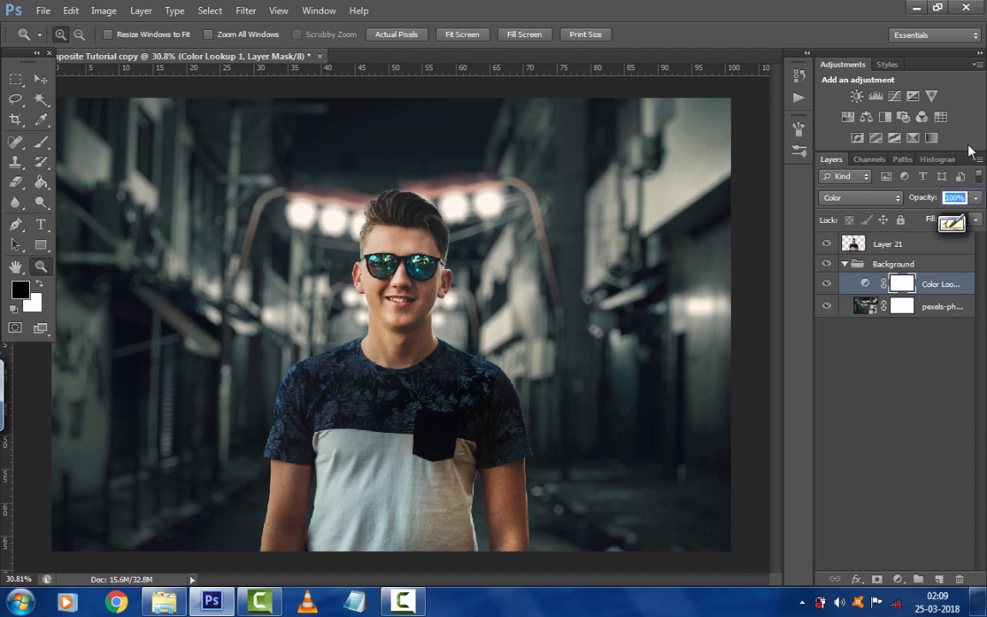
Set the opacity of the Color Lookup adjustment layer to 40%
type("40")
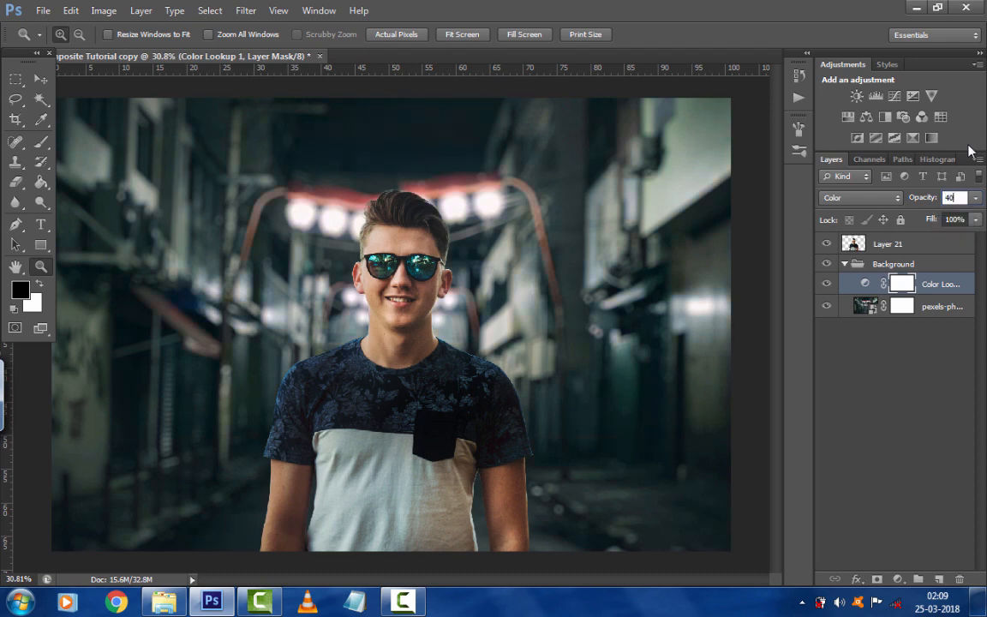
key("Return")
Add a Color Balance adjustment above the Color Lookup layer and set its midtones Cyan–Red value to -8
left_click(898, 579)
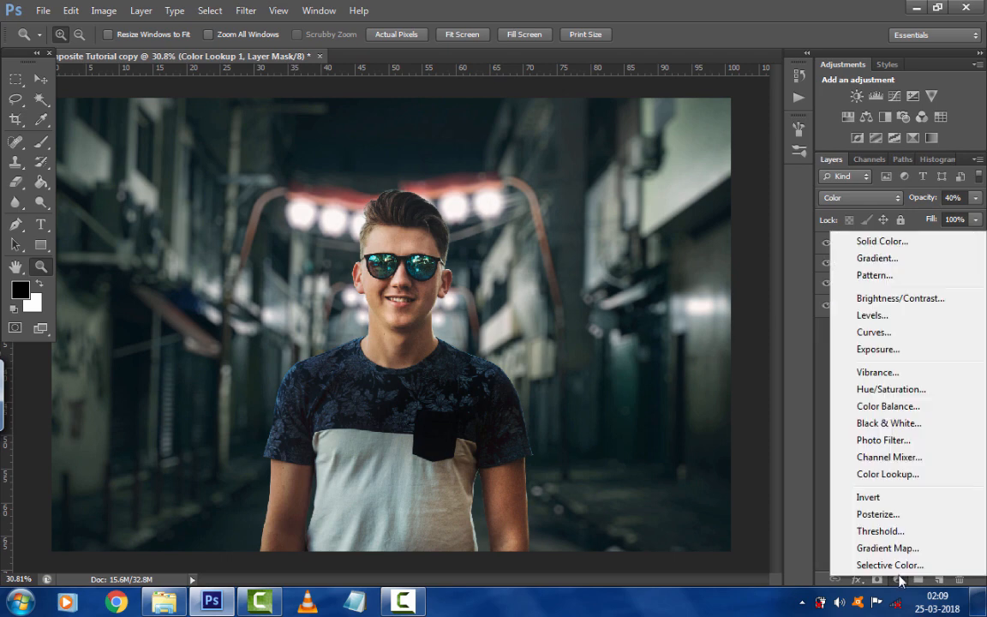
left_click(885, 407)
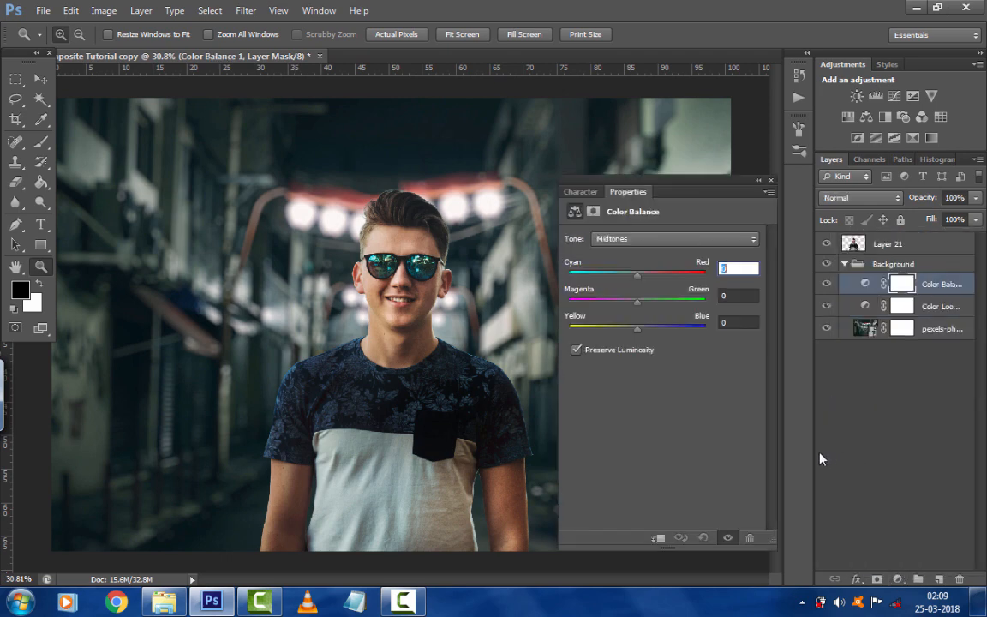
left_click(672, 242)
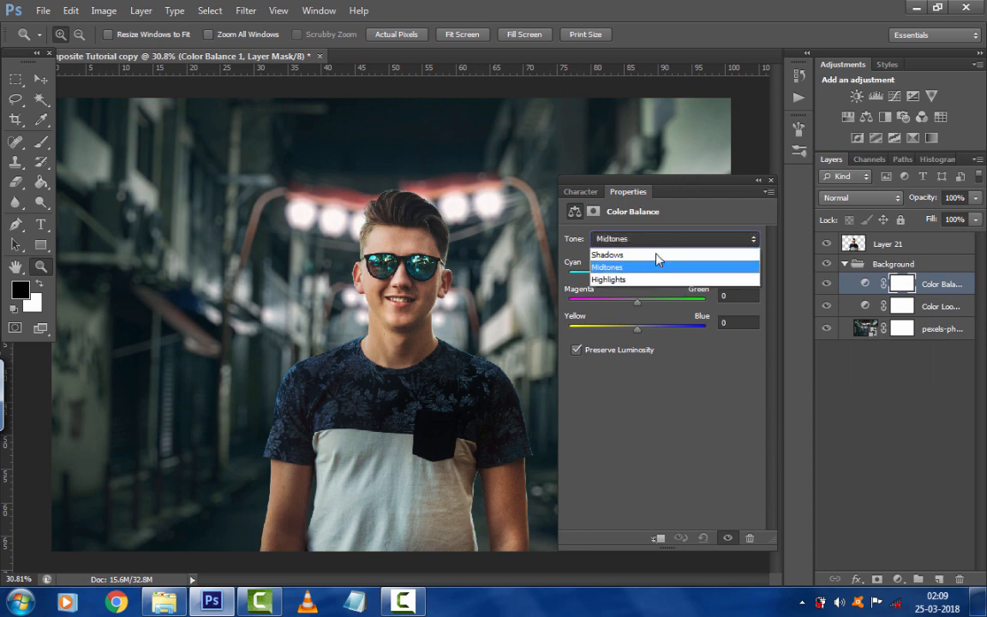
left_click(630, 384)
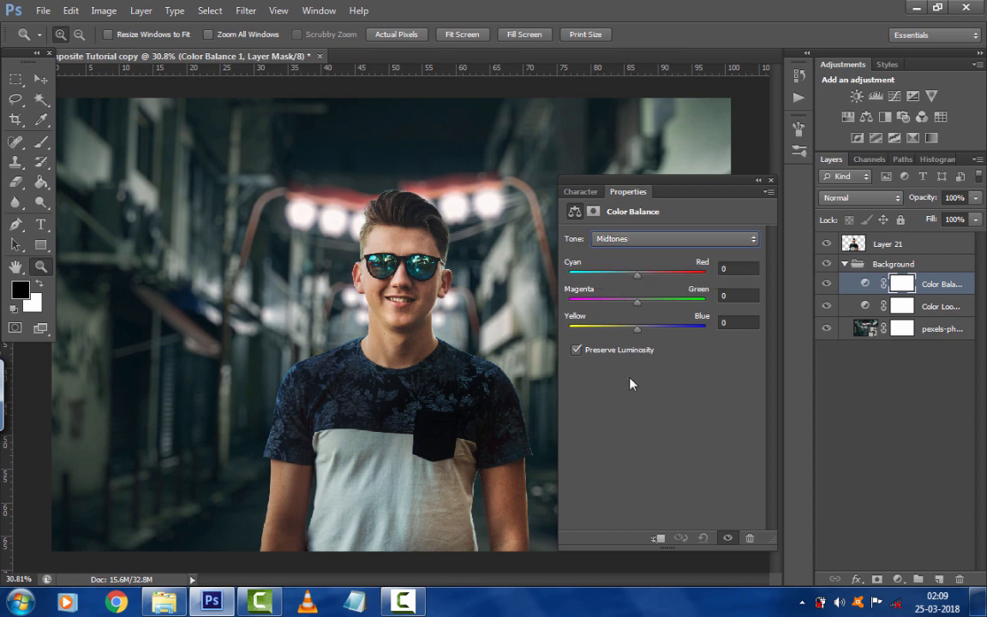
left_click(738, 271)
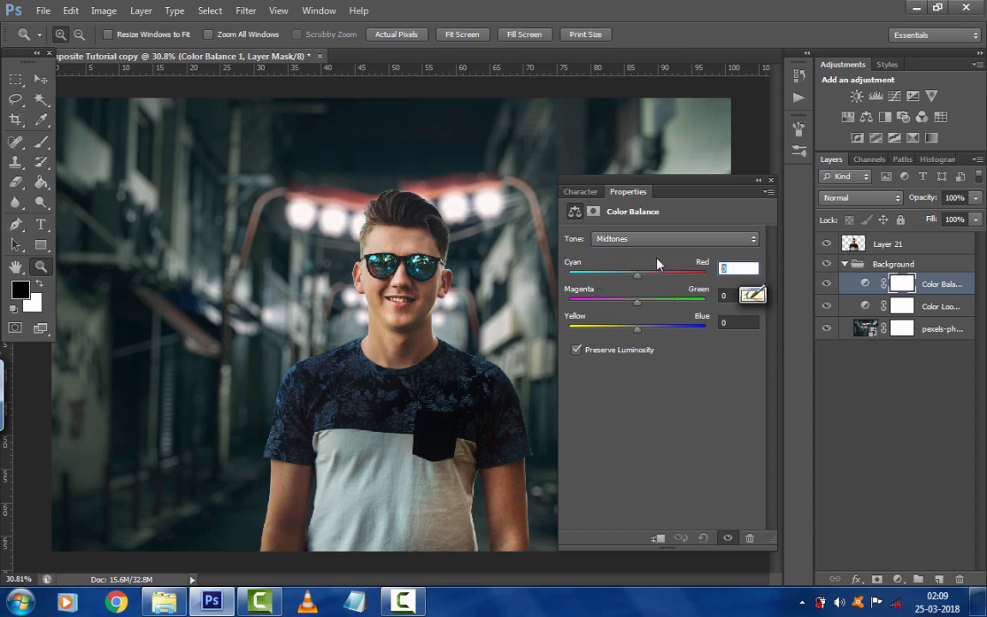
type("-")
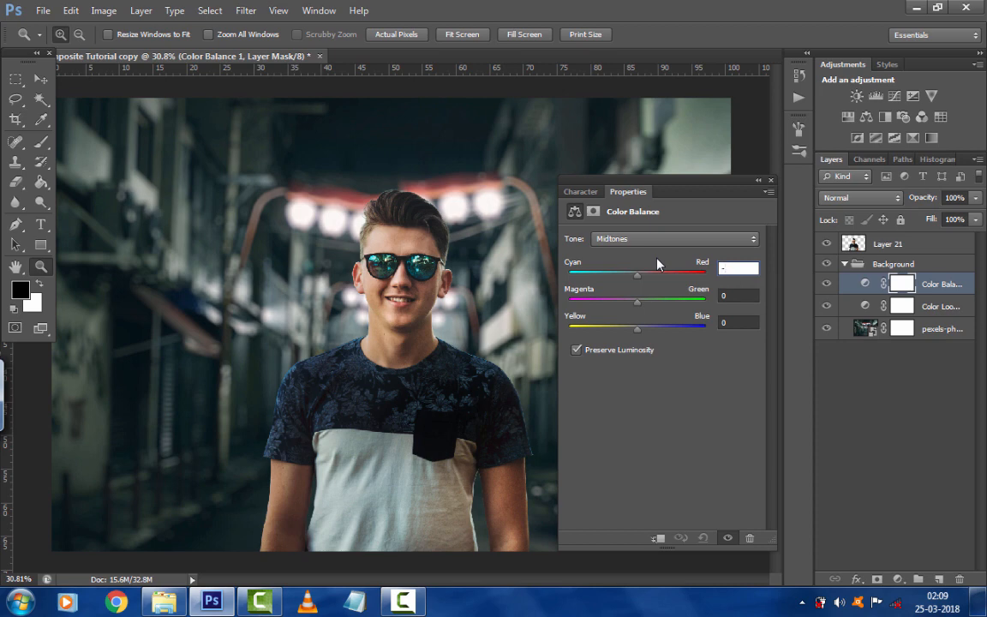
type("8")
Set the Yellow–Blue value of the Color Balance shadows to 8
left_click(635, 241)
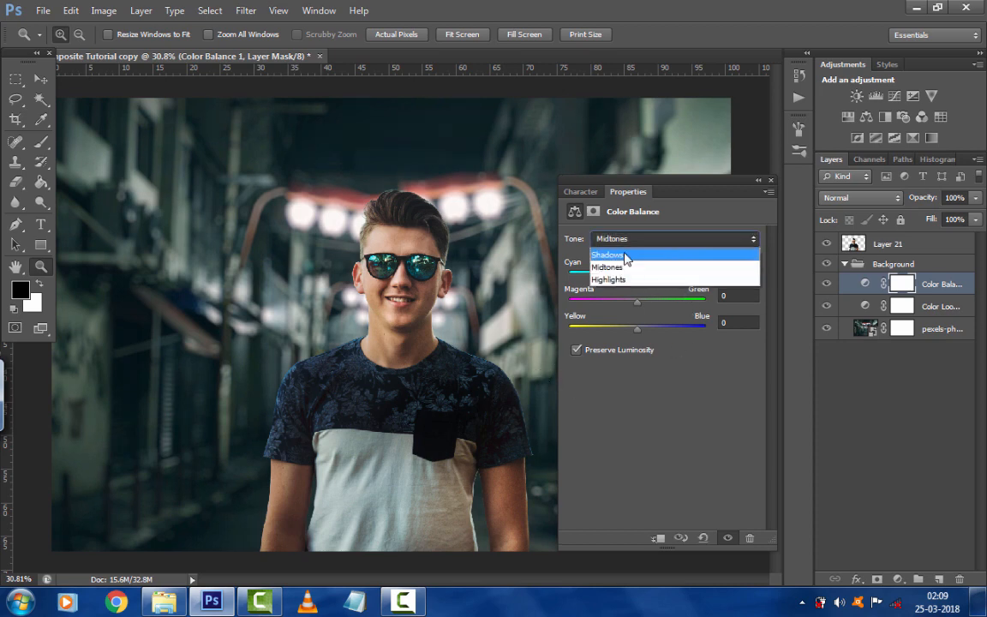
left_click(627, 255)
left_click(755, 323)
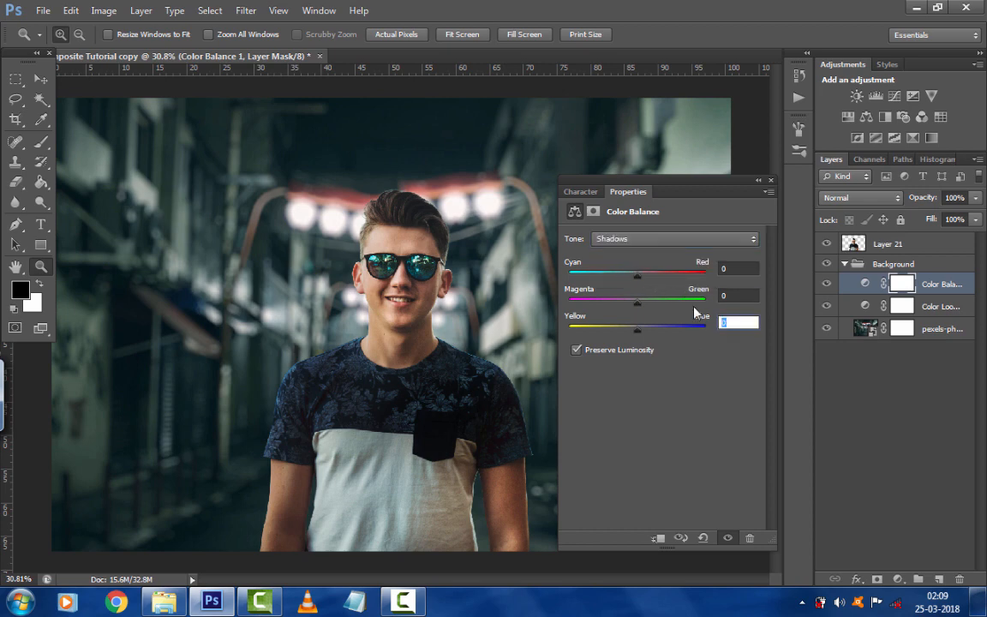
type("8")
Set the Color Balance highlights' Yellow–Blue value to -11 and compare the image with and without the adjustment
left_click(651, 243)
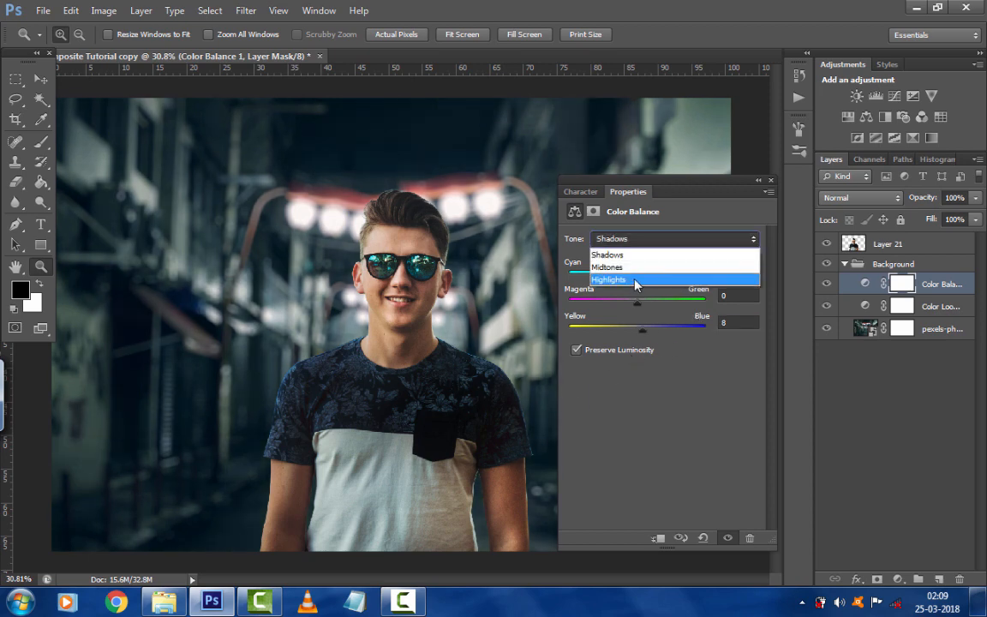
left_click(634, 280)
left_click(742, 323)
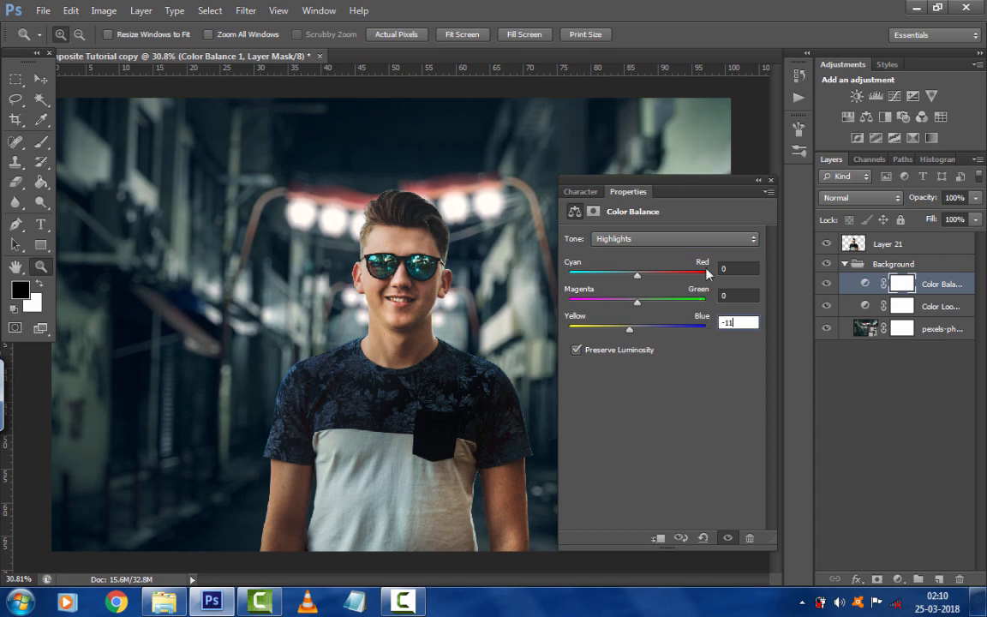
left_click(770, 184)
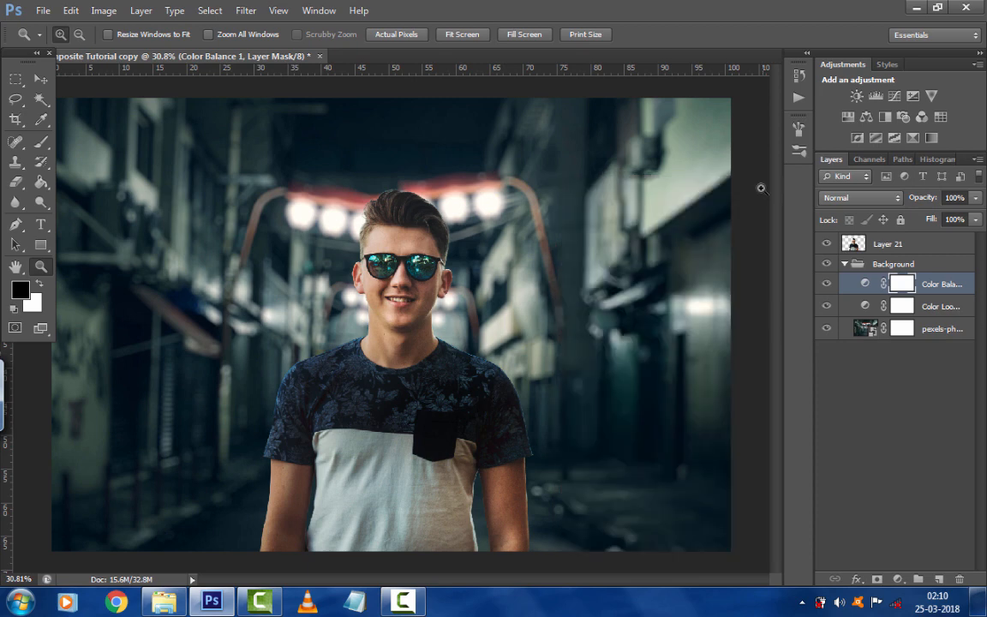
left_click(826, 284)
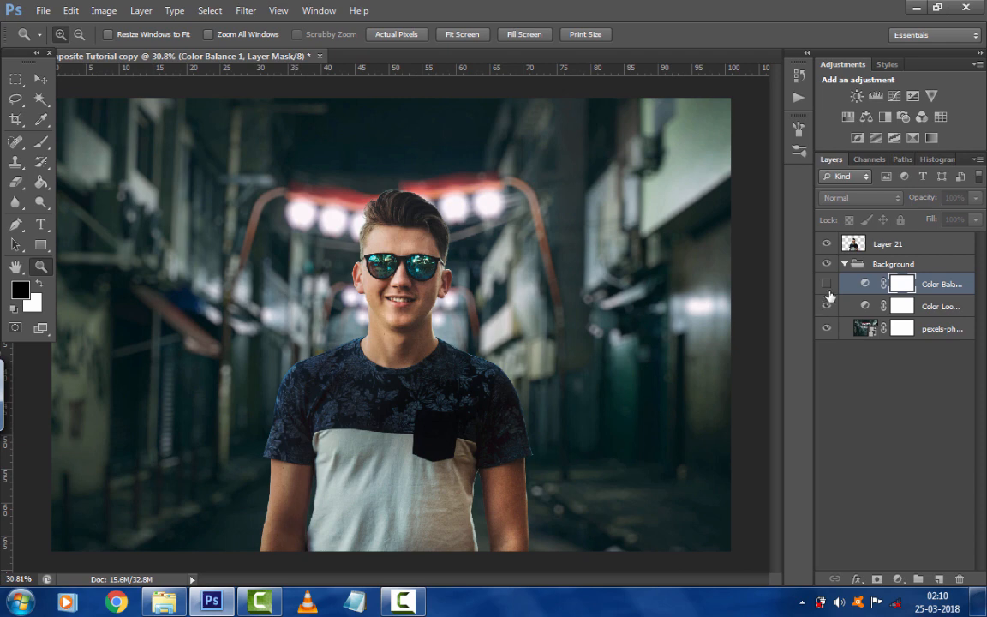
left_click(826, 284)
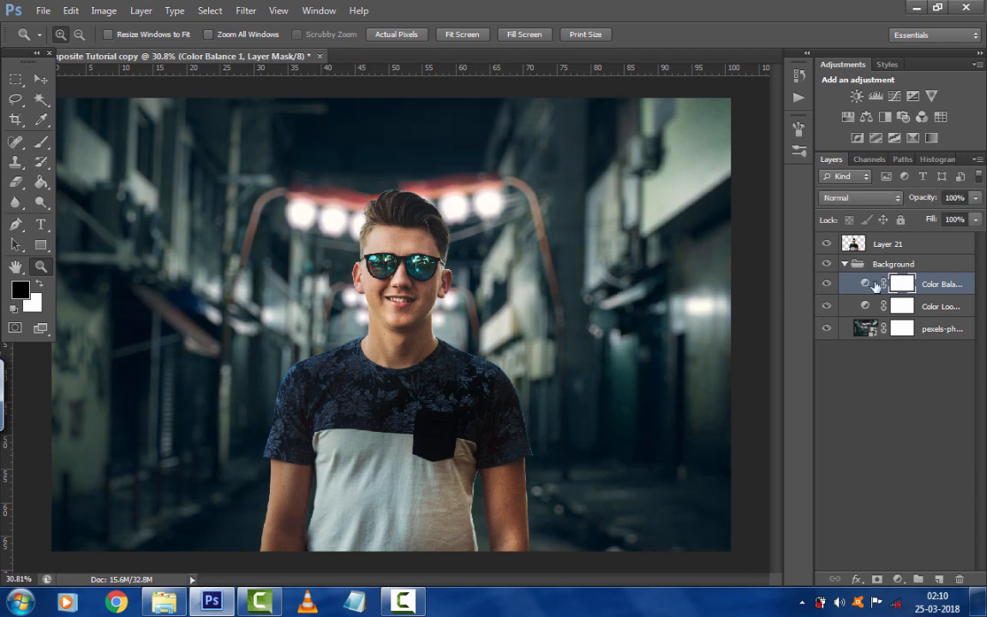
Create a new layer above Layer 21 filled with 50% gray and set its blend mode to Luminosity
left_click(882, 245)
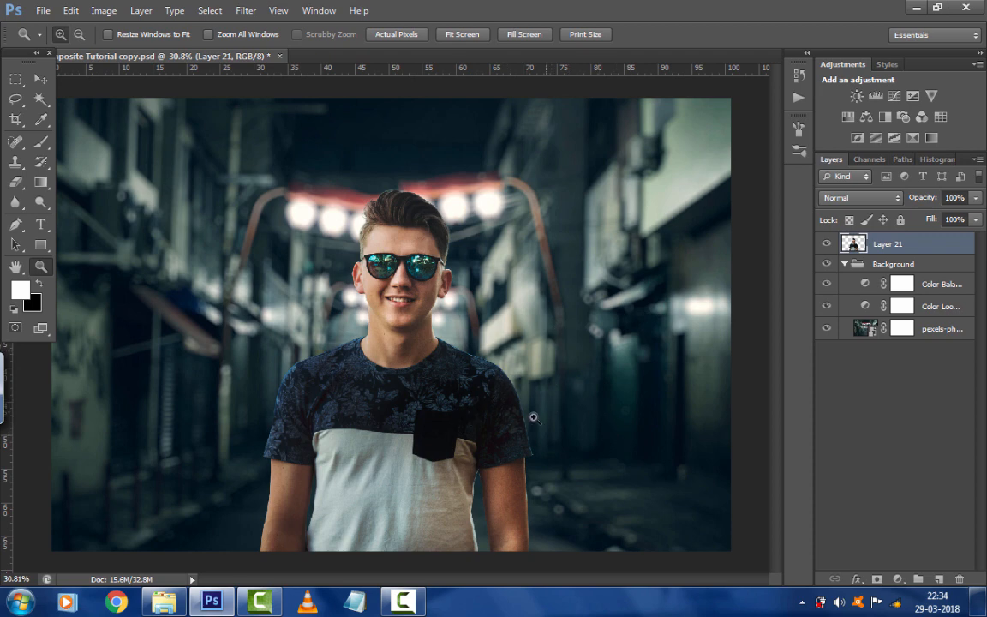
left_click(939, 579)
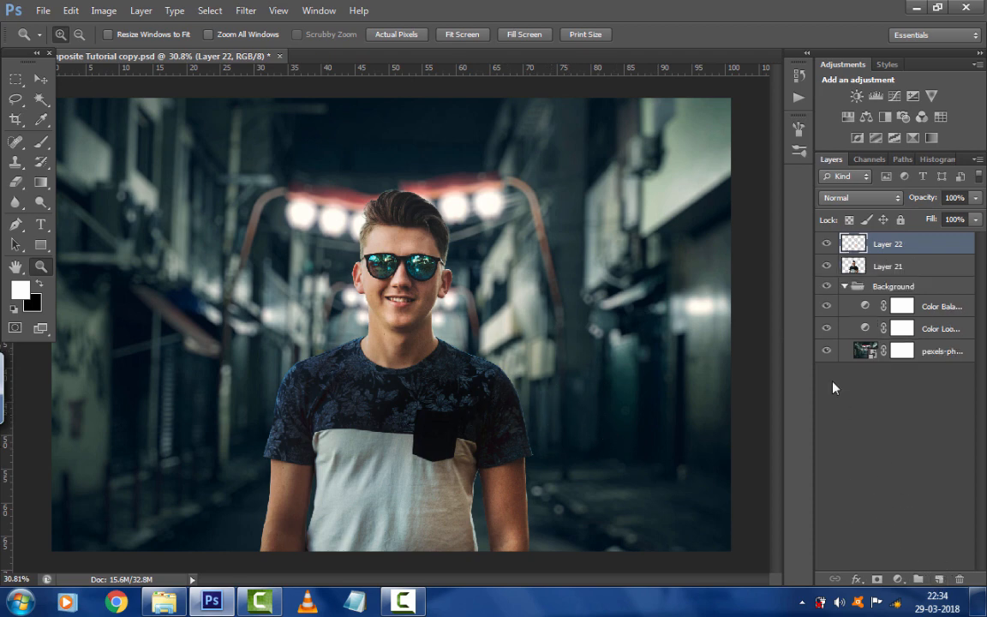
left_click(71, 10)
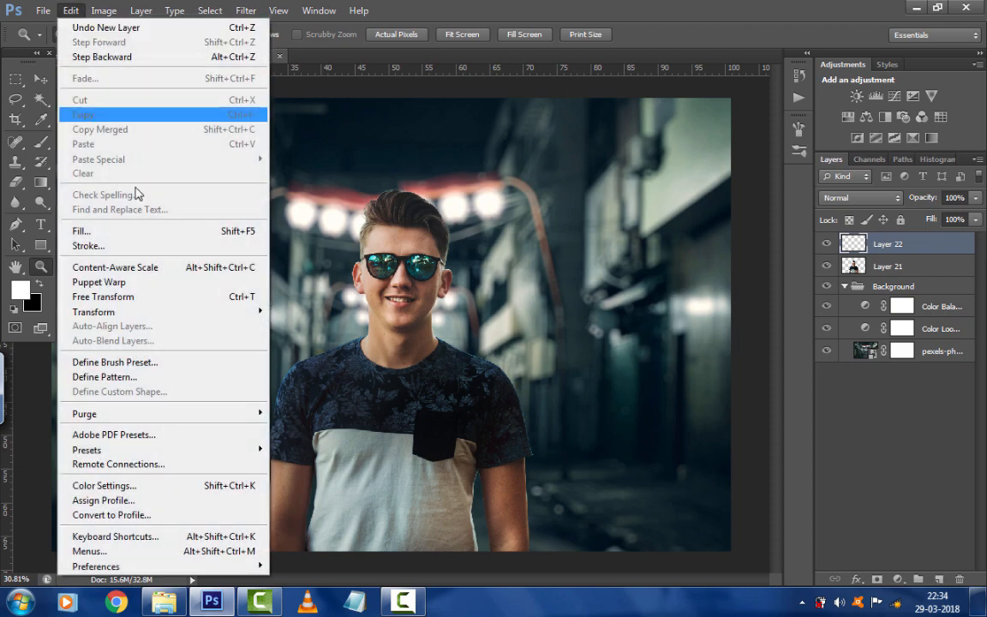
left_click(148, 230)
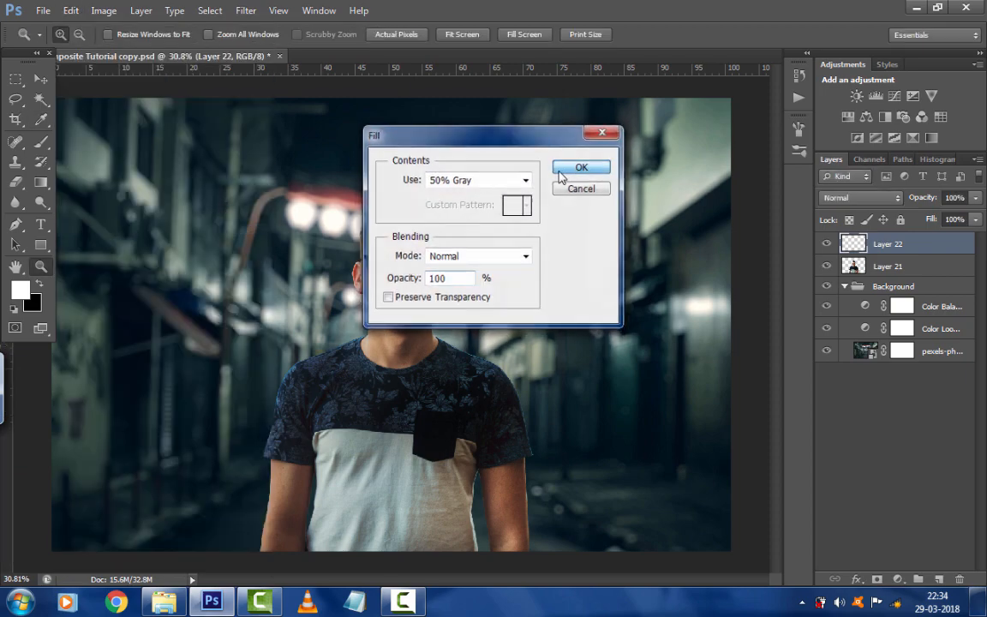
left_click(567, 169)
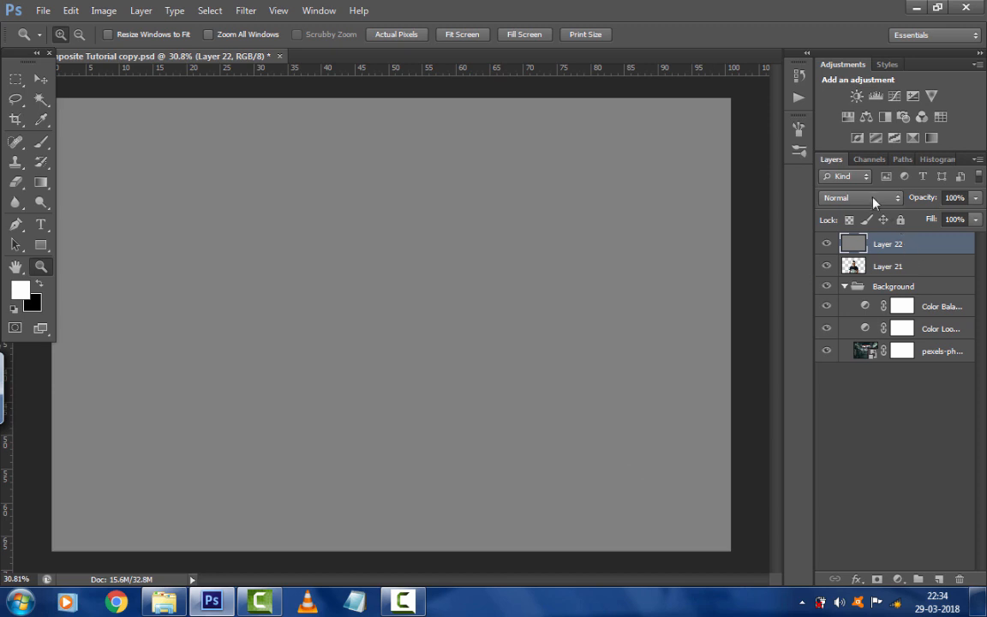
left_click(873, 202)
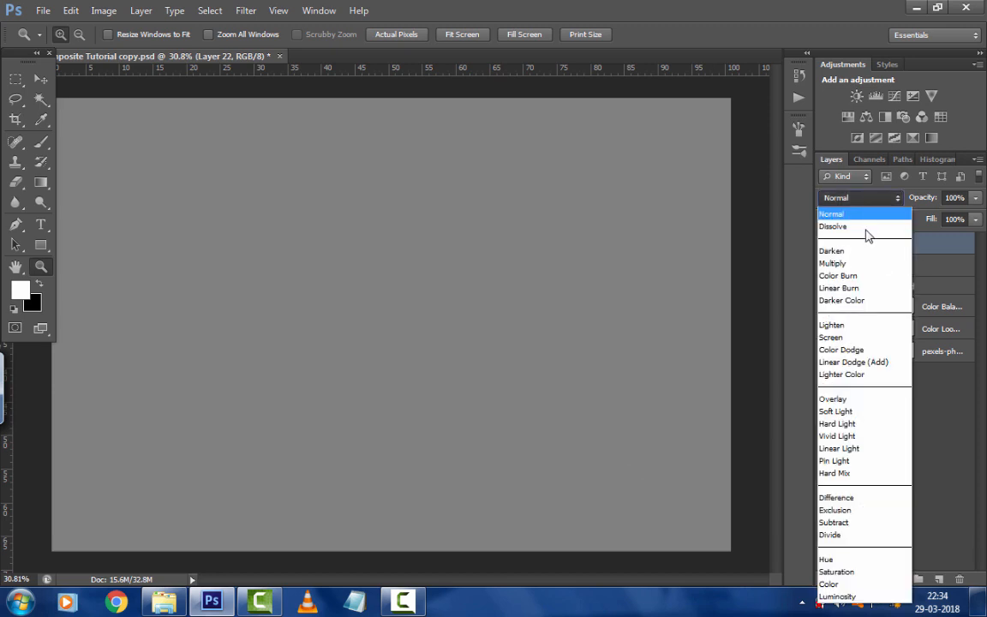
left_click(836, 596)
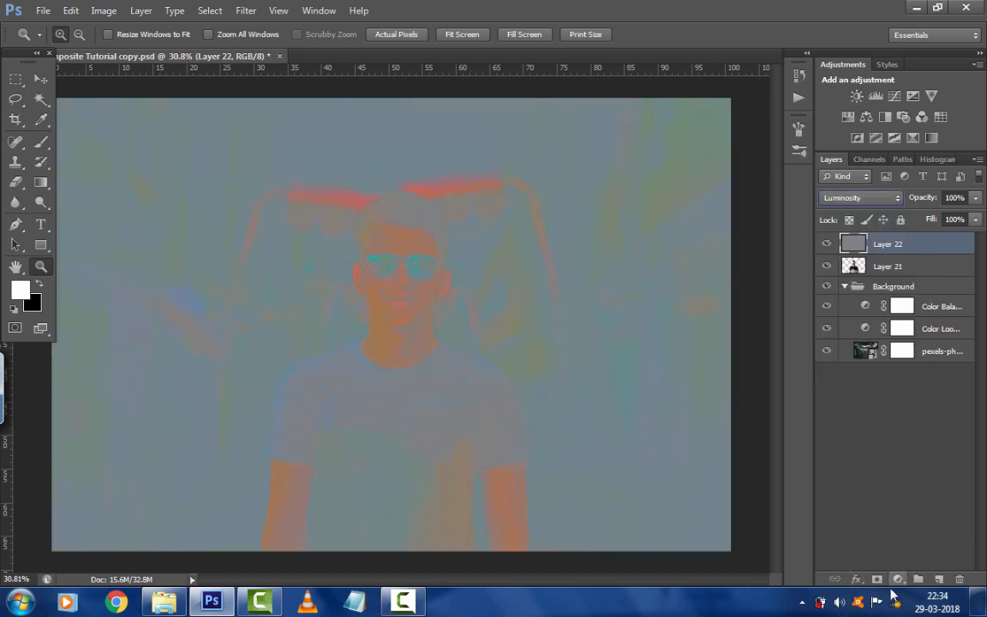
Add a Hue/Saturation adjustment above the gray layer and raise its saturation to the maximum
left_click(898, 580)
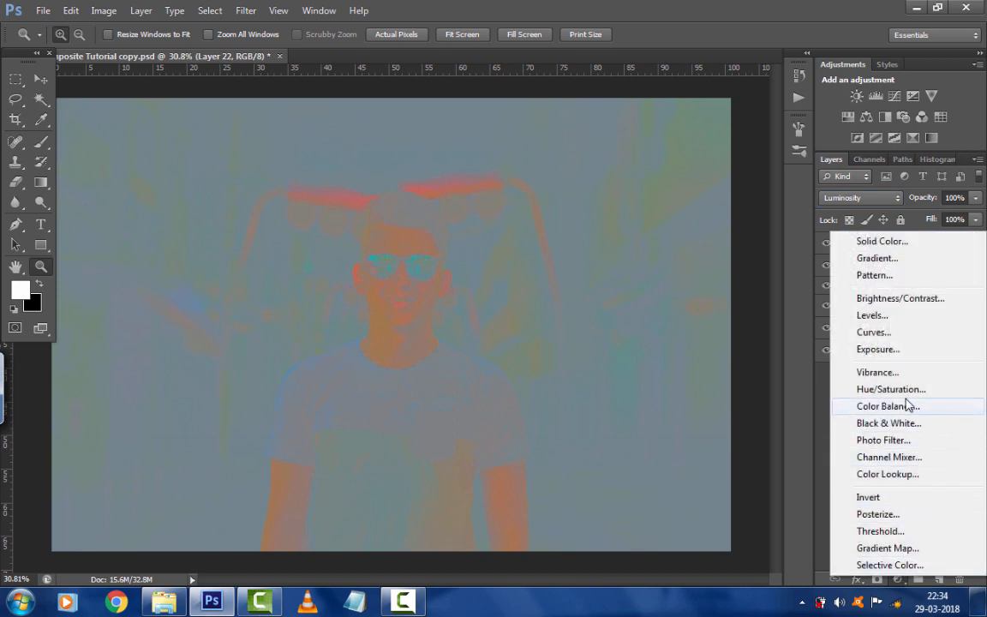
left_click(892, 389)
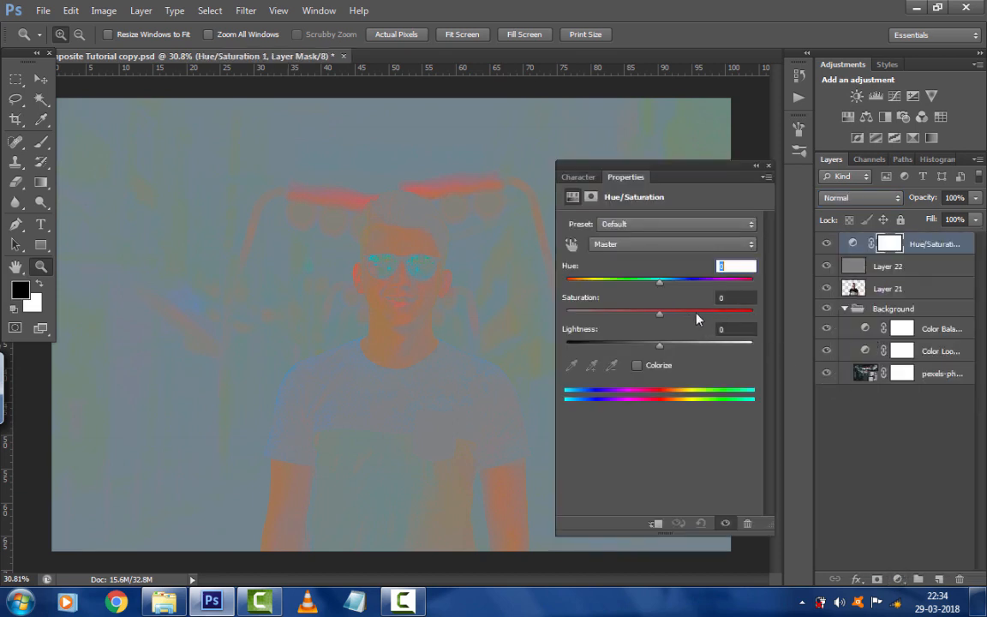
left_click_drag(667, 317, 761, 310)
left_click(767, 165)
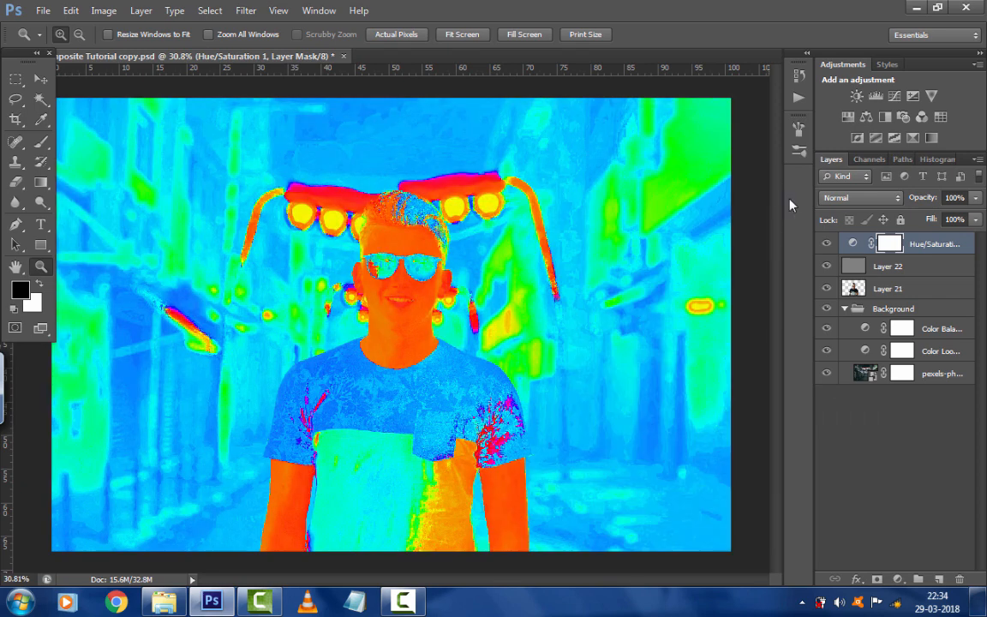
Group the Hue/Saturation adjustment with the gray layer and name the group "Luminosity map"
left_click(900, 269)
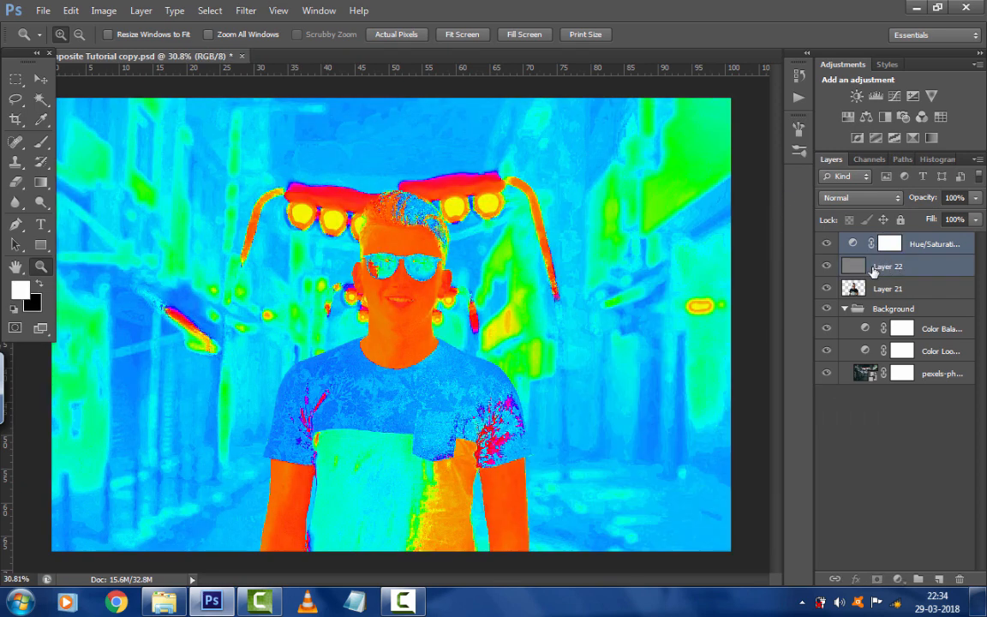
key("ctrl+g")
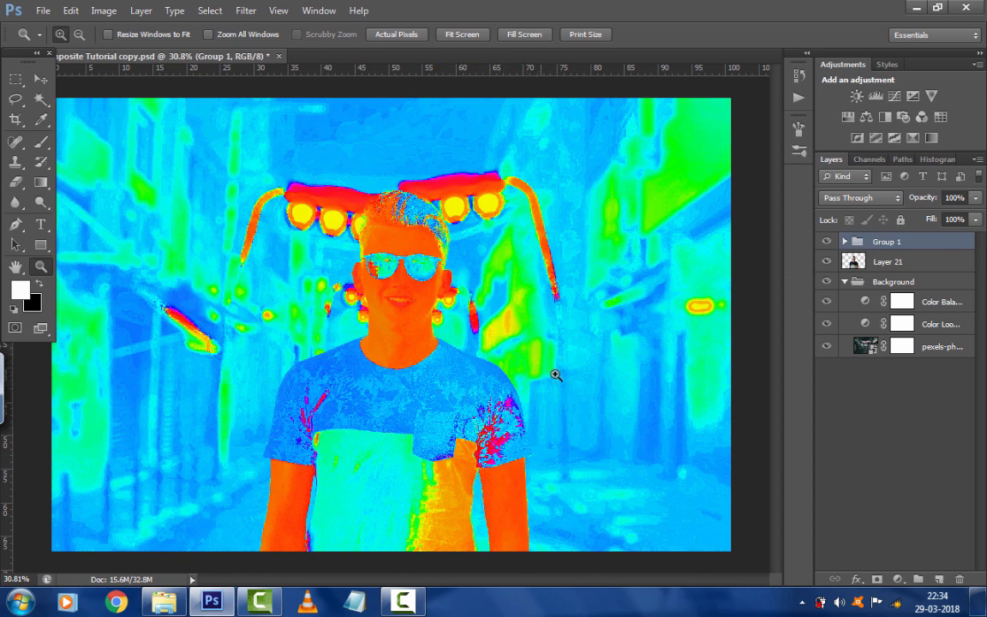
double_click(887, 241)
key("BackSpace")
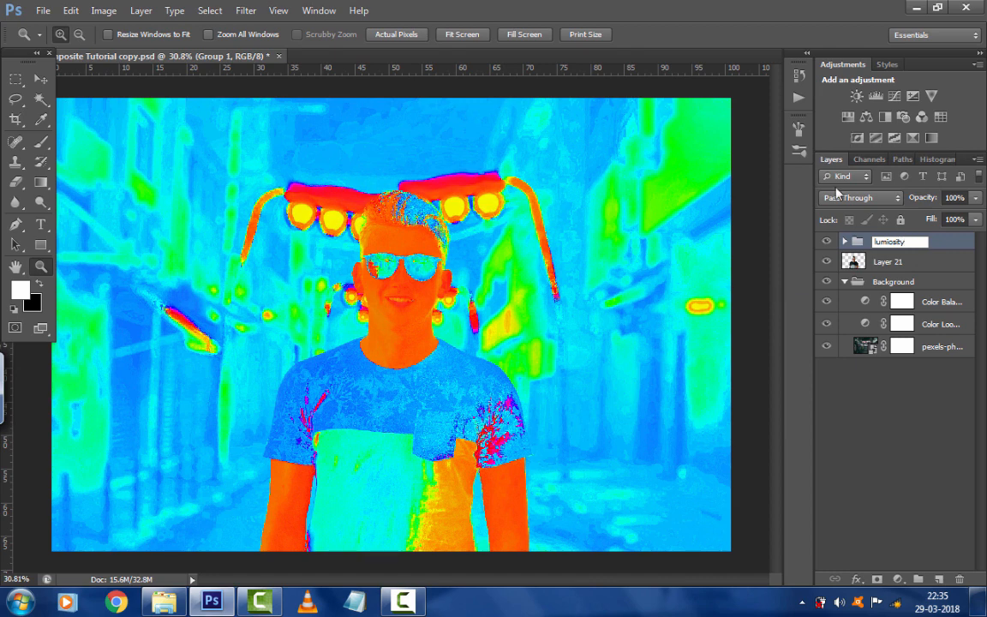
left_click(884, 246)
double_click(885, 244)
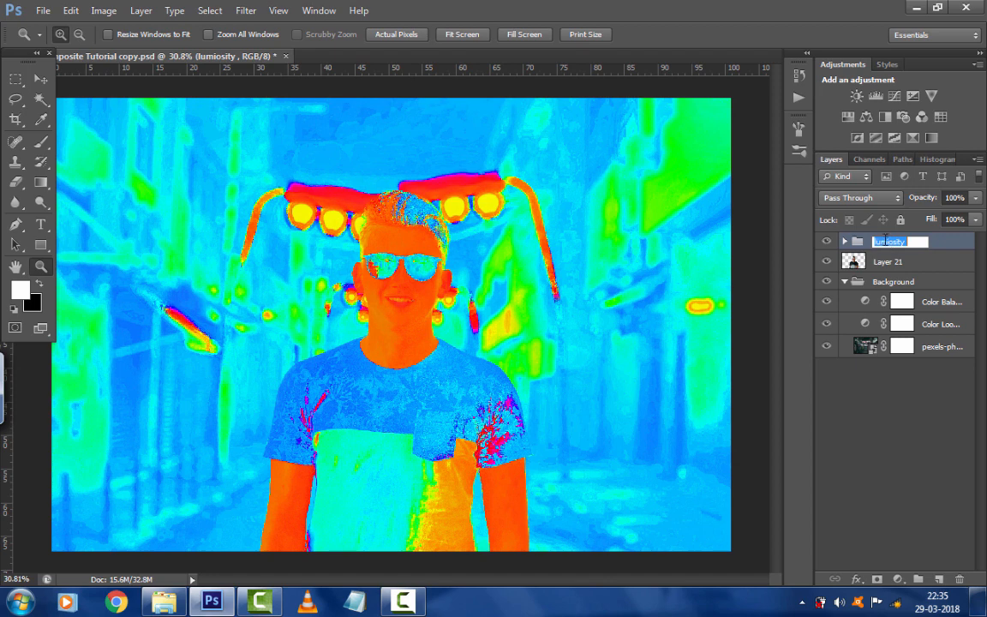
type("Luminosity map")
key("Return")
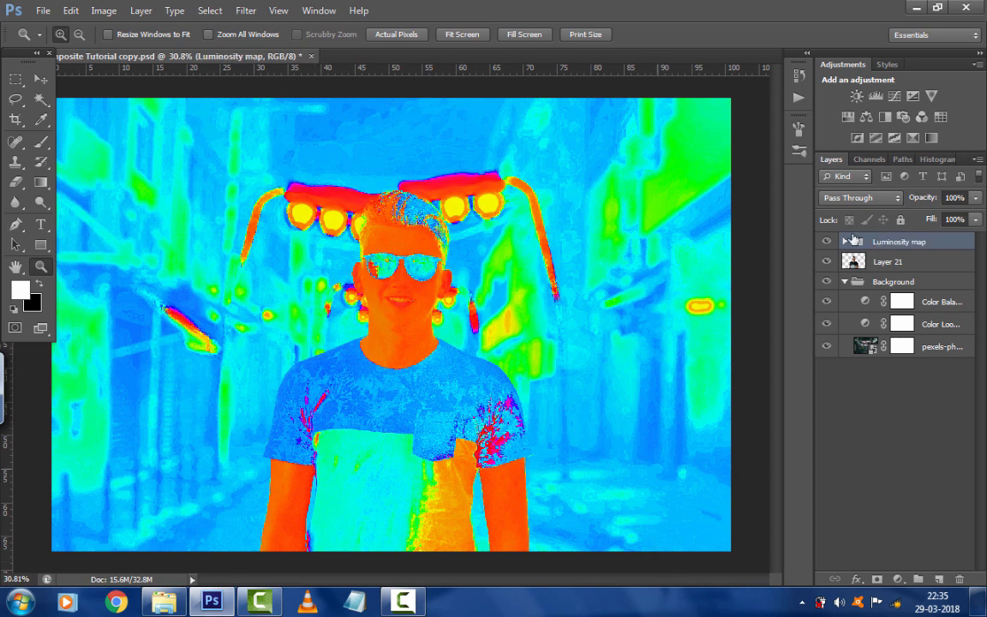
Add a Brightness/Contrast adjustment above Layer 21 and clip it to that layer
left_click(882, 265)
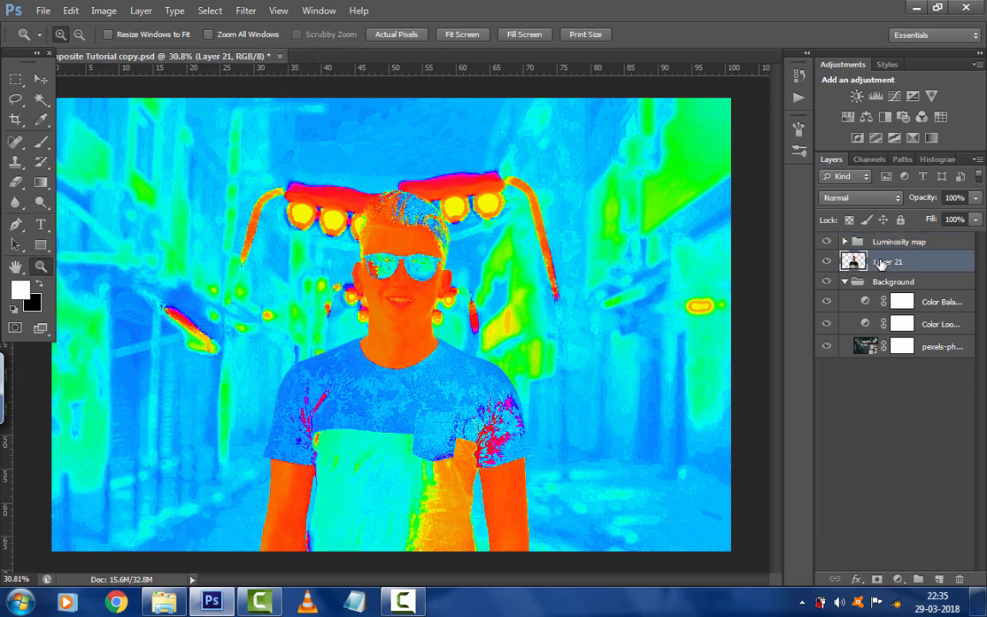
left_click(897, 581)
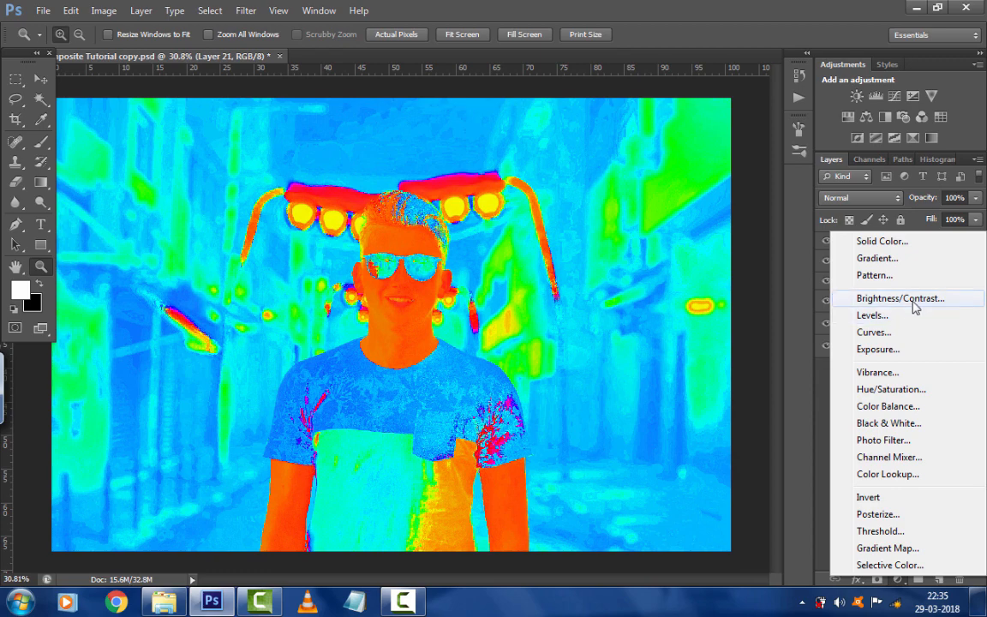
left_click(899, 298)
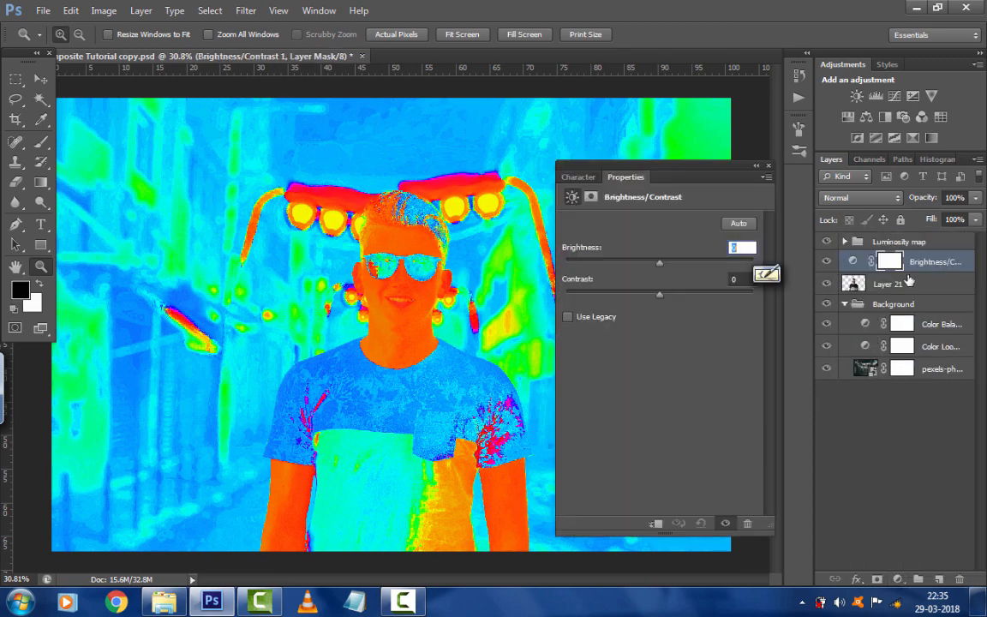
right_click(918, 261)
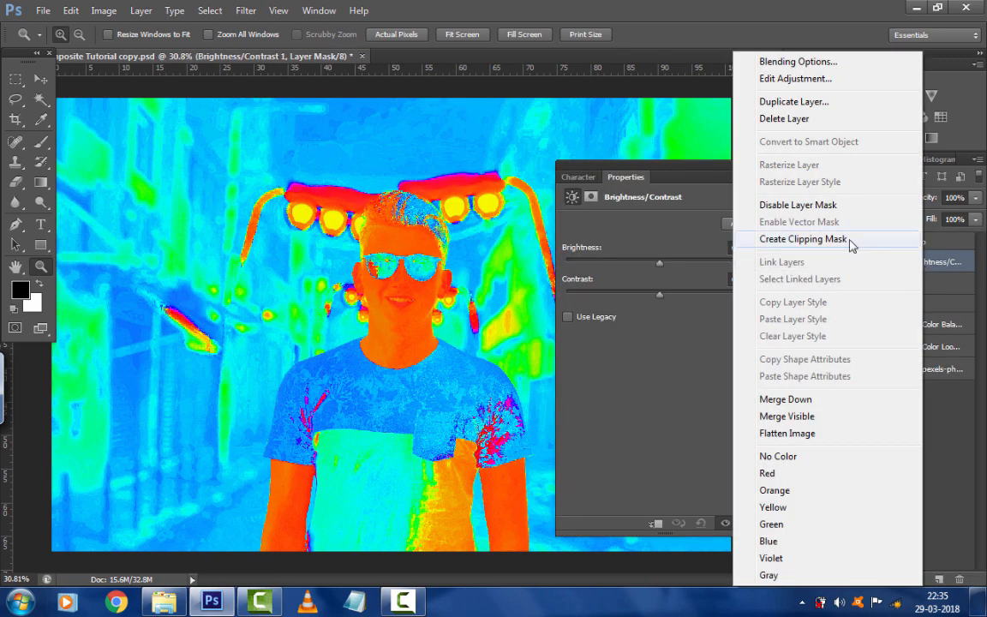
left_click(852, 239)
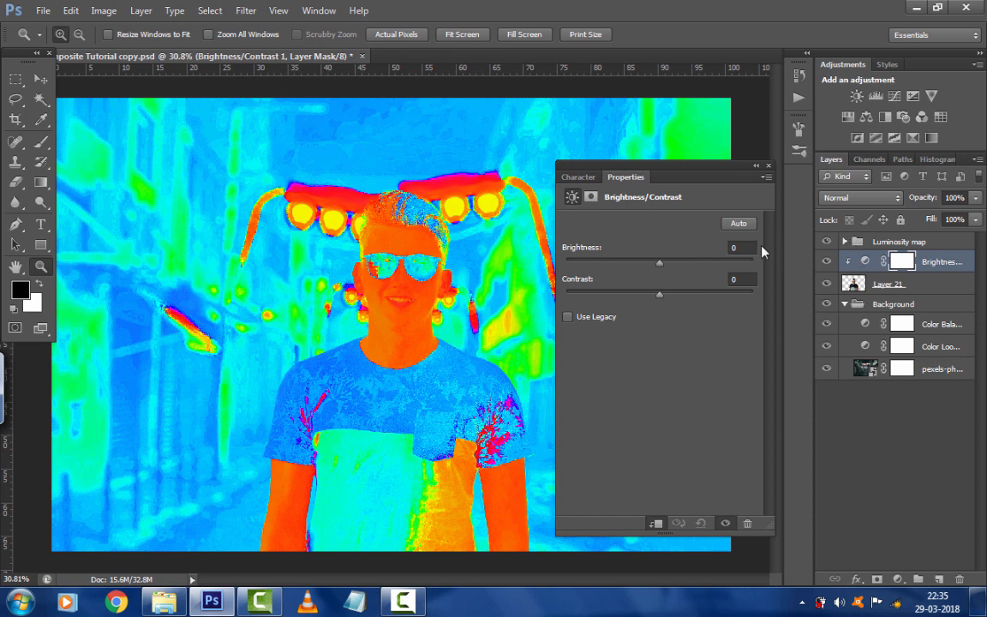
Set the brightness of the clipped Brightness/Contrast adjustment to -50
left_click(747, 249)
left_click_drag(744, 248, 724, 255)
type("-5")
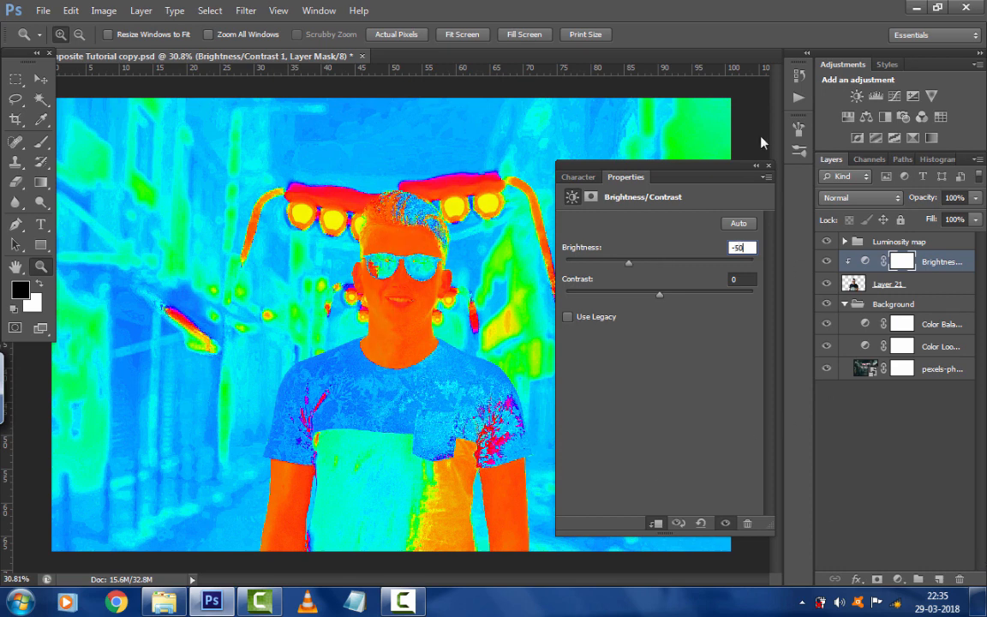
Add a Levels adjustment, hide the Luminosity map group, and place the Levels clipped between Layer 21 and the Brightness/Contrast adjustment
left_click(769, 167)
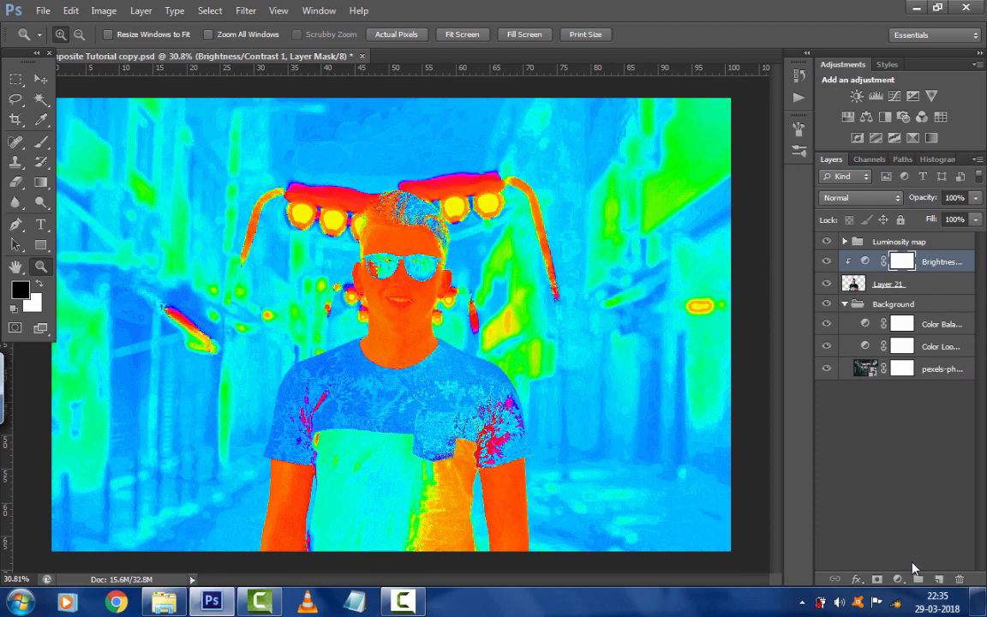
left_click(896, 581)
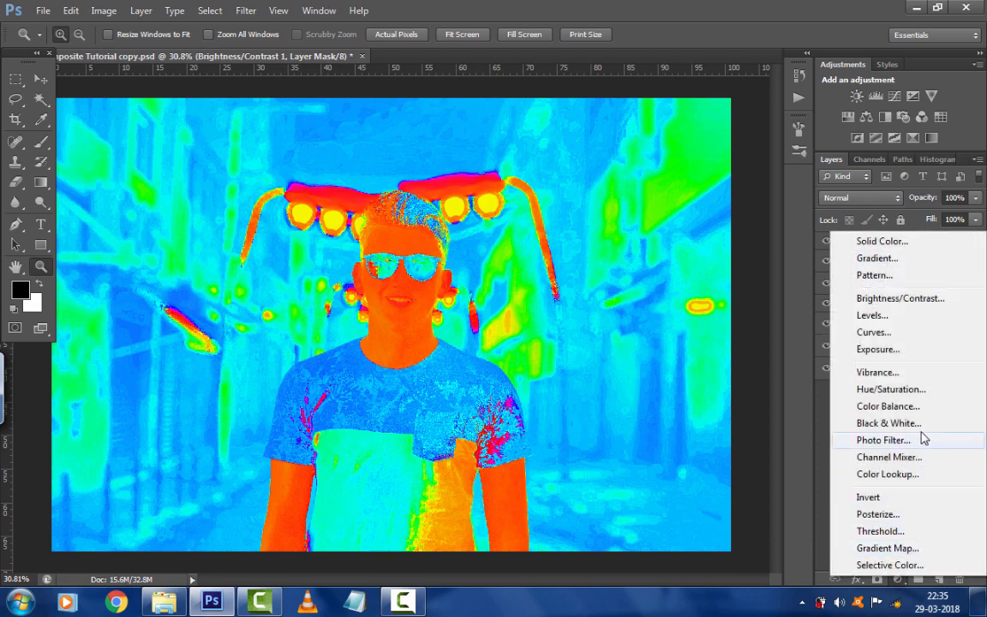
left_click(883, 319)
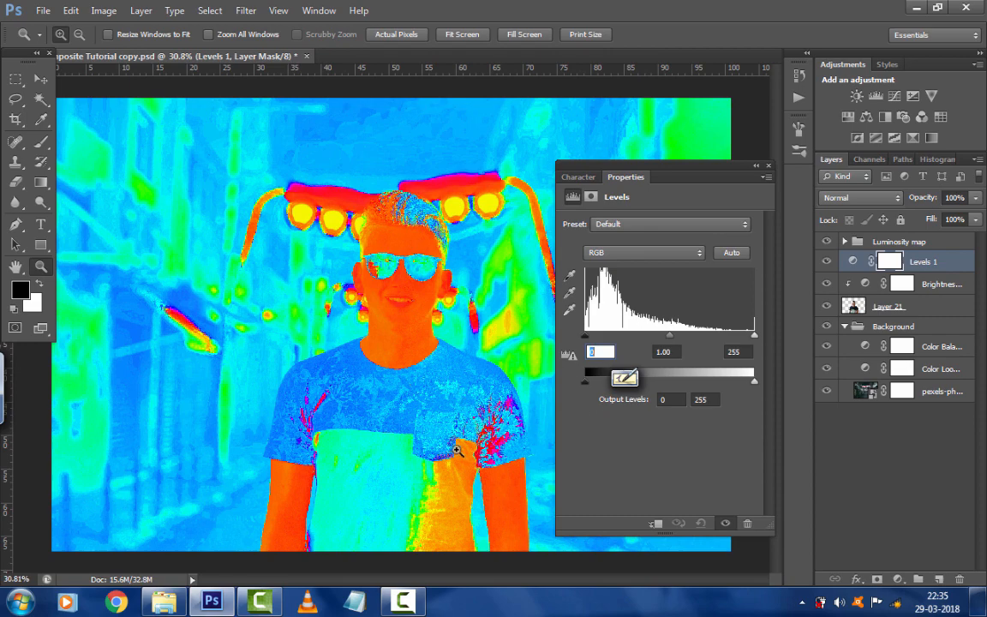
left_click(826, 242)
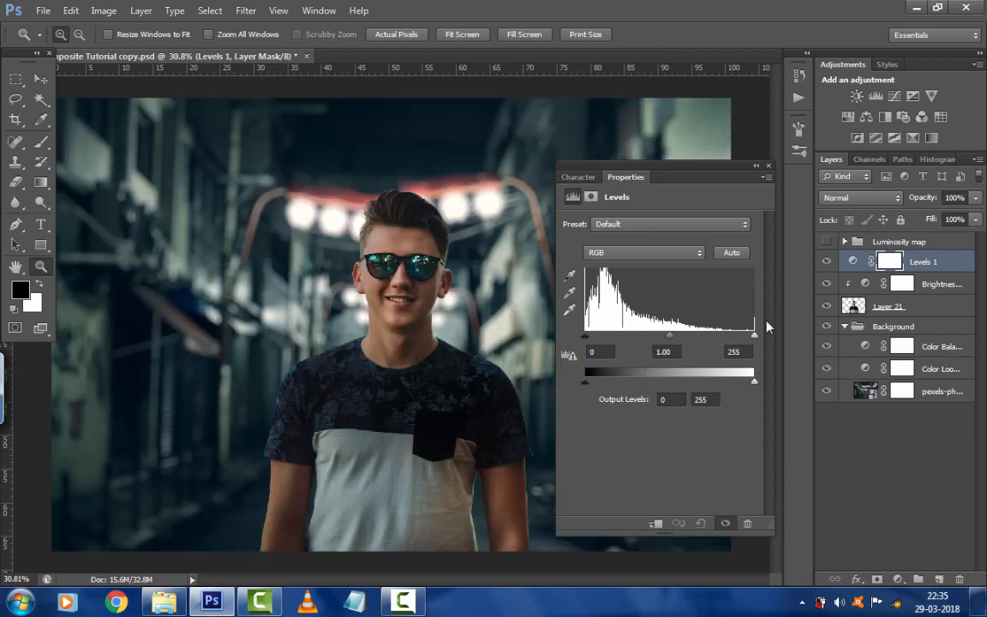
left_click_drag(915, 284, 917, 252)
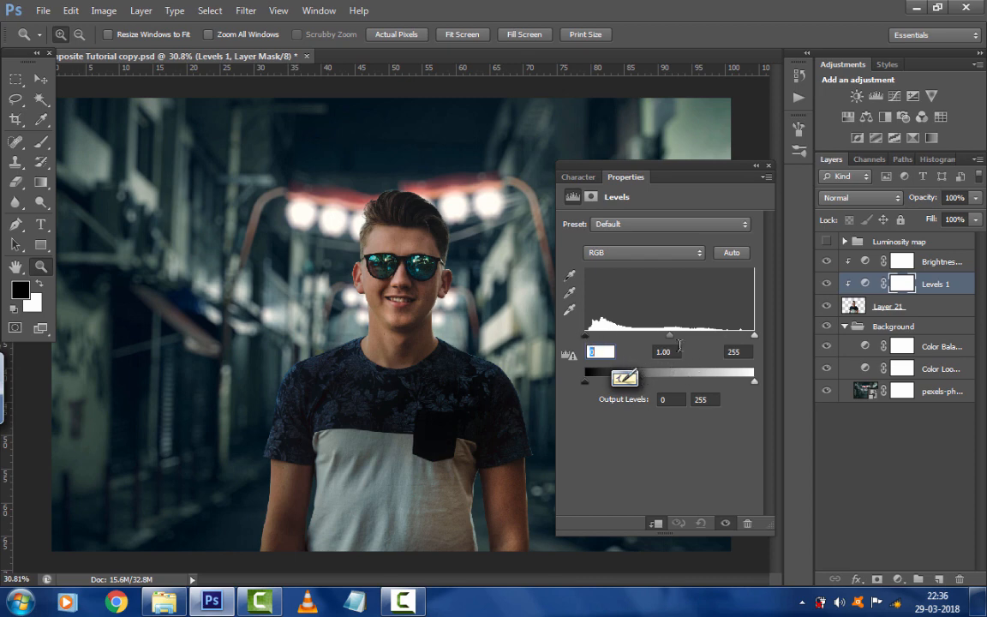
In the Levels adjustment, set the midtone input to 0.94, the white input to 228 and the white output level to 219
key("Tab")
type("0")
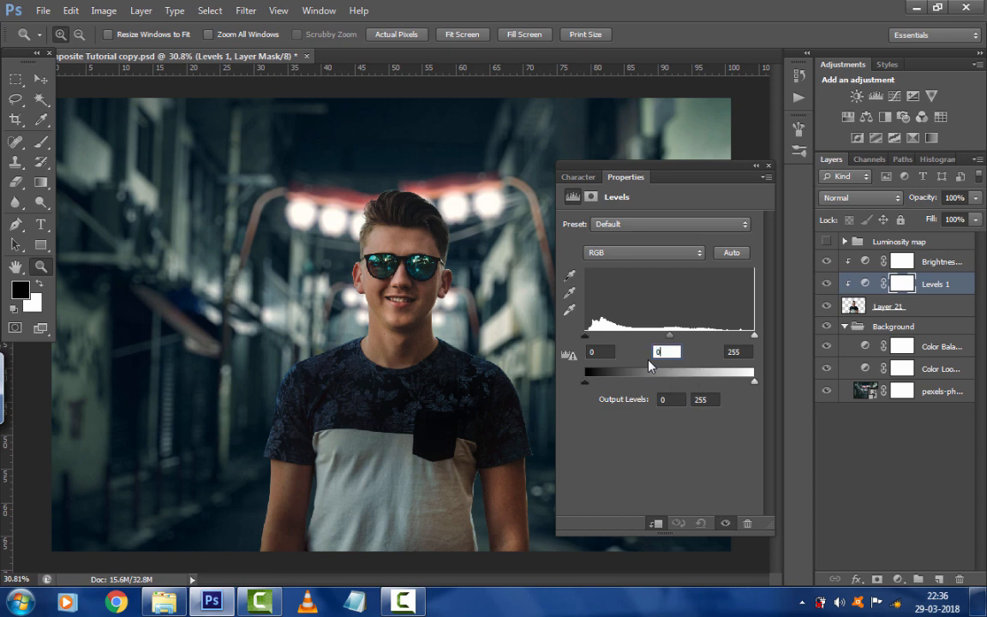
type(".94")
key("Tab")
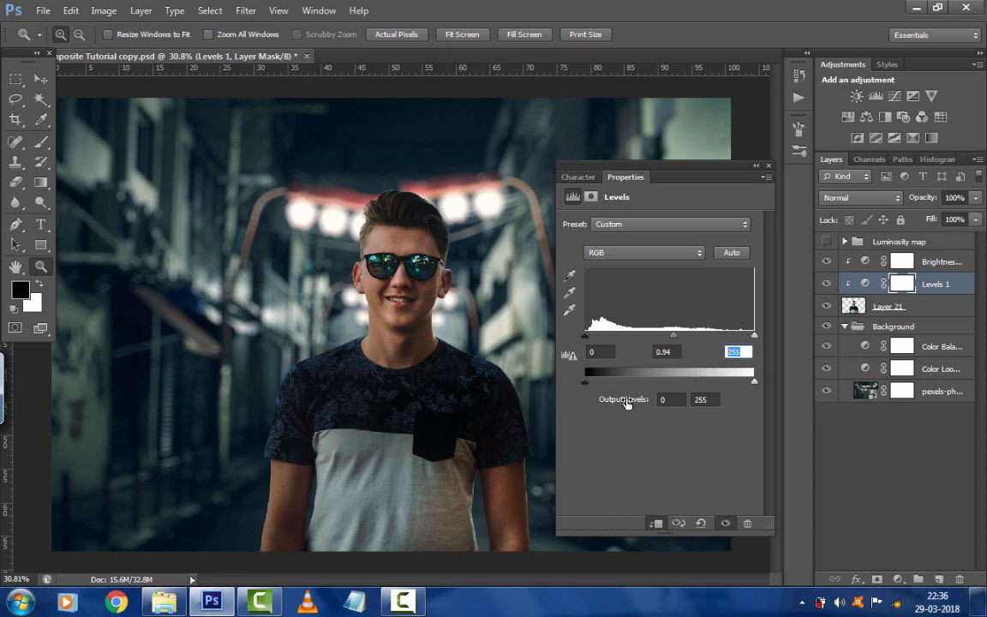
type("228")
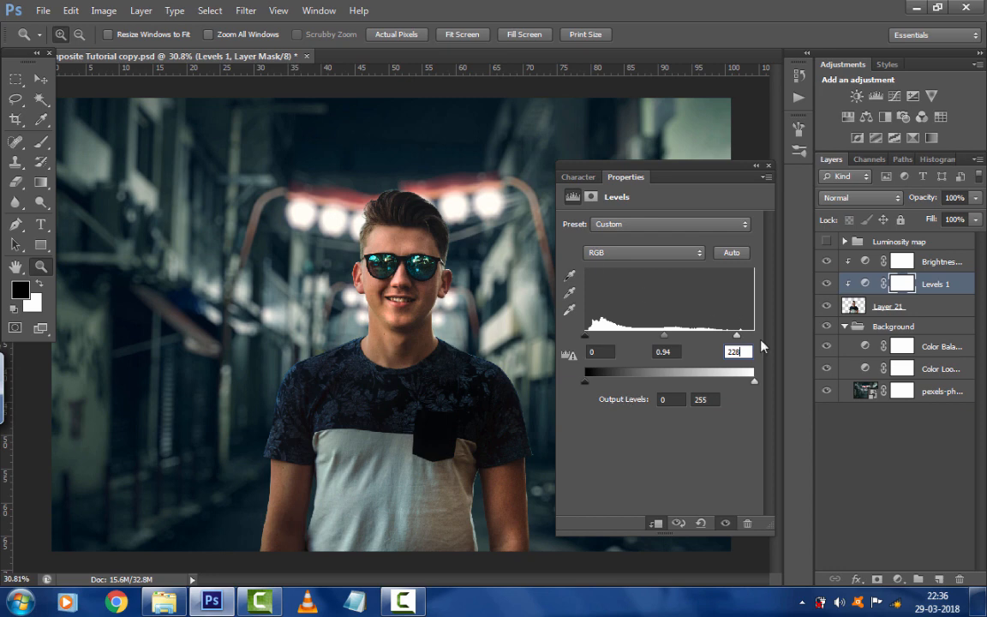
left_click(701, 400)
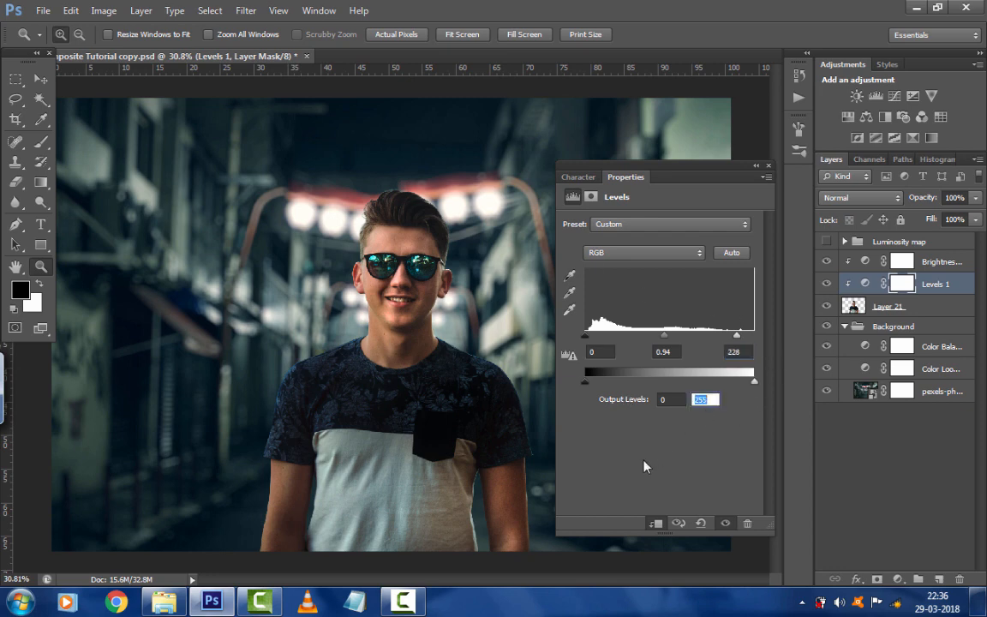
type("219")
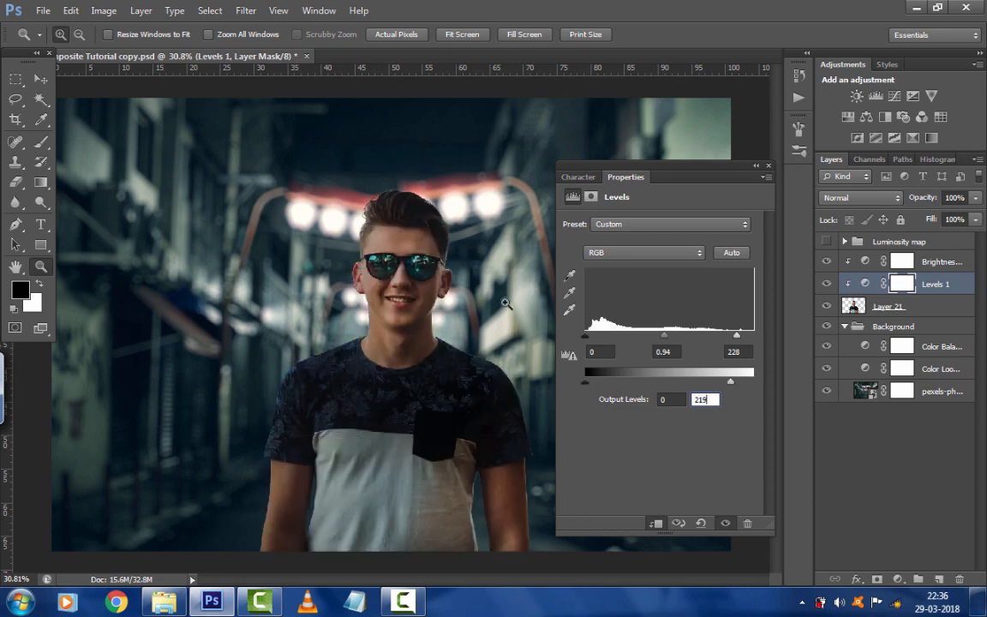
Add a Selective Color adjustment clipped directly above Layer 21 and show the Luminosity map group again
key("alt+bracketleft")
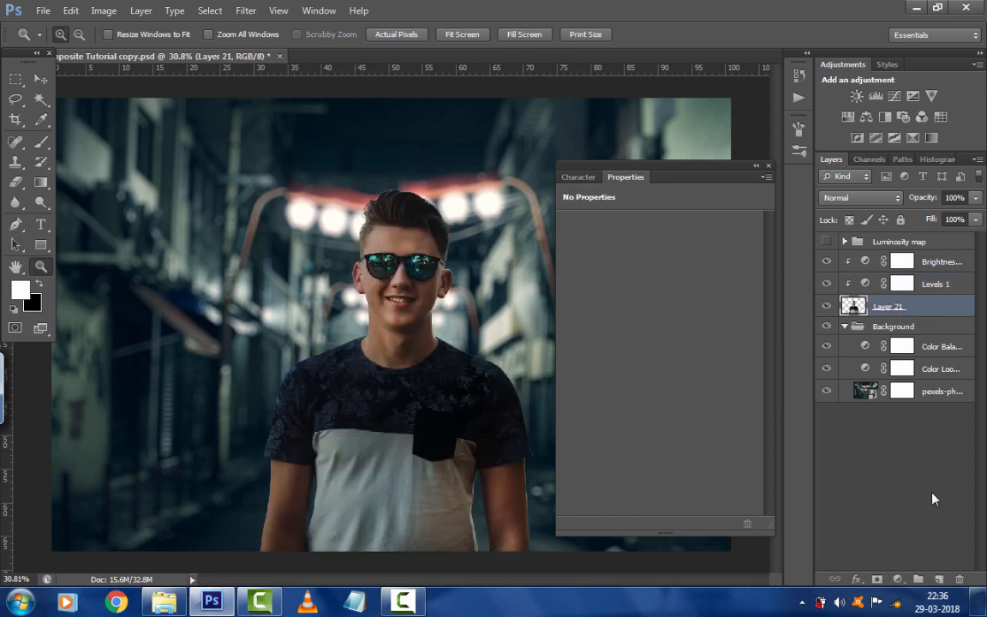
left_click(897, 579)
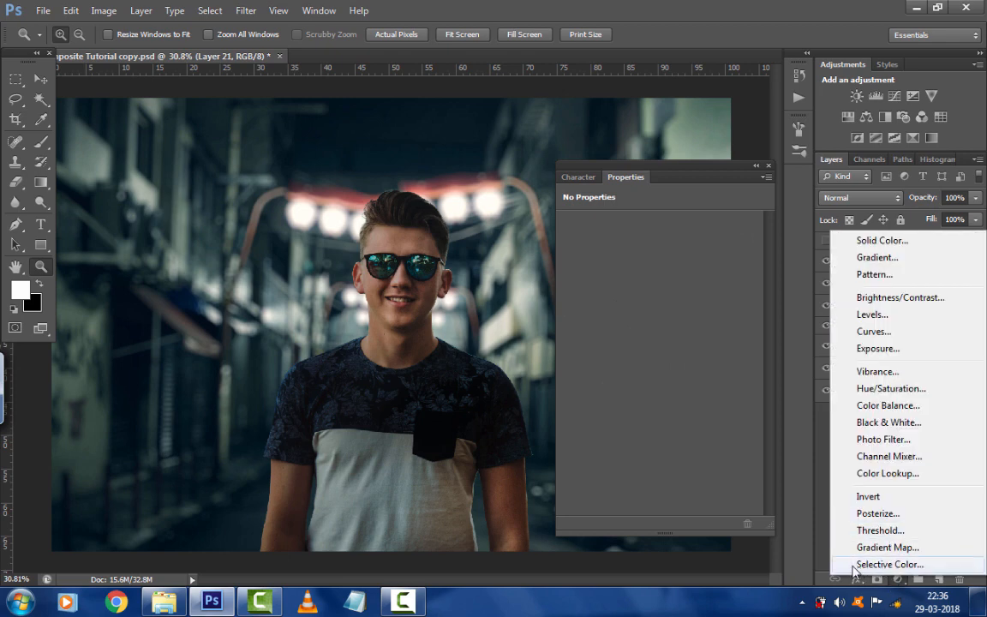
left_click(857, 564)
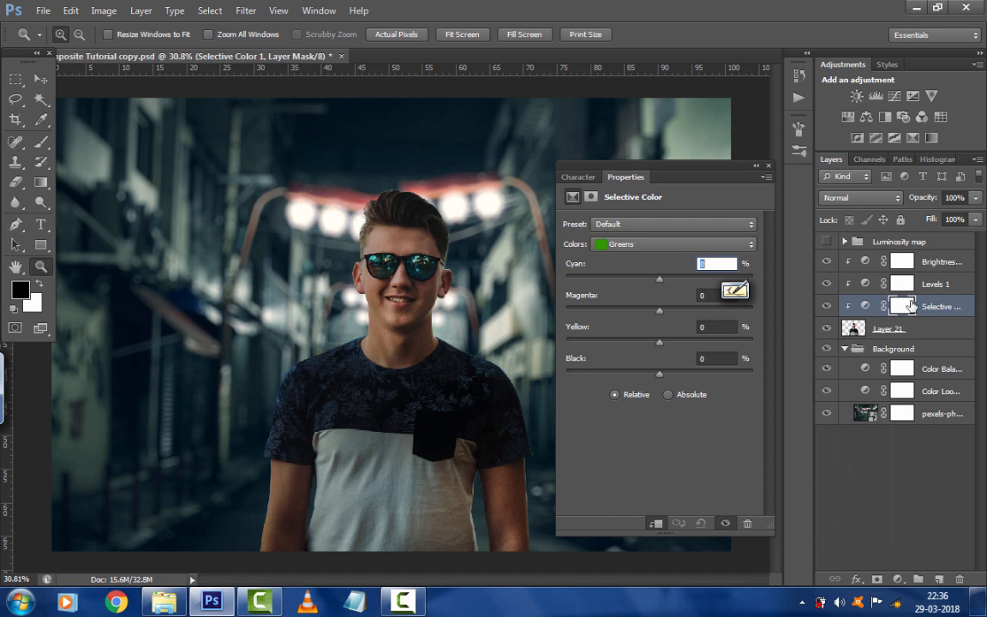
left_click(838, 281)
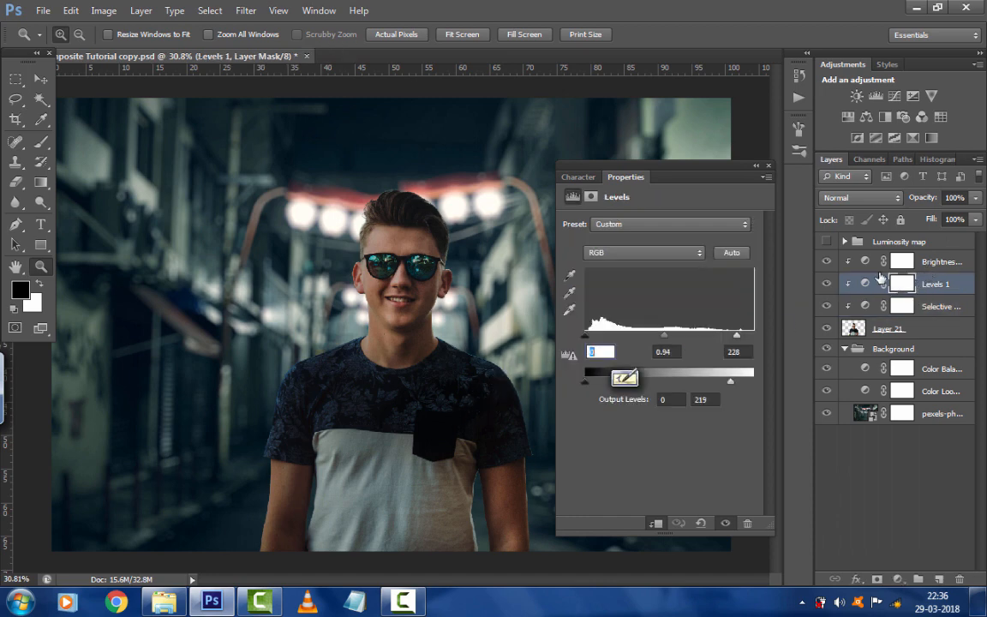
left_click(836, 244)
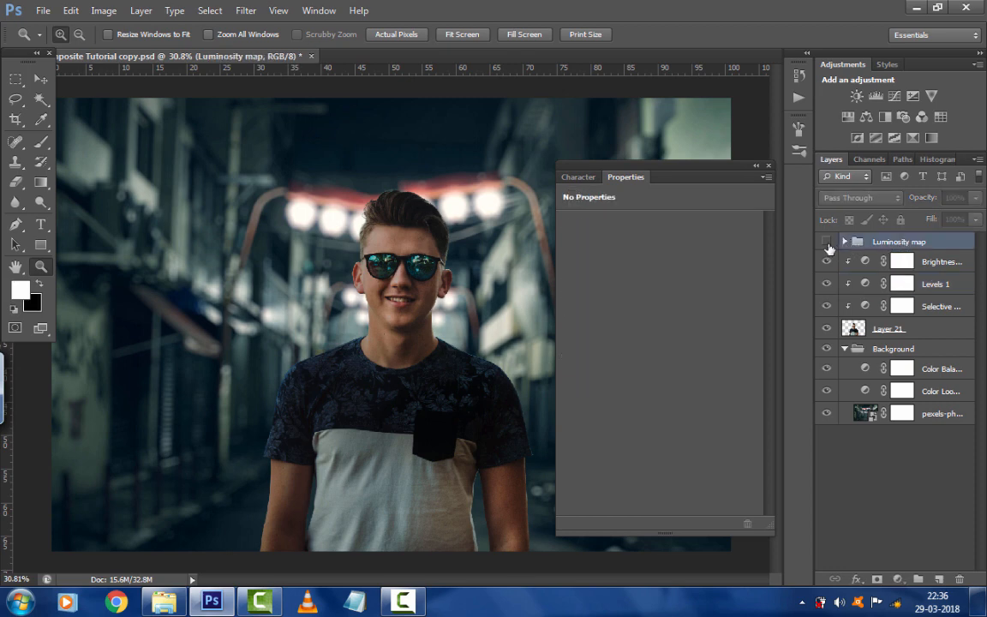
left_click(827, 243)
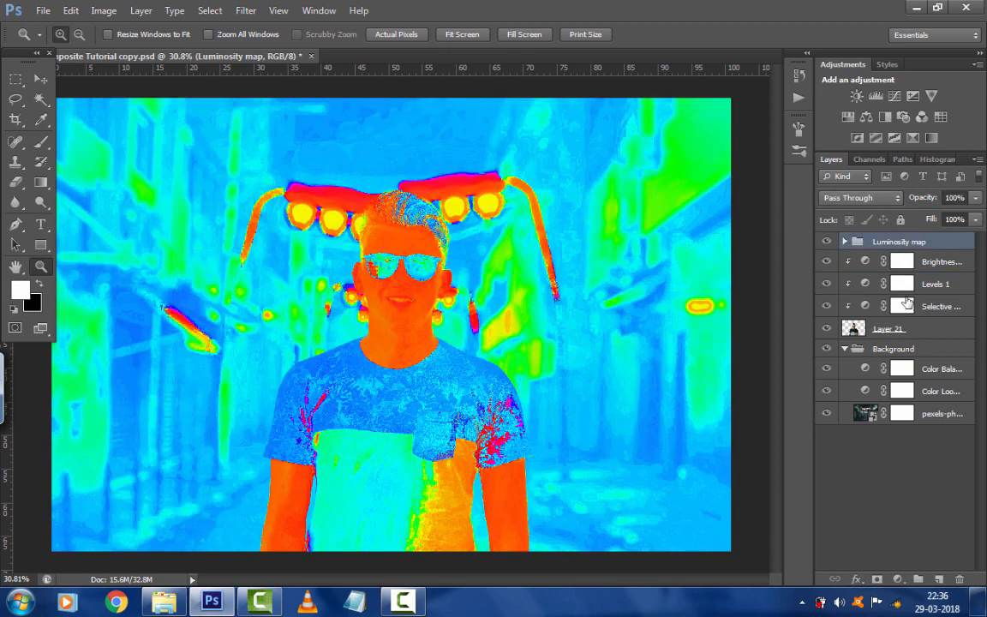
Set the Selective Color Neutrals to cyan +8, magenta +2 and black +2, and hide the Luminosity map group
left_click(865, 306)
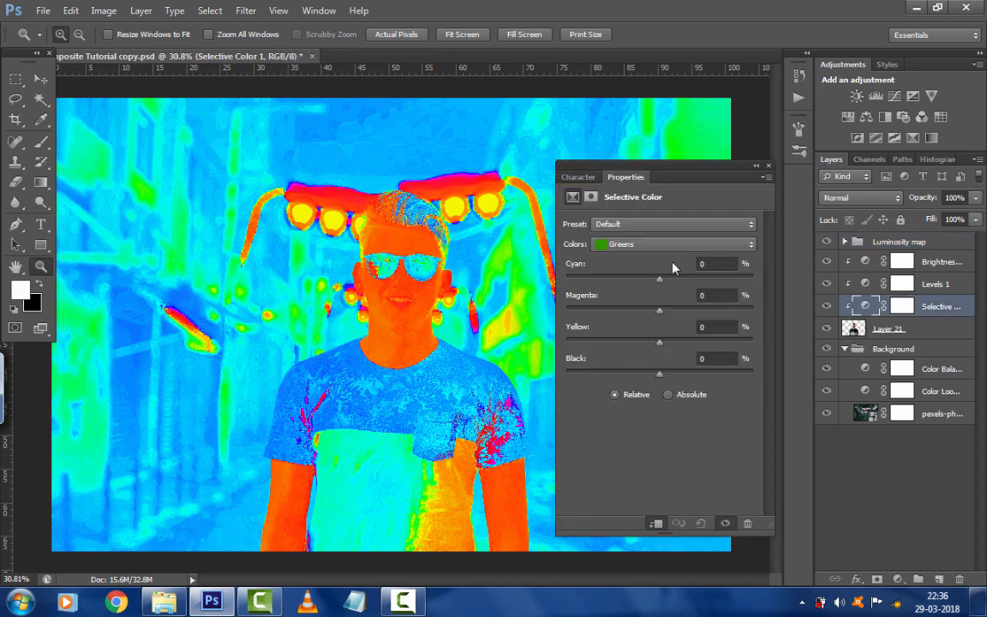
left_click(664, 252)
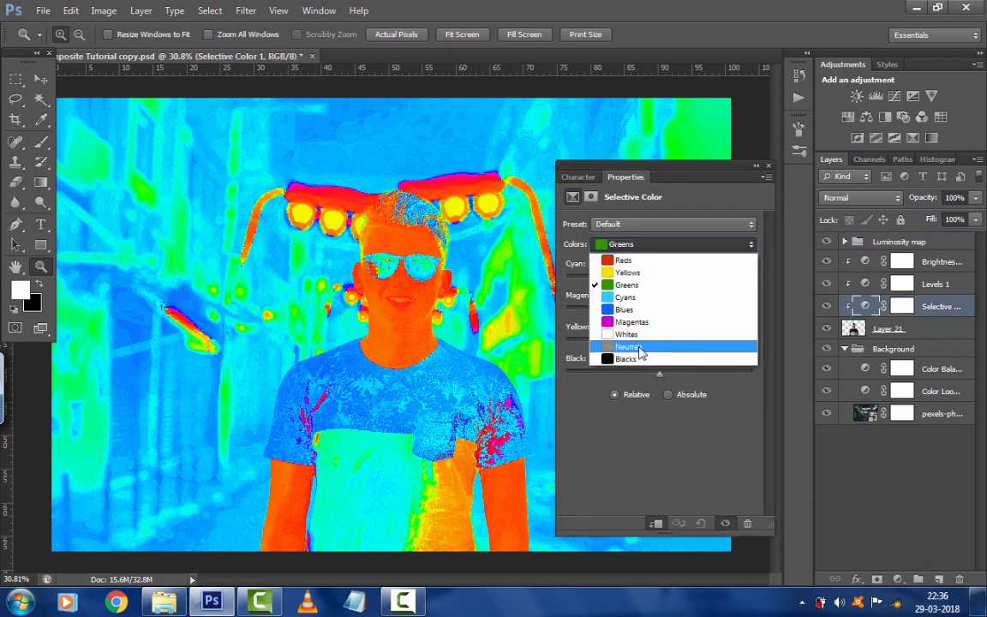
left_click(640, 347)
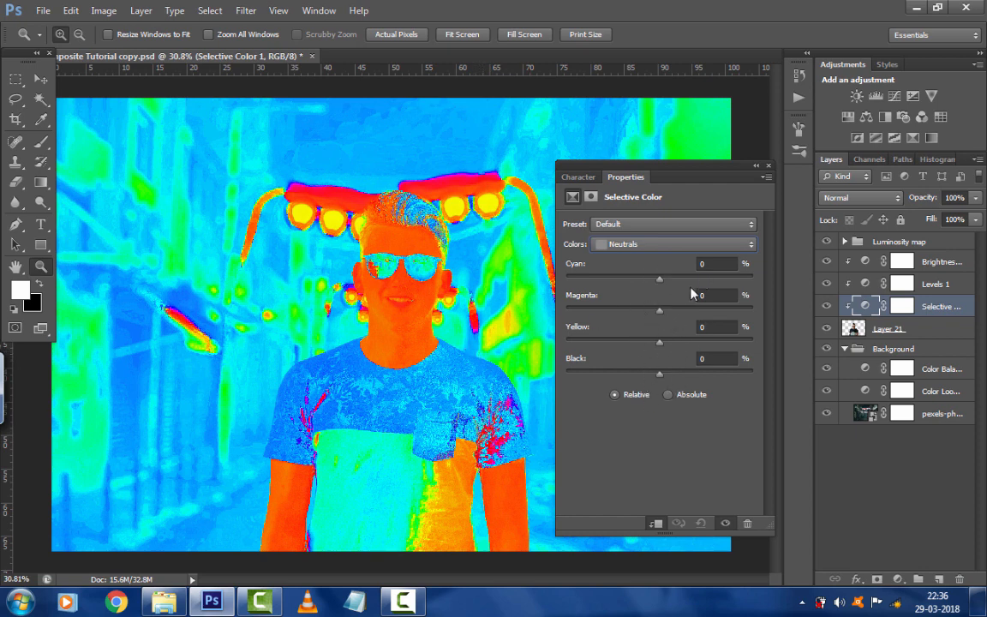
left_click_drag(660, 280, 668, 281)
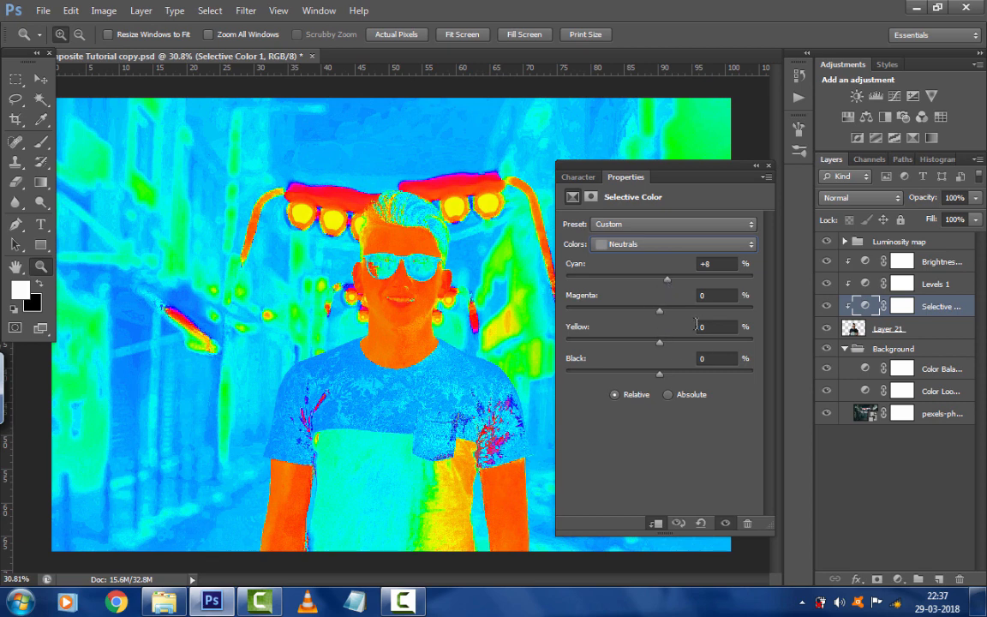
left_click_drag(661, 312, 663, 312)
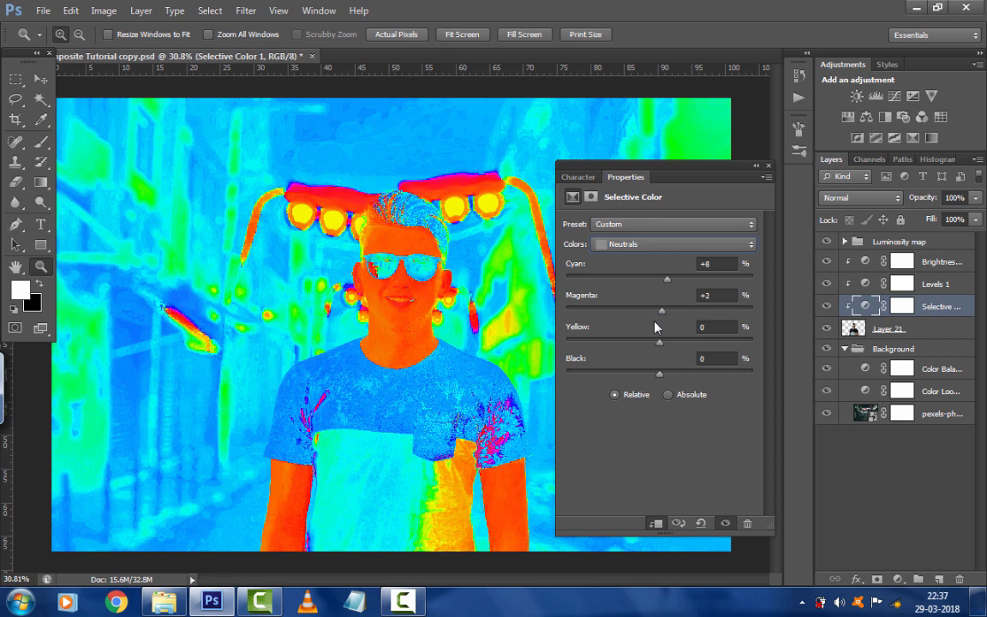
left_click(720, 359)
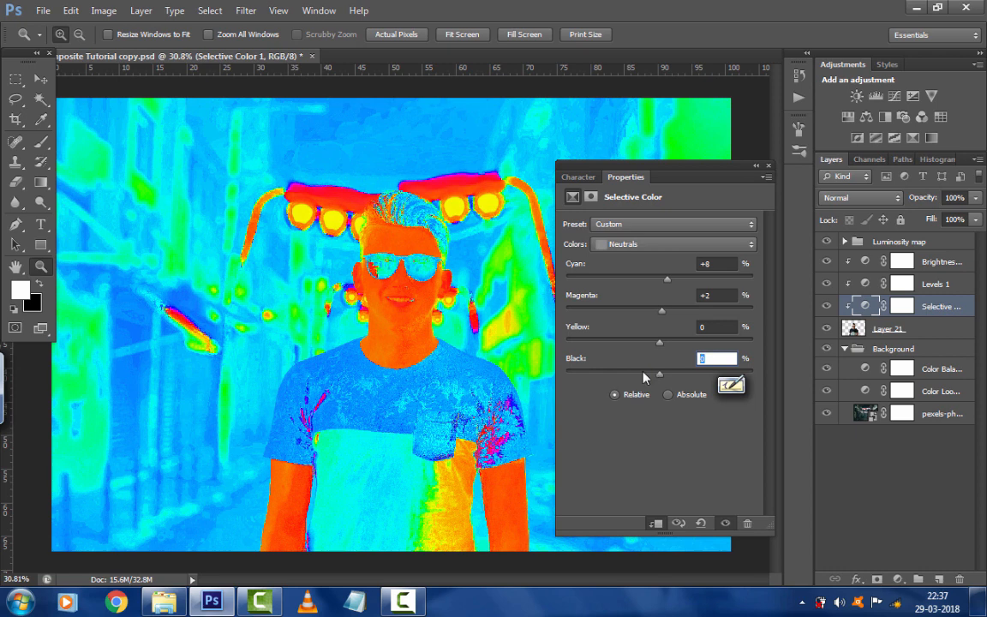
type("2")
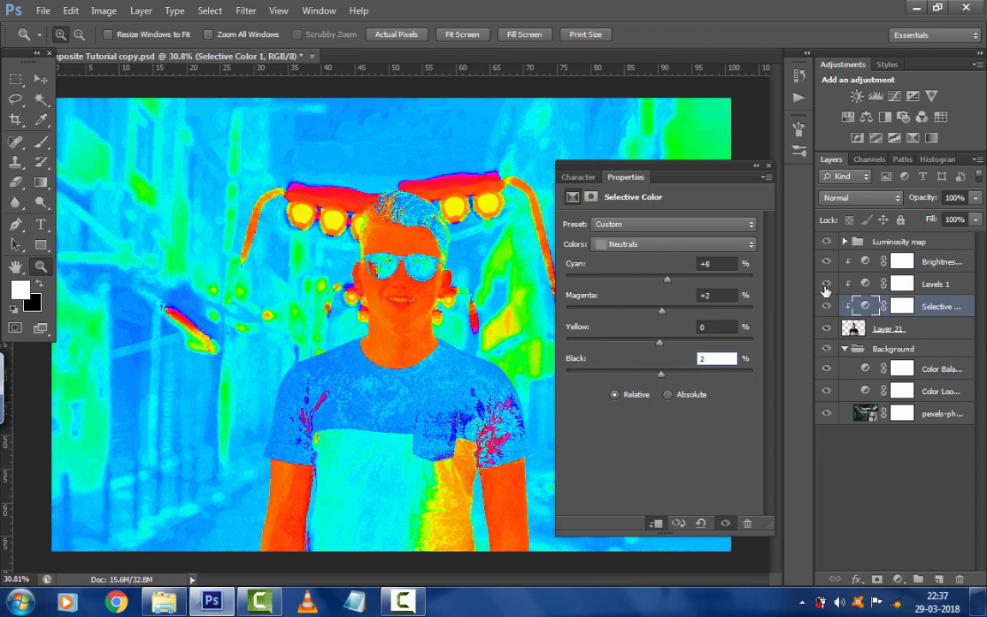
left_click(827, 242)
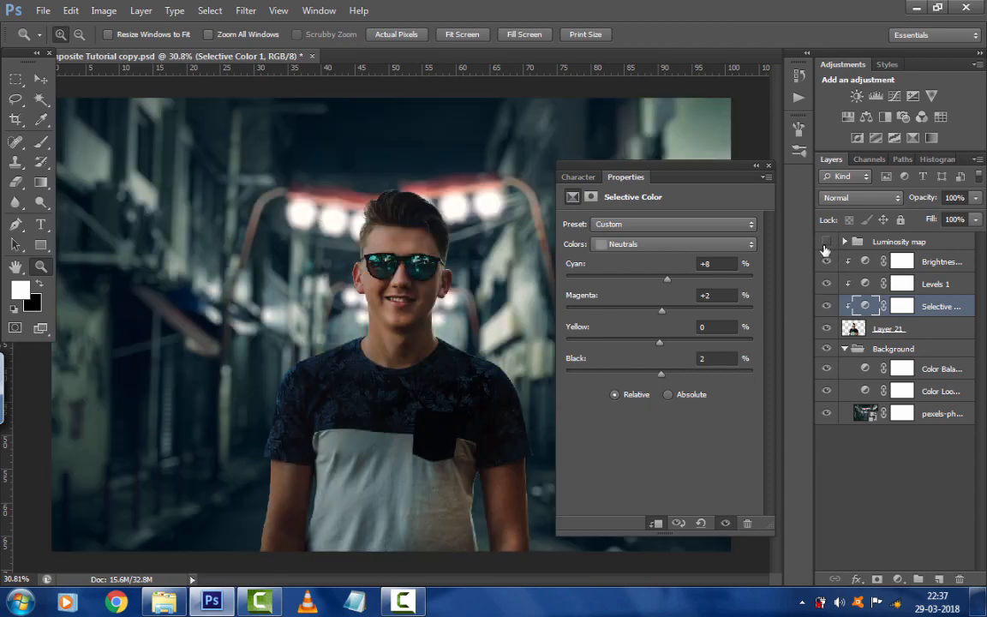
left_click(769, 166)
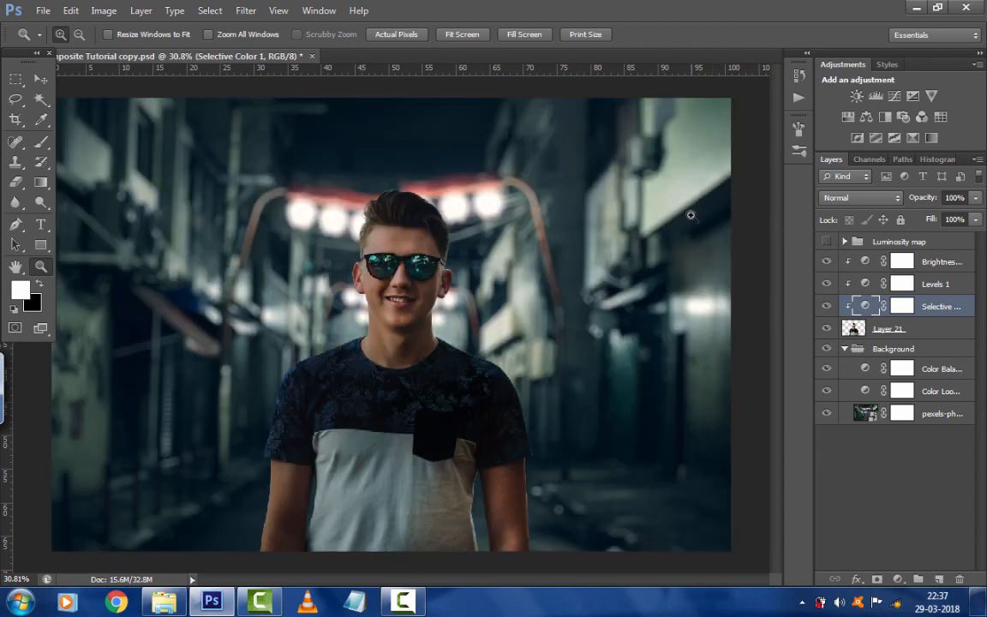
Add a Hue/Saturation adjustment clipped directly above Layer 21 and slightly lower its master saturation
left_click(891, 328)
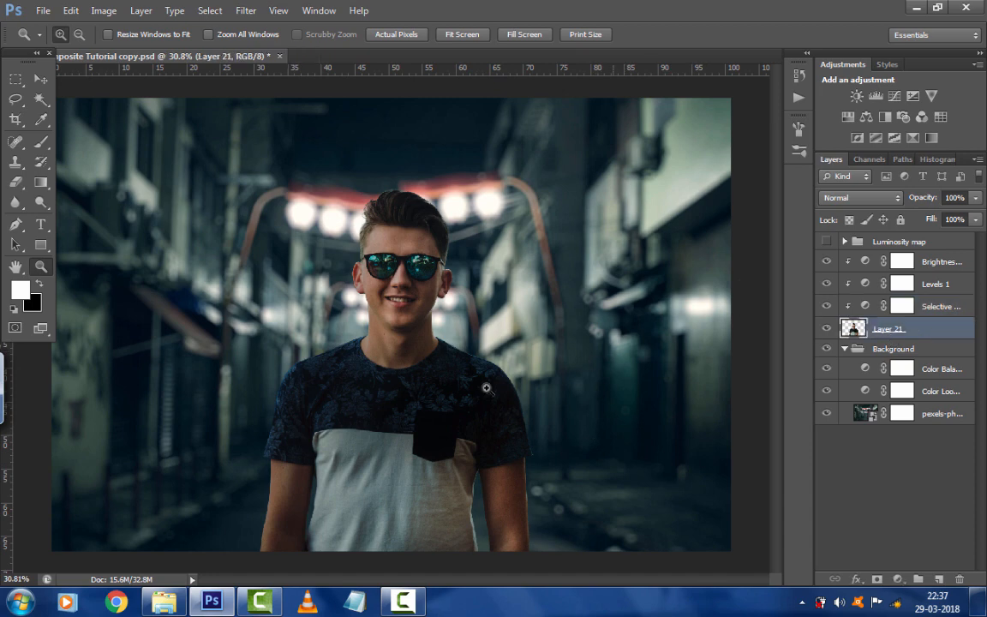
left_click(897, 579)
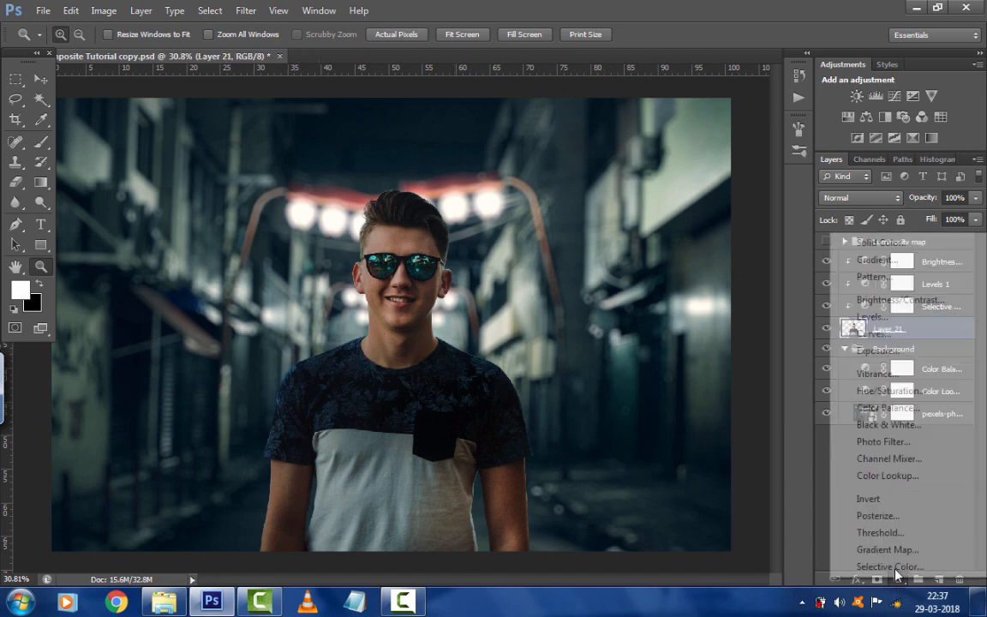
left_click(881, 392)
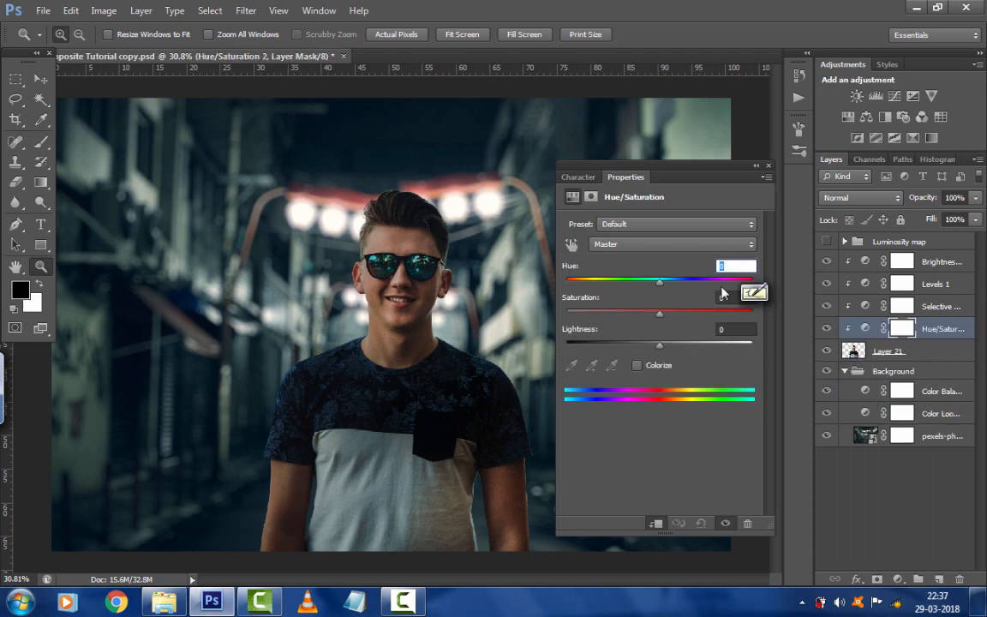
left_click(729, 296)
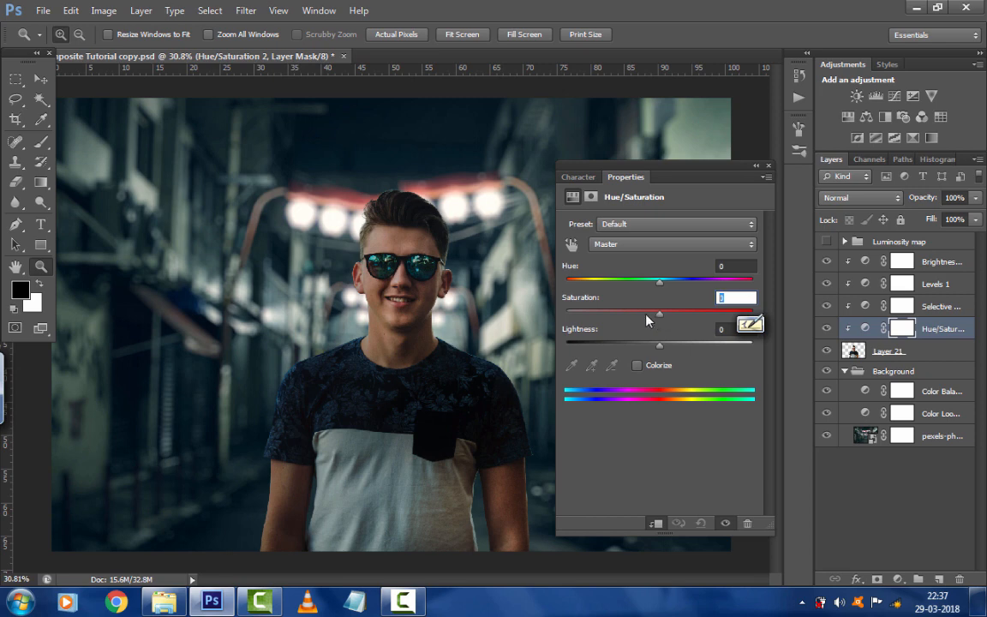
type("-2")
left_click_drag(655, 318, 642, 321)
left_click(768, 166)
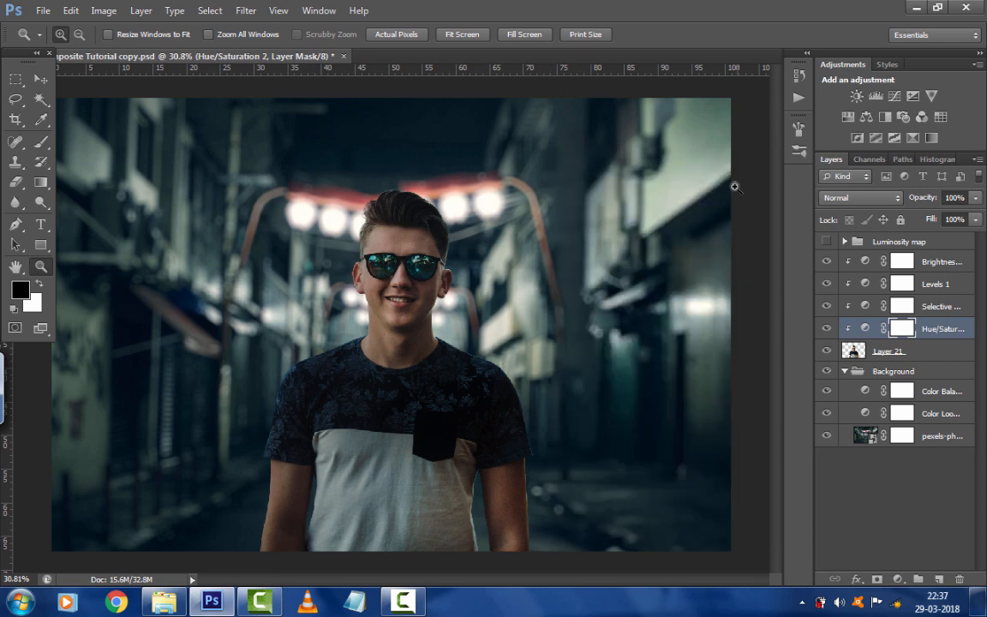
left_click(860, 351)
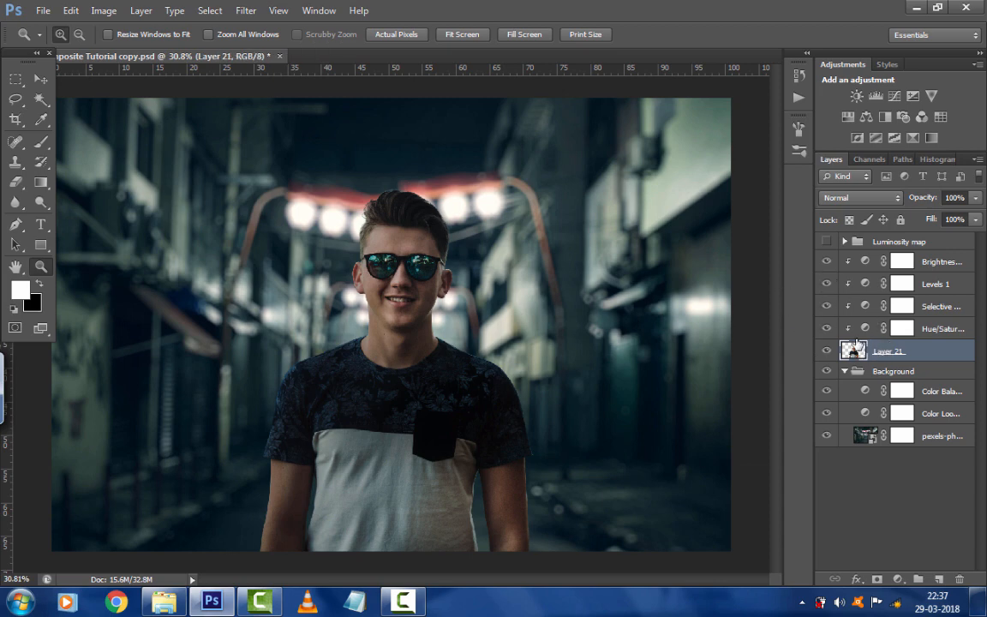
left_click(897, 579)
left_click(880, 566)
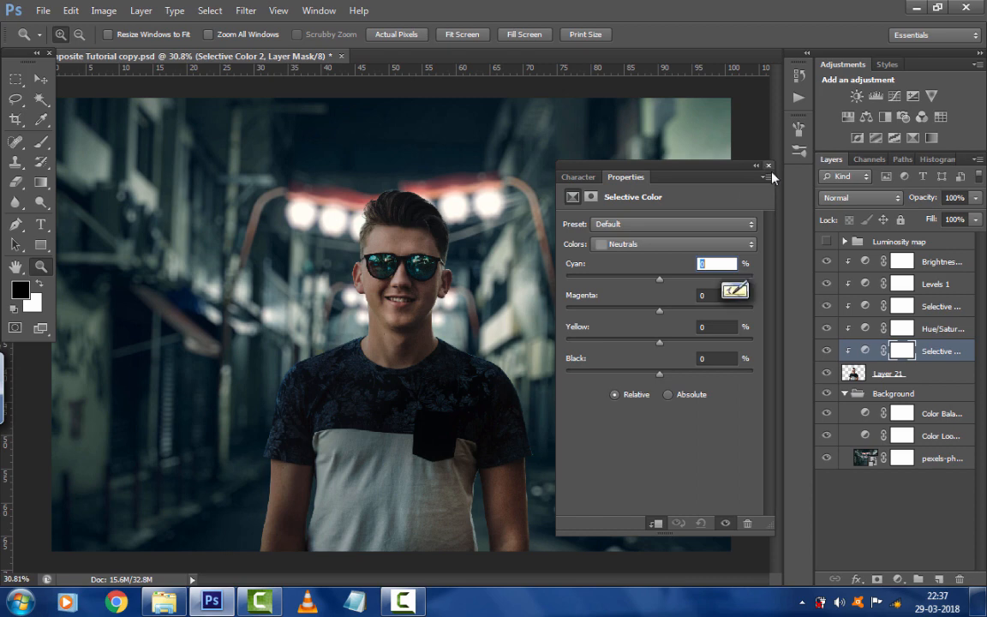
left_click(769, 168)
key("Delete")
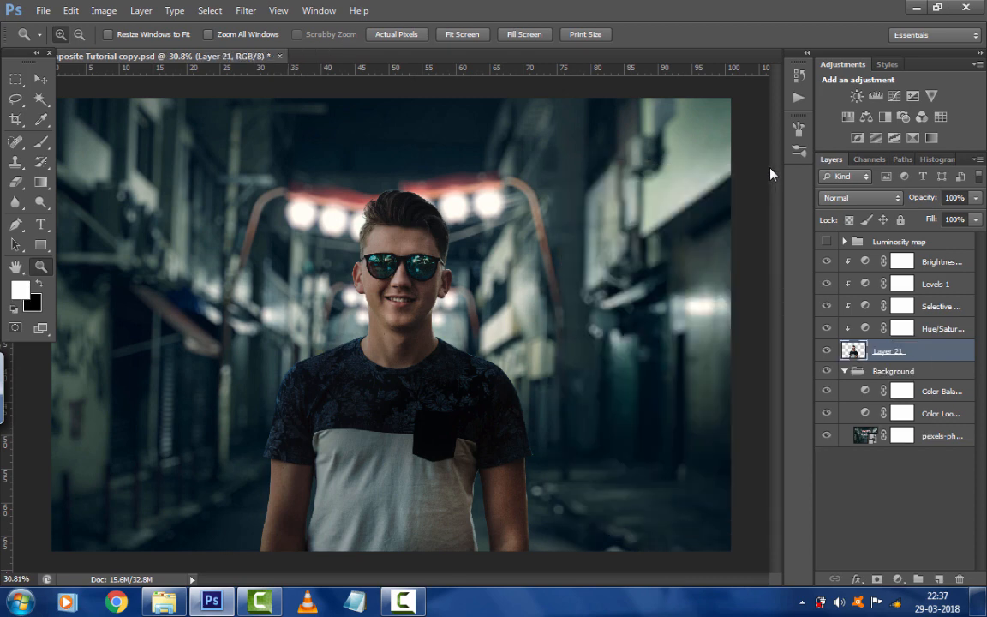
Add another Hue/Saturation adjustment clipped directly above Layer 21 and set its Lightness to -20
left_click(898, 579)
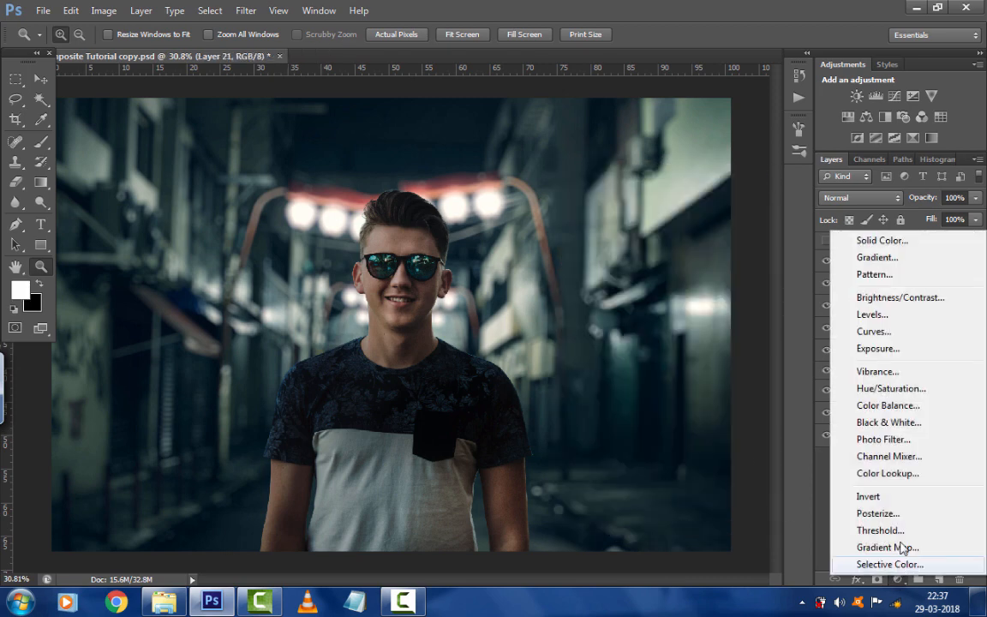
left_click(881, 390)
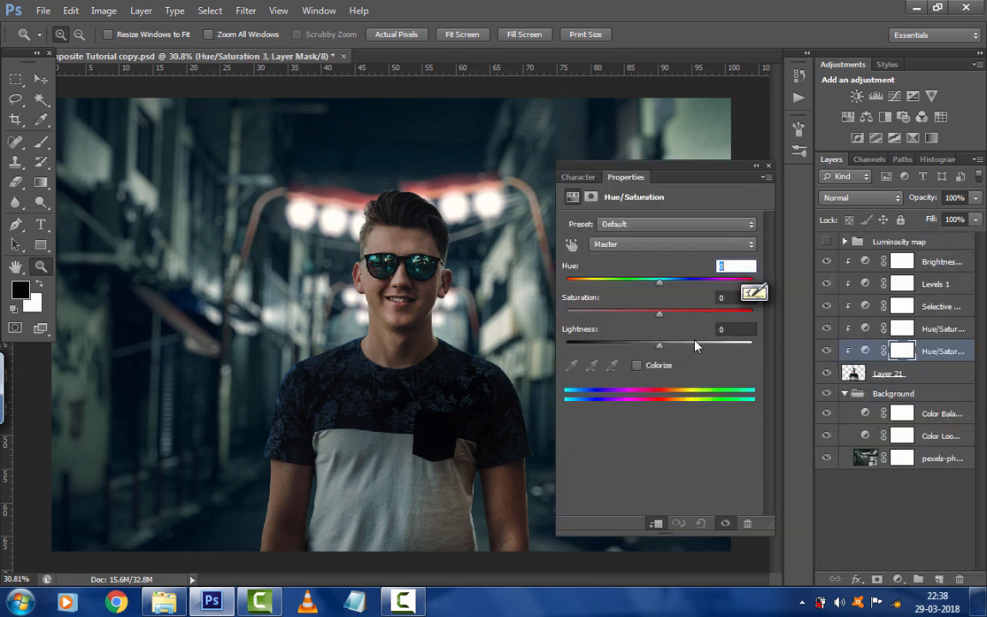
left_click(735, 330)
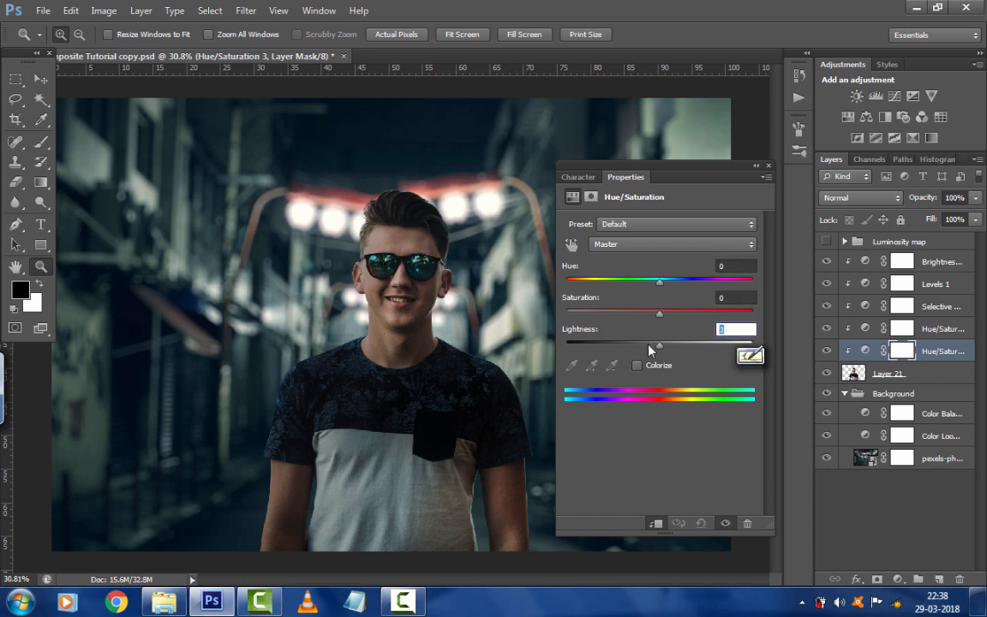
type("-")
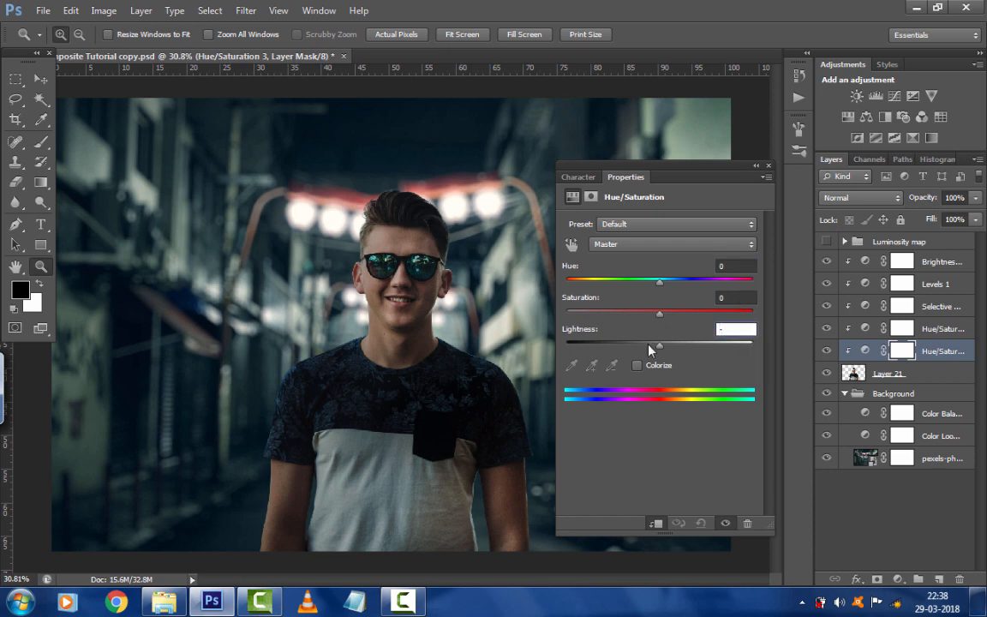
type("20")
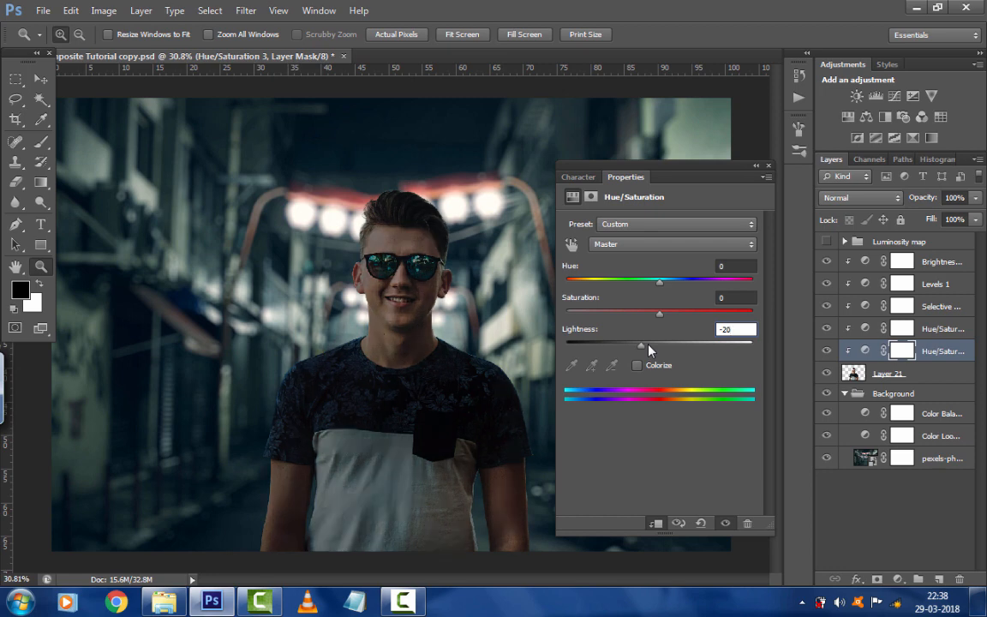
left_click(768, 165)
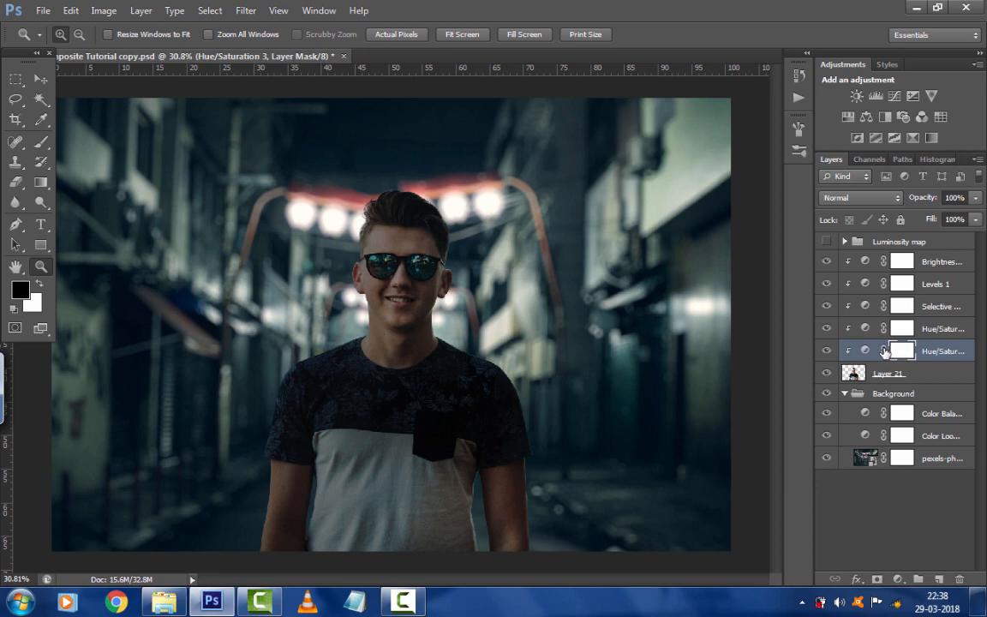
Invert the new Hue/Saturation mask to black and prepare a white brush at 40% opacity
key("ctrl+i")
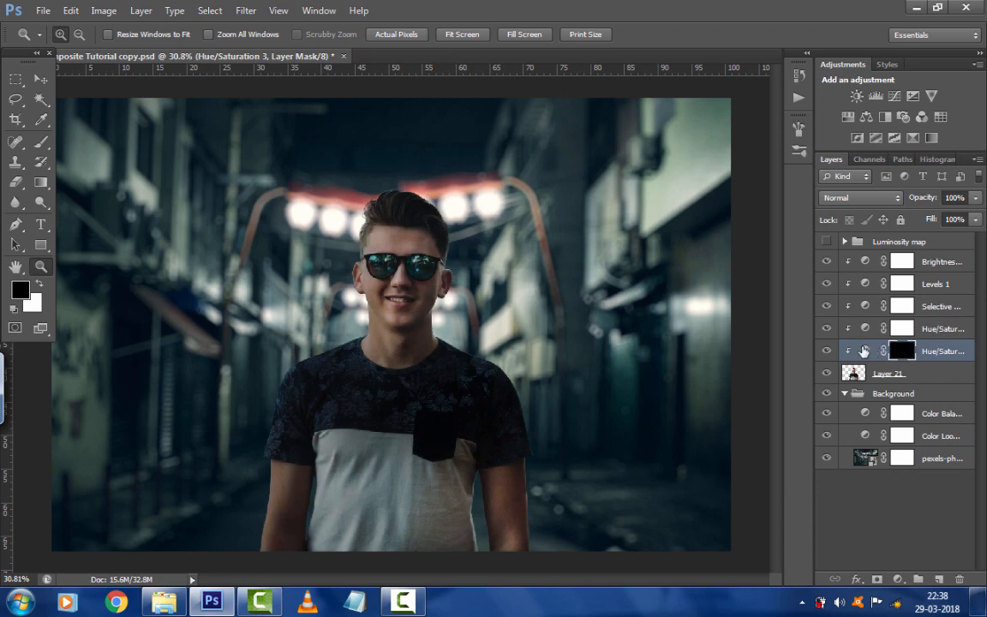
left_click(41, 142)
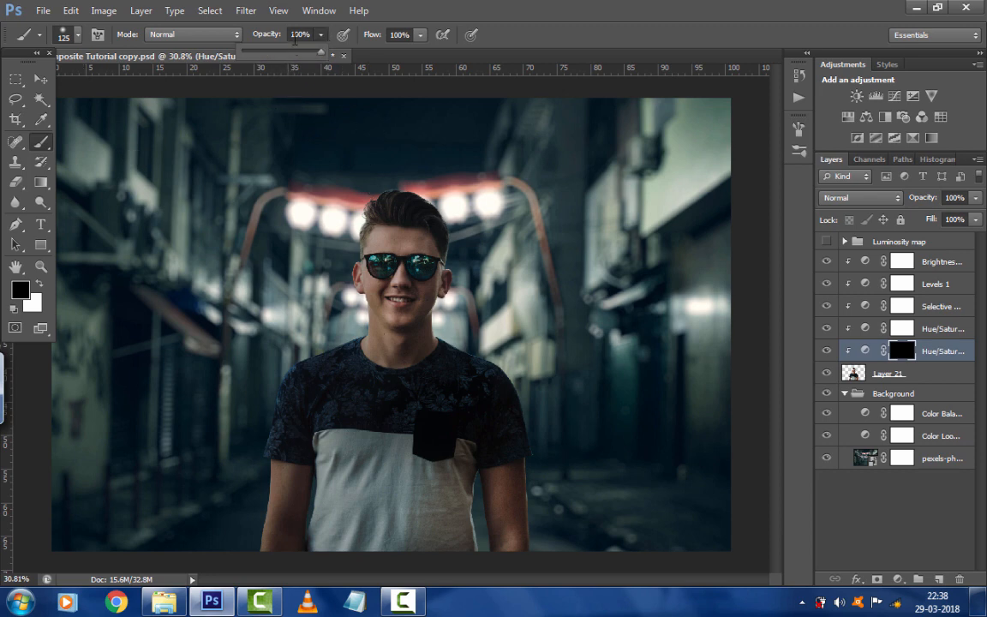
left_click(294, 34)
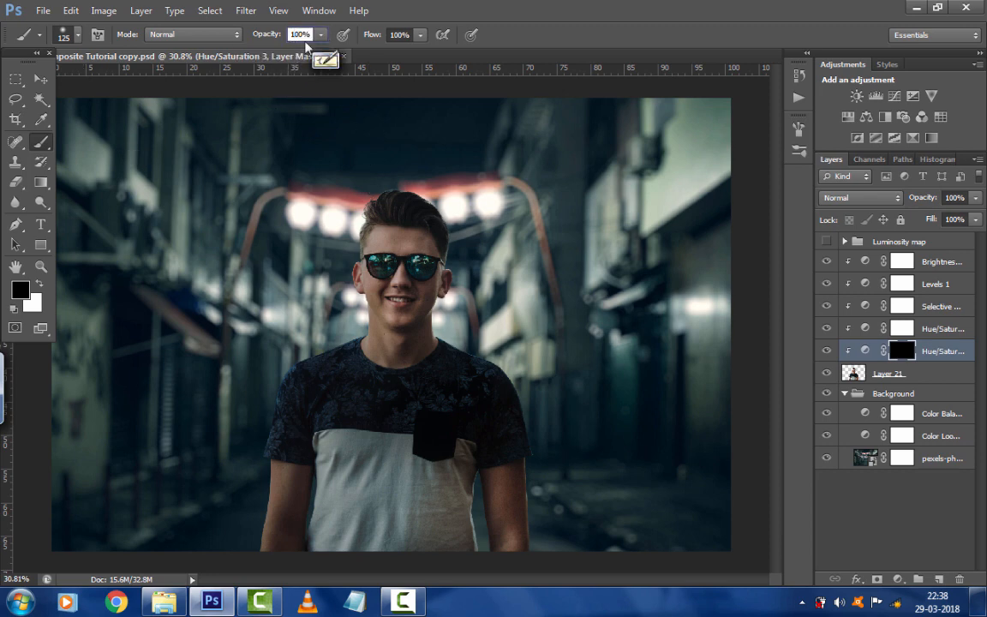
left_click(321, 34)
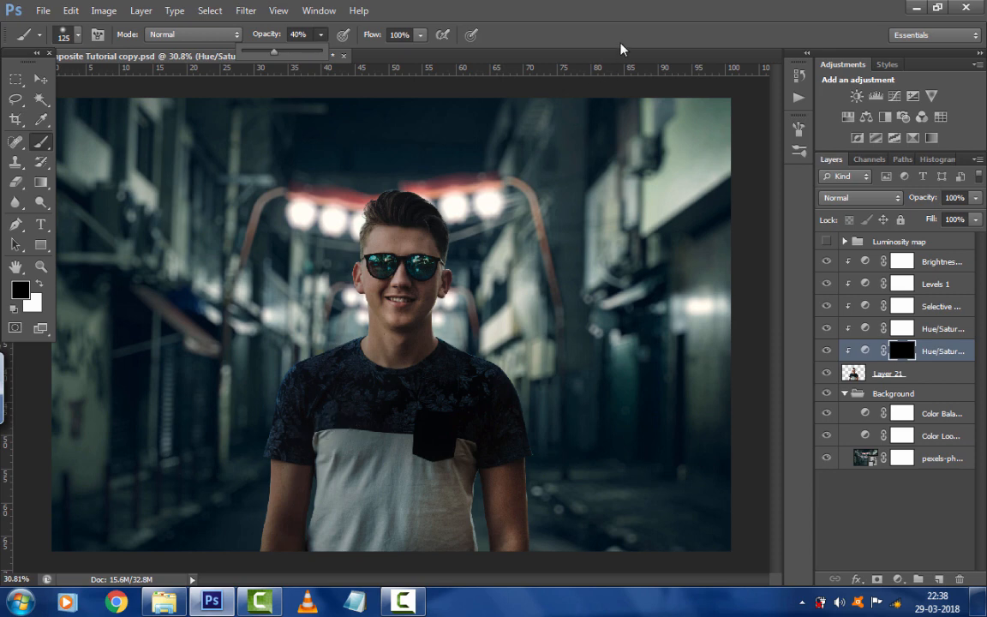
left_click(603, 58)
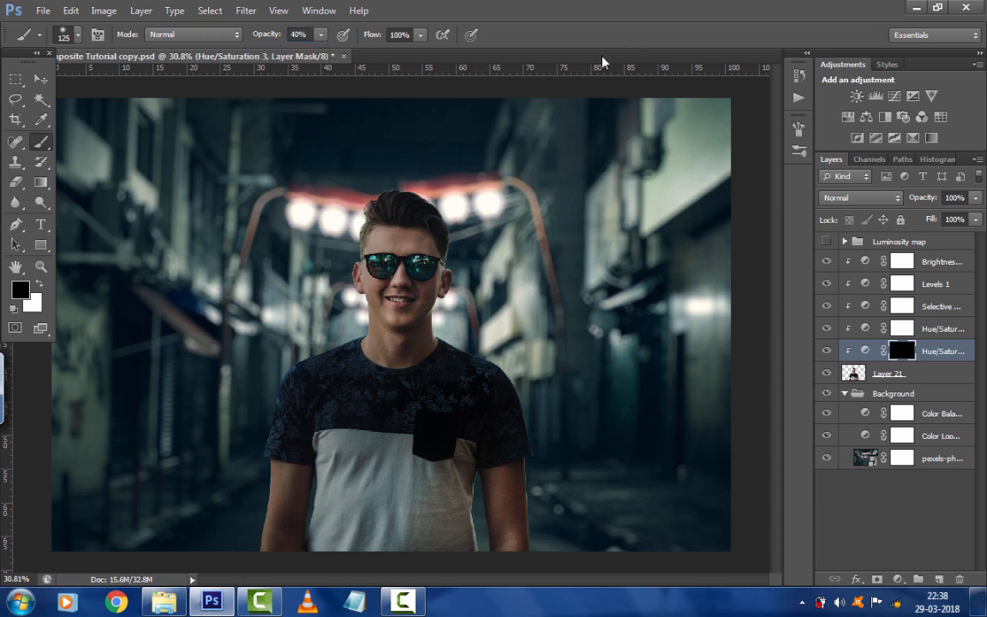
left_click(38, 285)
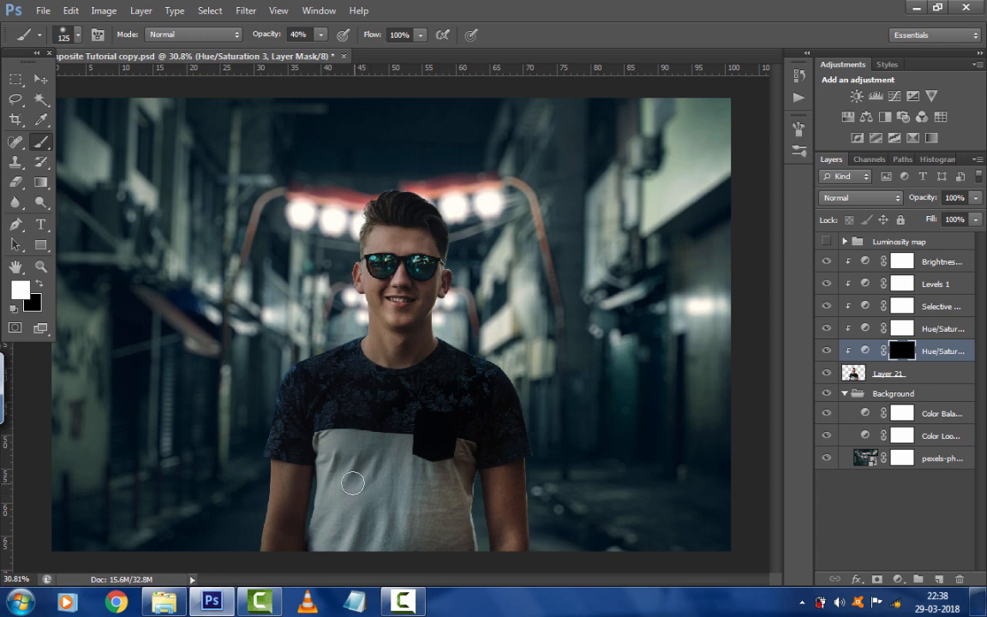
Paint the mask over the white lower part of the T-shirt with brush sizes from 200 to 500 to darken it
key("bracketleft")
key("bracketleft")
key("bracketleft")
key("bracketright")
key("bracketright")
key("bracketright")
key("bracketright")
key("bracketright")
key("bracketright")
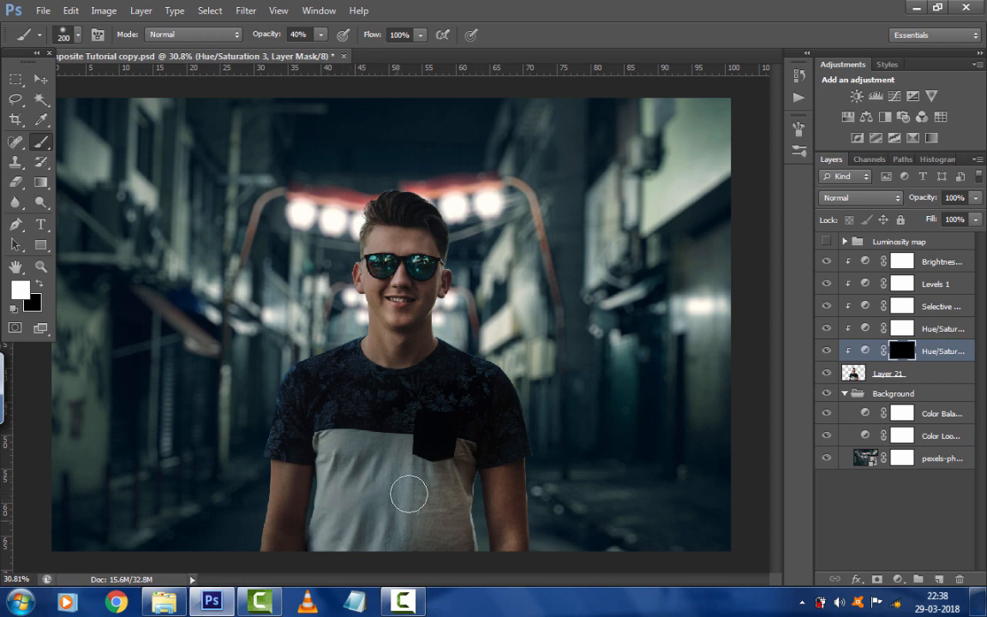
mouse_move(415, 514)
left_mouse_down()
mouse_move(342, 484)
mouse_move(337, 544)
mouse_move(332, 452)
mouse_move(340, 442)
mouse_move(337, 459)
mouse_move(392, 500)
mouse_move(403, 525)
mouse_move(435, 525)
mouse_move(447, 466)
mouse_move(457, 529)
mouse_move(444, 500)
mouse_move(454, 413)
mouse_move(431, 401)
mouse_move(357, 408)
mouse_move(325, 425)
mouse_move(368, 396)
mouse_move(331, 388)
mouse_move(303, 436)
mouse_move(338, 383)
mouse_move(365, 401)
mouse_move(453, 385)
mouse_move(468, 400)
mouse_move(356, 434)
mouse_move(308, 468)
mouse_move(274, 524)
mouse_move(289, 575)
mouse_move(345, 472)
mouse_move(350, 531)
mouse_move(429, 528)
mouse_move(456, 539)
mouse_move(438, 526)
mouse_move(448, 492)
mouse_move(413, 479)
mouse_move(410, 535)
mouse_move(413, 512)
mouse_move(402, 524)
mouse_move(432, 518)
mouse_move(412, 520)
mouse_move(412, 439)
mouse_move(359, 439)
mouse_move(421, 505)
mouse_move(375, 521)
mouse_move(393, 515)
mouse_move(401, 478)
mouse_move(320, 423)
left_mouse_up()
key("bracketright")
key("bracketright")
key("bracketright")
key("bracketright")
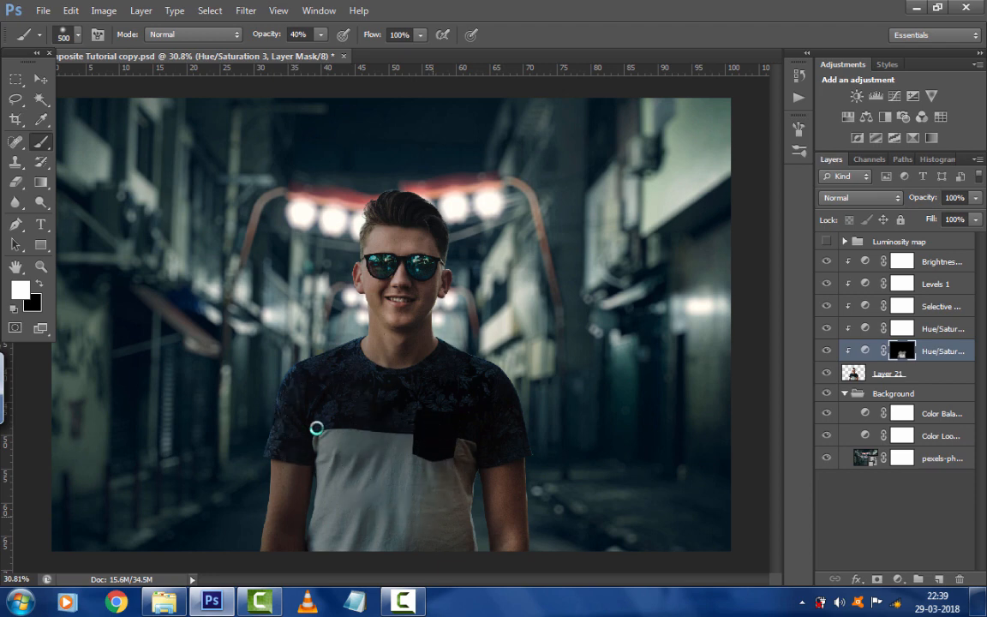
Reduce the brush size to 200 and paint the mask over the remaining bright areas of the lower T-shirt
key("bracketleft")
key("bracketleft")
key("bracketleft")
key("bracketleft")
key("bracketleft")
key("bracketleft")
key("bracketleft")
key("bracketright")
key("bracketright")
key("bracketright")
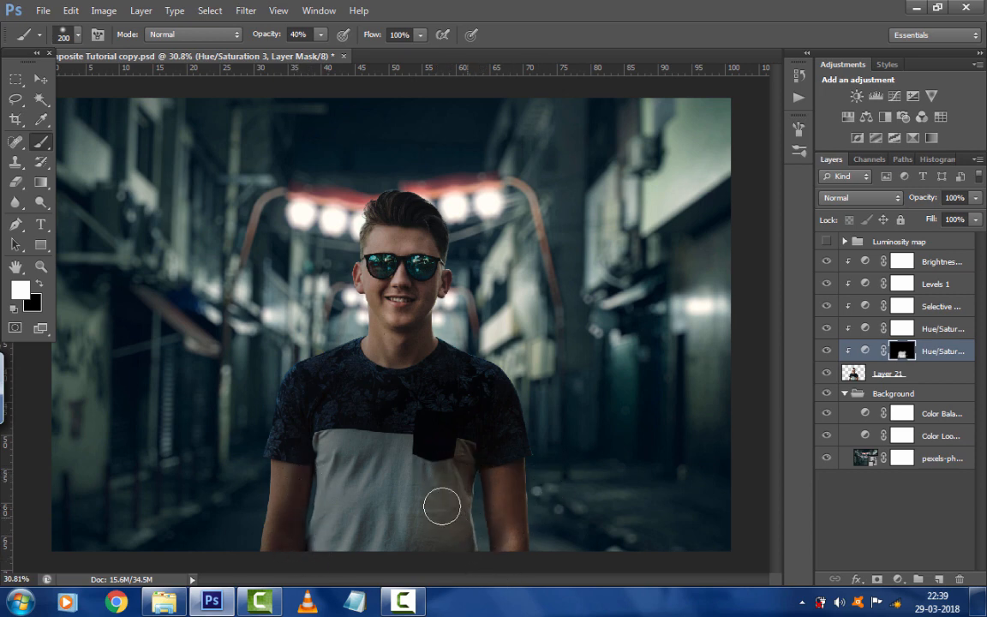
Set the brush opacity to 50% and darken the lower T-shirt further on the mask with brush sizes 500 and 250
left_click(320, 35)
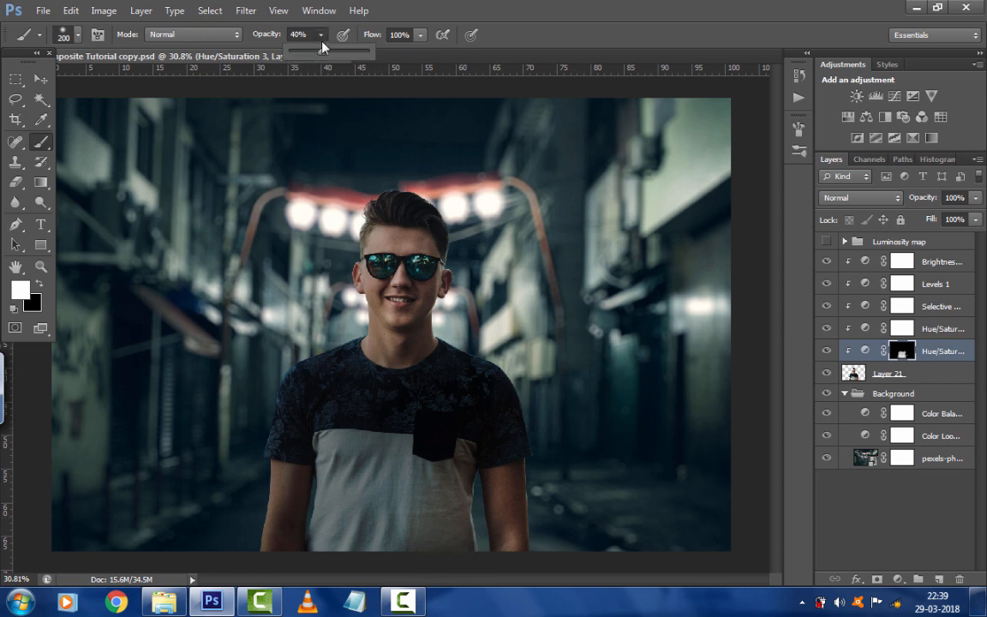
left_click_drag(327, 55, 330, 53)
left_click(350, 538)
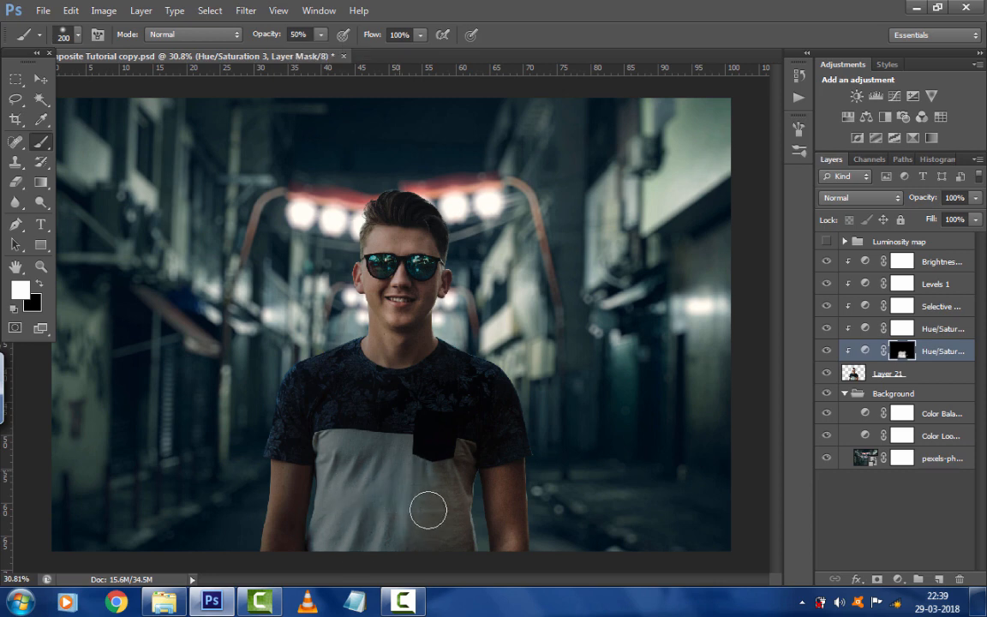
key("bracketright")
key("bracketright")
key("bracketright")
key("bracketright")
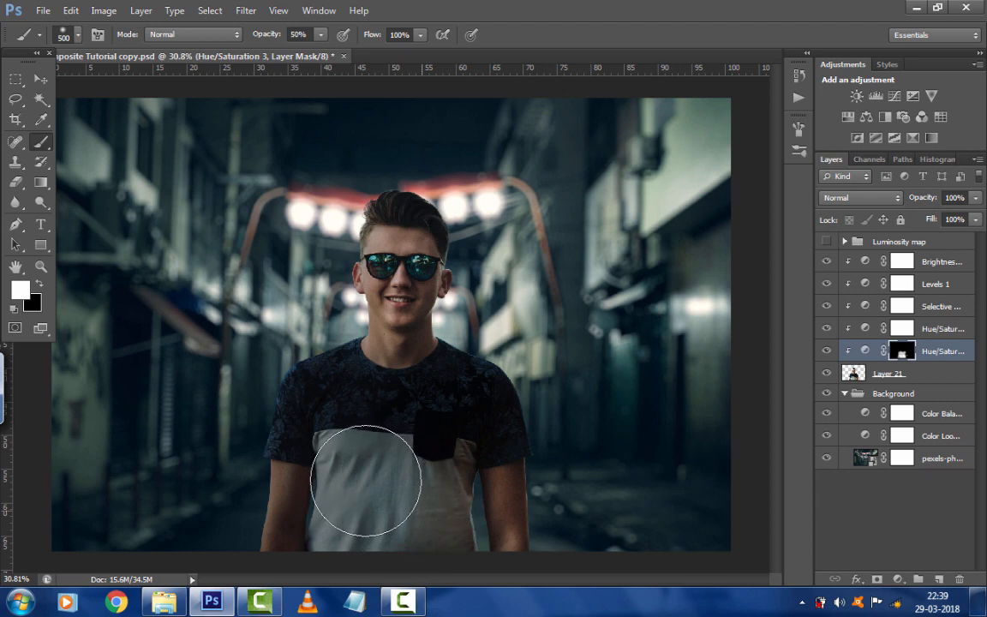
key("bracketleft")
key("bracketleft")
key("bracketleft")
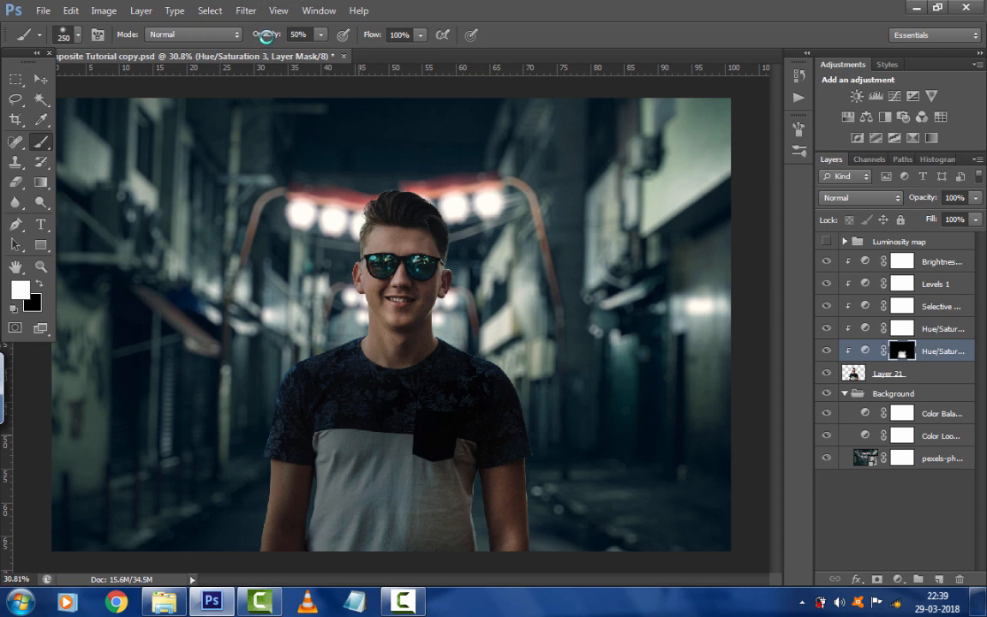
Paint the lower T-shirt again at 60% brush opacity and compare the image with and without the Hue/Saturation adjustment
left_click(321, 36)
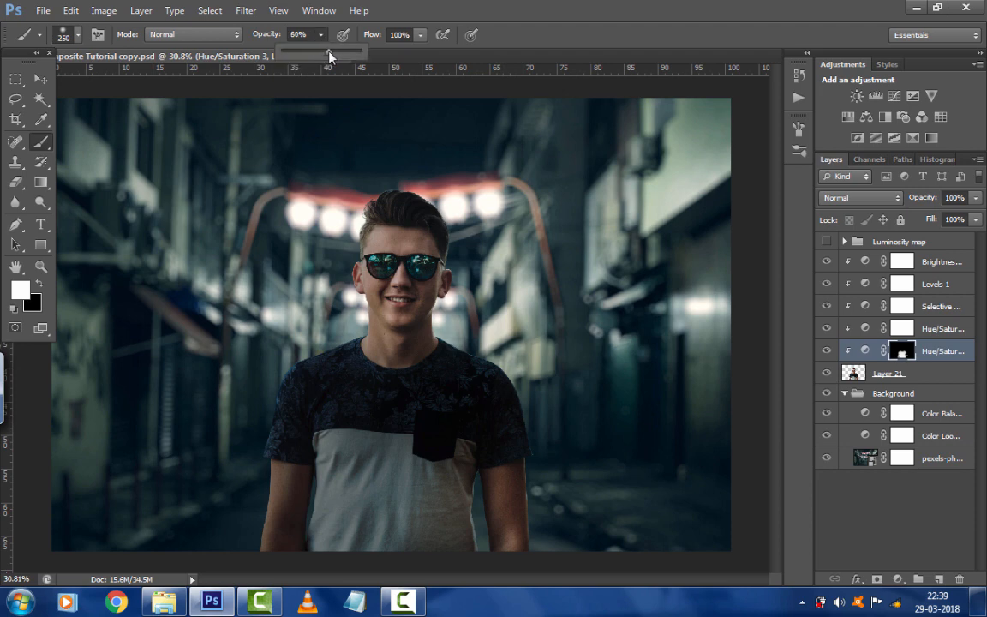
left_click(360, 516)
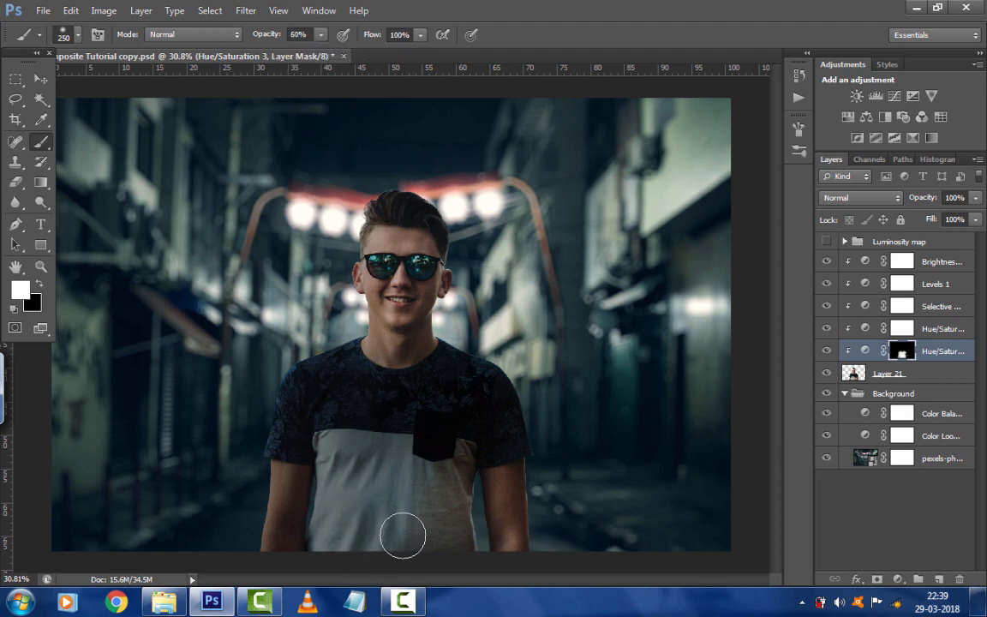
left_click(826, 351)
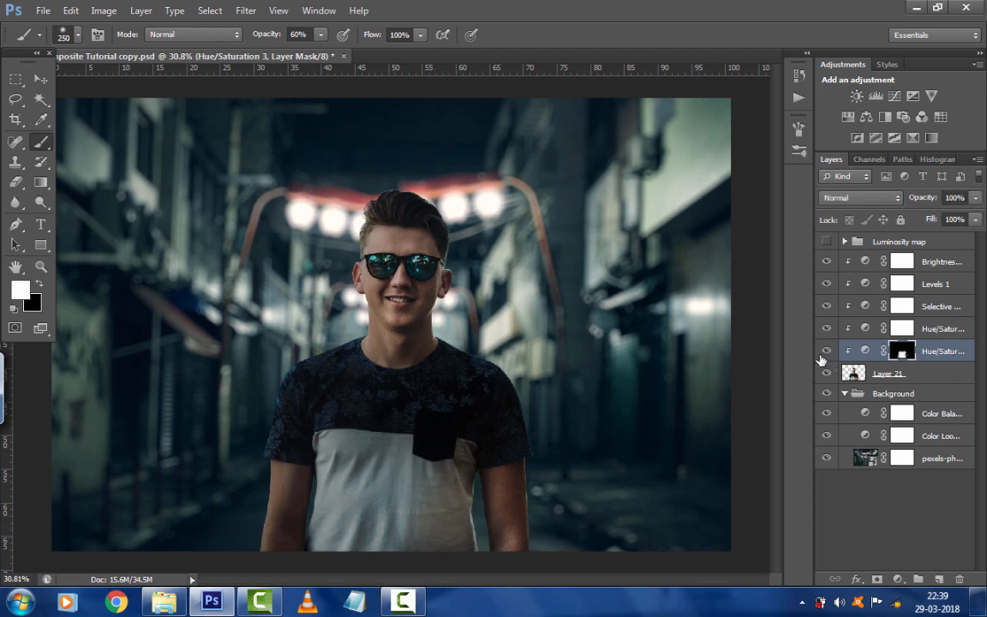
left_click(826, 352)
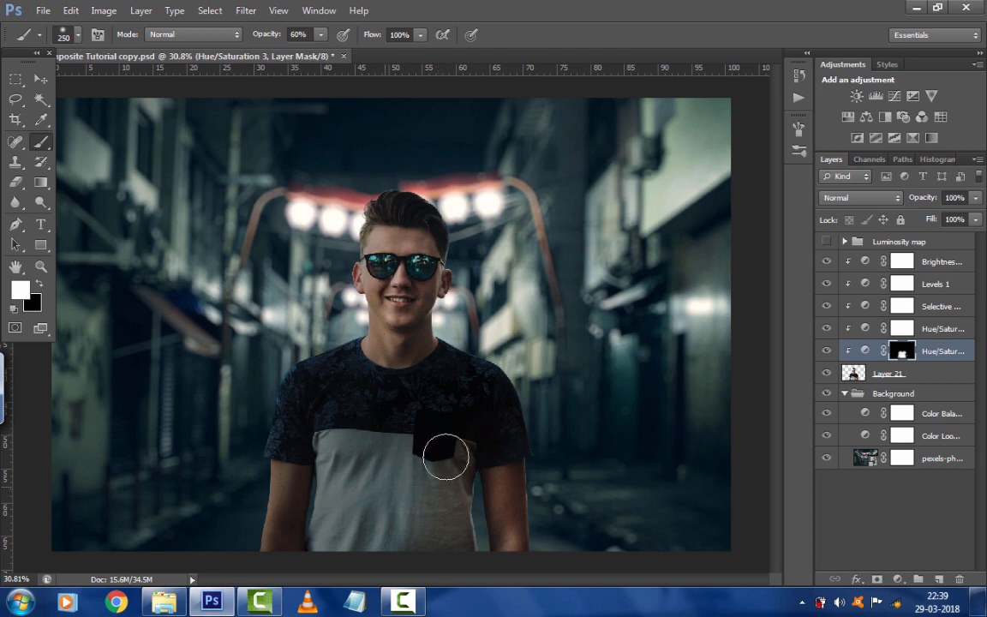
left_click(825, 351)
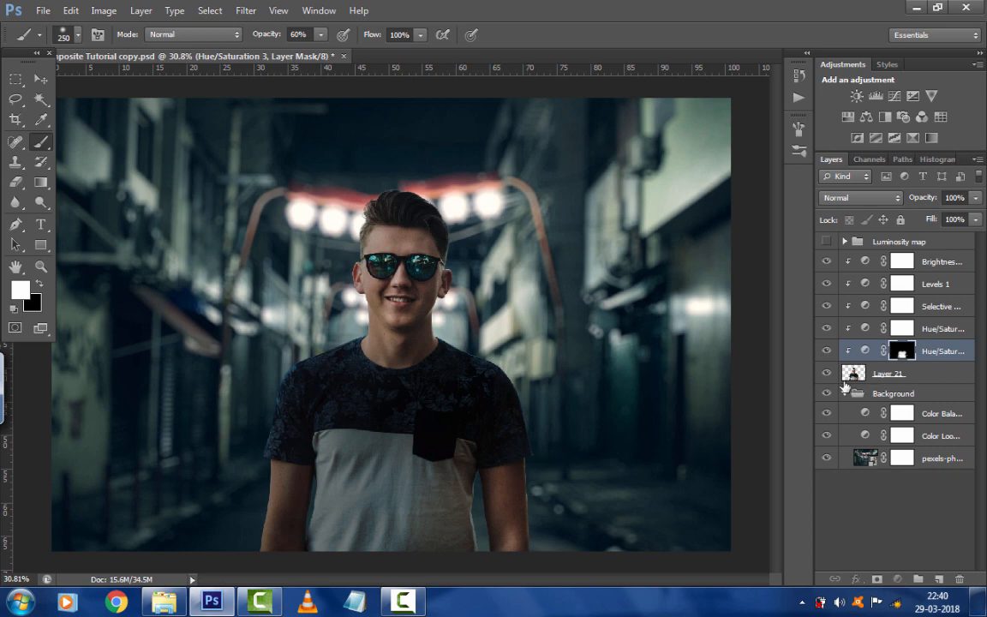
Add a Curves adjustment clipped directly above Layer 21
left_click(845, 382)
left_click(897, 579)
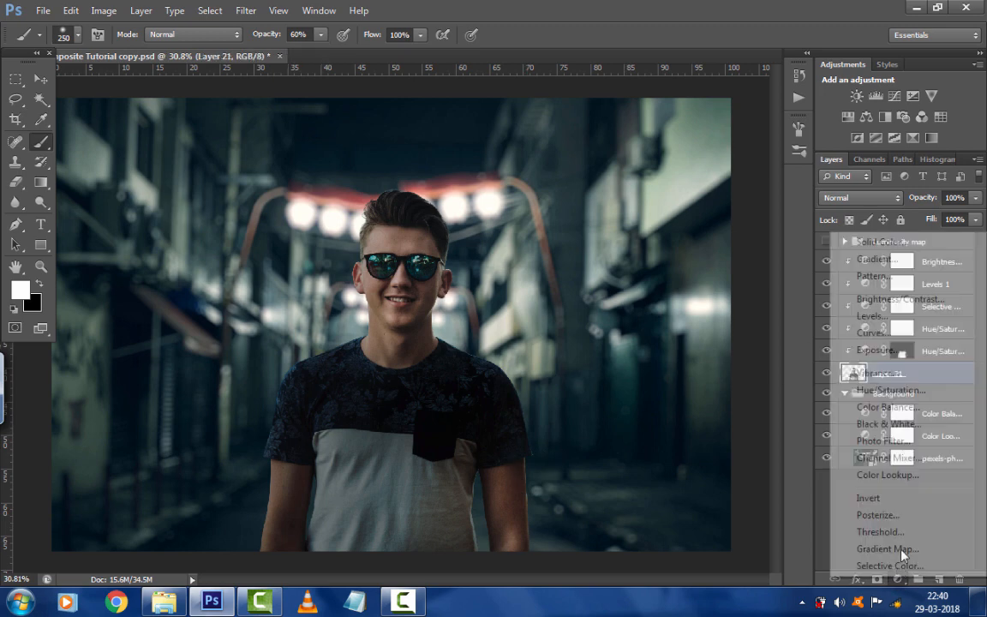
left_click(873, 334)
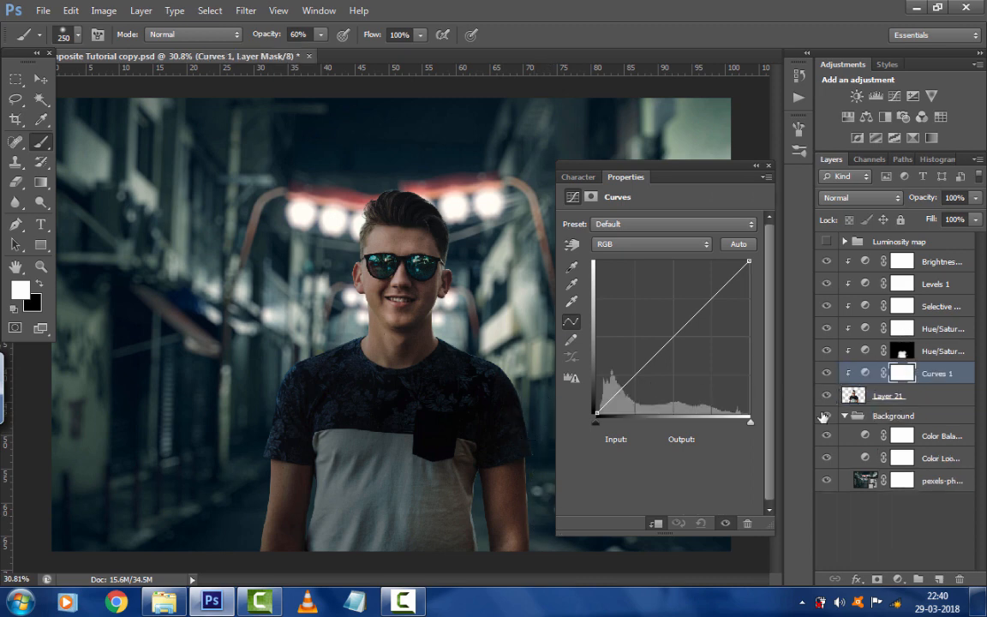
Switch the Curves adjustment to the Red channel and display only the image's Red channel
left_click(871, 160)
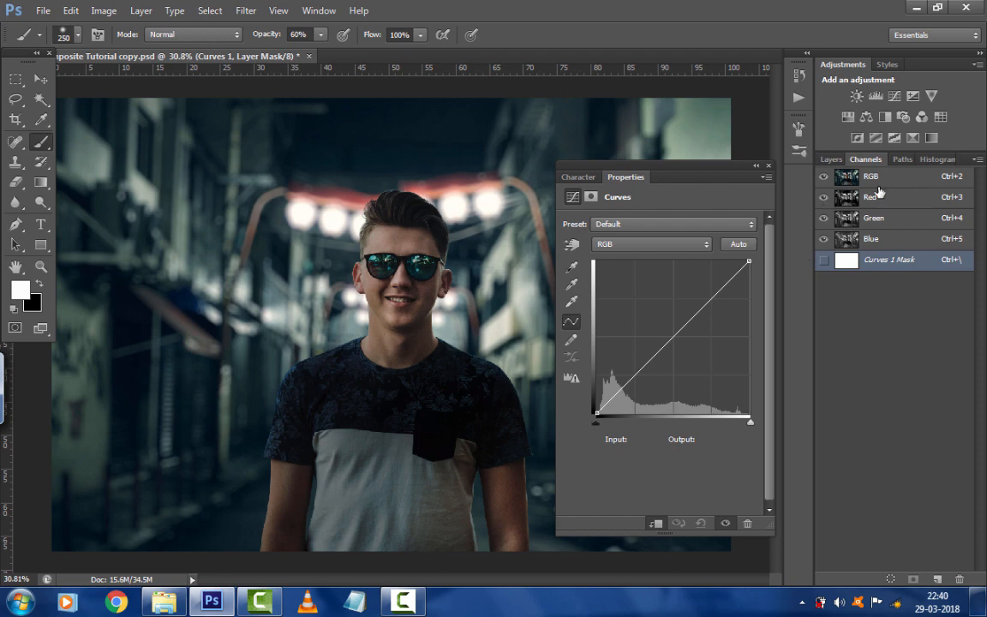
left_click(677, 244)
left_click(634, 270)
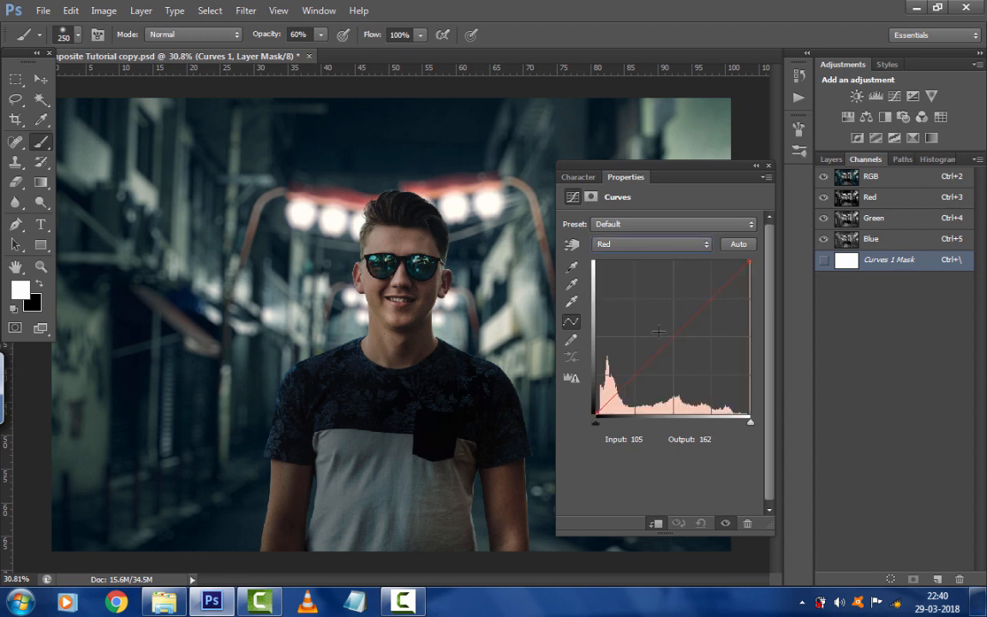
left_click(824, 218)
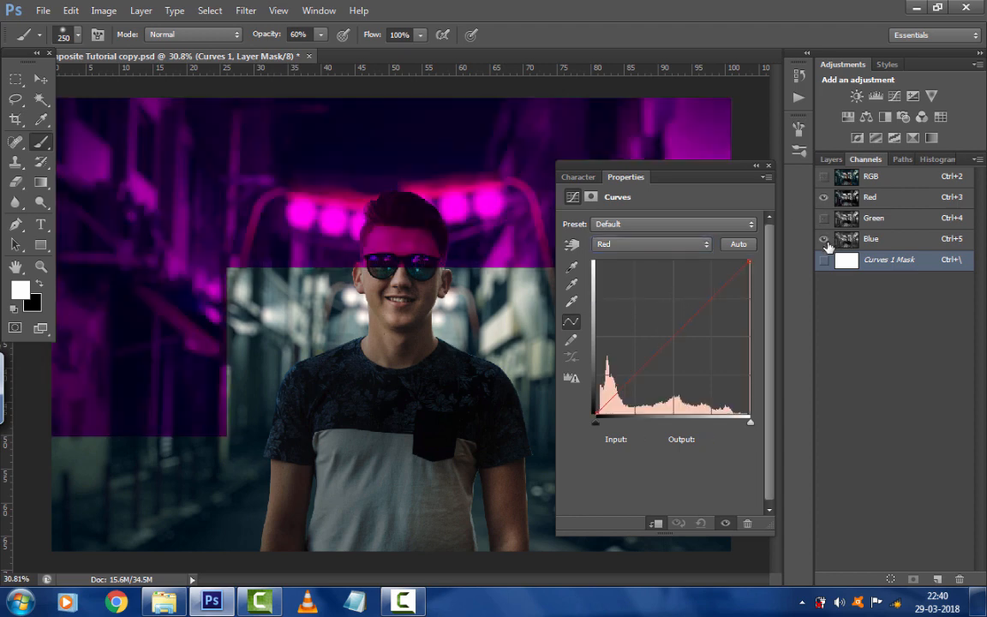
left_click(868, 198)
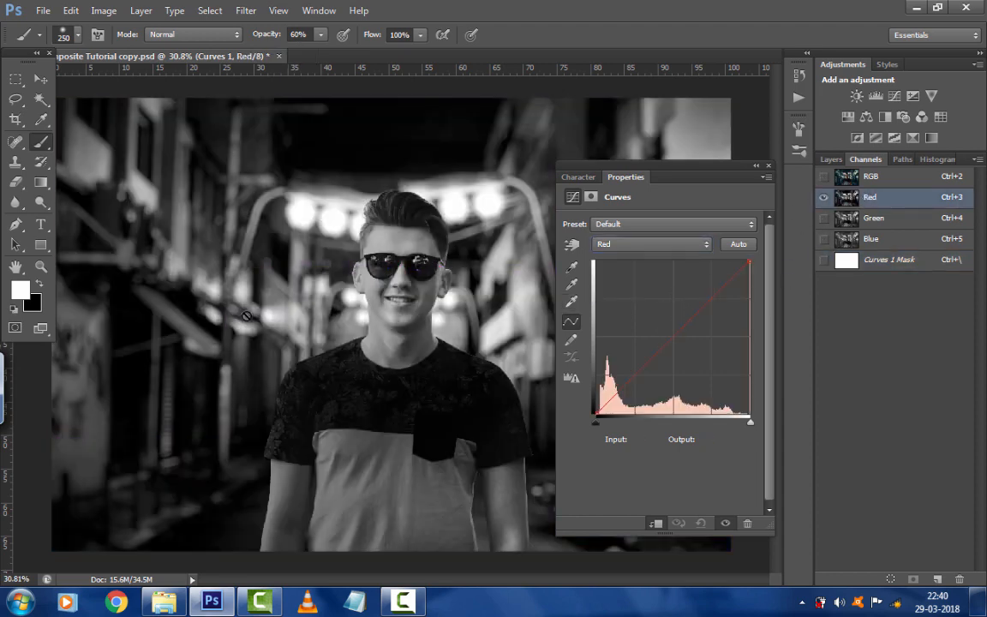
Lower the red curve by sampling the man's face on the image, placing its point at input 207, output 182
left_click(40, 267)
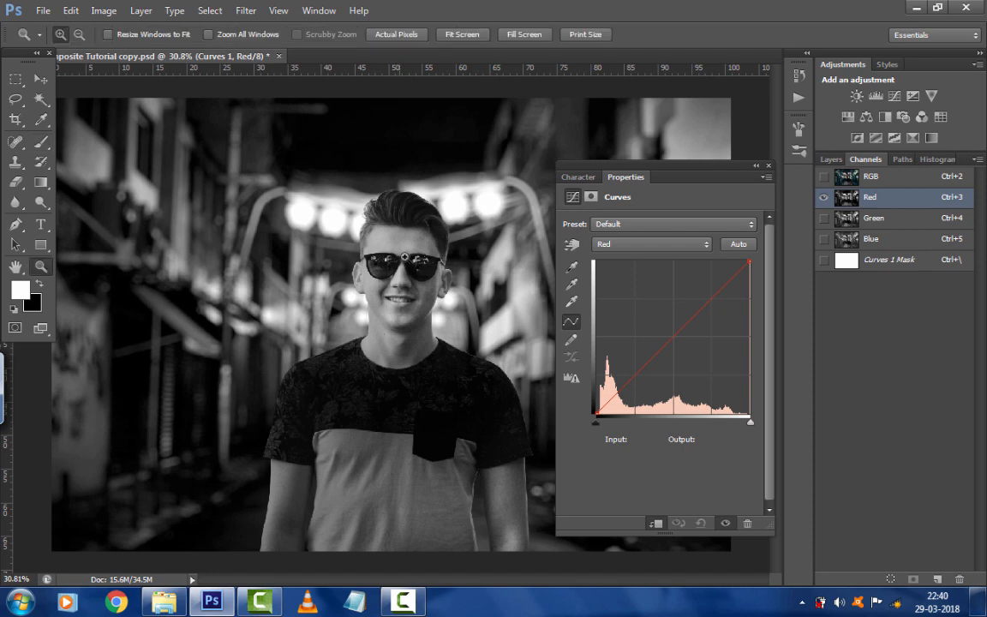
left_click(439, 274)
left_click(435, 275)
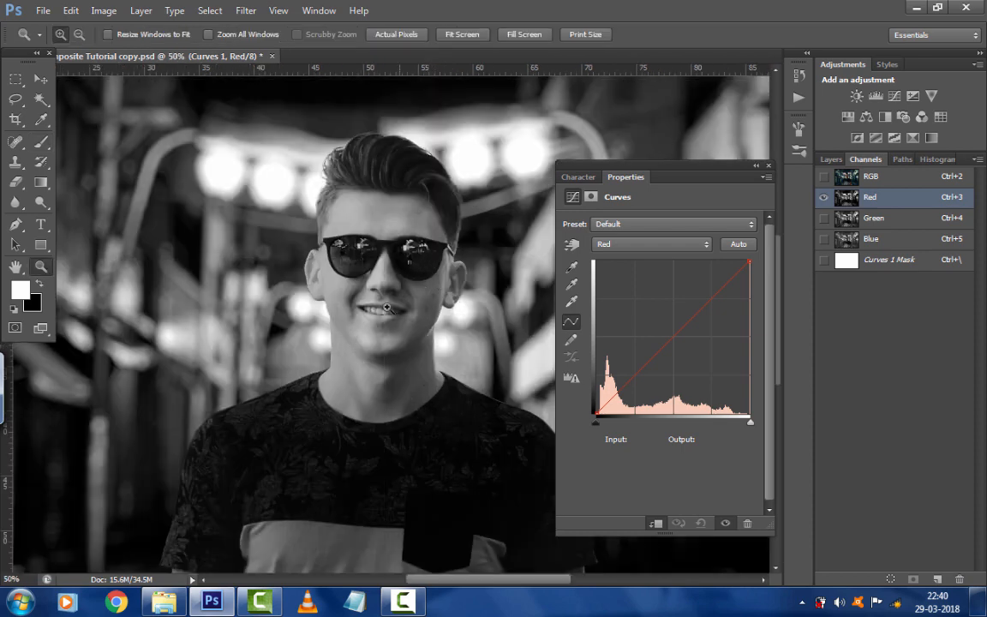
left_click(571, 244)
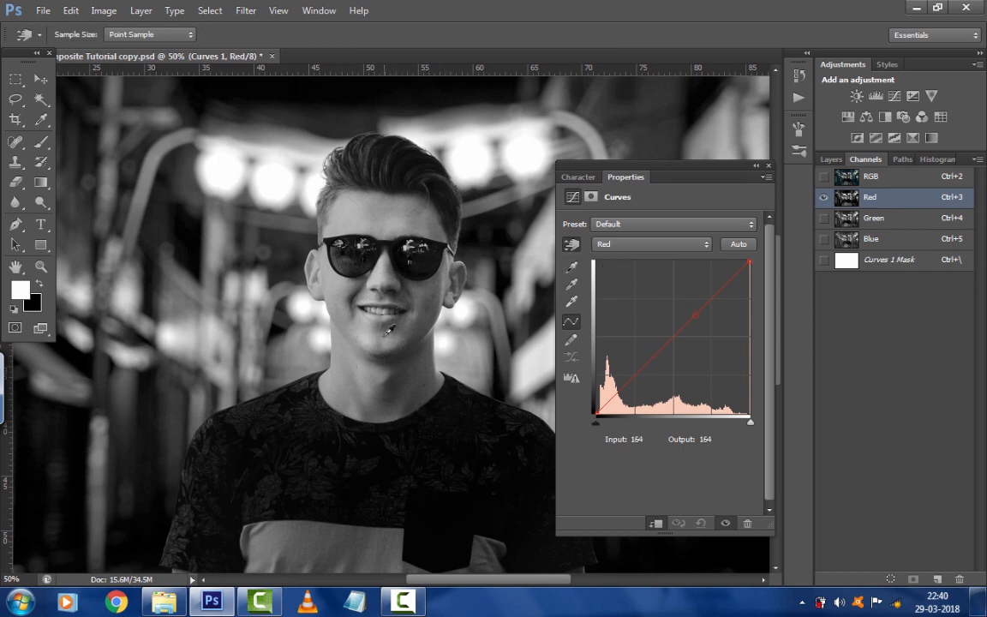
left_click_drag(388, 334, 388, 360)
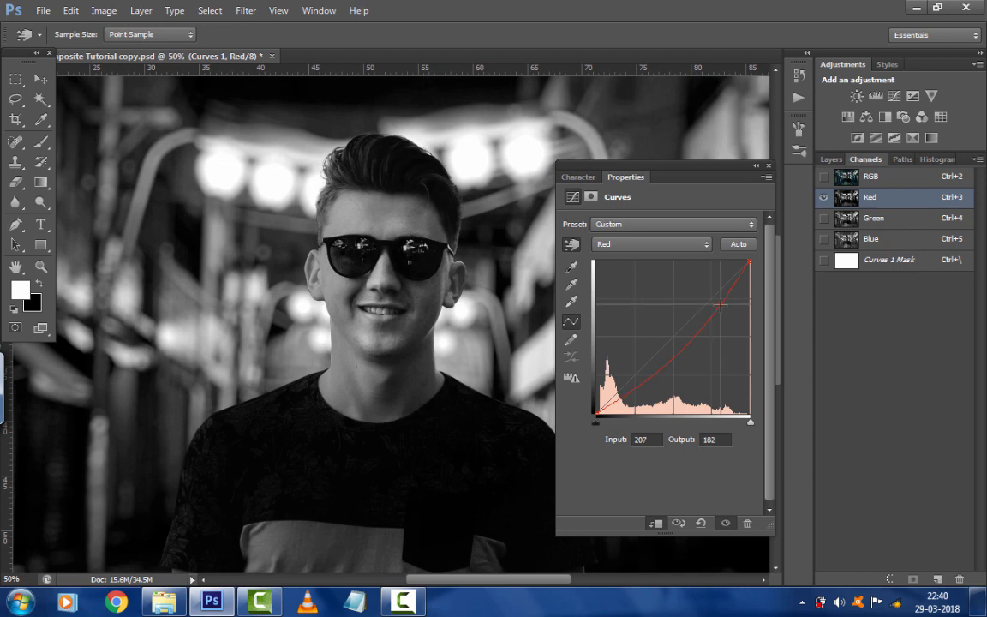
Display only the Blue channel, switch the Curves adjustment to Blue, and add a curve point from the man's neck at input 43, output 43
left_click(825, 239)
left_click(871, 238)
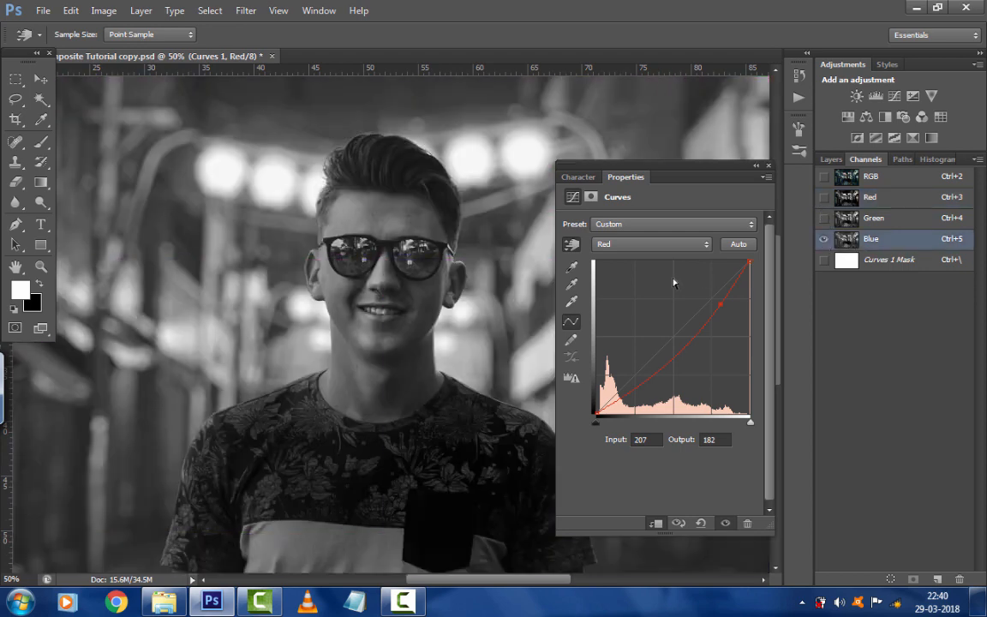
left_click(651, 244)
left_click(577, 267)
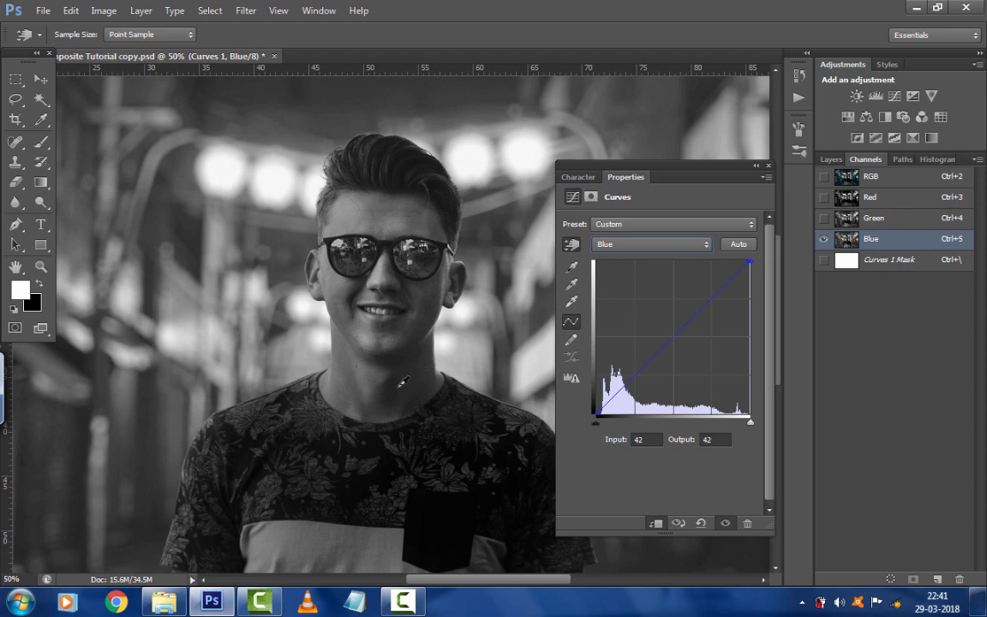
left_click_drag(388, 383, 388, 383)
Restore the full-color display of all channels, collapse the Curves properties and return to the layer list
left_click(824, 177)
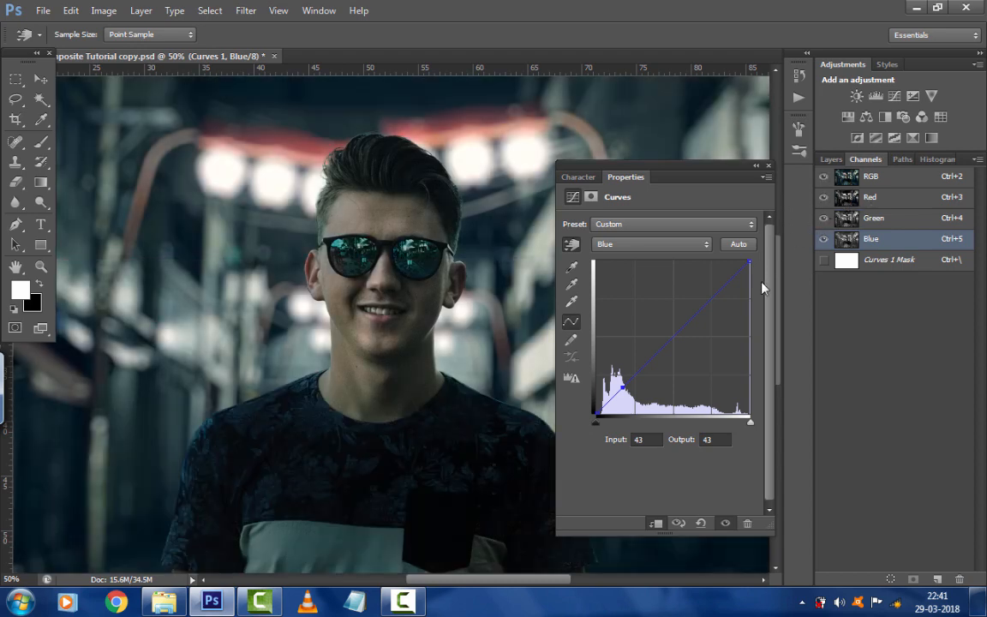
left_click(757, 165)
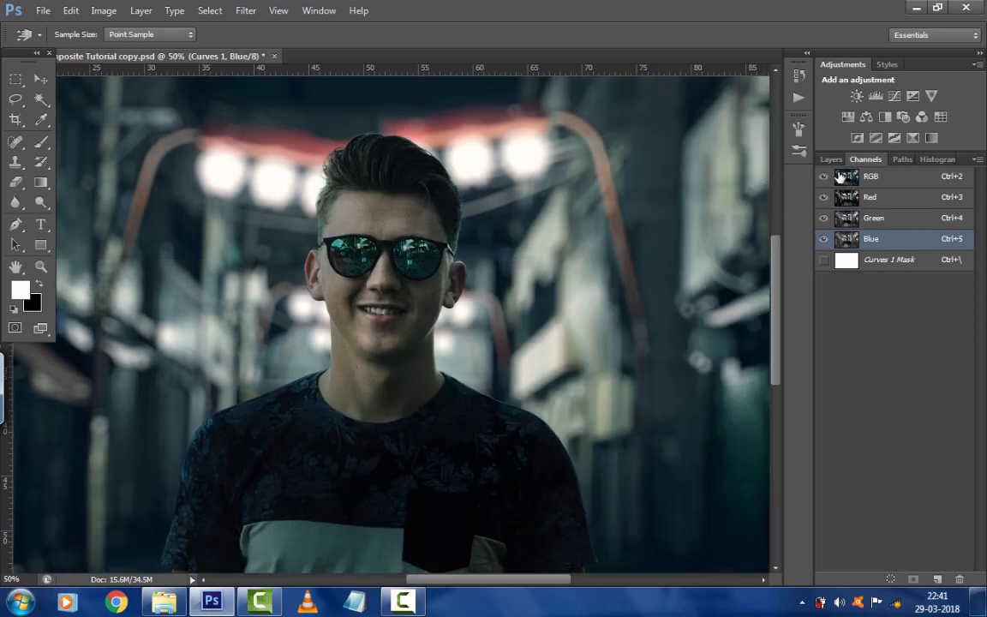
left_click(831, 159)
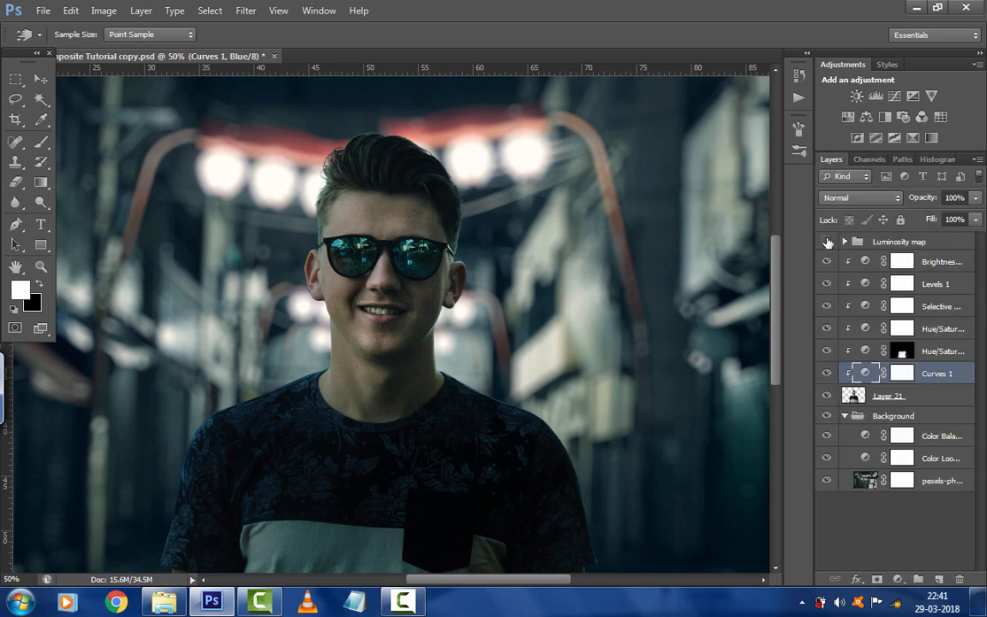
left_click(824, 243)
Target the Brightness/Contrast layer mask and set the Brush tool to 12% opacity with the man's face enlarged
left_click(902, 262)
key("z")
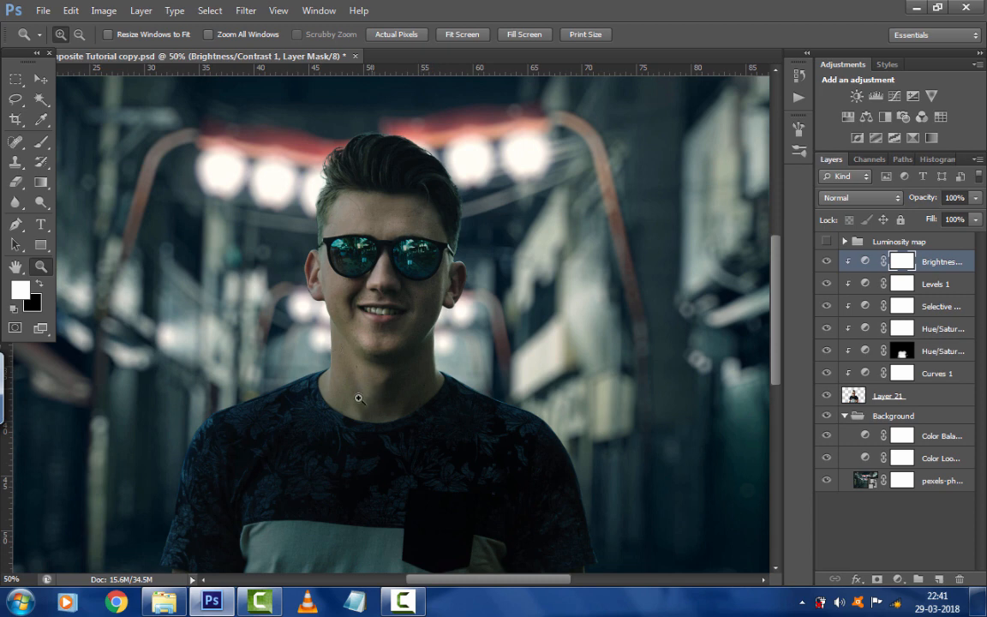
left_click(400, 280)
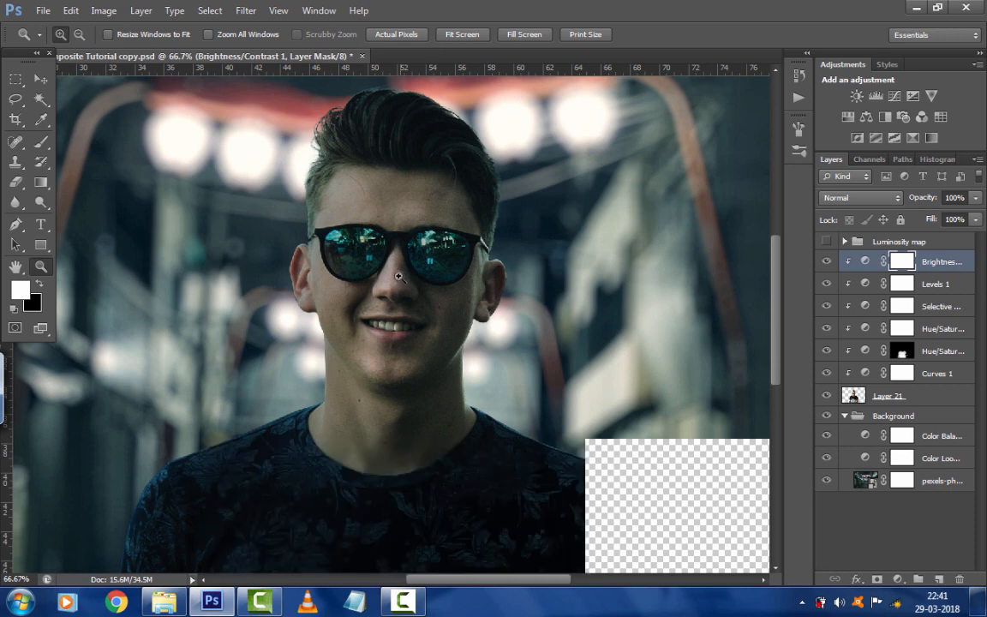
left_click(42, 148)
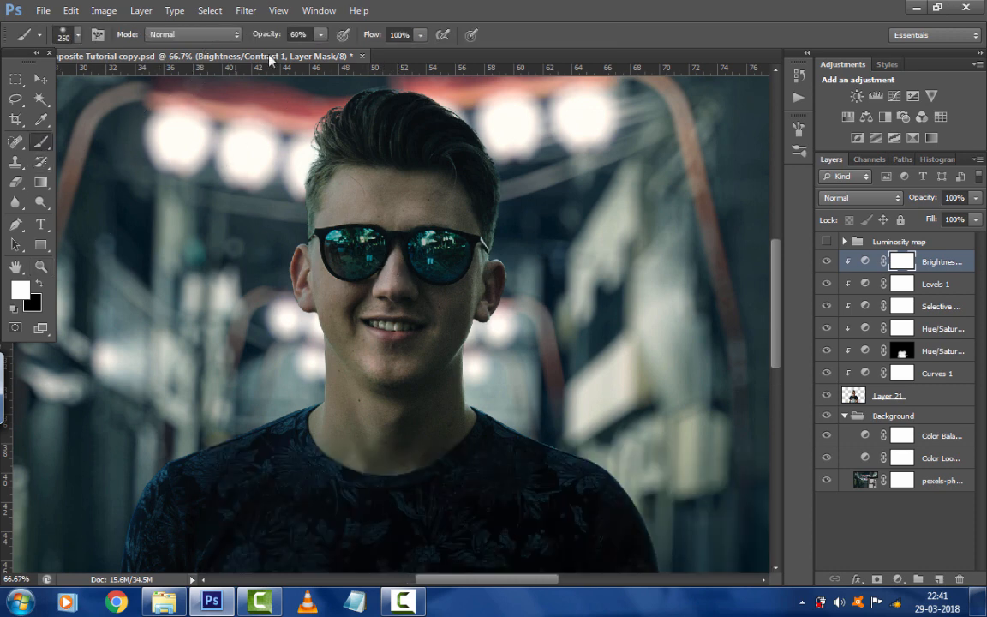
left_click(320, 35)
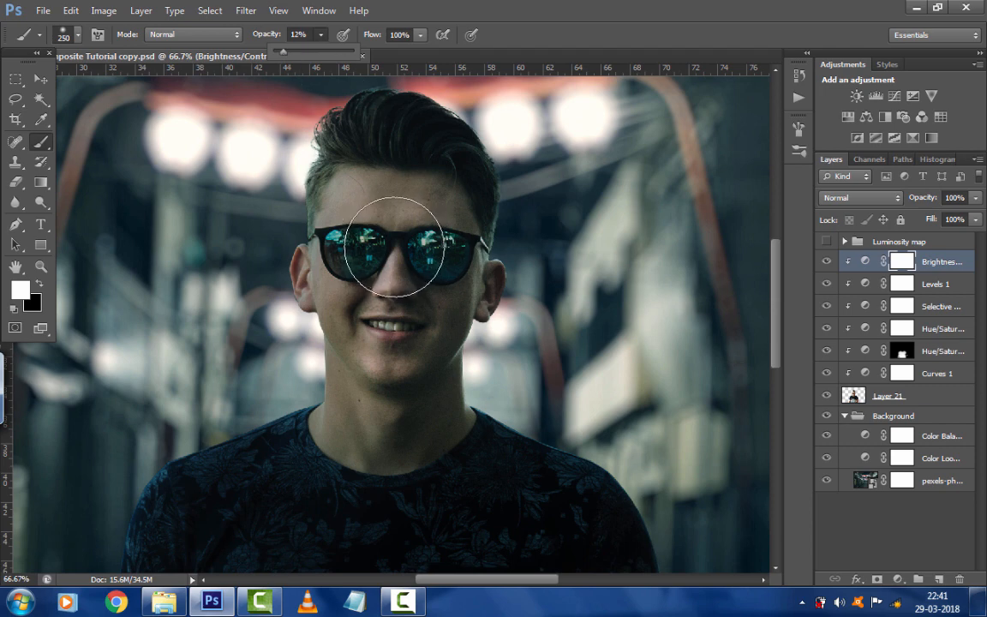
Paint black on the Brightness/Contrast mask along the edges of the man's face, reducing the brush size to 50
key("x")
key("bracketleft")
key("bracketleft")
key("bracketleft")
key("bracketleft")
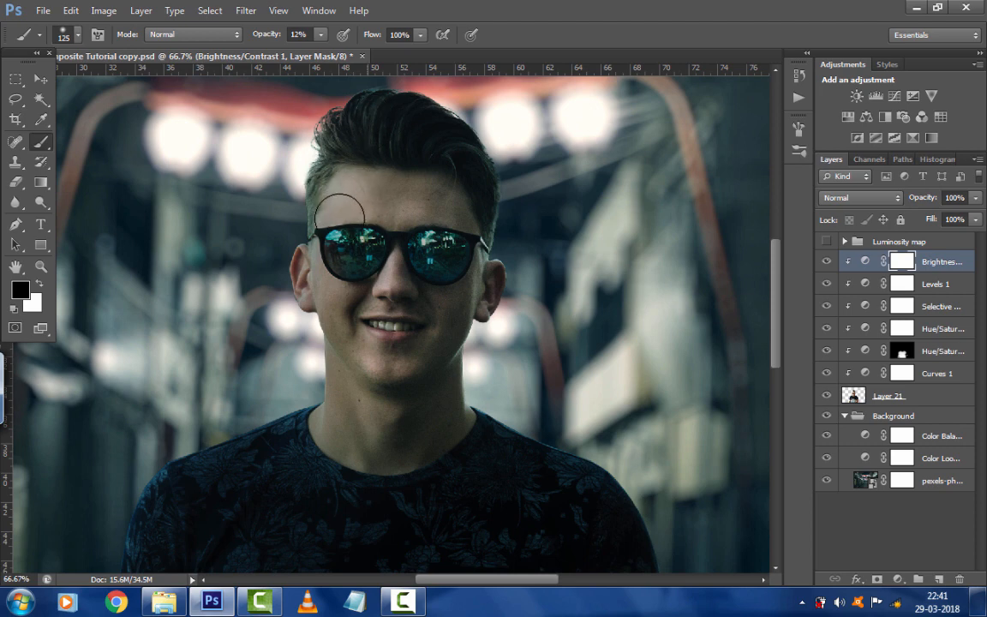
key("bracketleft")
key("bracketleft")
key("bracketleft")
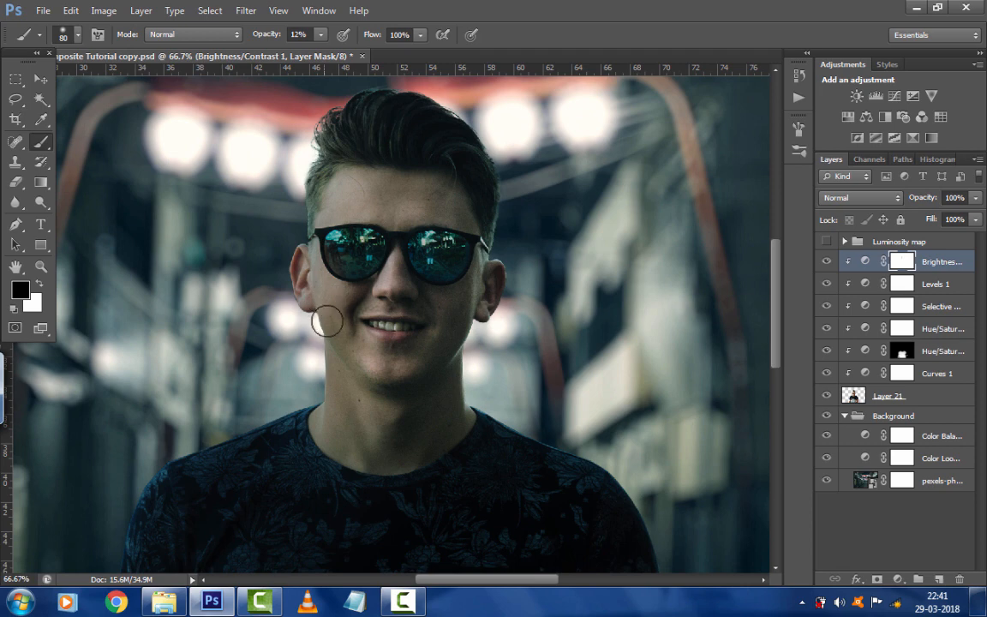
key("bracketleft")
key("bracketleft")
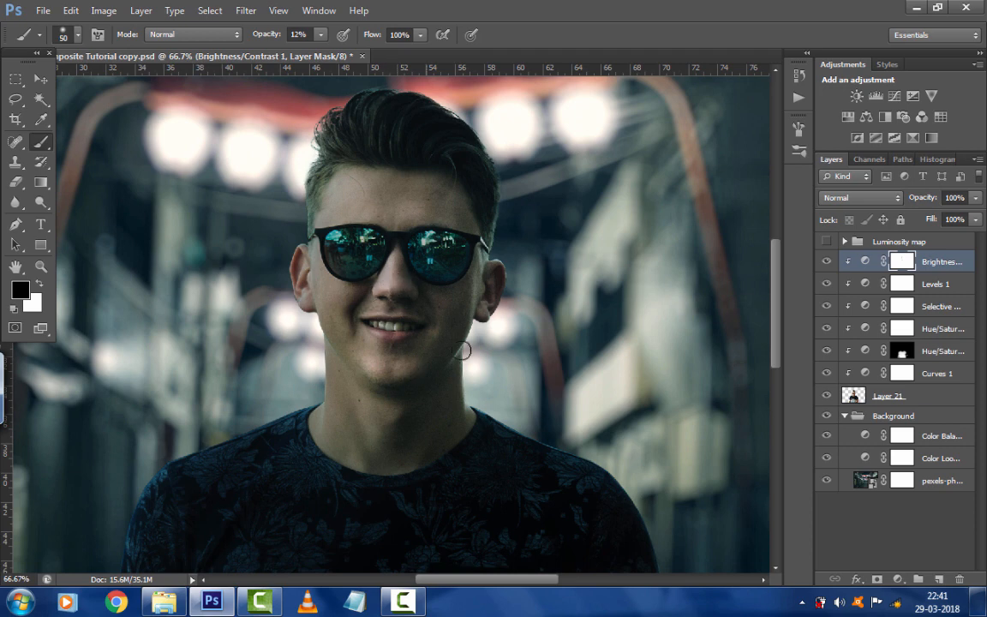
Paint black over the neck and forehead on the Brightness/Contrast mask, varying the brush size between 60 and 125
key("bracketright")
key("bracketright")
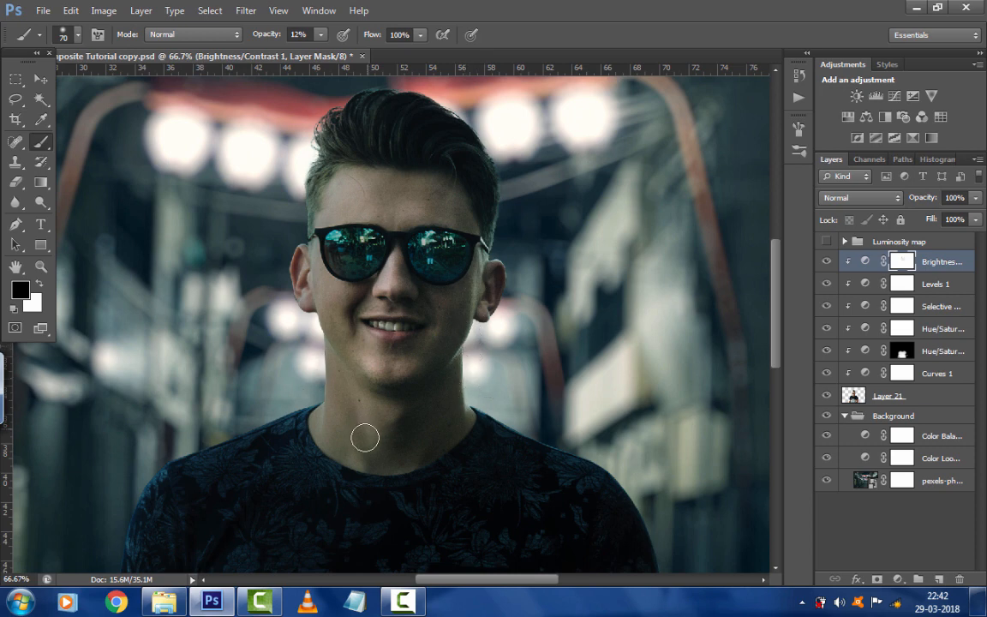
key("bracketleft")
key("bracketright")
key("bracketright")
key("bracketright")
key("bracketright")
key("bracketright")
key("bracketright")
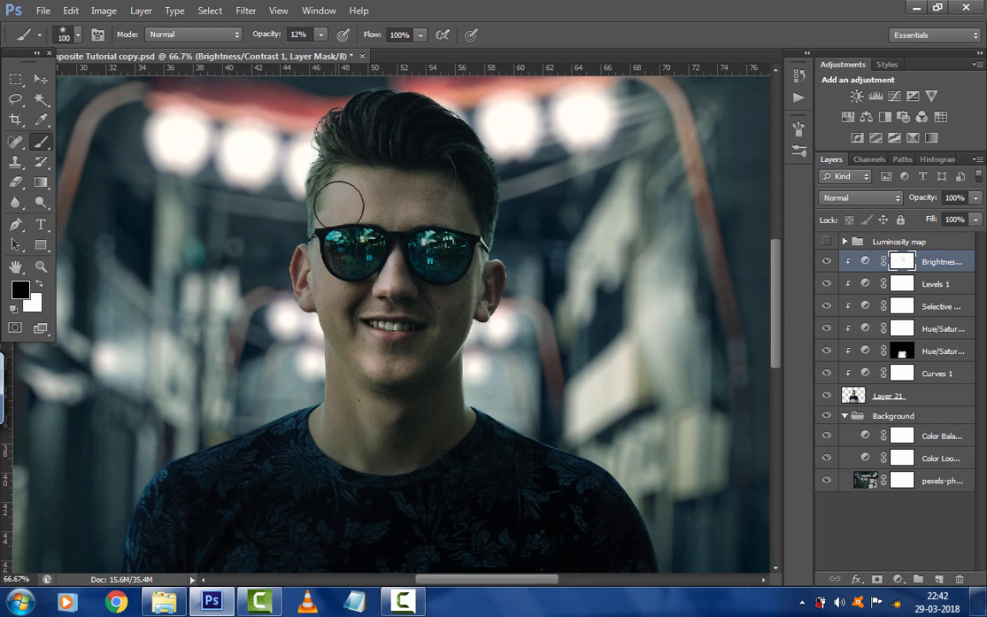
key("bracketright")
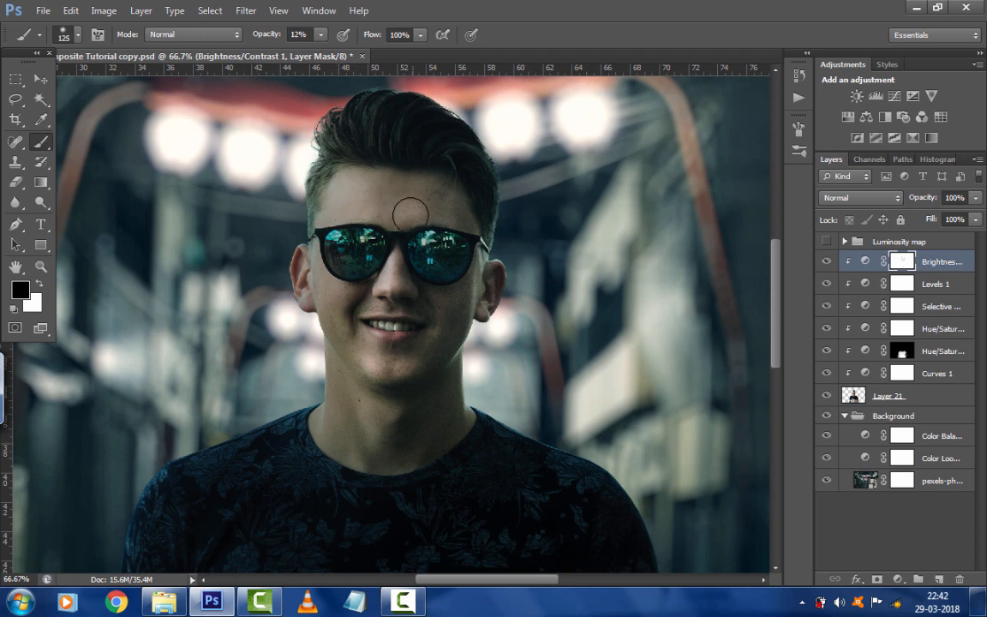
key("bracketleft")
key("bracketleft")
key("bracketleft")
key("bracketleft")
key("bracketleft")
Paint black along the shoulders, both arms and the outer edges of the head on the Brightness/Contrast mask with a size 100 brush
key("ctrl+minus")
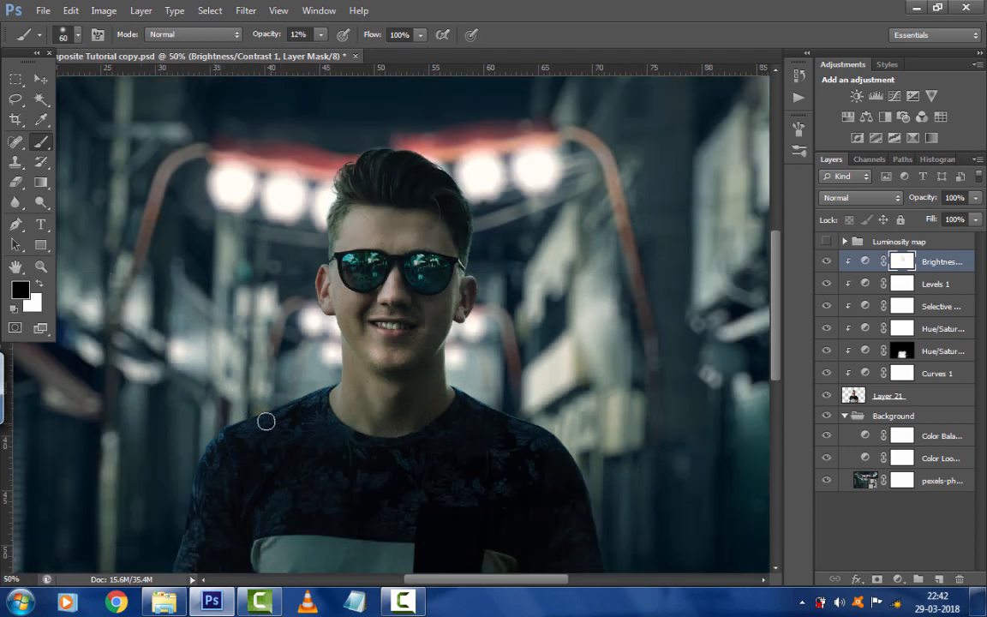
key("bracketright")
key("bracketright")
key("bracketright")
key("bracketright")
left_click_drag(215, 446, 262, 335)
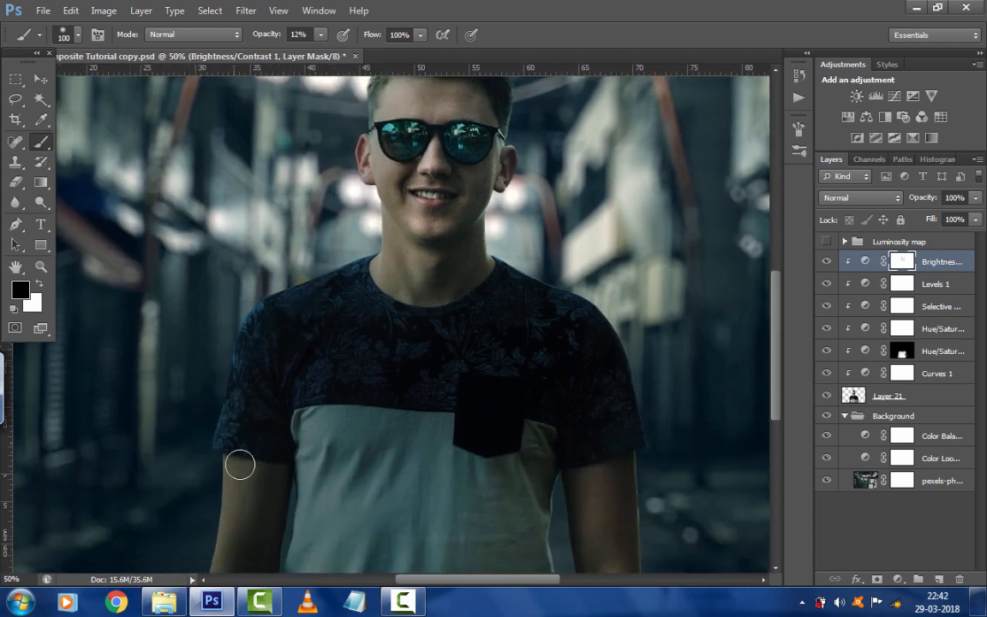
left_click_drag(240, 465, 255, 355)
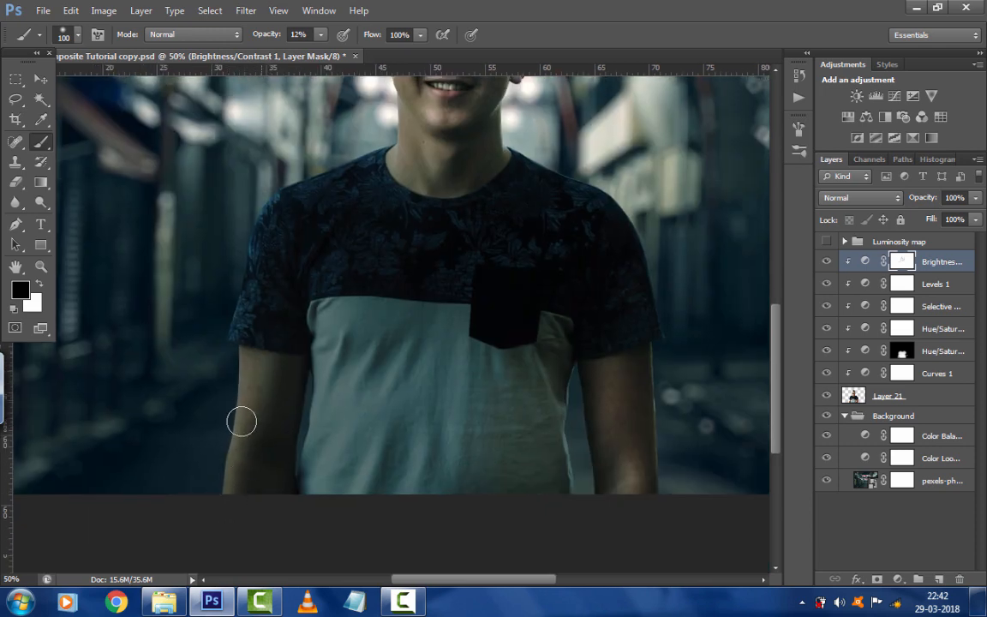
left_click_drag(409, 341, 333, 343)
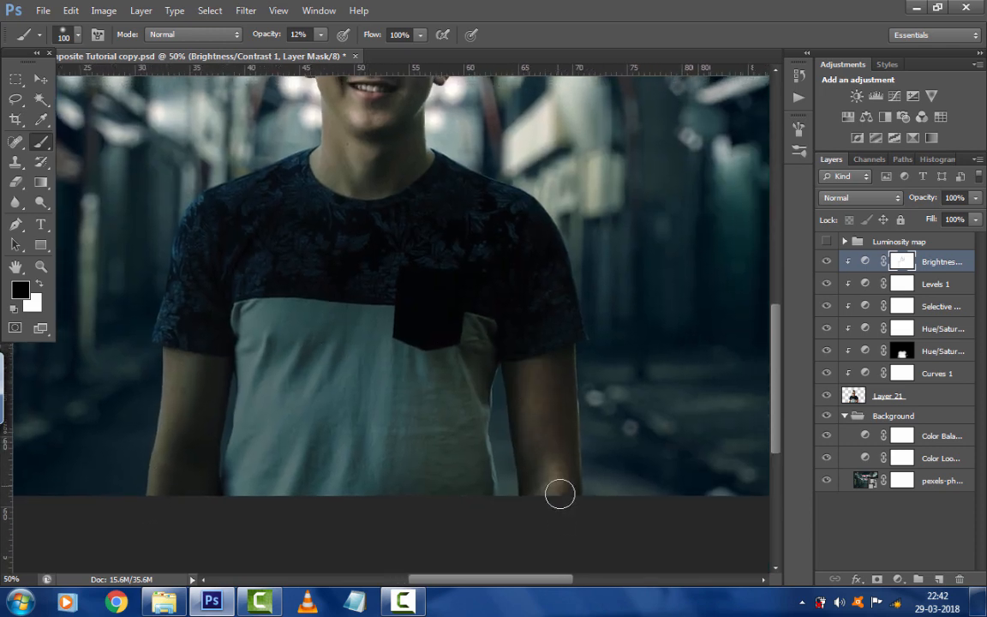
left_click_drag(577, 389, 586, 443)
left_click_drag(562, 313, 573, 415)
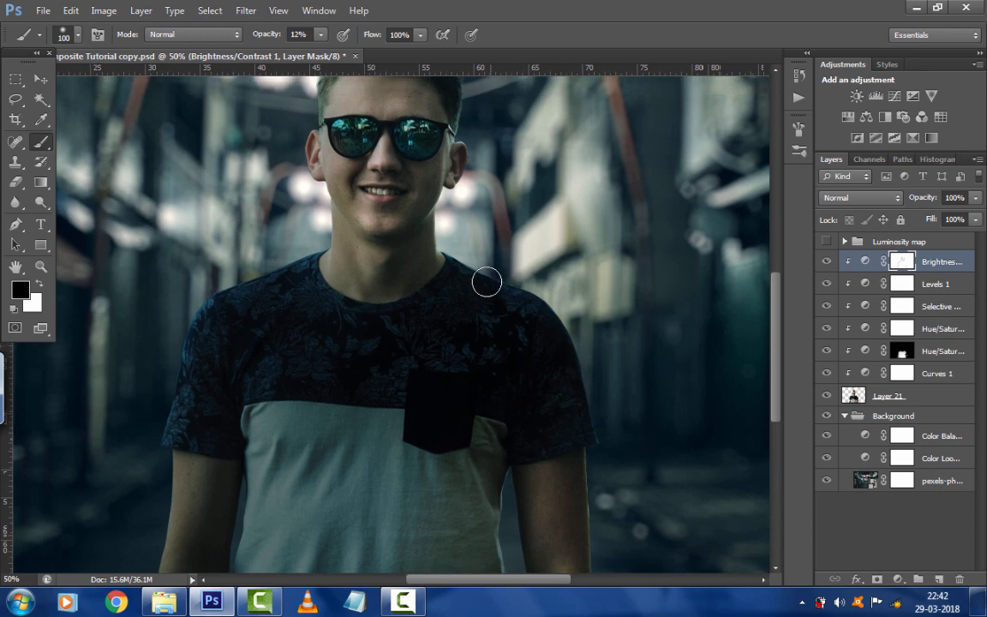
left_click_drag(446, 241, 471, 318)
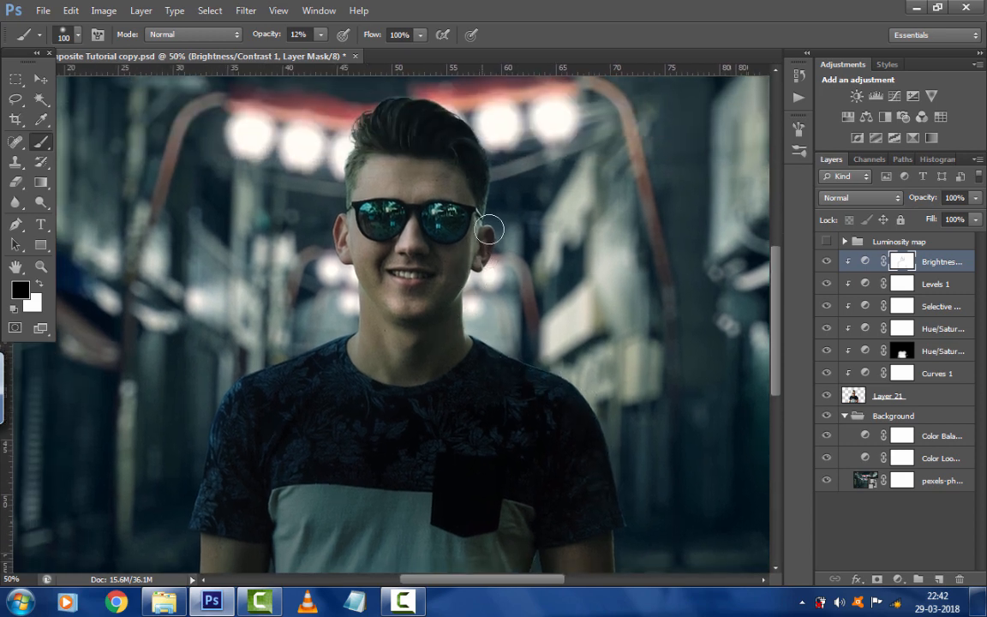
left_click_drag(488, 189, 497, 258)
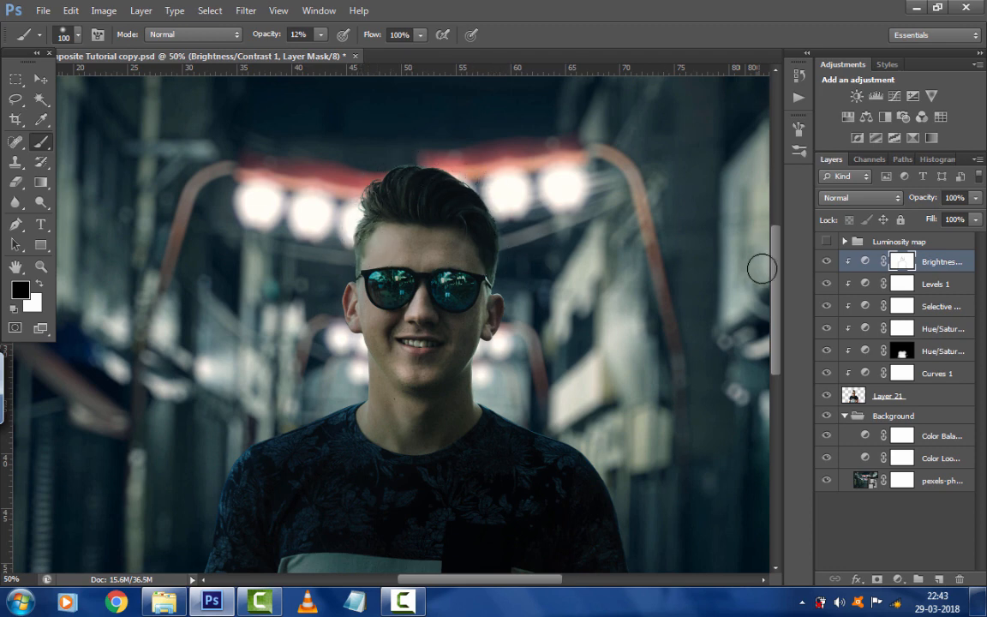
Target the Levels 1 mask and paint black lightly on the man's face at 9% brush opacity, reducing the brush size to 60
left_click(903, 284)
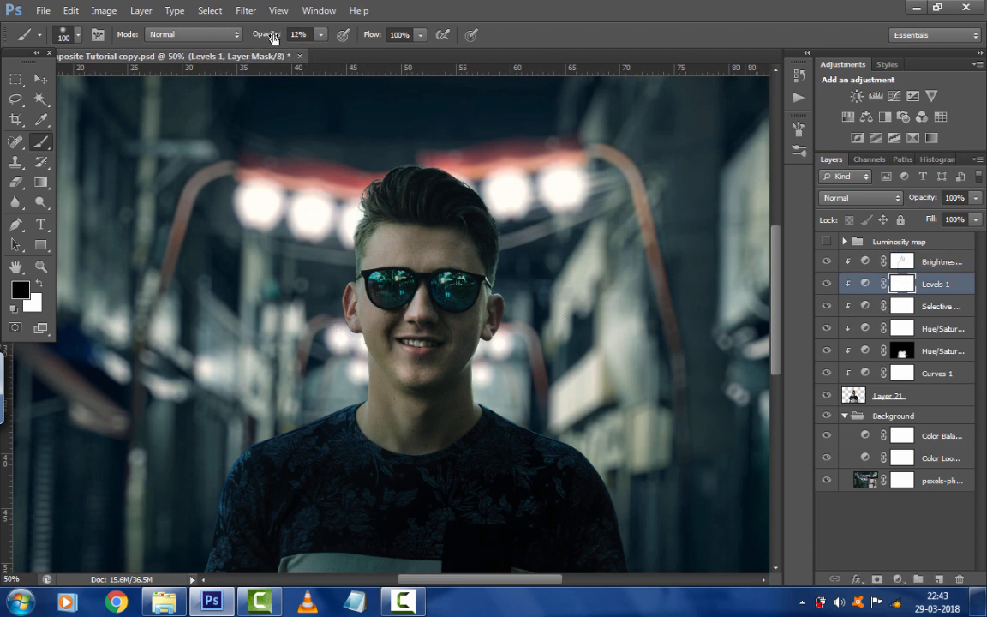
left_click_drag(270, 39, 268, 41)
key("bracketleft")
key("bracketleft")
key("bracketleft")
key("bracketleft")
key("bracketright")
key("bracketright")
key("bracketright")
key("bracketleft")
key("bracketleft")
key("bracketleft")
key("bracketleft")
key("bracketleft")
Paint black around the neck and collar on the Levels 1 mask, adjusting the brush and finishing at size 60
left_click_drag(377, 368, 385, 320)
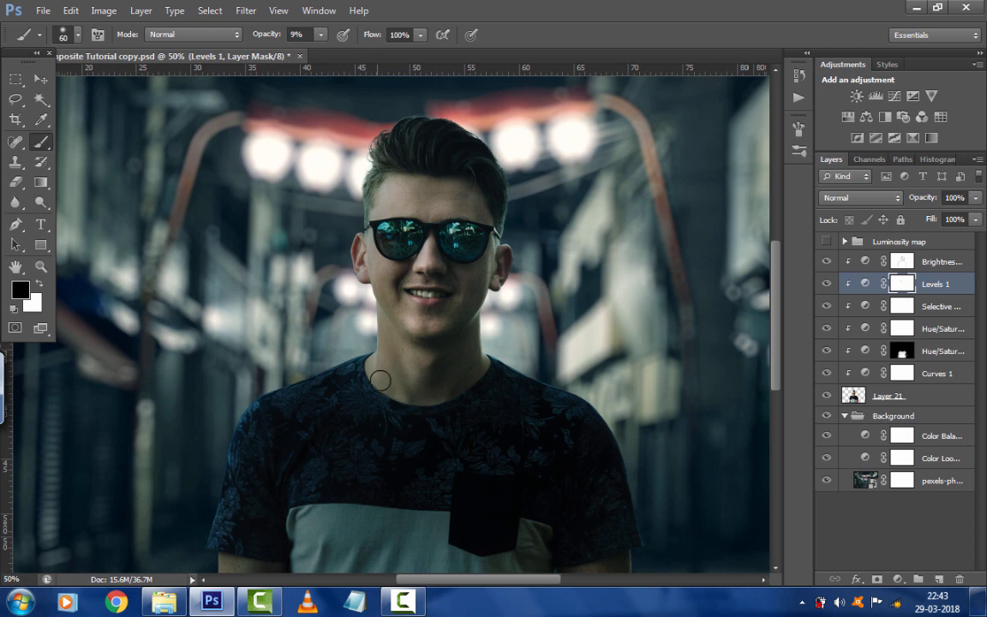
key("bracketright")
key("bracketright")
key("bracketright")
key("bracketleft")
key("bracketleft")
key("bracketleft")
key("bracketleft")
key("bracketleft")
key("bracketright")
key("bracketright")
scroll(444, 303, "down", 2)
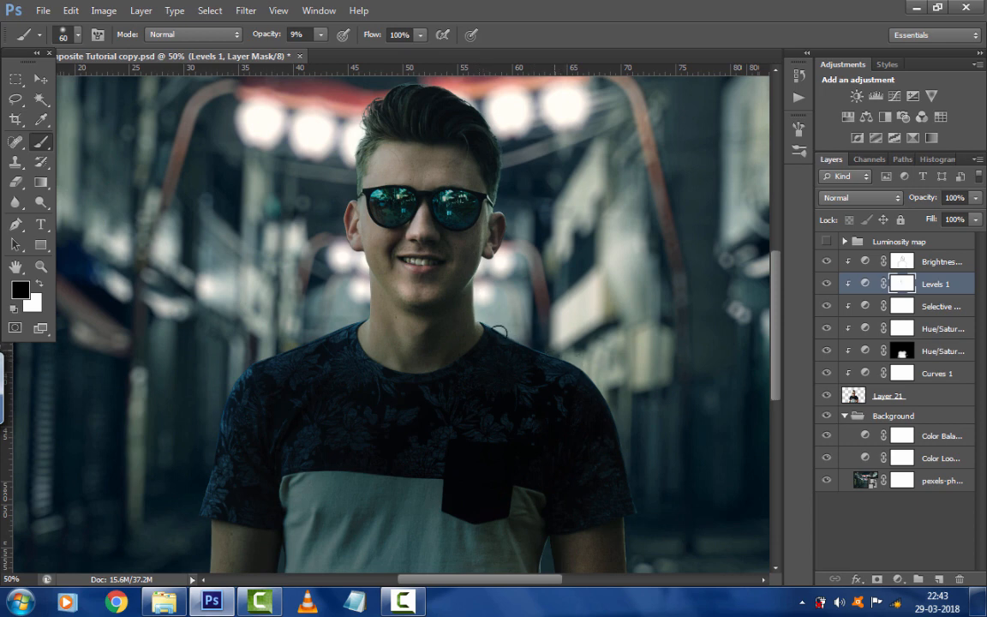
Paint black along the sleeves and both forearms on the Levels 1 mask, enlarging the brush to size 90
left_click_drag(563, 379, 563, 327)
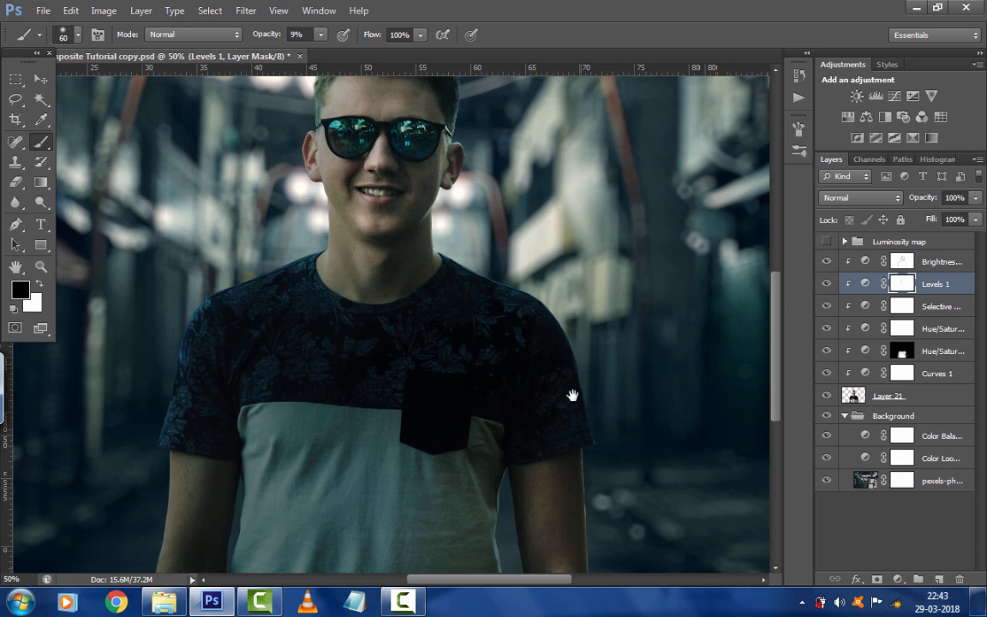
scroll(570, 394, "down", 3)
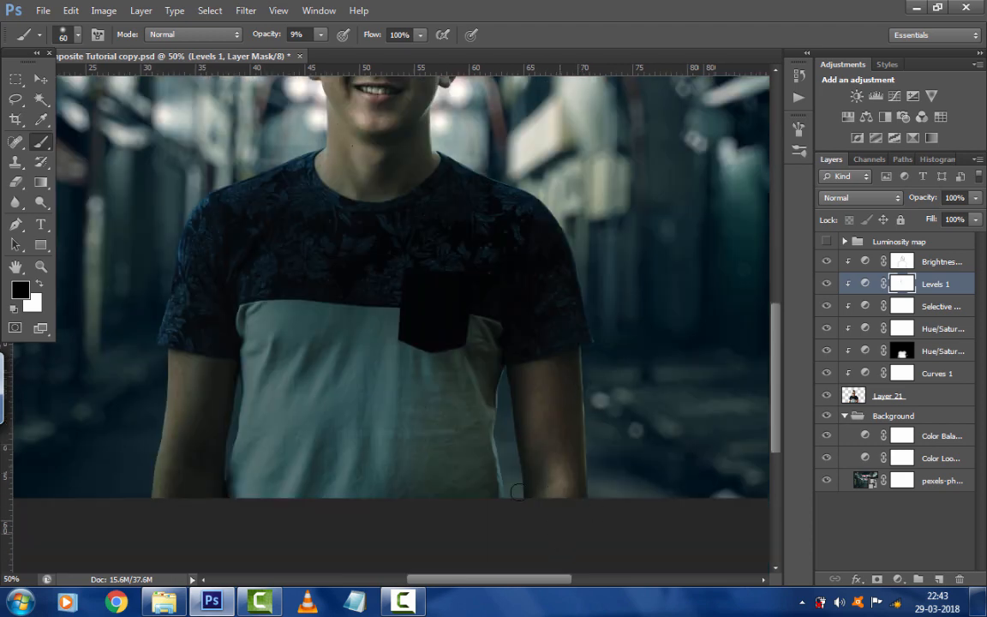
left_click_drag(293, 404, 370, 444)
left_click_drag(236, 457, 235, 447)
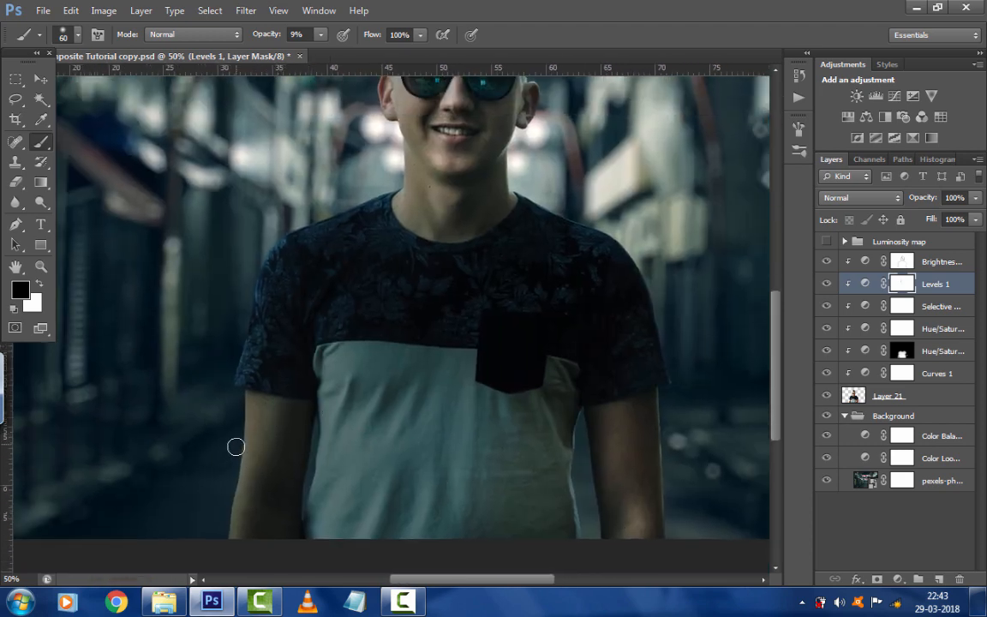
key("bracketright")
key("bracketright")
key("bracketright")
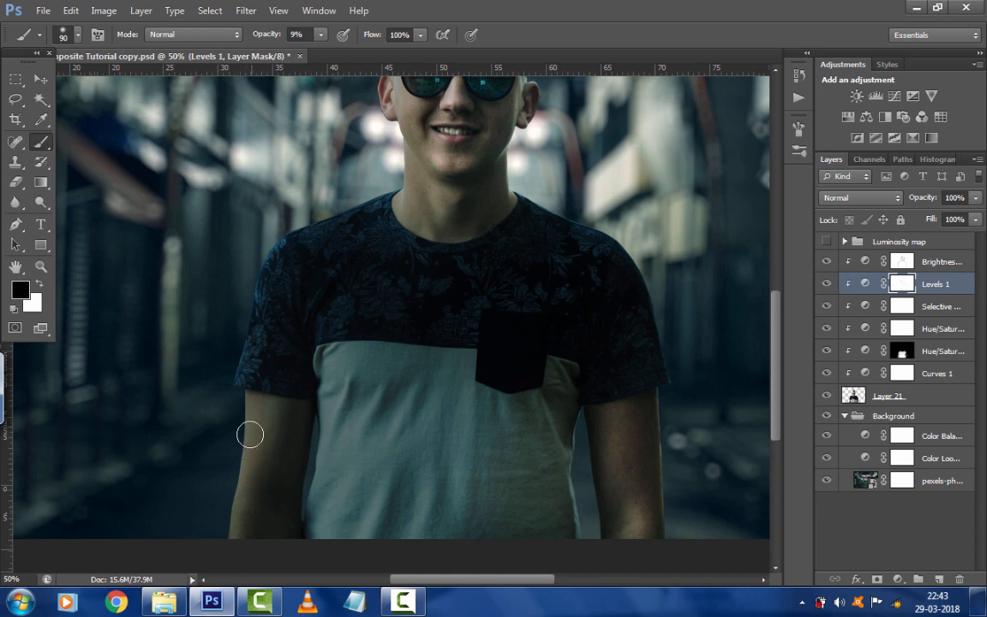
Paint black along the edge of the man's hair and ear on the Levels 1 mask with the size 90 brush
scroll(255, 420, "up", 2)
scroll(273, 360, "up", 1)
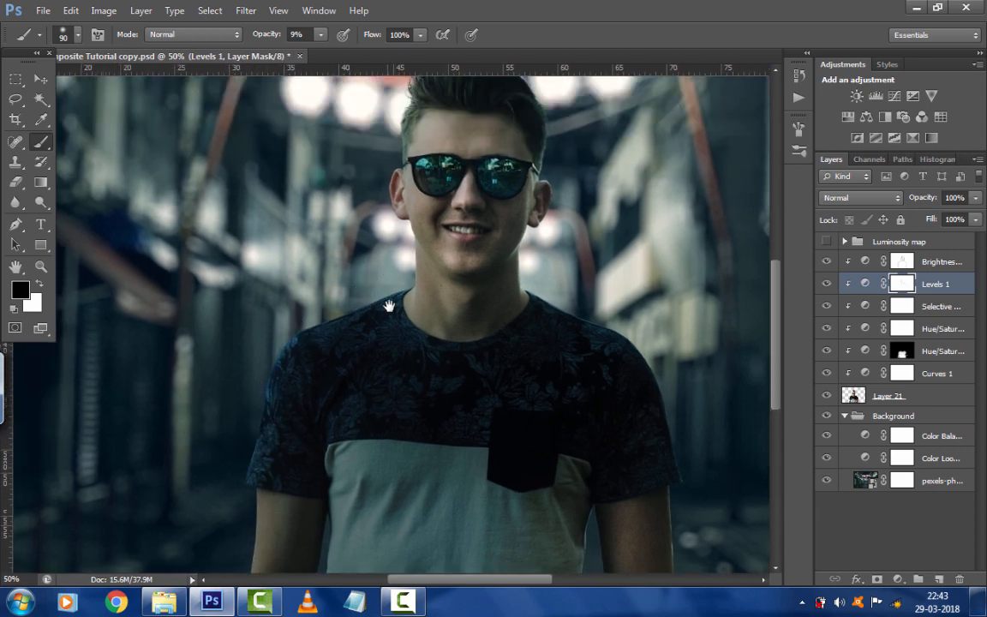
left_click_drag(389, 306, 393, 354)
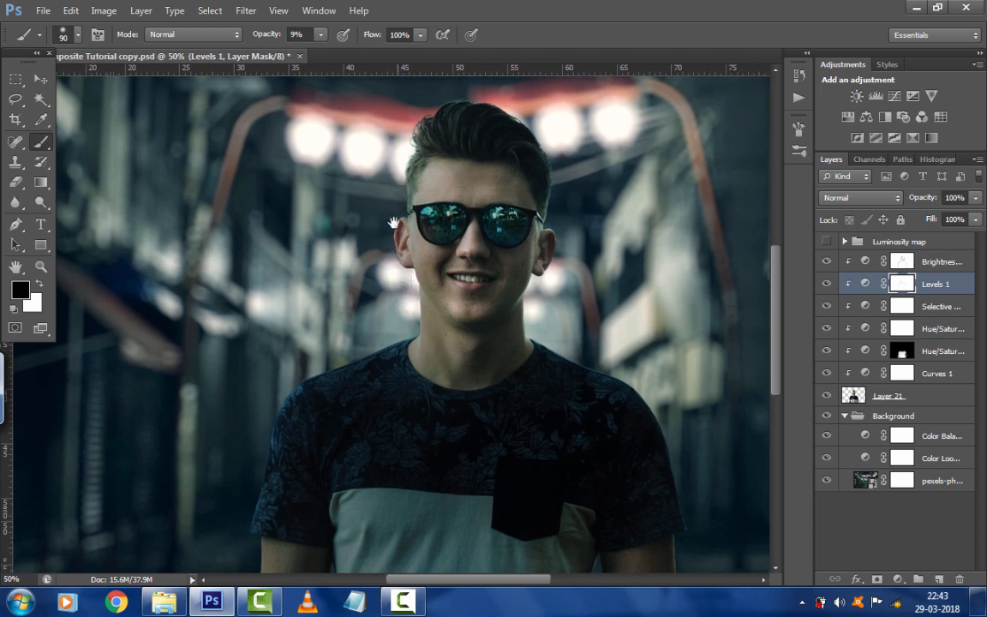
left_click_drag(393, 223, 382, 280)
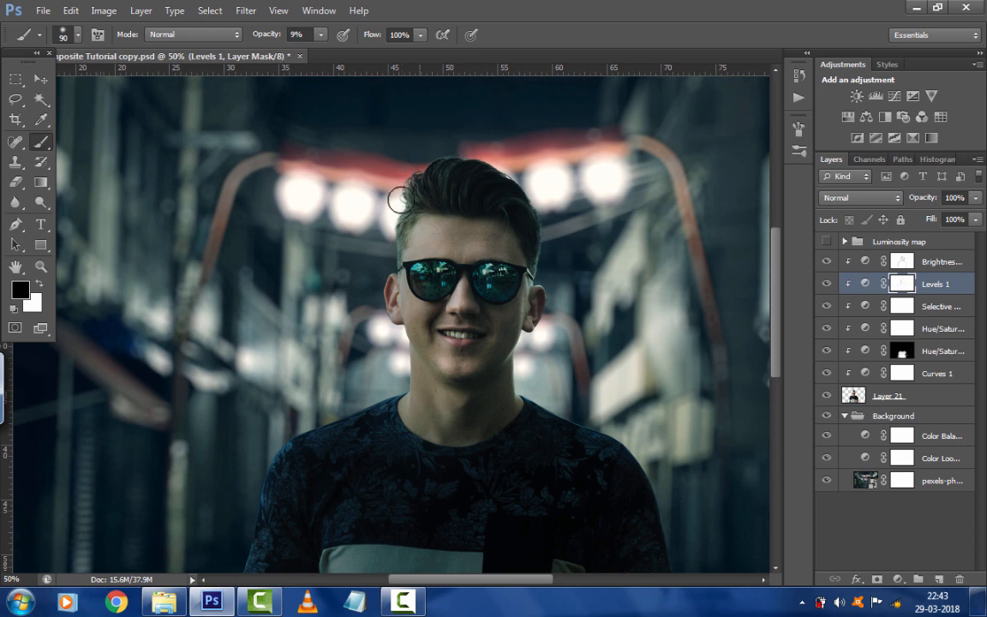
left_click_drag(401, 229, 402, 196)
left_click_drag(396, 254, 388, 232)
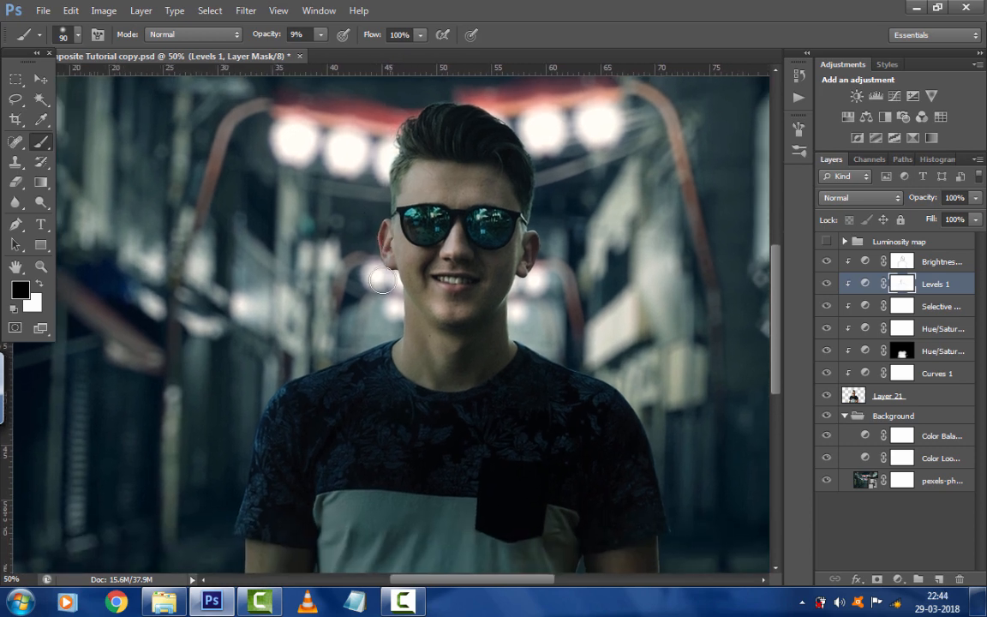
Add a clipped Channel Mixer adjustment above Layer 21 and set Red to 70% in the Red output channel
left_click(882, 401)
key("x")
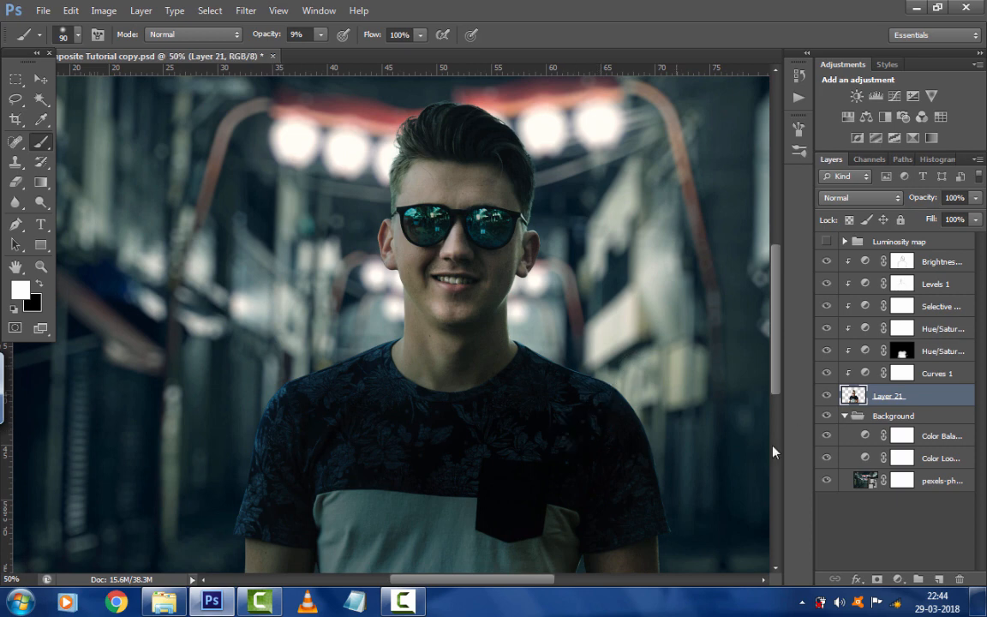
left_click(898, 579)
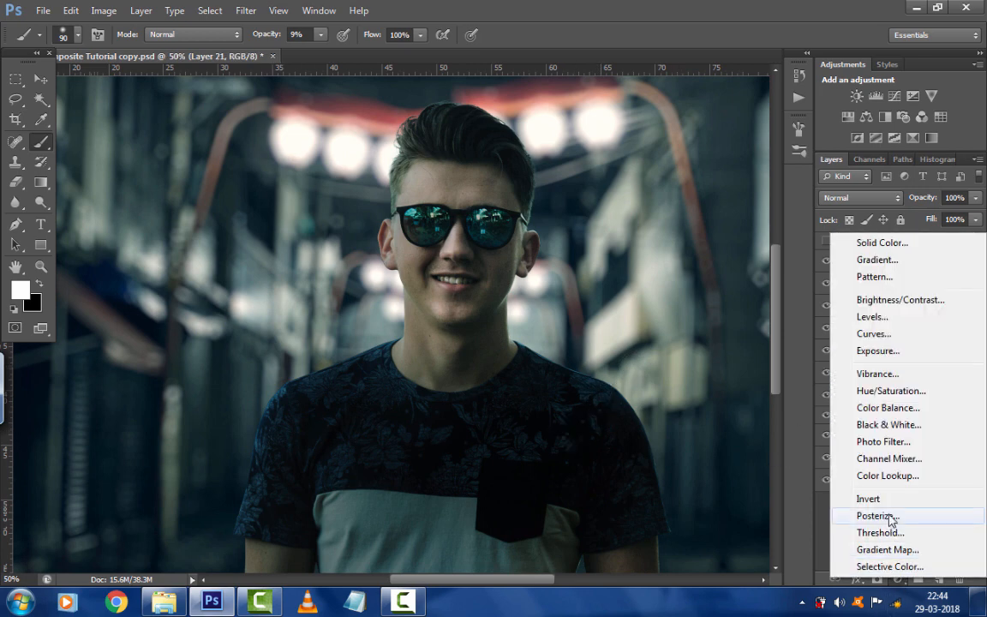
left_click(887, 459)
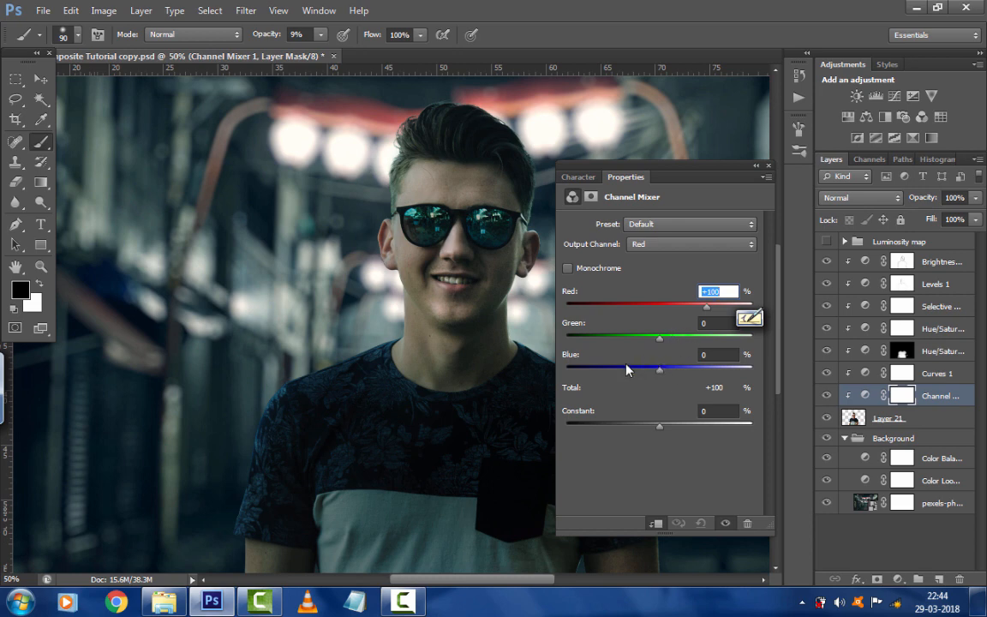
left_click_drag(707, 310, 697, 312)
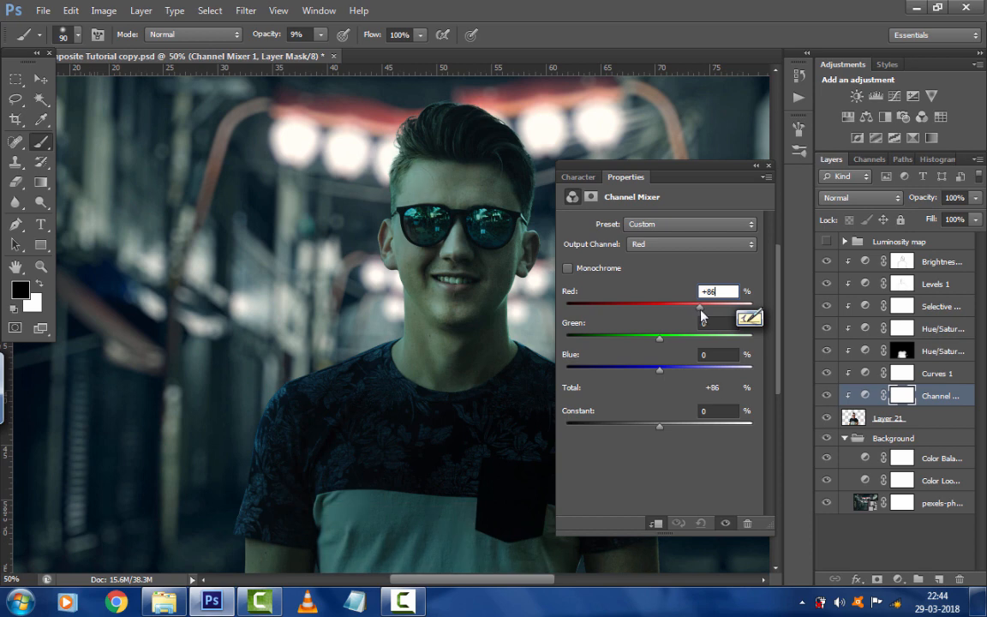
left_click_drag(724, 292, 673, 292)
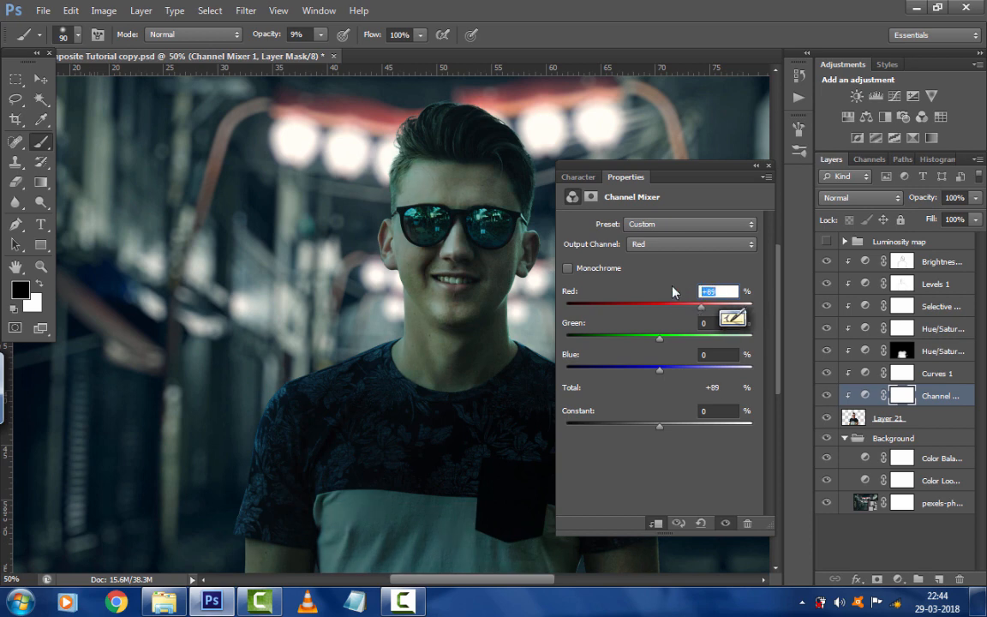
type("70")
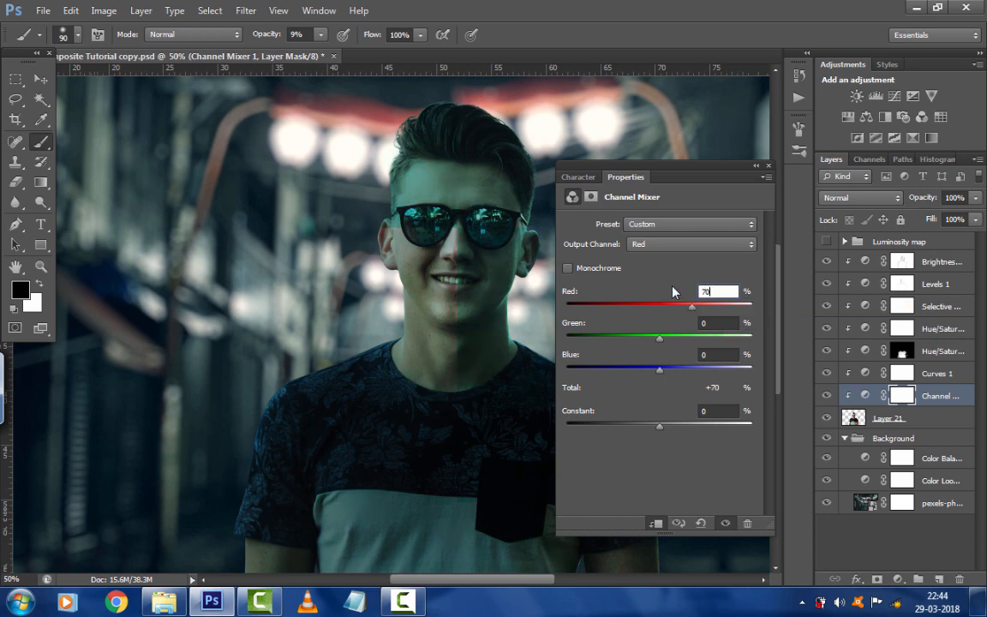
Set Green to 13% and Blue to 30% for the Channel Mixer's Red output channel, then close its settings
left_click(718, 324)
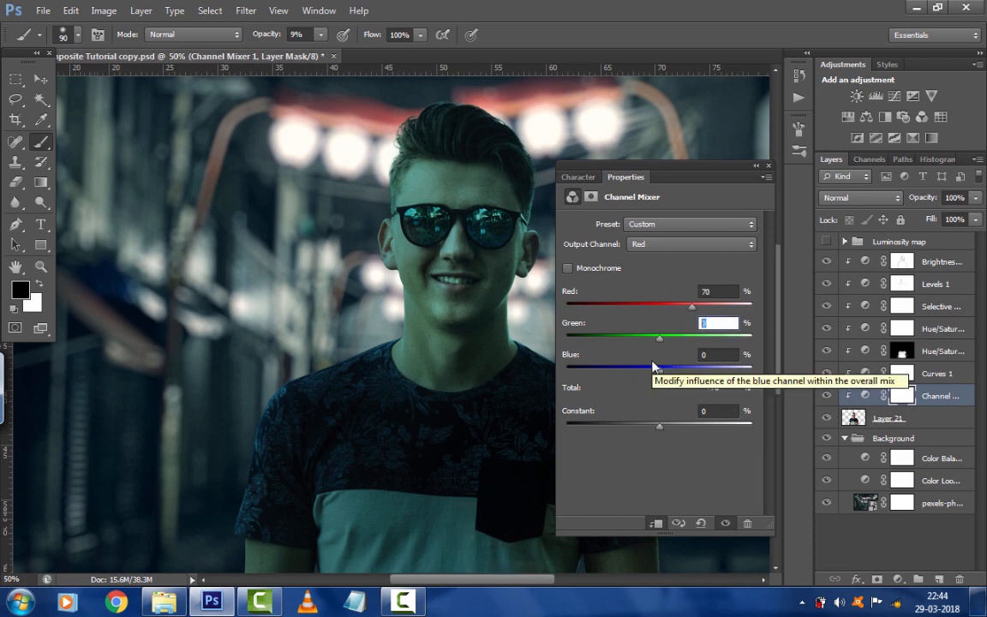
type("13")
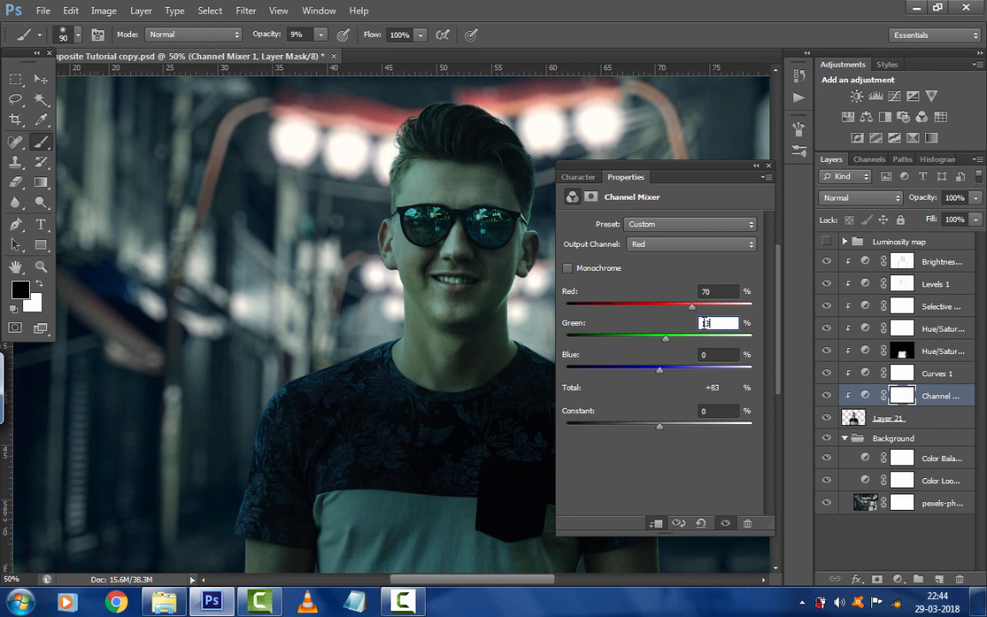
key("Tab")
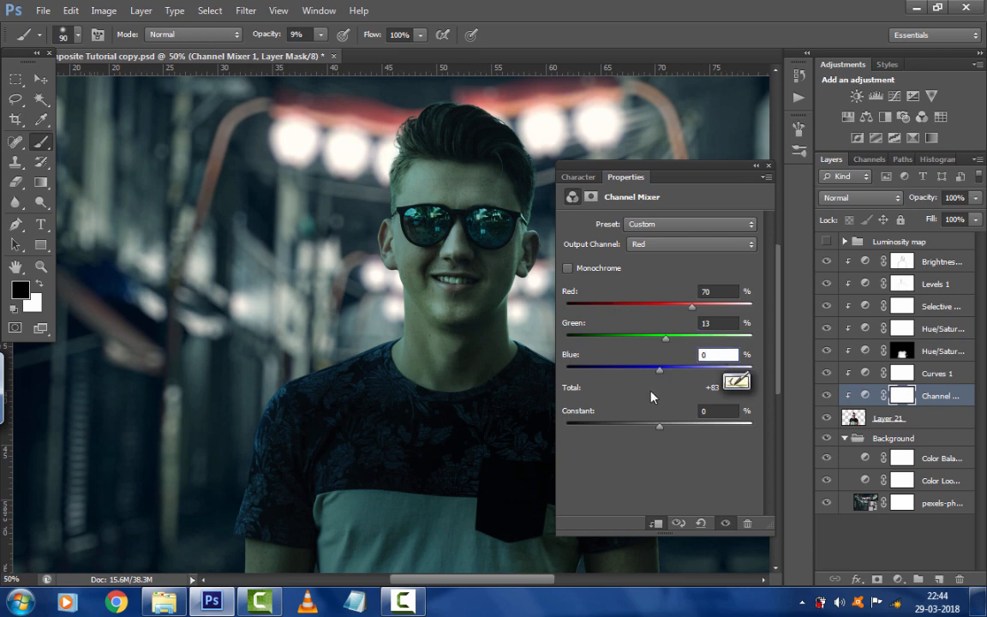
double_click(710, 356)
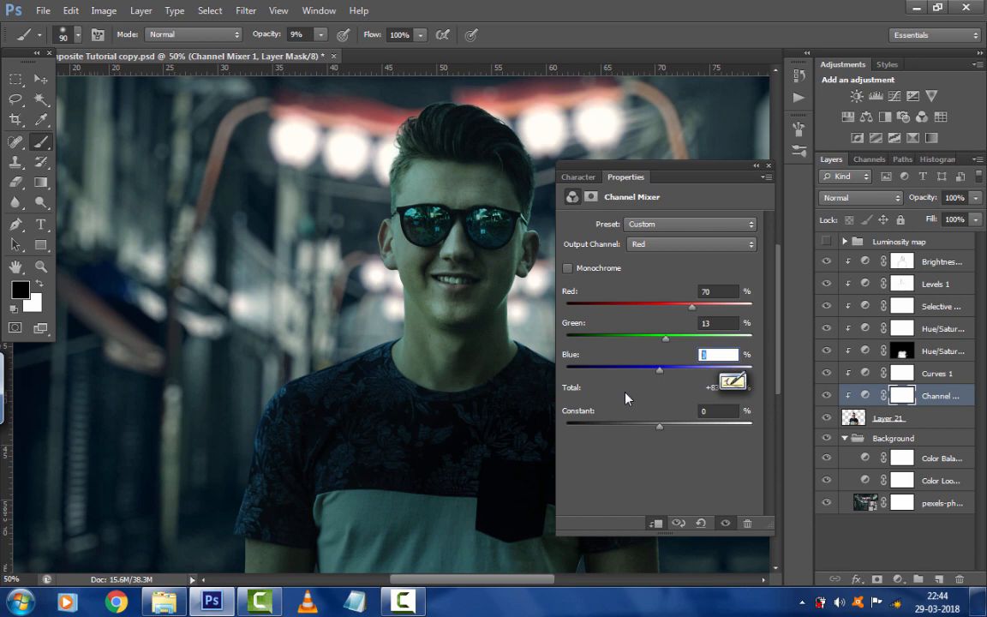
type("30")
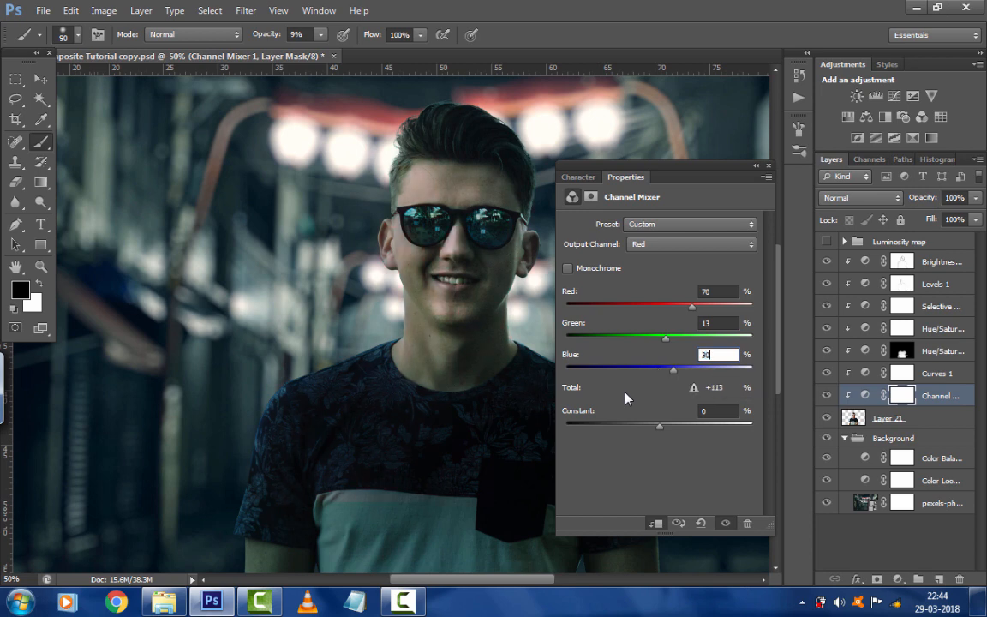
left_click(767, 165)
Compare the Channel Mixer off and on, then paint black on its mask over the shirt's lower light area at 100% opacity, brush size 400
scroll(492, 343, "down", 6)
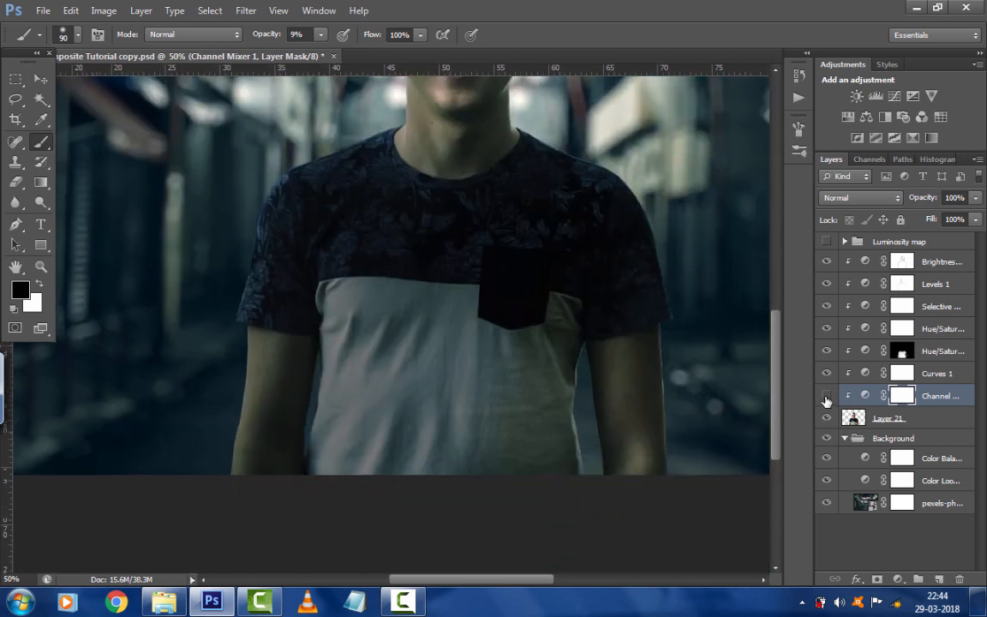
left_click(826, 398)
left_click(826, 396)
left_click_drag(264, 36, 419, 43)
left_click_drag(264, 41, 281, 43)
key("bracketright")
key("bracketright")
key("bracketright")
key("bracketright")
key("bracketright")
key("bracketright")
key("bracketright")
key("bracketright")
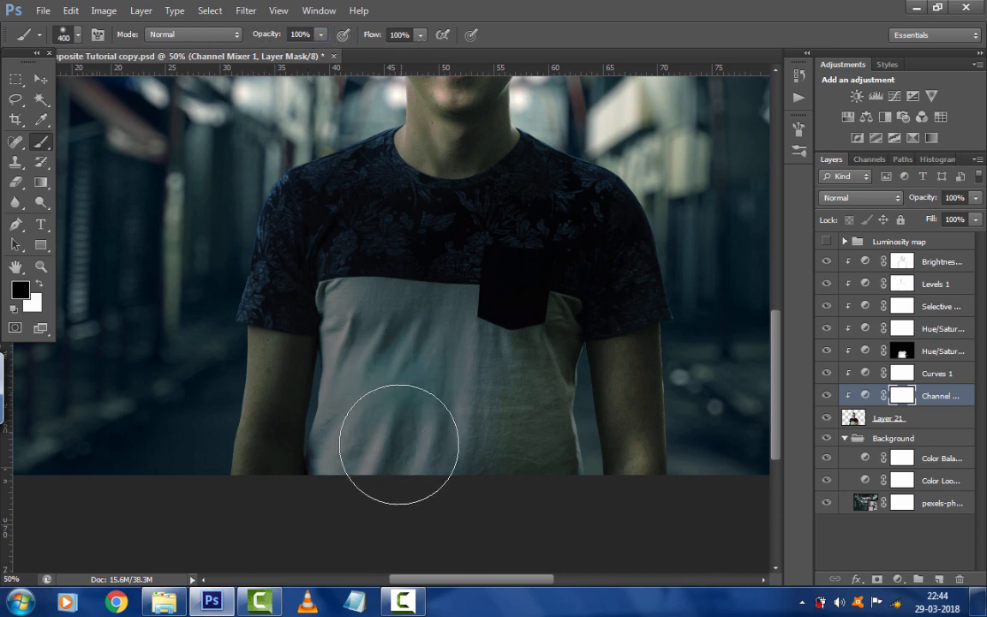
mouse_move(432, 449)
left_mouse_down()
mouse_move(417, 400)
mouse_move(368, 452)
mouse_move(367, 372)
left_mouse_up()
Paint black on the Channel Mixer mask over the upper part of the shirt's light area, reducing the brush size
key("bracketleft")
key("bracketleft")
key("bracketleft")
key("bracketleft")
key("bracketleft")
key("bracketleft")
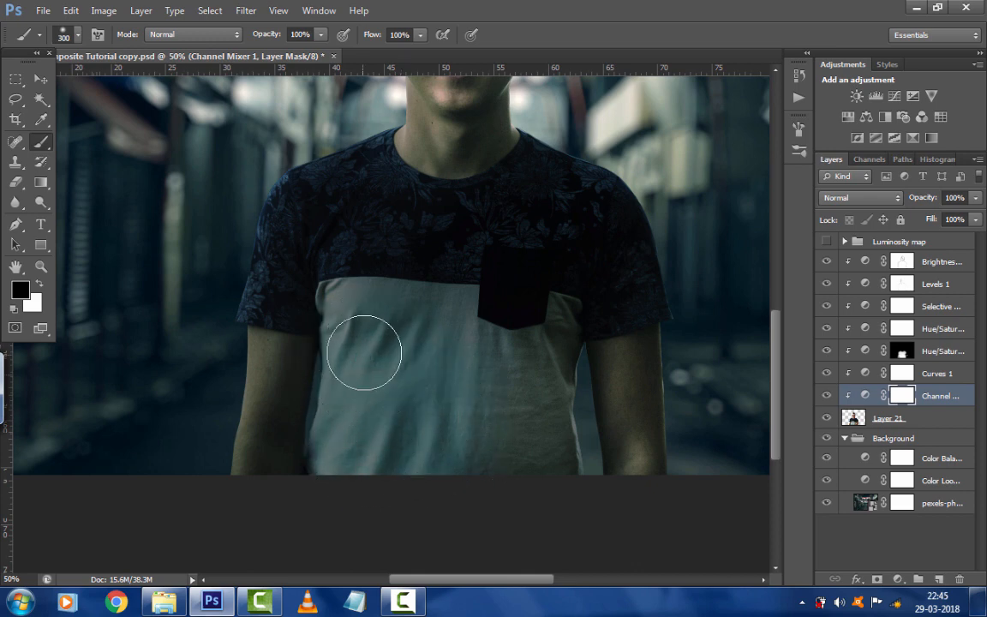
mouse_move(361, 303)
left_mouse_down()
mouse_move(488, 322)
mouse_move(488, 396)
mouse_move(512, 453)
mouse_move(563, 446)
mouse_move(568, 421)
mouse_move(541, 372)
mouse_move(553, 315)
left_mouse_up()
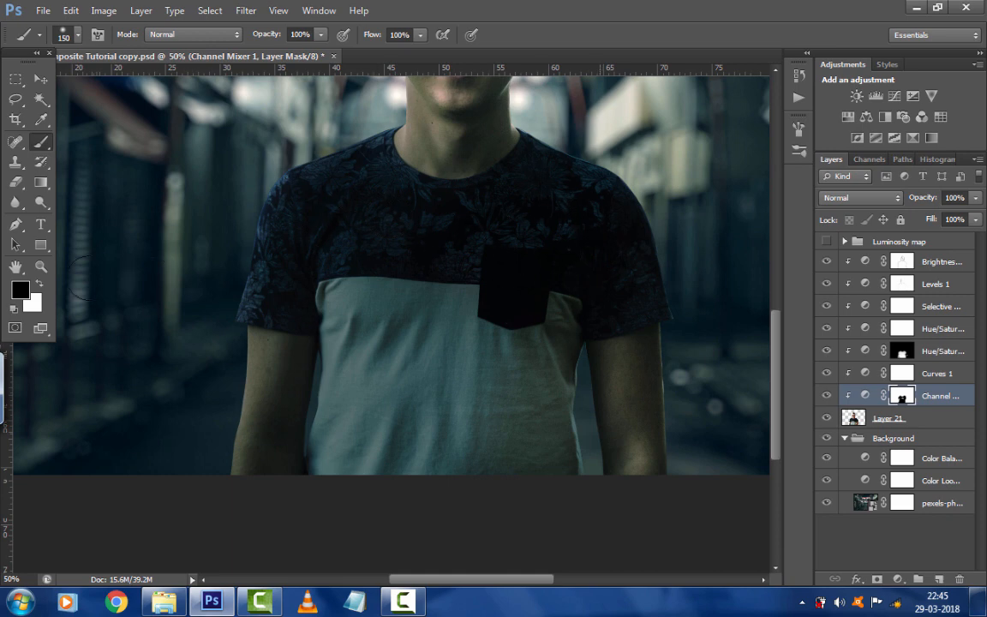
Fit the whole image on screen and check the man against the background with the Luminosity map group, then hide the group again
left_click(41, 268)
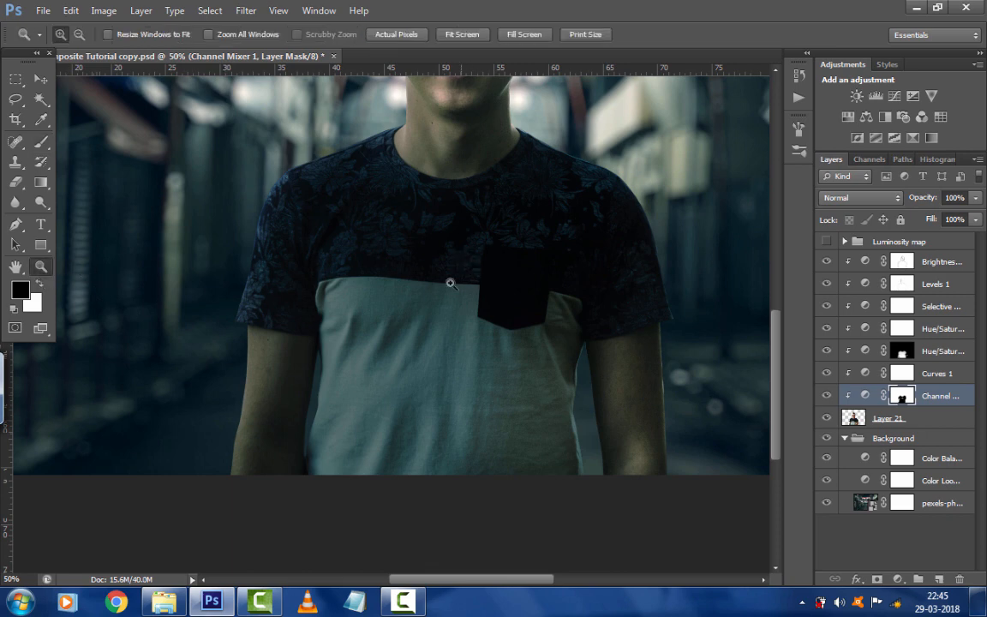
right_click(410, 328)
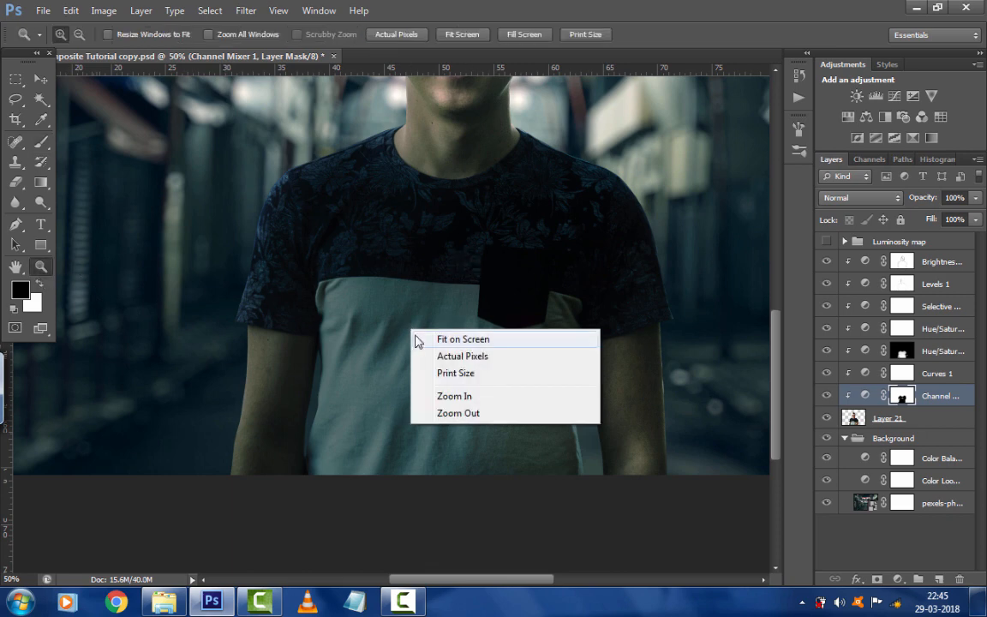
left_click(417, 337)
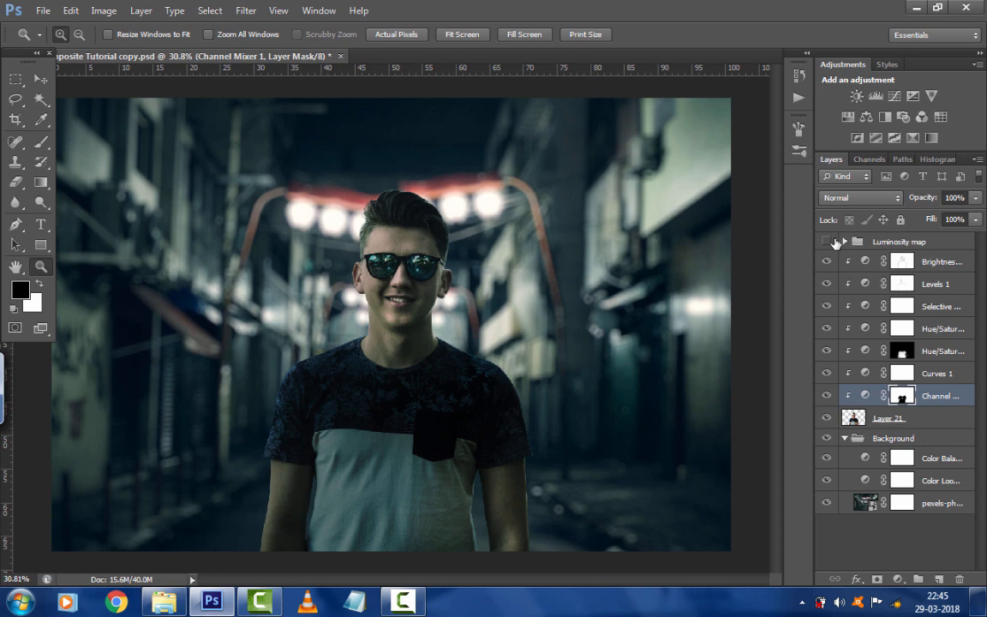
left_click(830, 242)
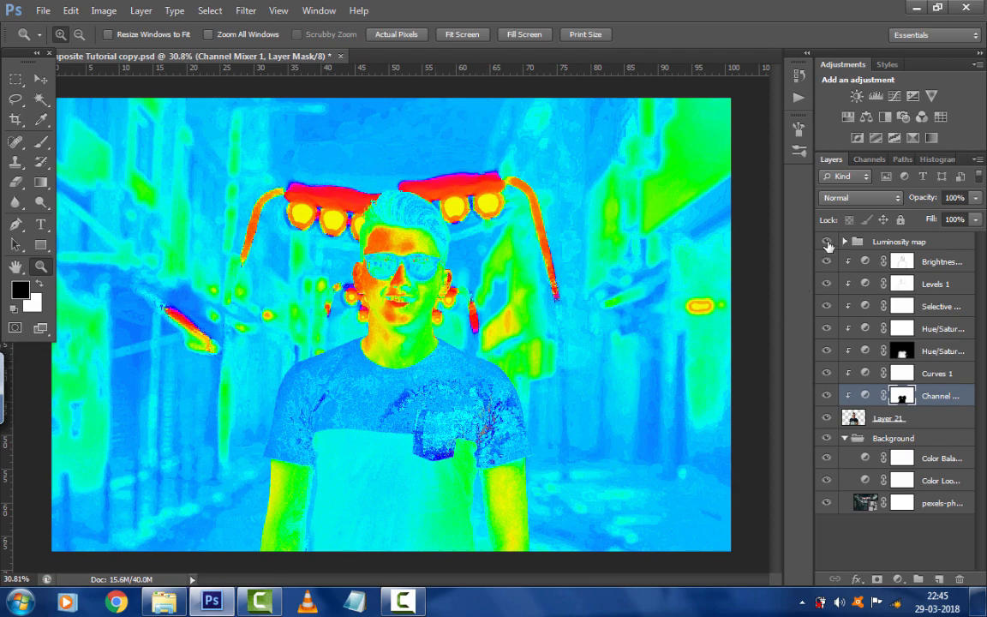
left_click(827, 243)
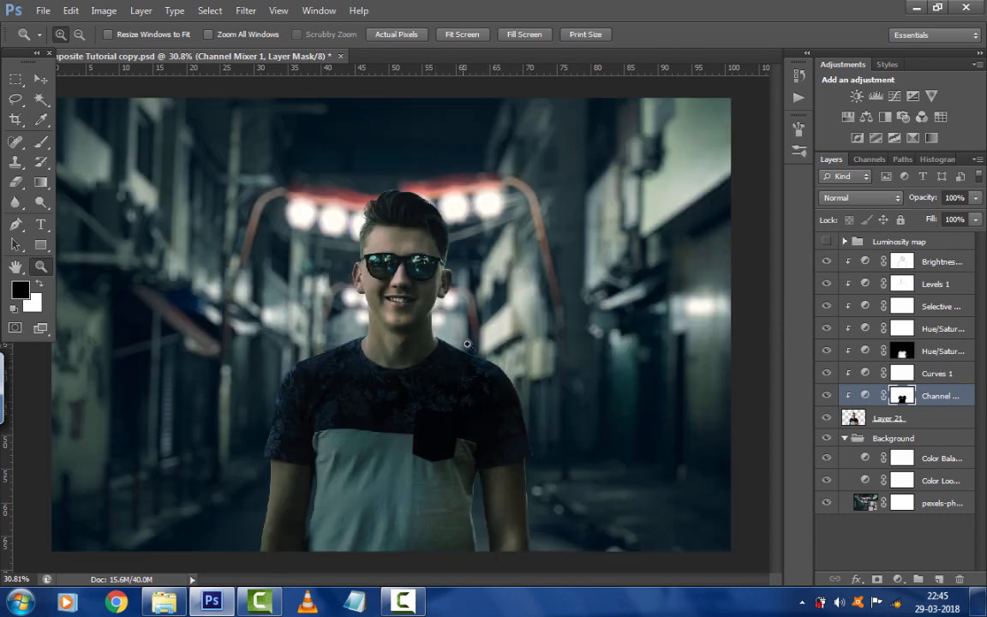
Set Hue to +2 and Saturation to -20 in the Hue/Saturation 2 adjustment
left_click(460, 348)
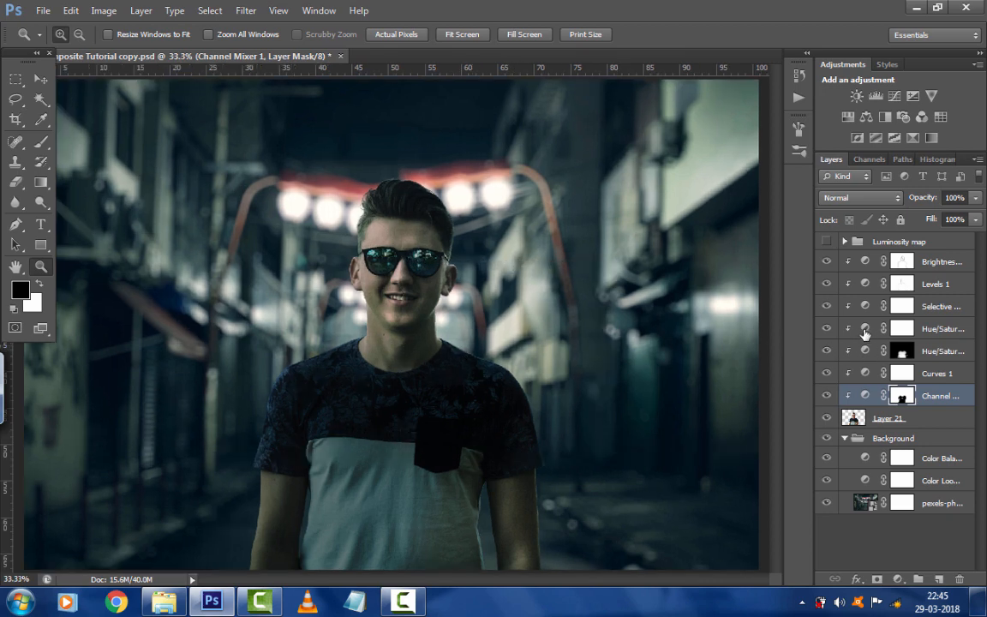
double_click(864, 332)
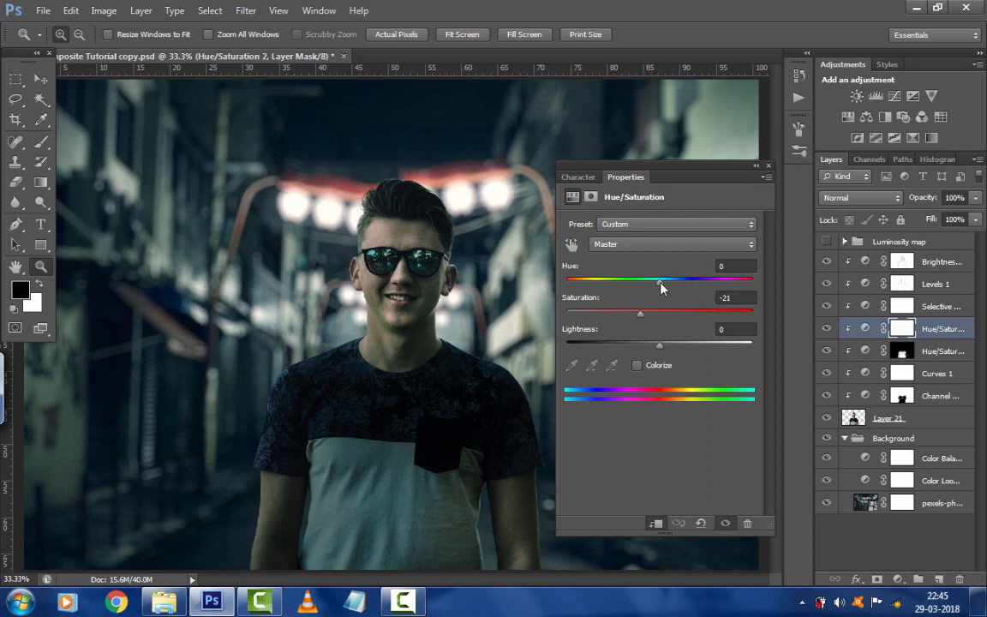
left_click_drag(661, 287, 662, 287)
left_click(725, 297)
type("0")
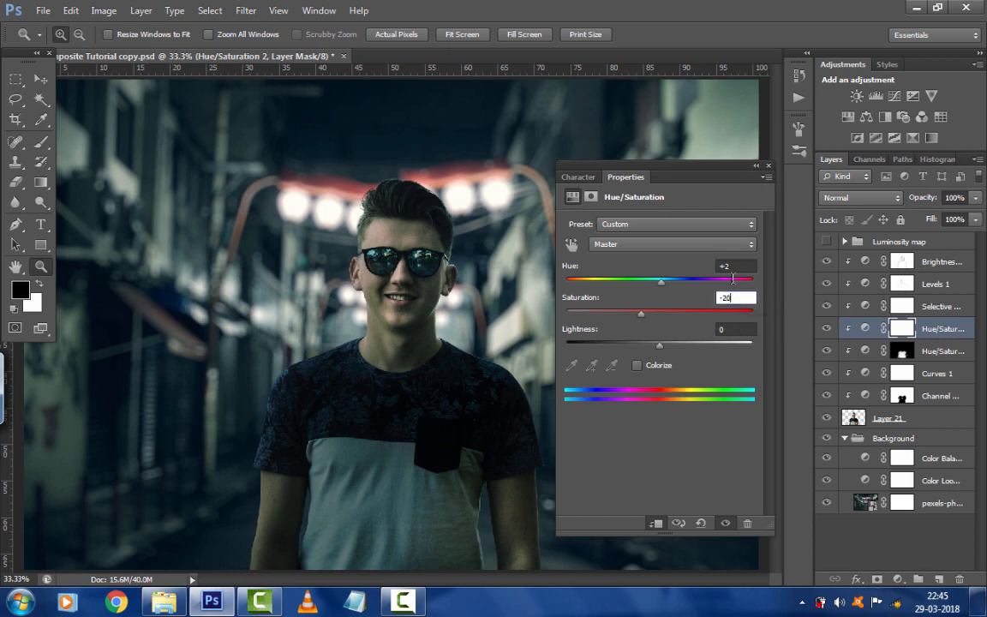
left_click(768, 167)
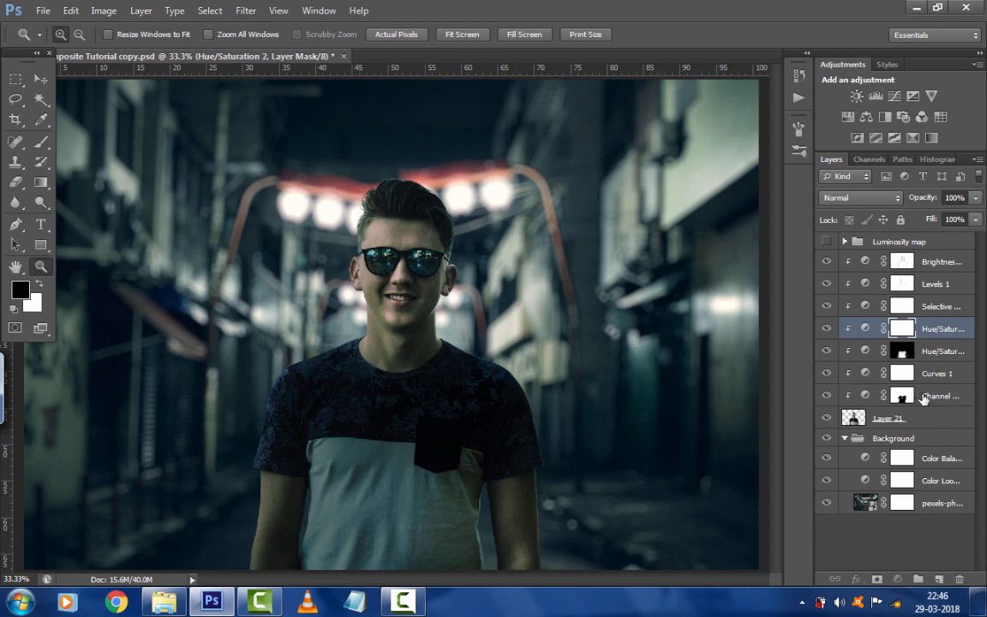
Add a clipped Curves adjustment directly above Layer 21 and brighten the sampled cheek tone to input 192, output 213
left_click(835, 395)
left_click(862, 420)
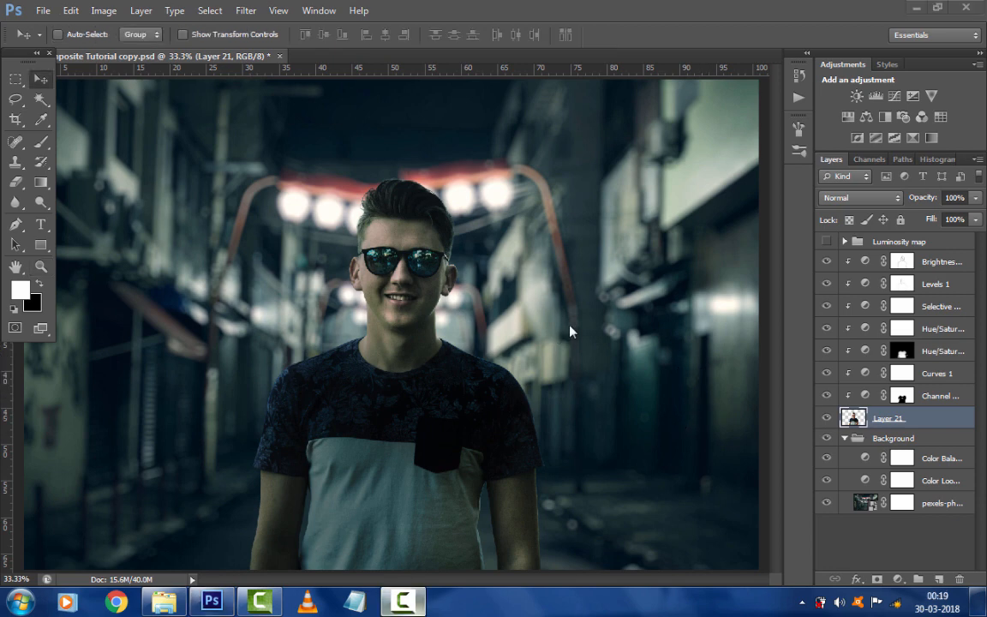
left_click(898, 580)
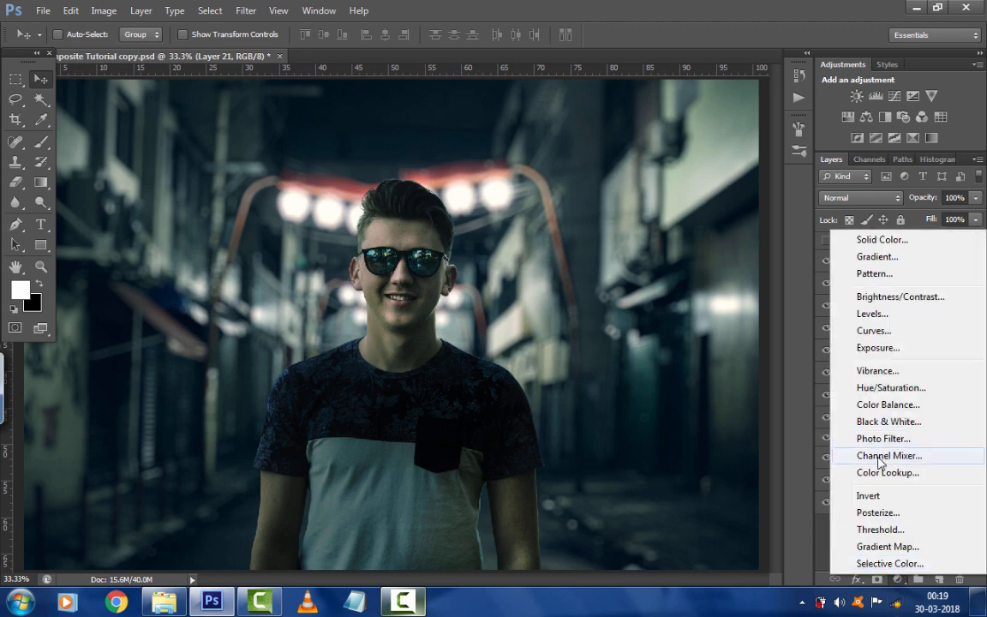
left_click(895, 331)
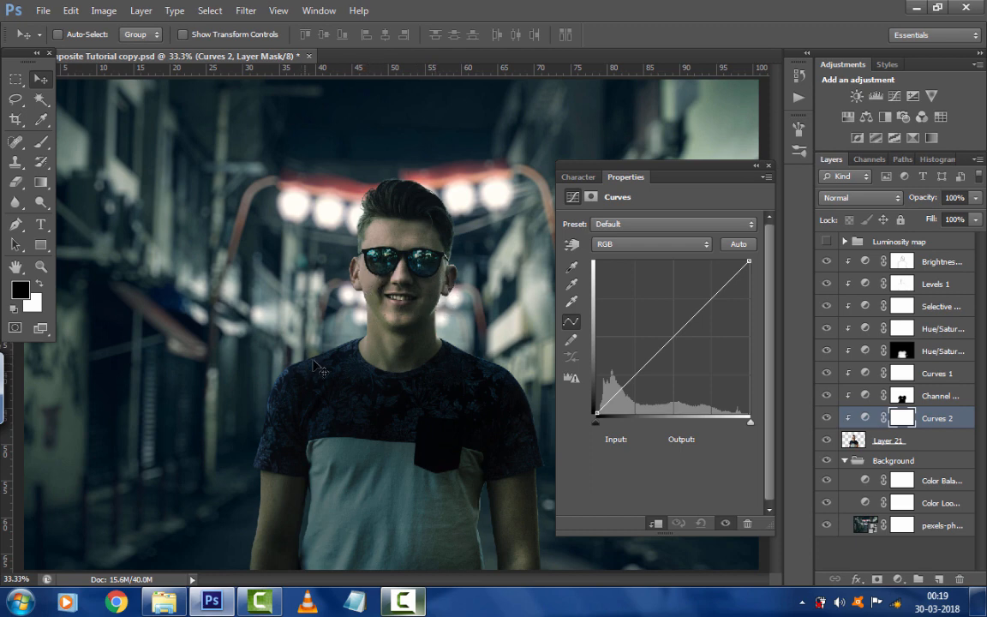
left_click(571, 244)
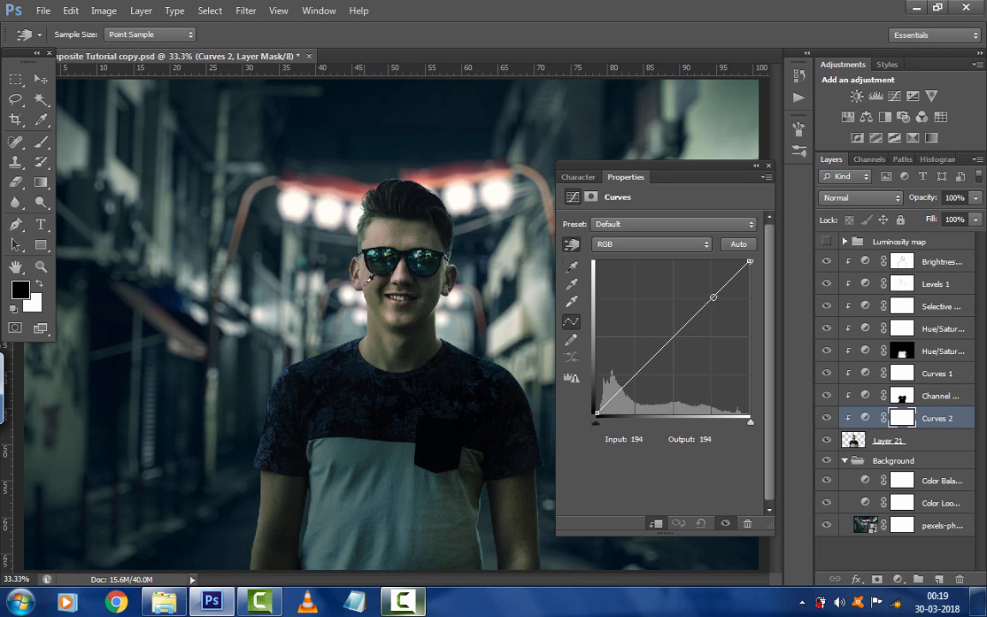
left_click_drag(370, 283, 368, 266)
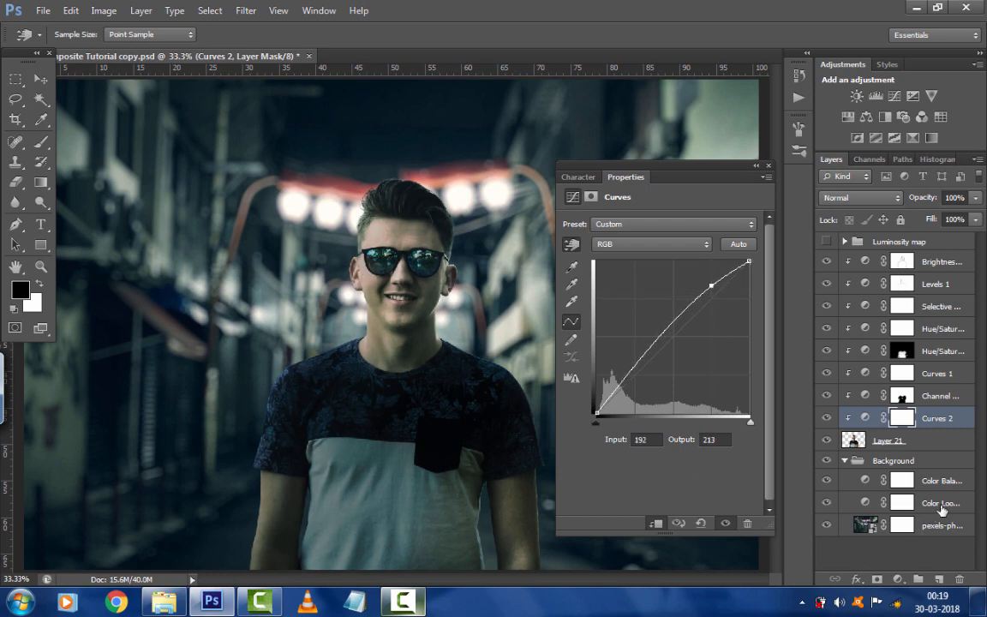
Invert the Curves 2 mask to black and switch to the Brush tool
left_click(900, 420)
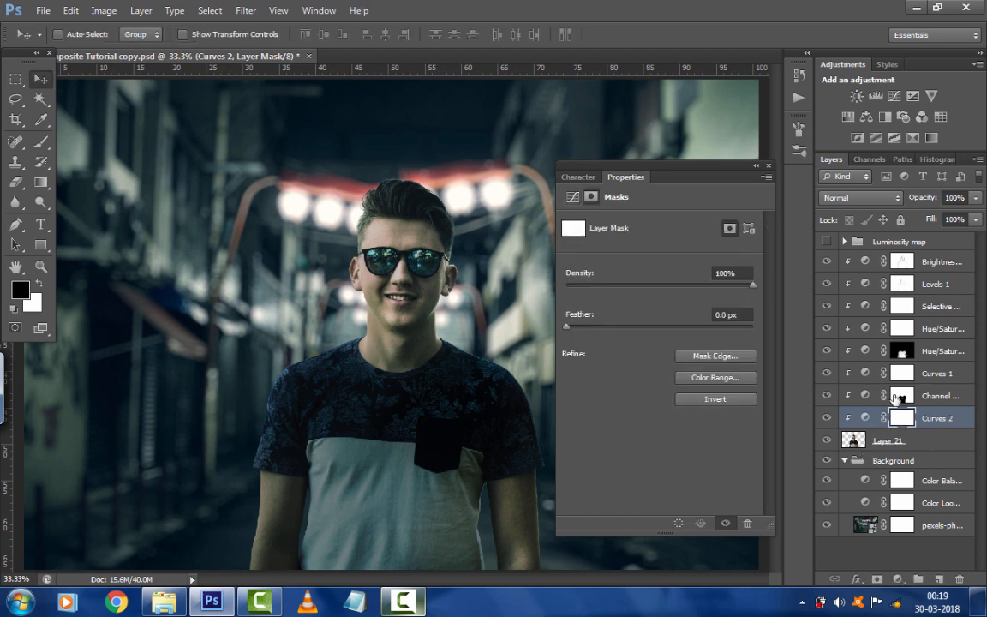
key("ctrl+i")
left_click(40, 141)
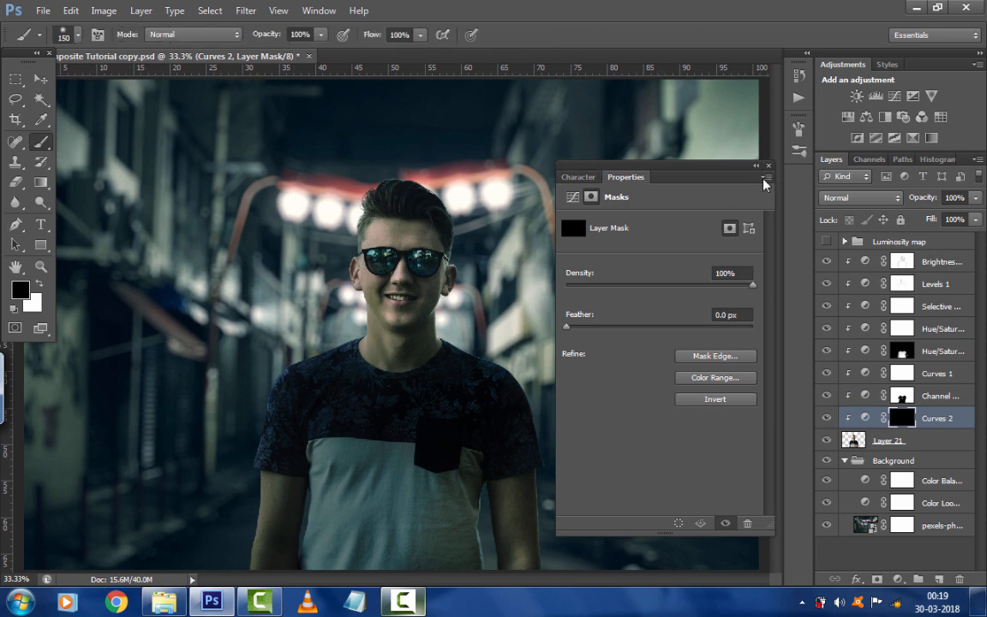
left_click(769, 165)
Paint white along the man's outer edges on the Curves 2 mask at 30% opacity, starting with brush size 70
left_click(320, 35)
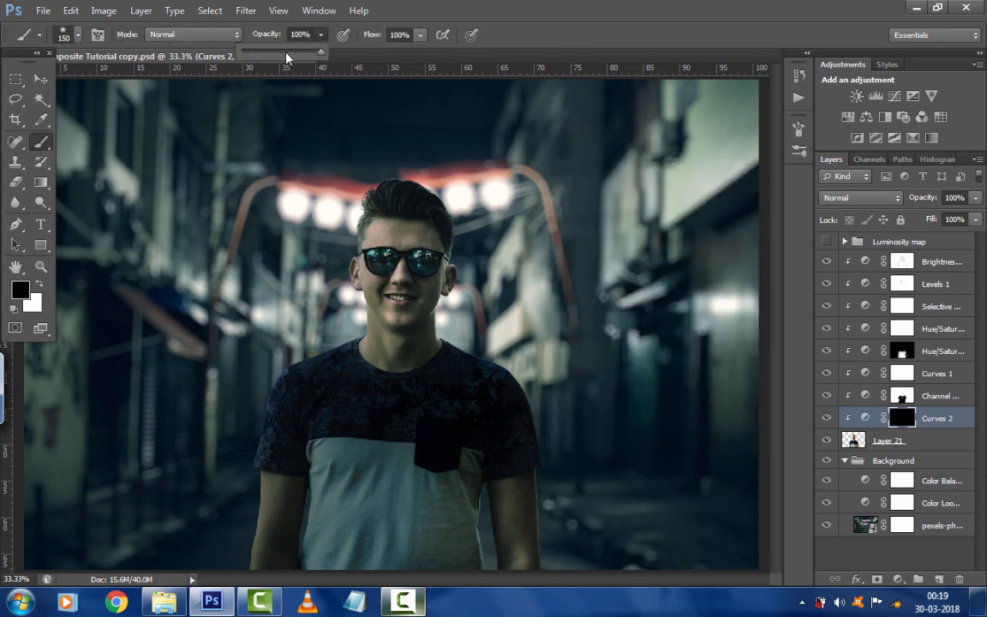
left_click_drag(286, 57, 274, 55)
key("bracketleft")
key("bracketleft")
key("bracketleft")
key("bracketleft")
key("bracketleft")
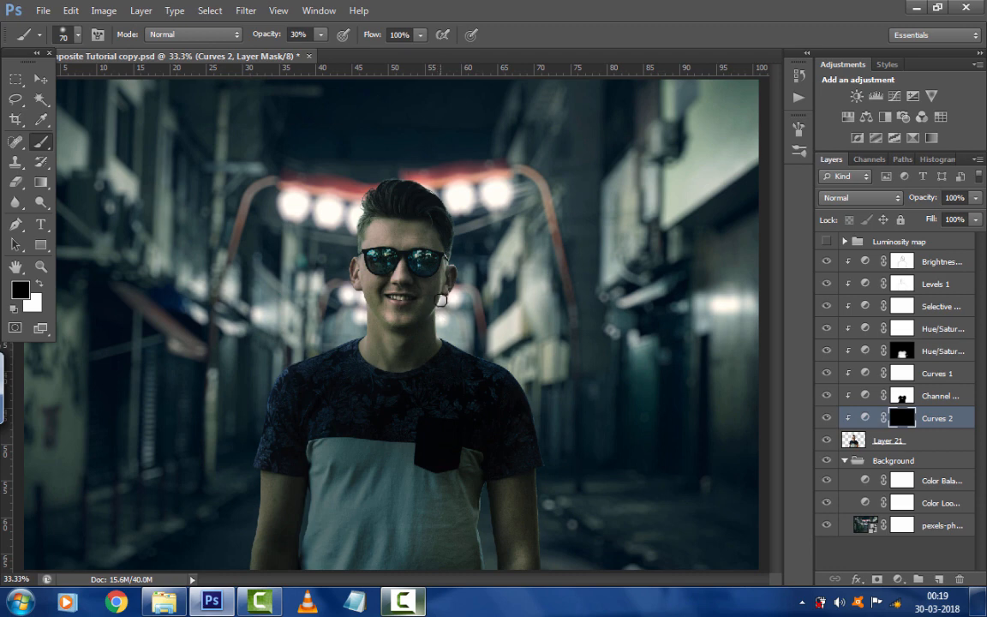
key("x")
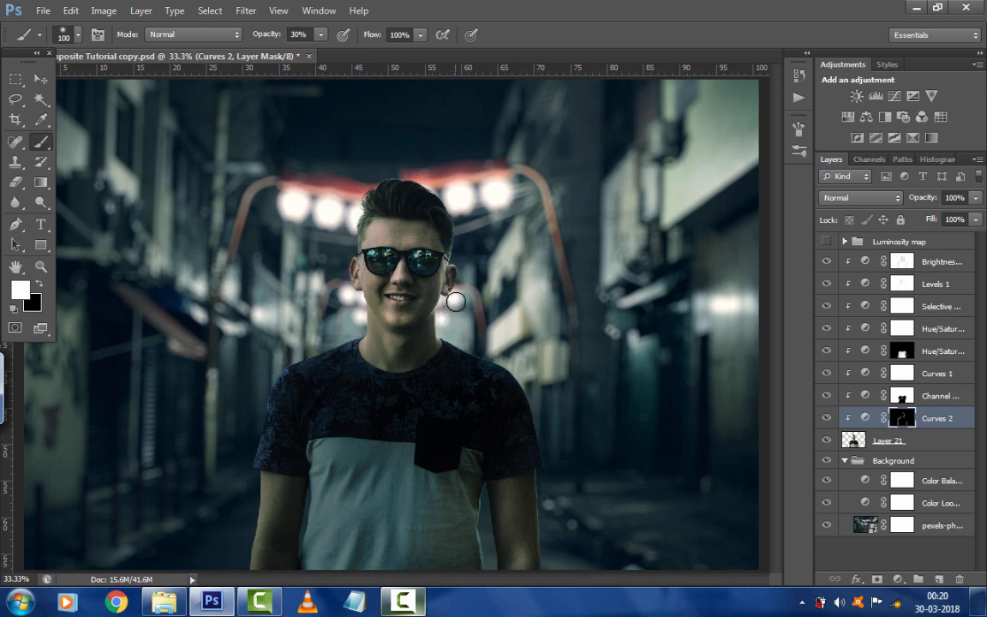
Refine the edge light on the Curves 2 mask by painting white around the man's head with a size 100 brush
key("bracketleft")
key("bracketleft")
key("bracketright")
key("bracketright")
key("bracketright")
scroll(354, 288, "up", 2)
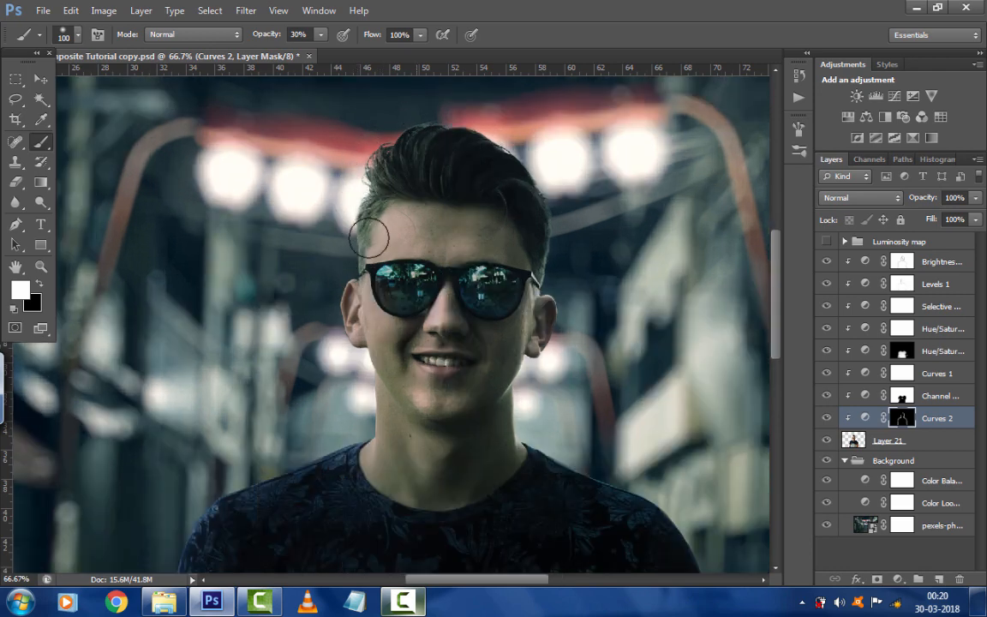
Target the Brightness/Contrast 1 mask, swap the foreground colour to black and lower the brush opacity to 7%
scroll(360, 257, "down", 2)
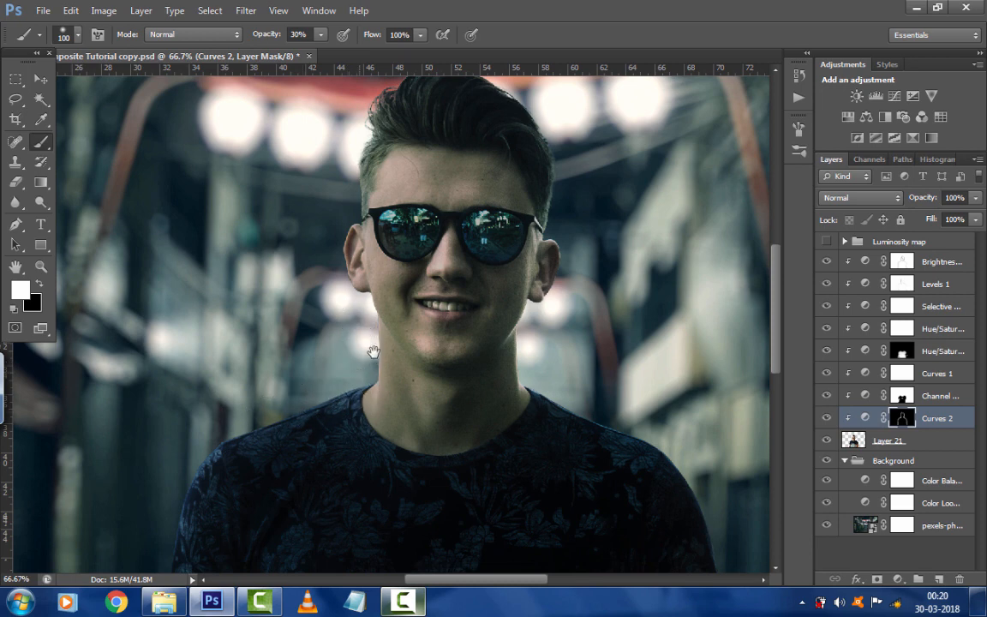
left_click_drag(373, 347, 364, 396)
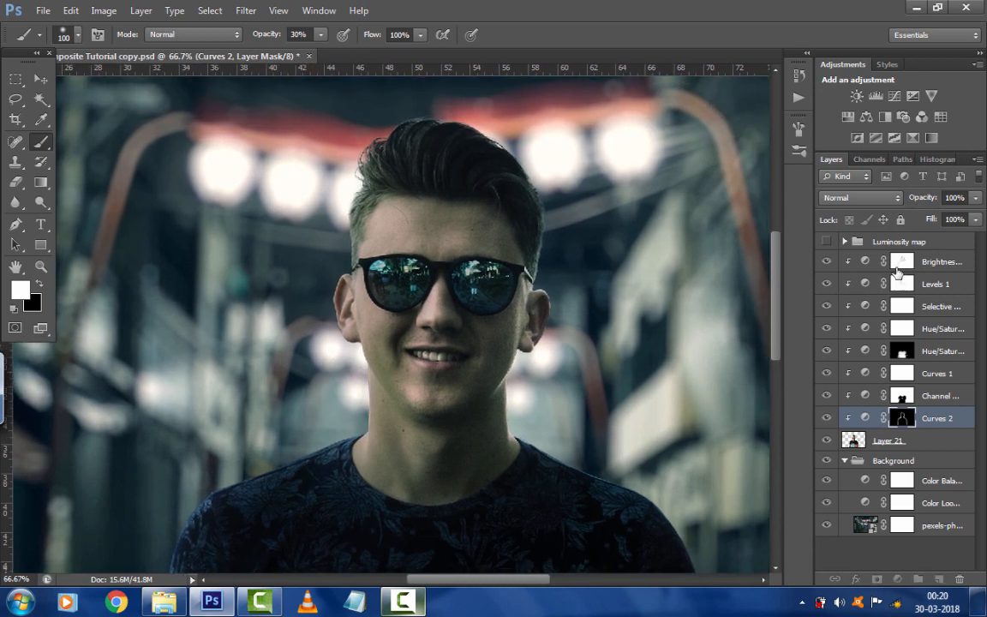
left_click(902, 261)
left_click_drag(412, 243, 419, 267)
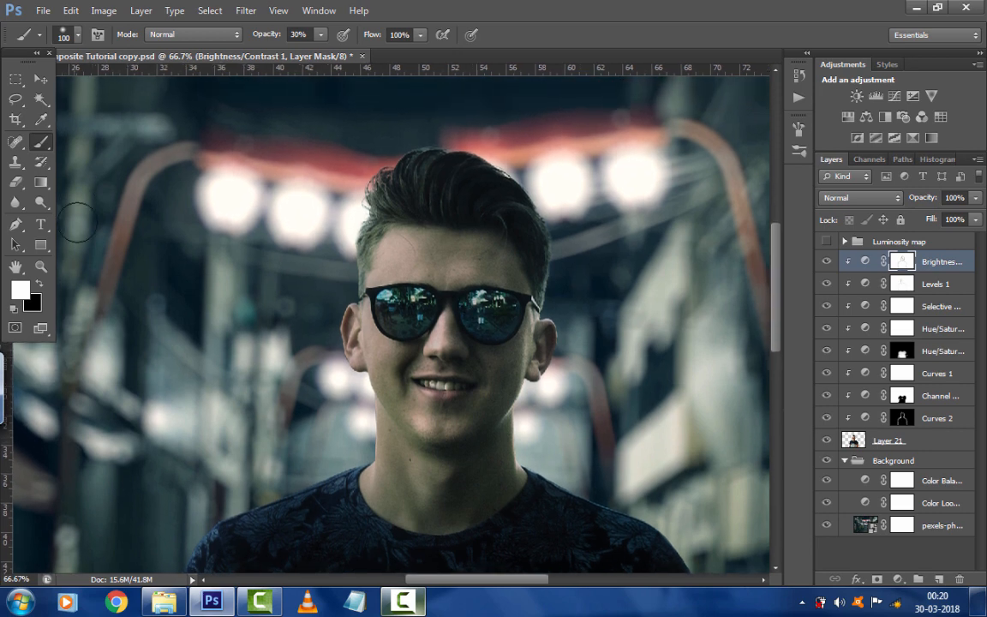
left_click(39, 284)
left_click_drag(304, 263, 285, 291)
left_click_drag(270, 40, 235, 35)
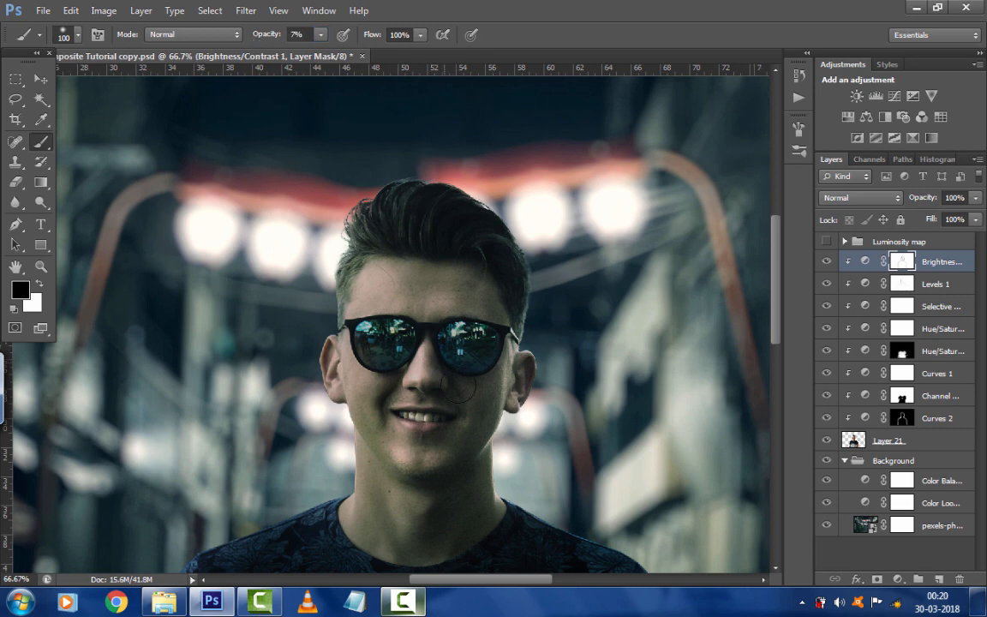
Touch up the man's face and neck in black on the Brightness/Contrast 1 mask, reducing the brush size to 30
key("bracketleft")
key("bracketleft")
key("bracketleft")
key("bracketleft")
key("bracketright")
key("bracketright")
key("bracketright")
key("bracketleft")
key("bracketleft")
key("bracketleft")
key("bracketleft")
key("bracketright")
key("bracketright")
key("bracketright")
scroll(502, 402, "down", 3)
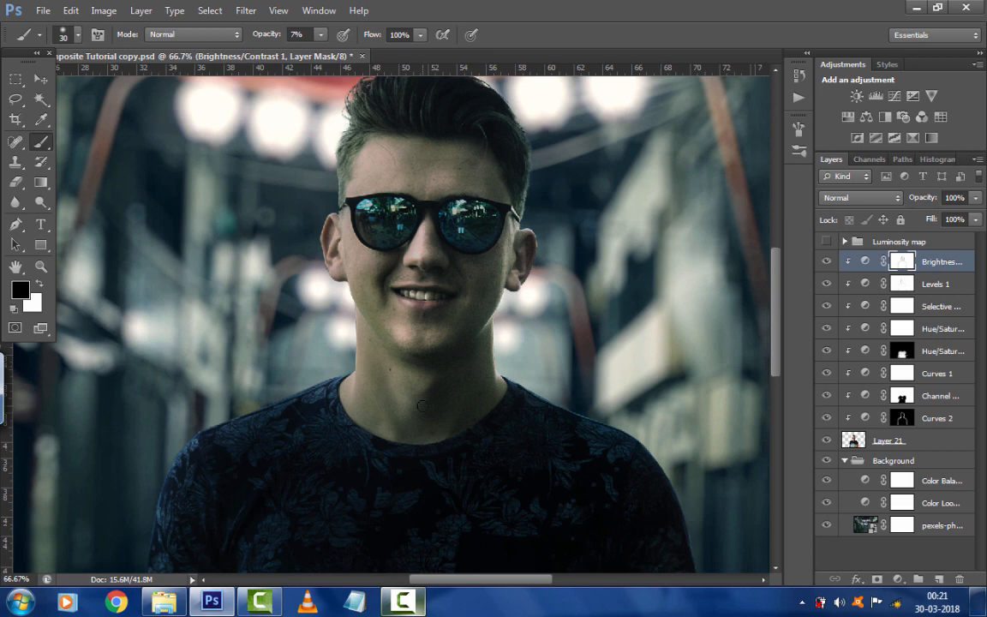
Add an Inner Shadow effect to Layer 21, using the near-white fffff5 sampled from the street lights as its colour
left_click(40, 266)
right_click(465, 306)
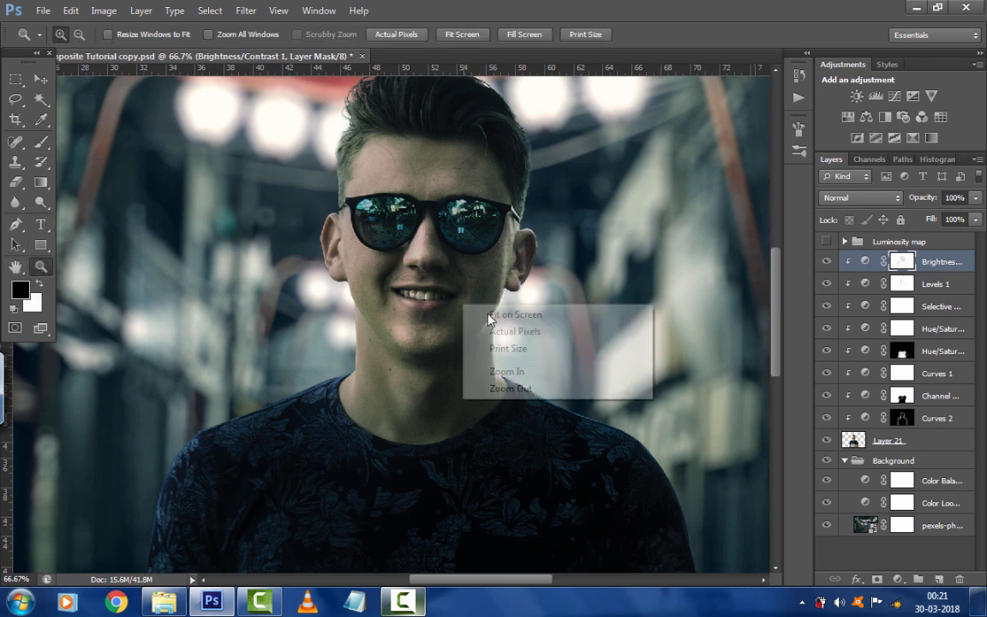
left_click(491, 314)
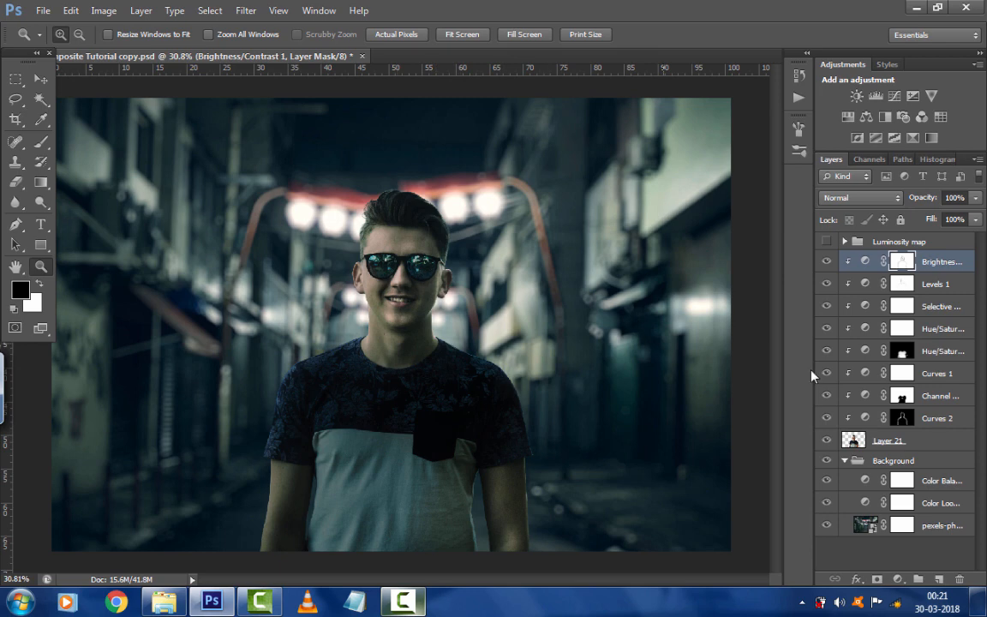
left_click(880, 443)
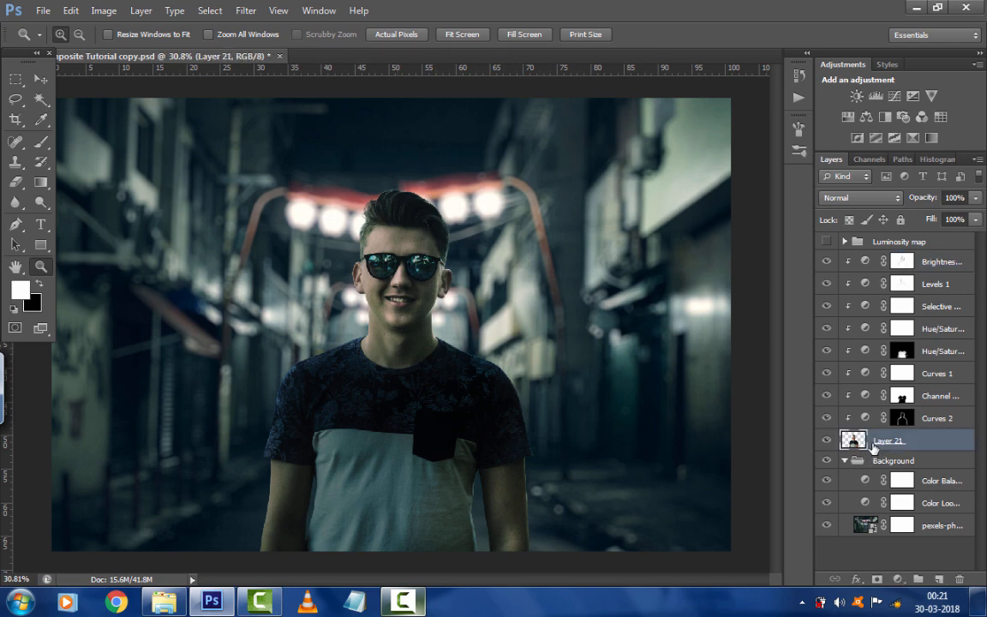
left_click(856, 581)
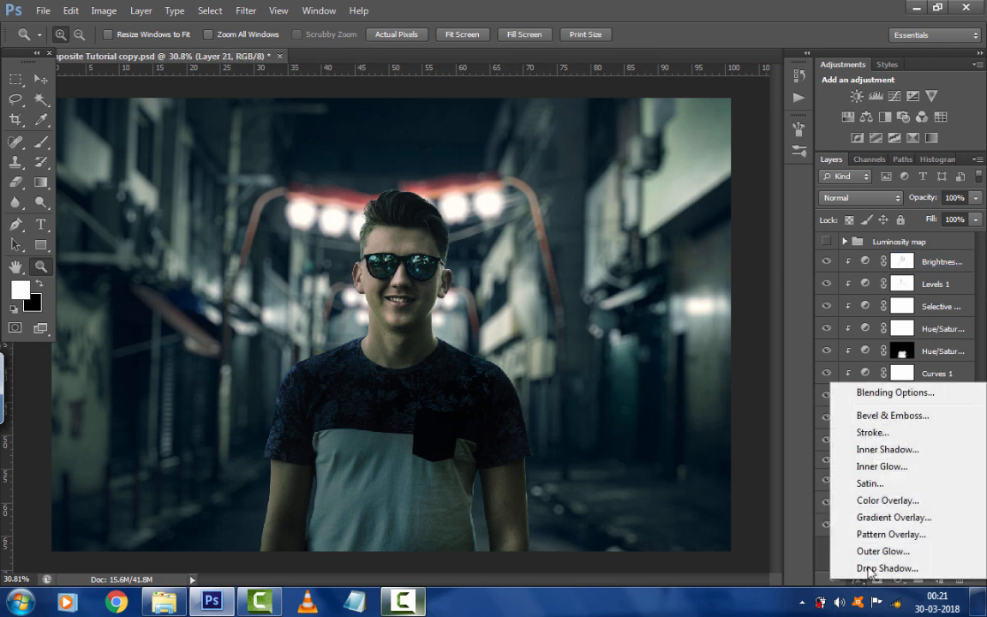
left_click(888, 451)
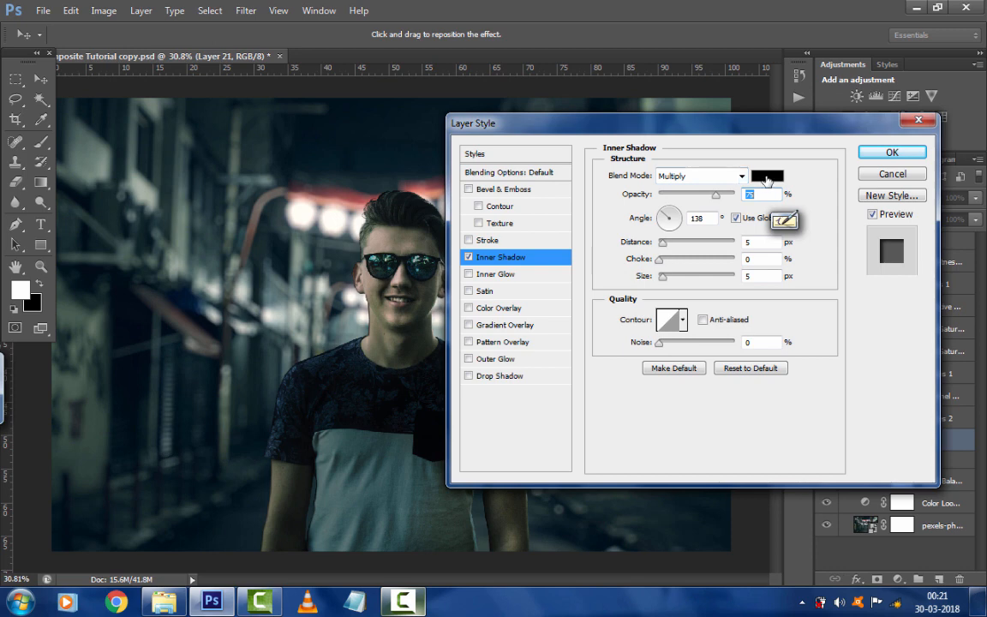
left_click(767, 176)
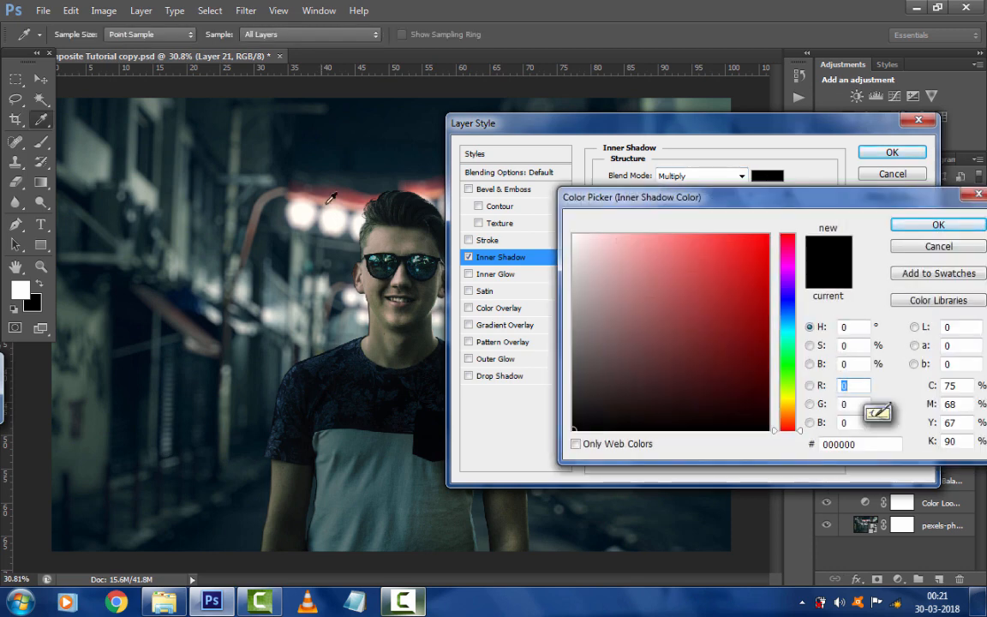
left_click(340, 225)
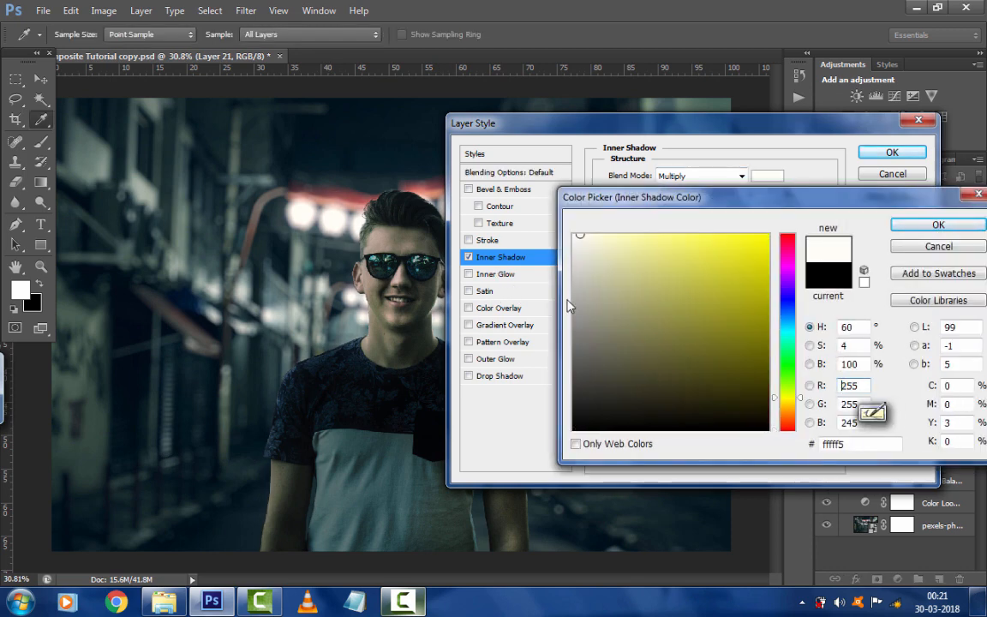
left_click(937, 224)
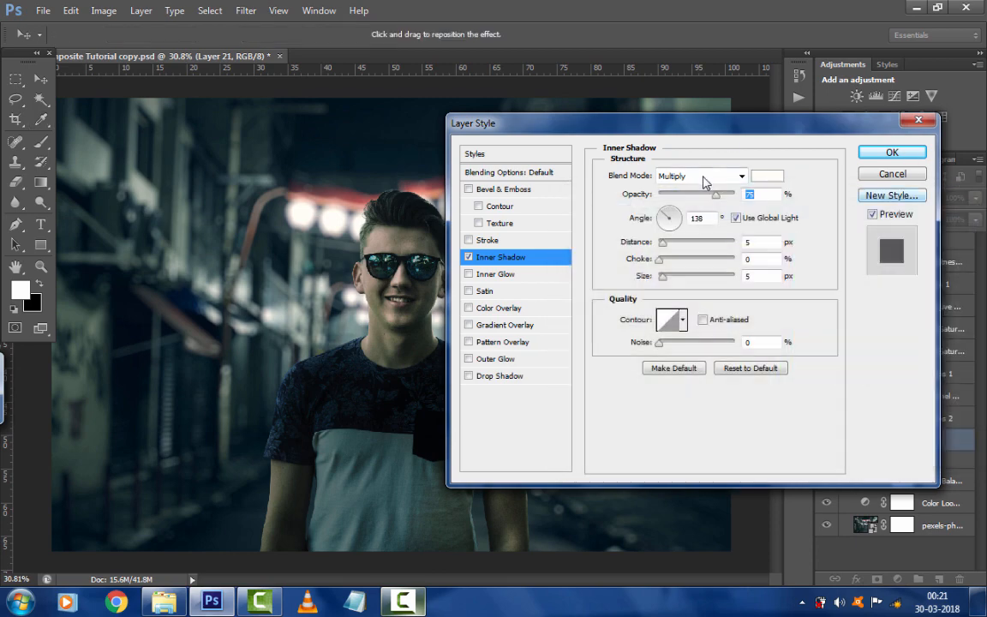
Set the Inner Shadow's blend mode to Overlay, compare the effect off and on, and apply it
left_click(692, 177)
left_click(673, 374)
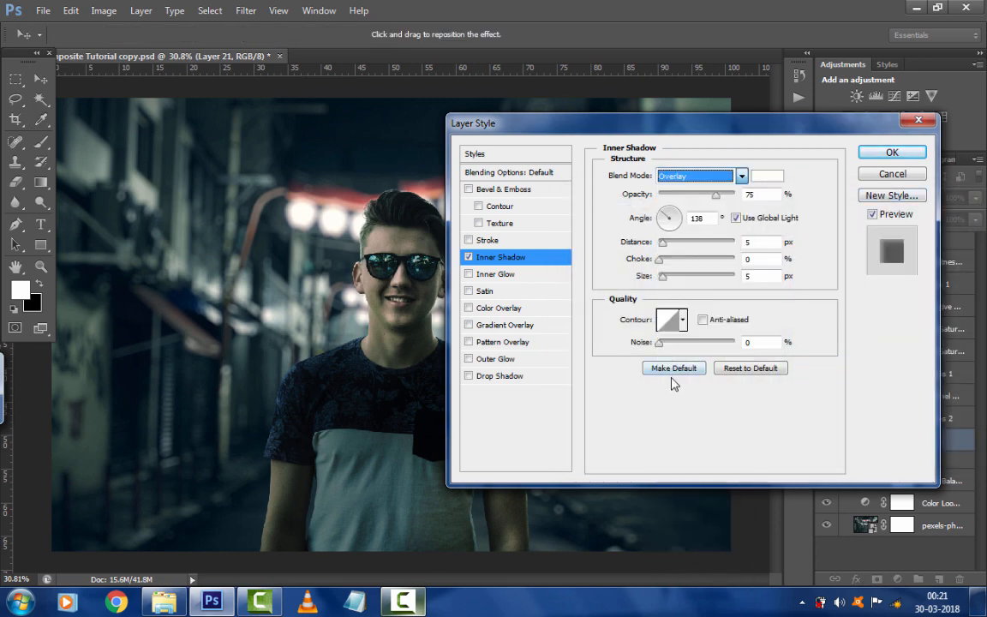
left_click_drag(647, 135, 726, 163)
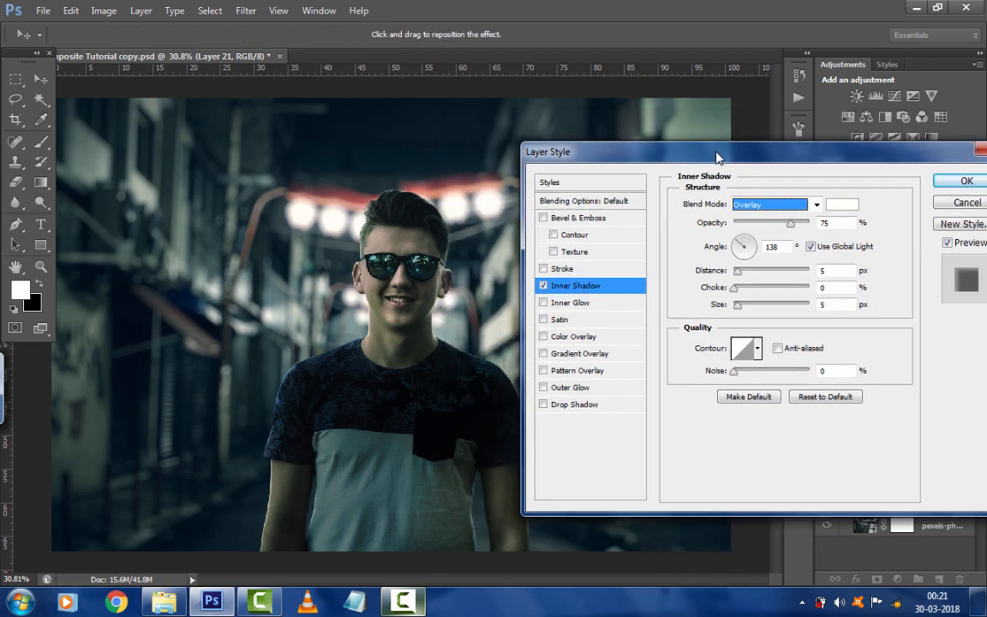
left_click(548, 285)
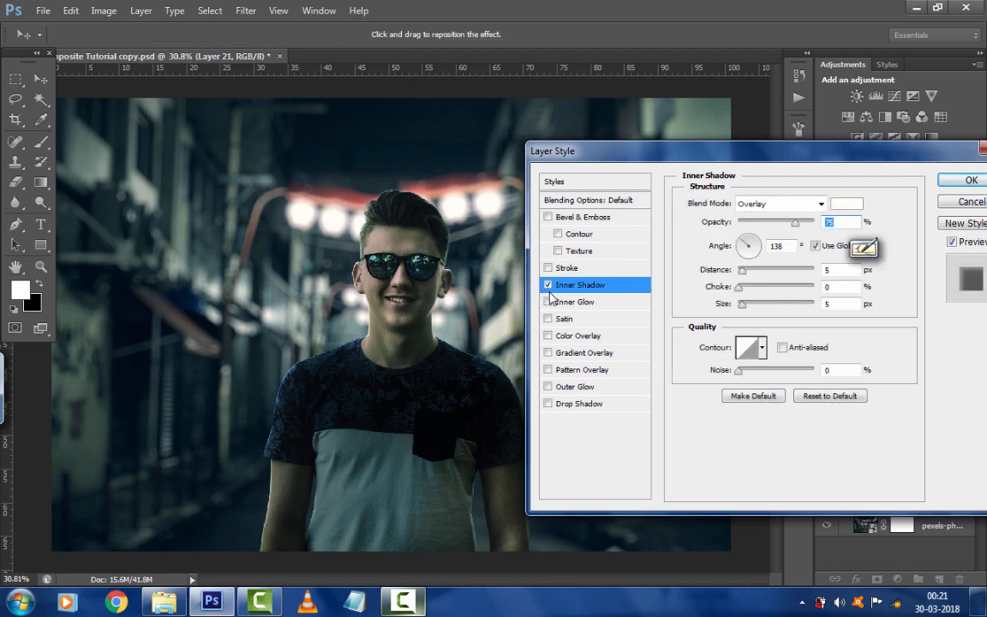
left_click(550, 288)
left_click(550, 287)
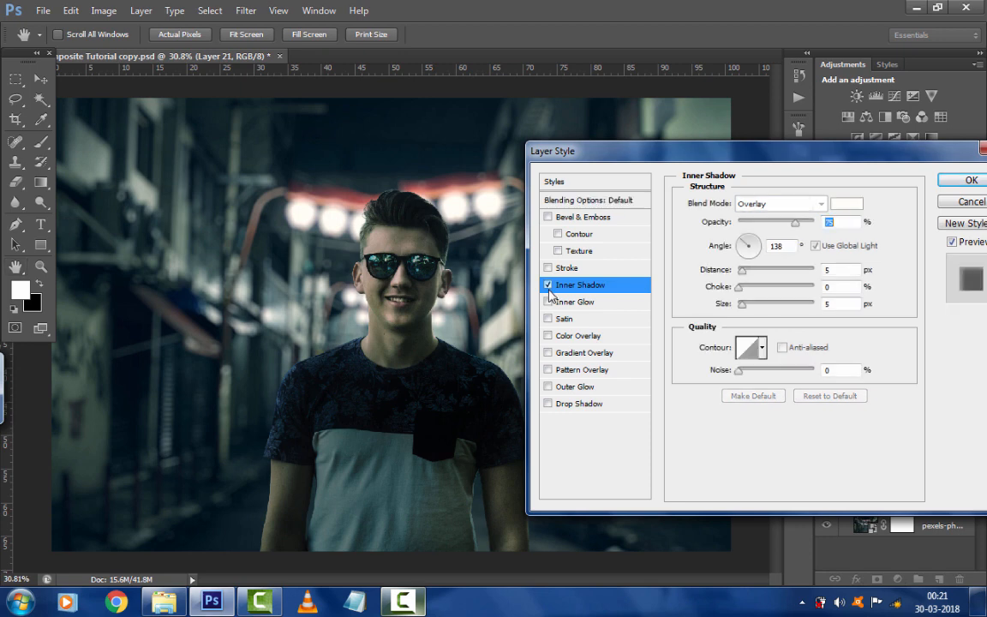
left_click(958, 185)
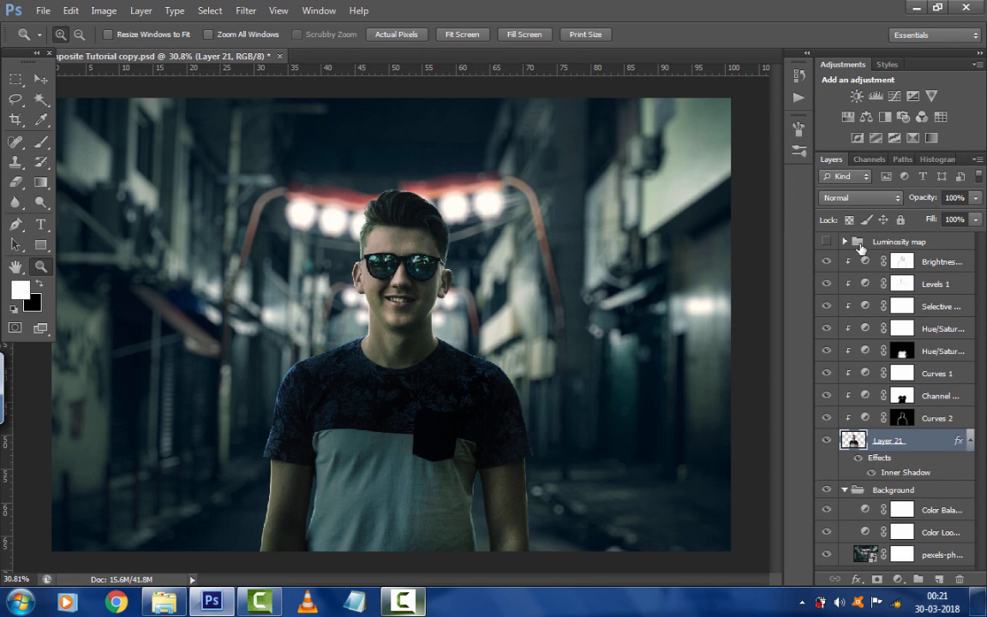
Convert Layer 21's Inner Shadow into its own layer and move it above the Brightness/Contrast adjustment, at the top of the clipped stack
right_click(878, 463)
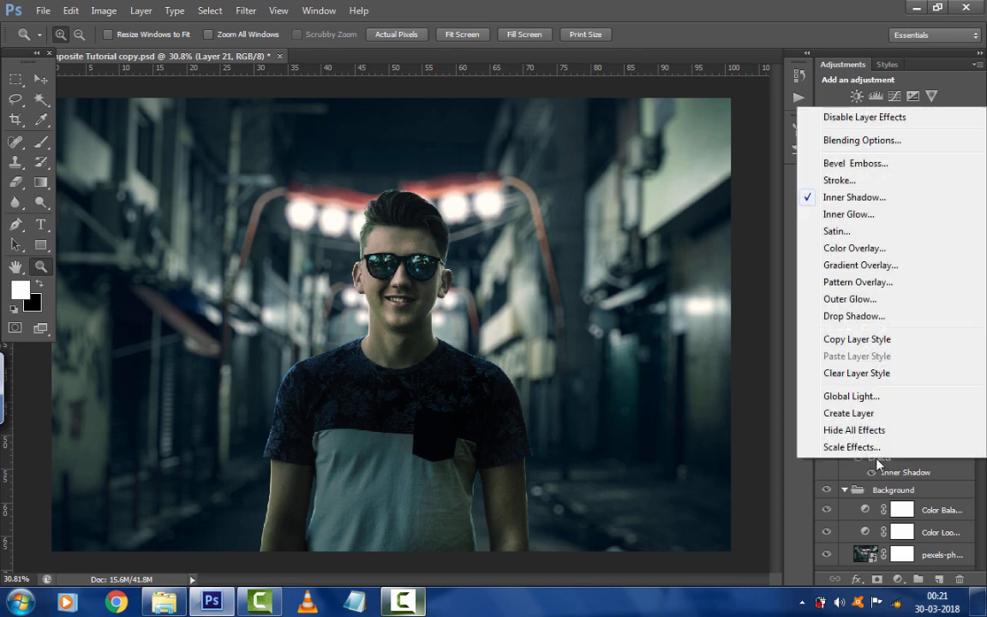
left_click(864, 414)
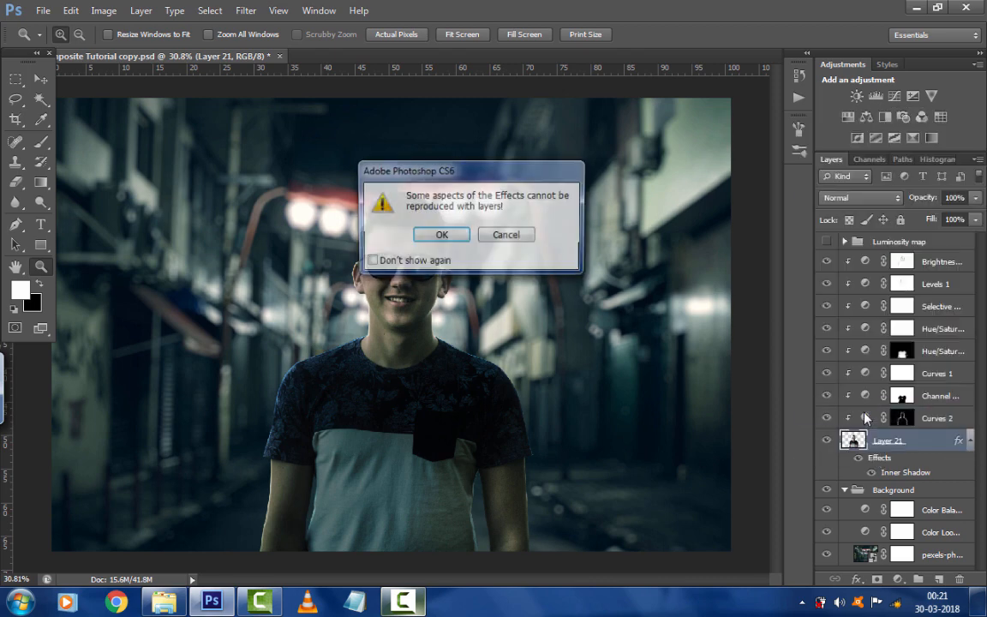
left_click(437, 236)
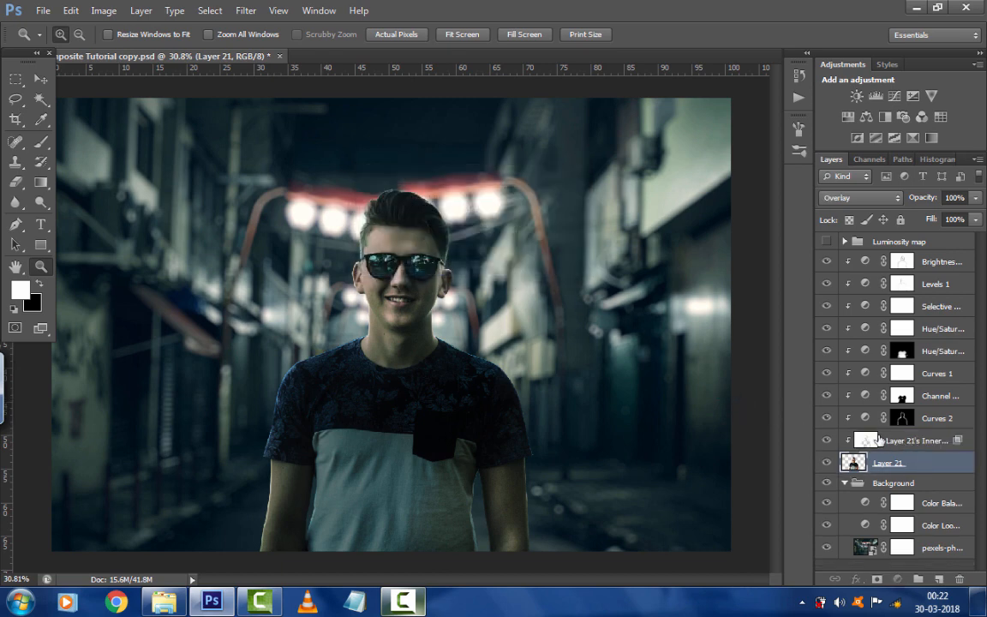
left_click_drag(880, 438, 891, 254)
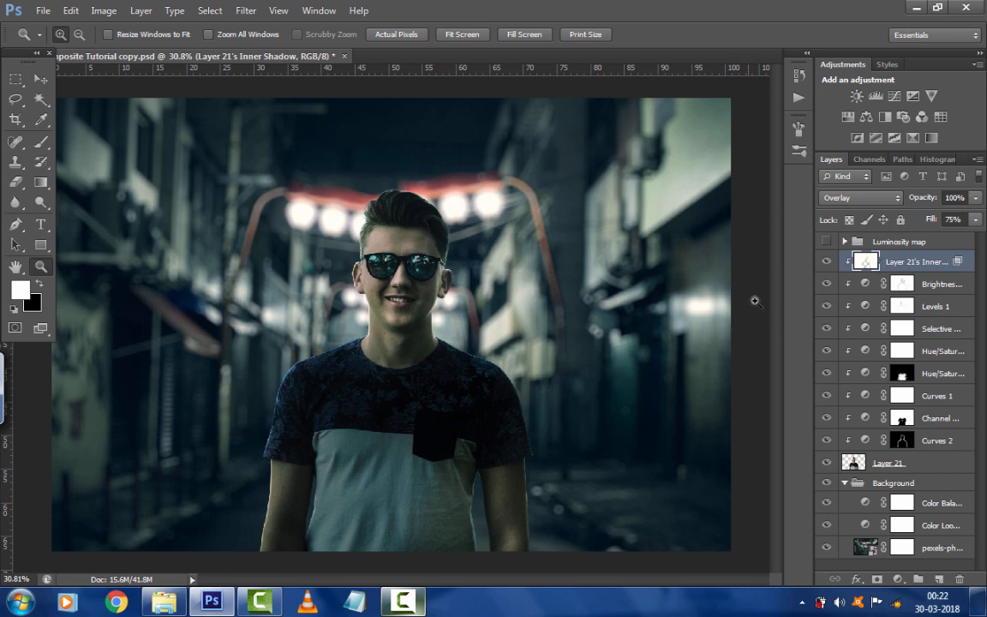
Add another Inner Shadow effect to Layer 21, with its colour sampled from the street lights as fffff5
left_click(908, 465)
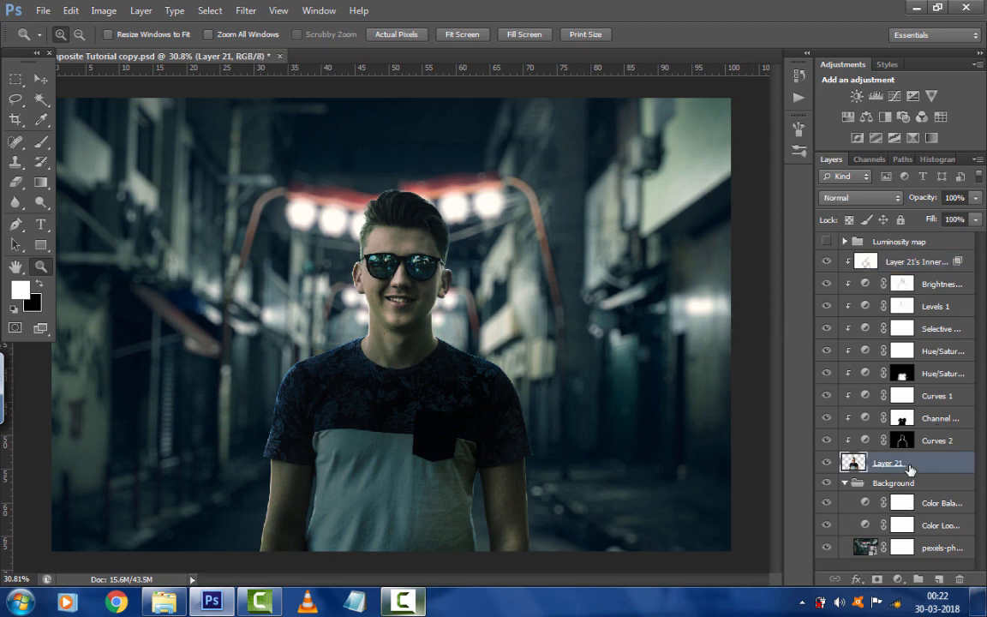
left_click(857, 579)
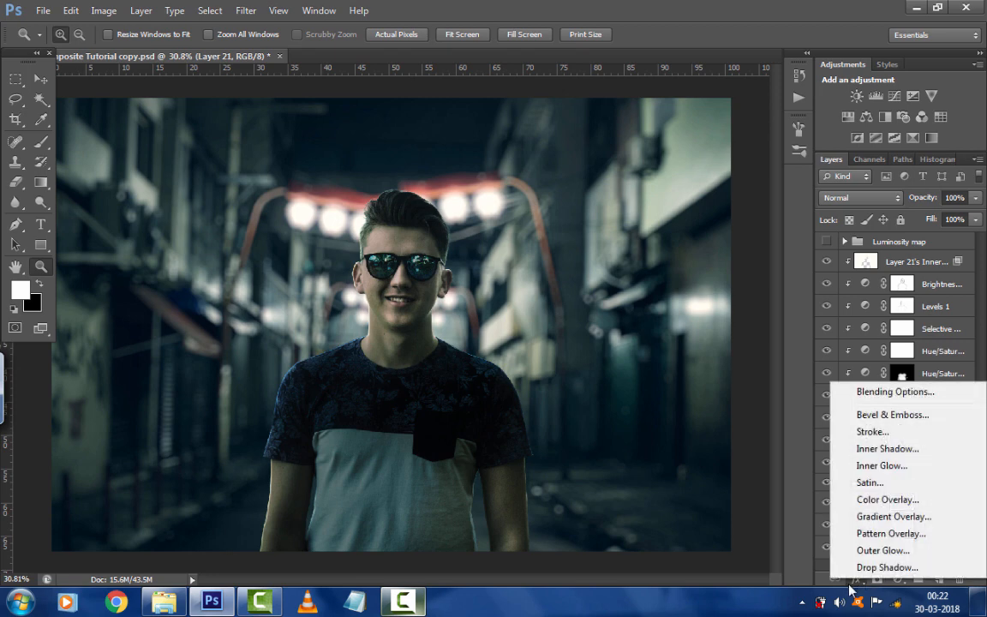
left_click(898, 452)
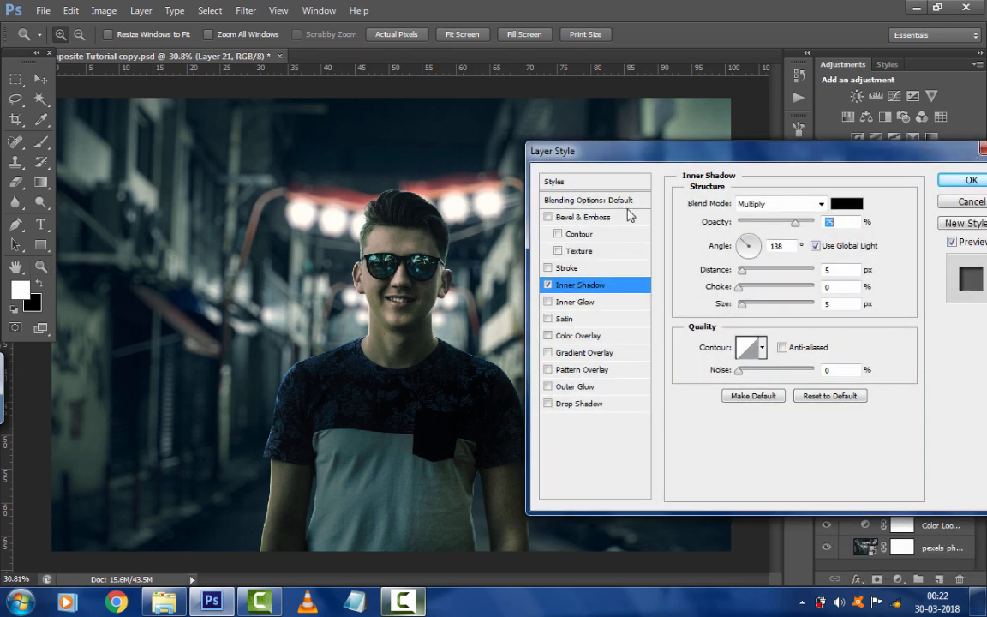
left_click(848, 205)
left_click(308, 197)
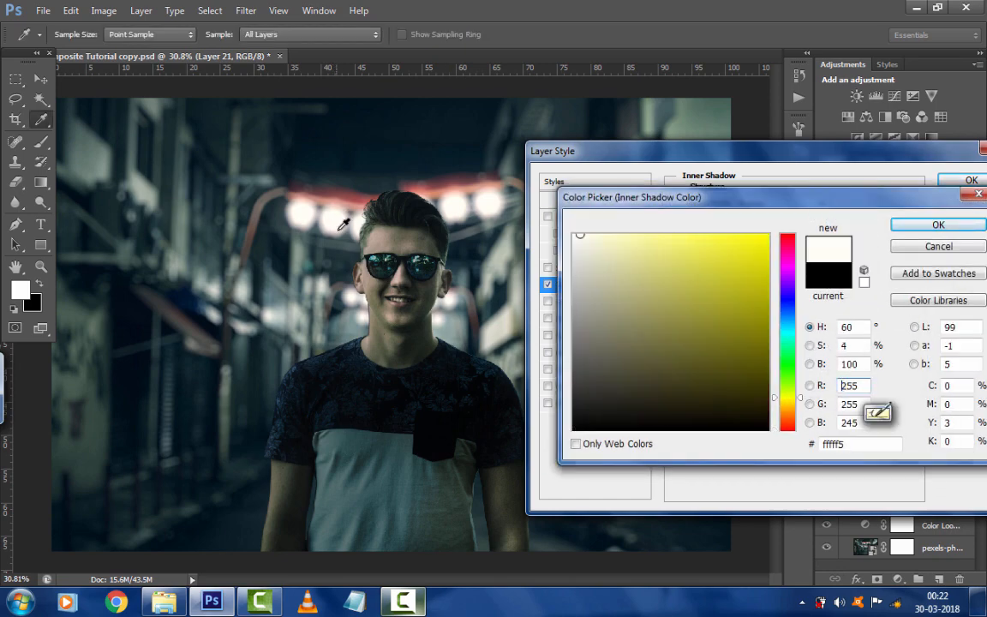
left_click(931, 228)
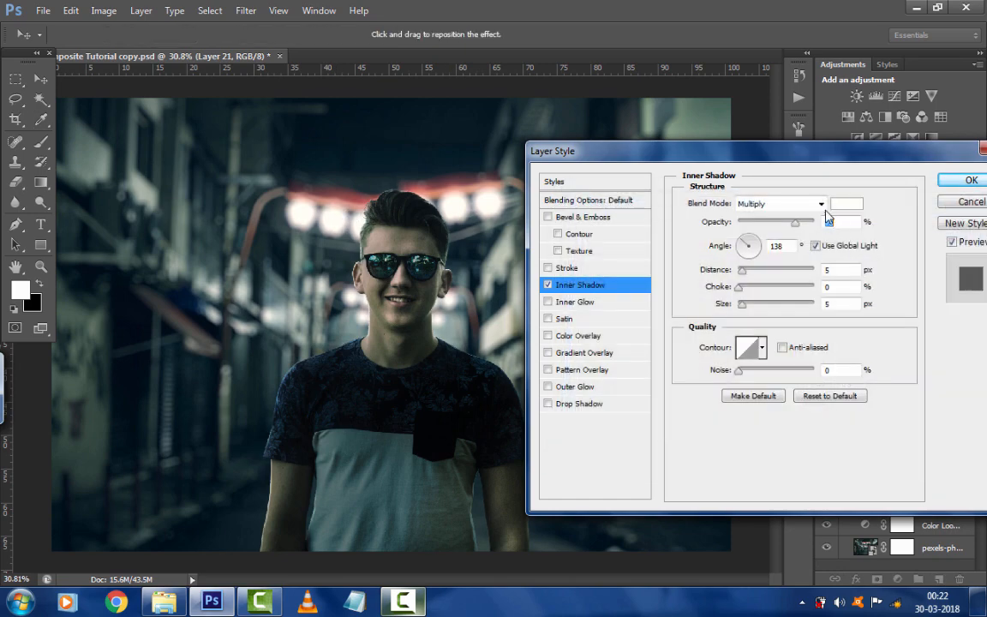
Set the new Inner Shadow's angle to 48° to light the opposite side of the man
left_click_drag(759, 247, 763, 249)
left_click(759, 240)
left_click_drag(759, 244, 748, 250)
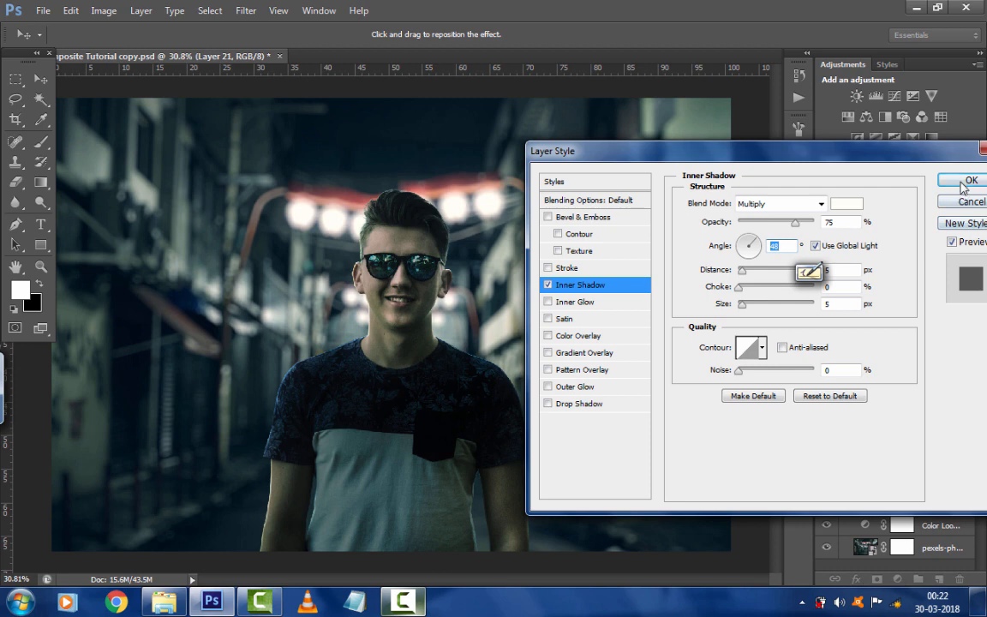
key("Return")
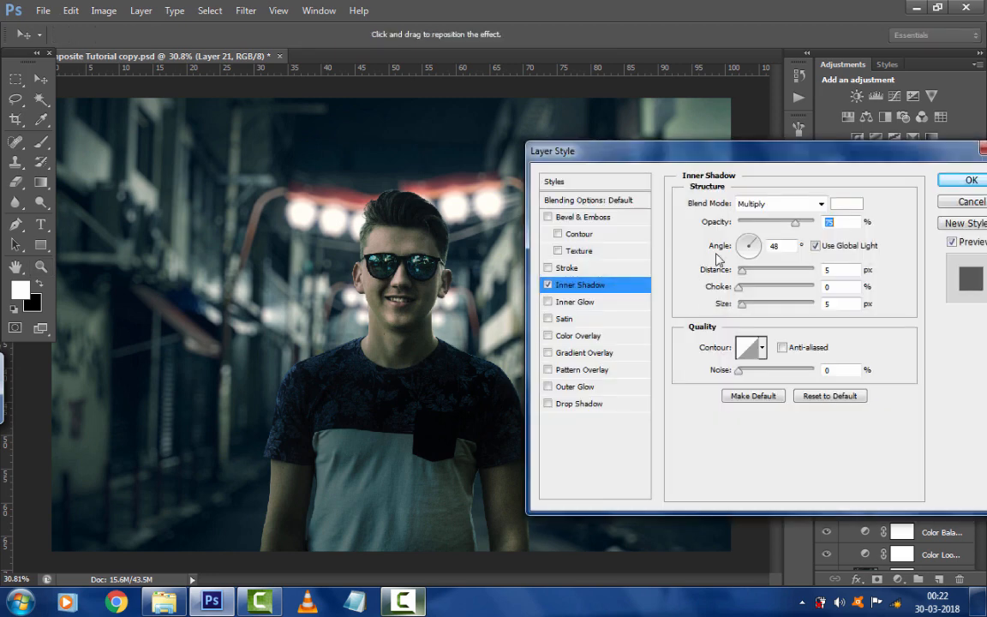
left_click_drag(758, 247, 752, 248)
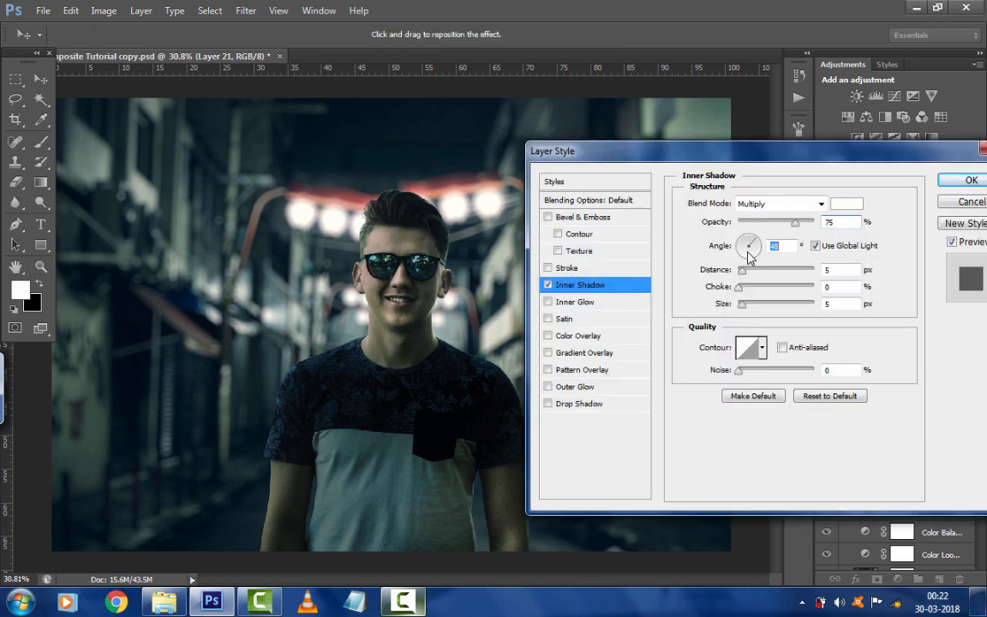
Compare the second Inner Shadow off and on, change its blend mode to Overlay, and apply it
left_click(548, 285)
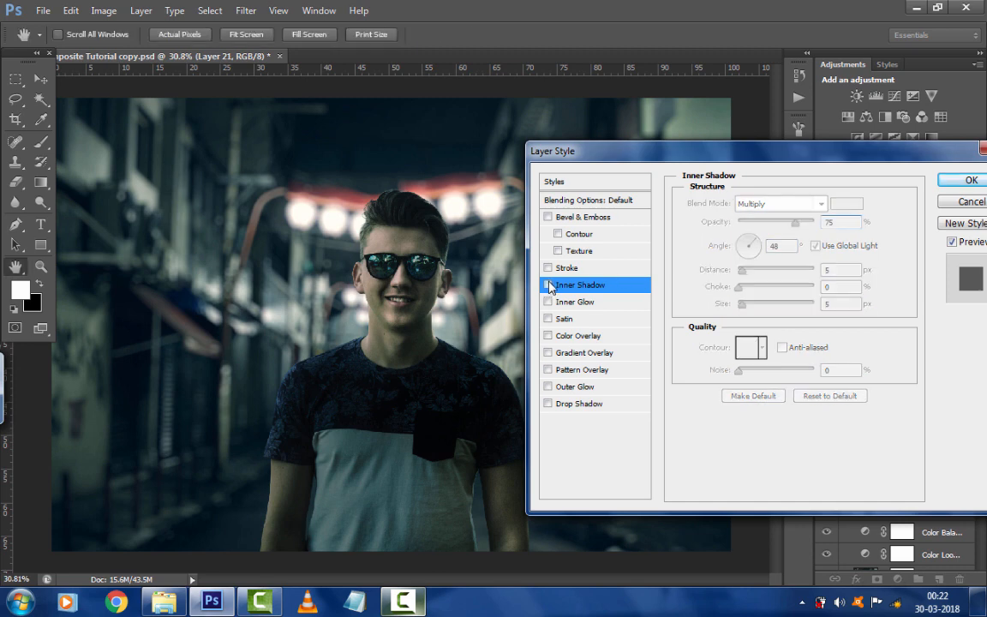
left_click(548, 285)
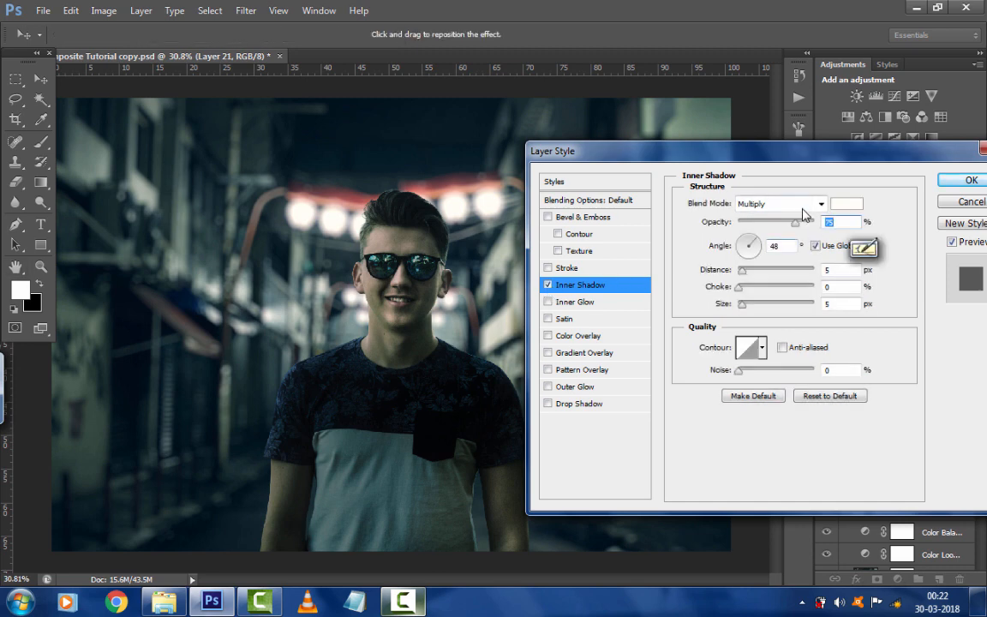
left_click(776, 204)
left_click(767, 410)
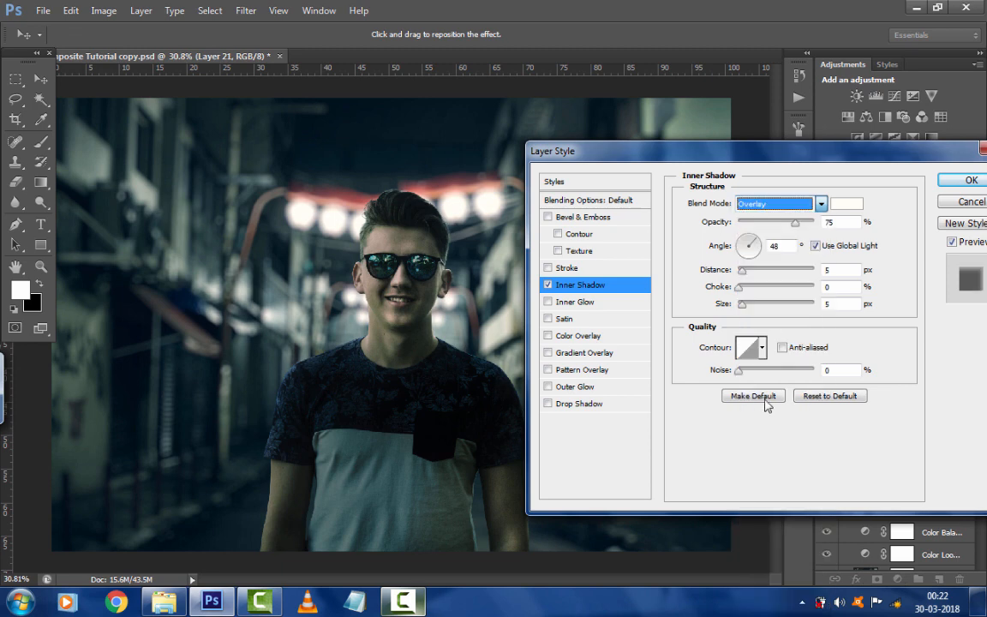
left_click(967, 182)
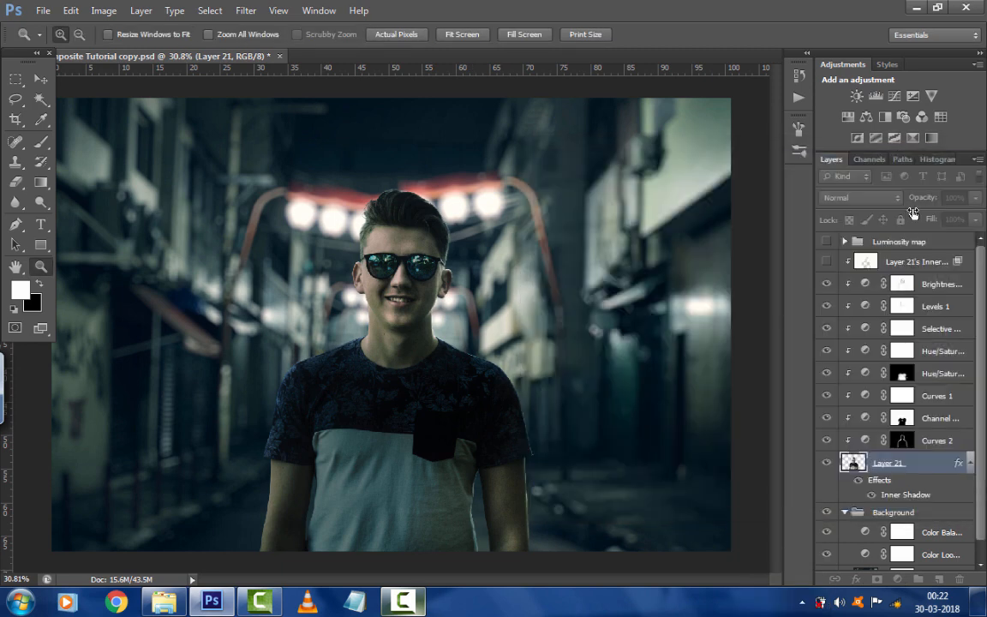
Convert Layer 21's second Inner Shadow into its own layer and move it above Brightness/Contrast, beneath the first Inner Shadow layer
right_click(887, 483)
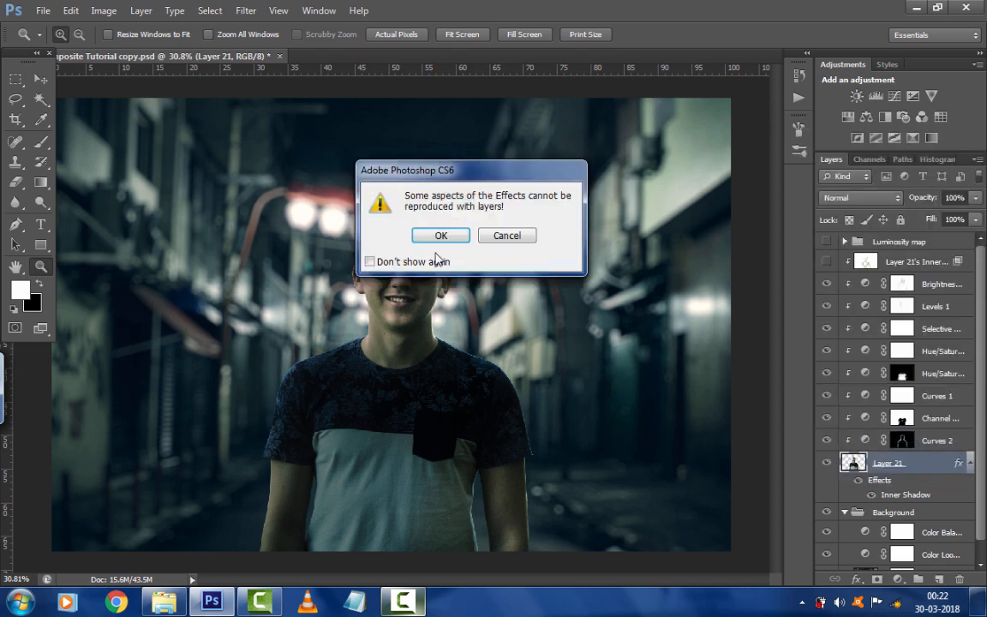
left_click(442, 238)
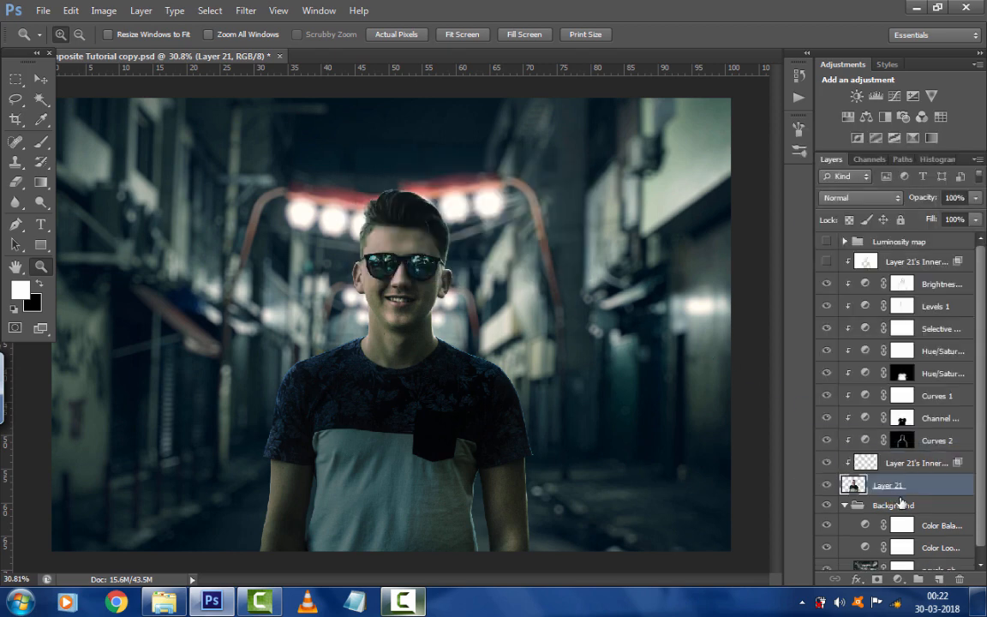
left_click_drag(908, 471, 916, 287)
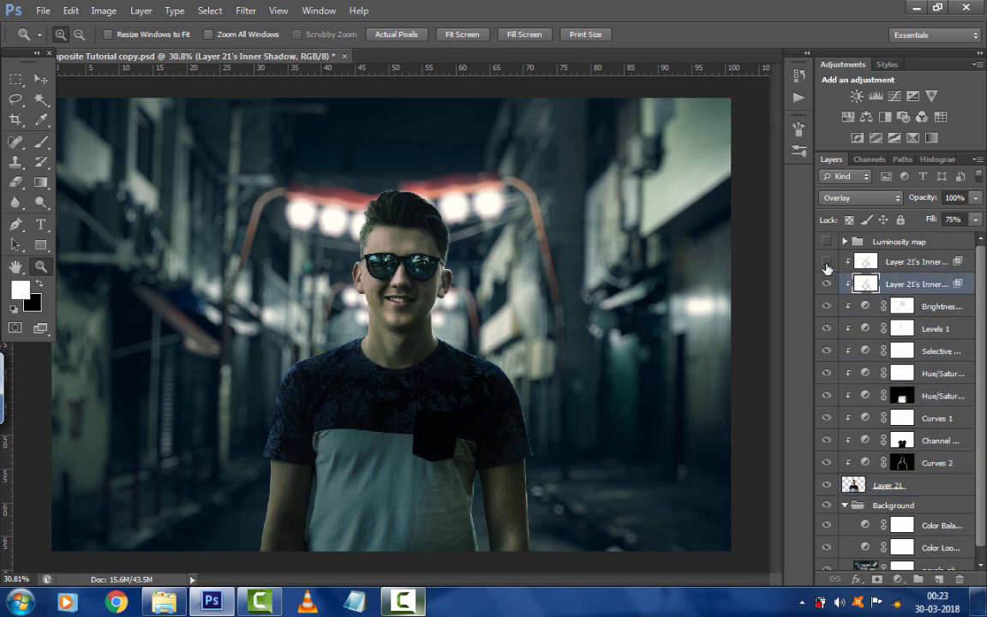
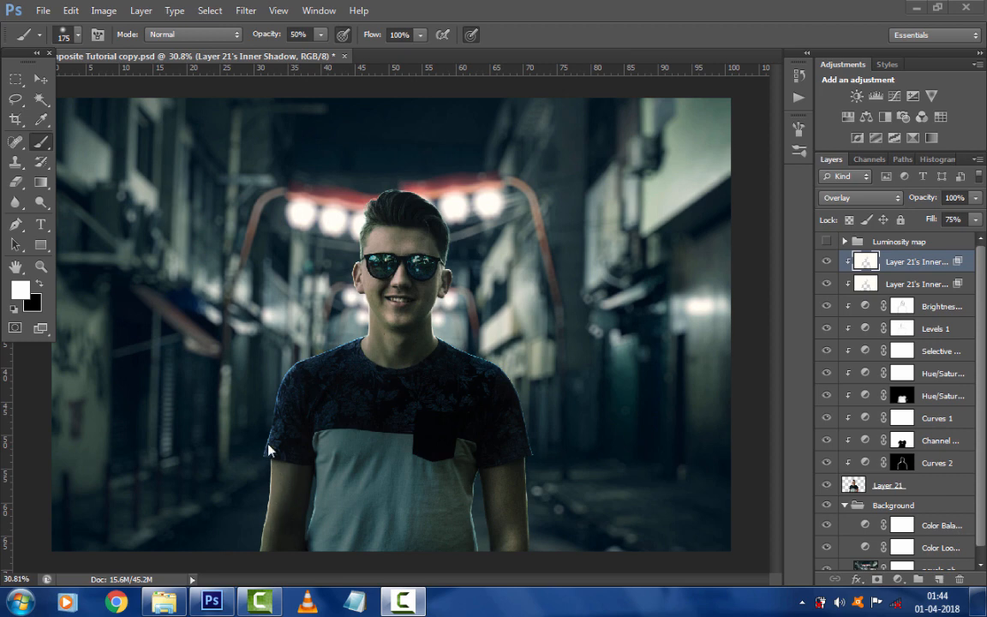
Add a black mask to the top Inner Shadow layer and reveal the edge light on the man's forearm with white at 50% opacity
left_click(876, 580)
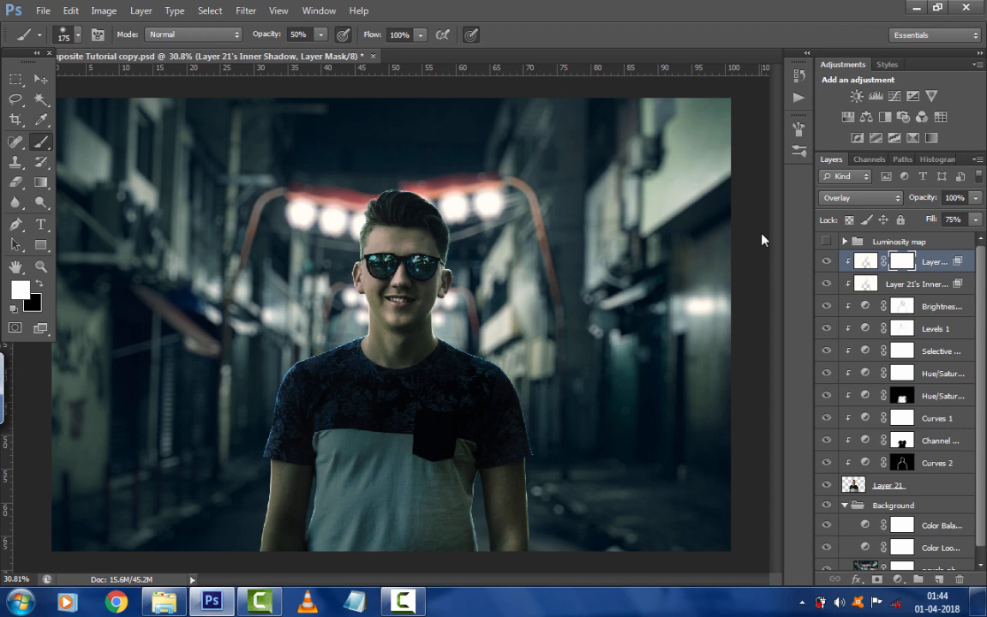
key("ctrl+i")
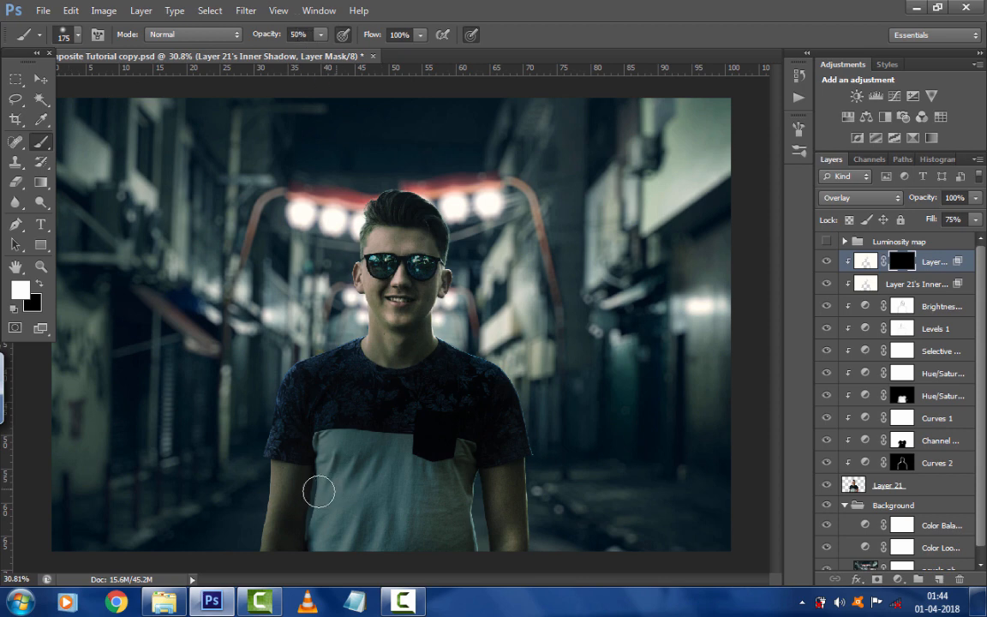
mouse_move(265, 517)
left_mouse_down()
mouse_move(267, 468)
mouse_move(266, 529)
mouse_move(267, 497)
left_mouse_up()
Reduce the brush to 40 px and paint the edge light back in around the man's neck and shoulder on the mask
left_click(369, 314, "ctrl")
left_click(371, 314, "ctrl")
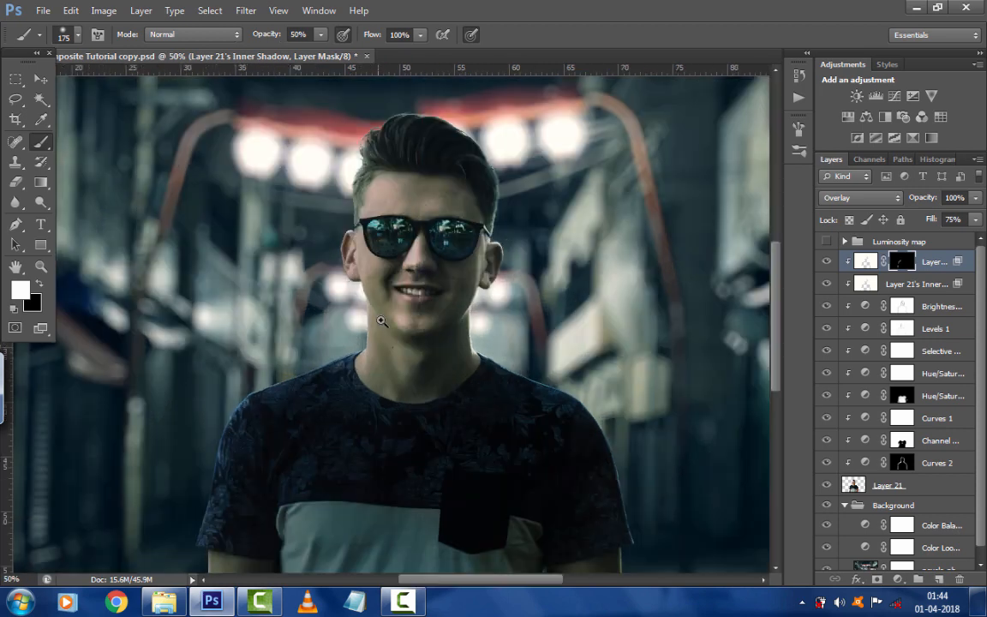
left_click_drag(376, 315, 372, 343)
key("bracketleft")
key("bracketleft")
key("bracketleft")
key("bracketleft")
key("bracketleft")
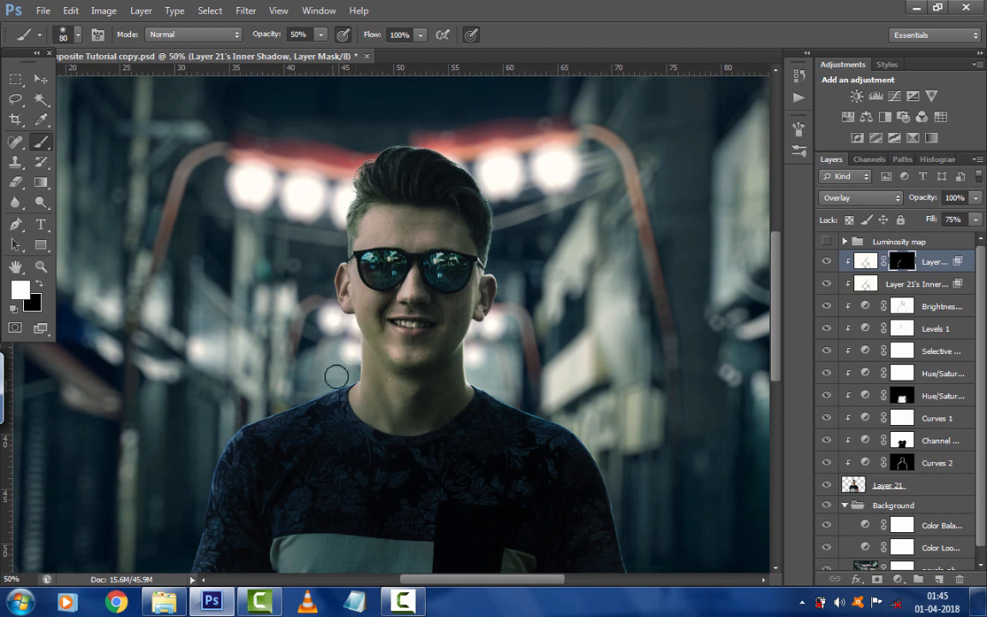
key("bracketleft")
key("bracketleft")
key("bracketleft")
key("bracketleft")
left_click_drag(278, 87, 284, 147)
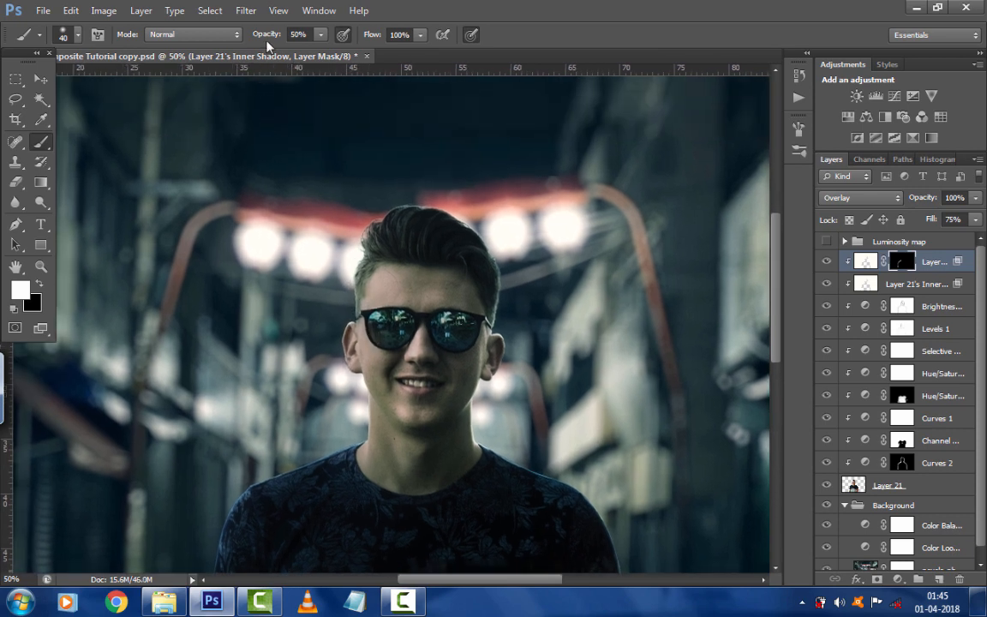
Raise the brush opacity to 59% and reveal the edge light along the side of the head, the shoulder and the sleeve
left_click_drag(265, 35, 273, 35)
mouse_move(360, 284)
left_mouse_down()
mouse_move(363, 224)
mouse_move(359, 320)
left_mouse_up()
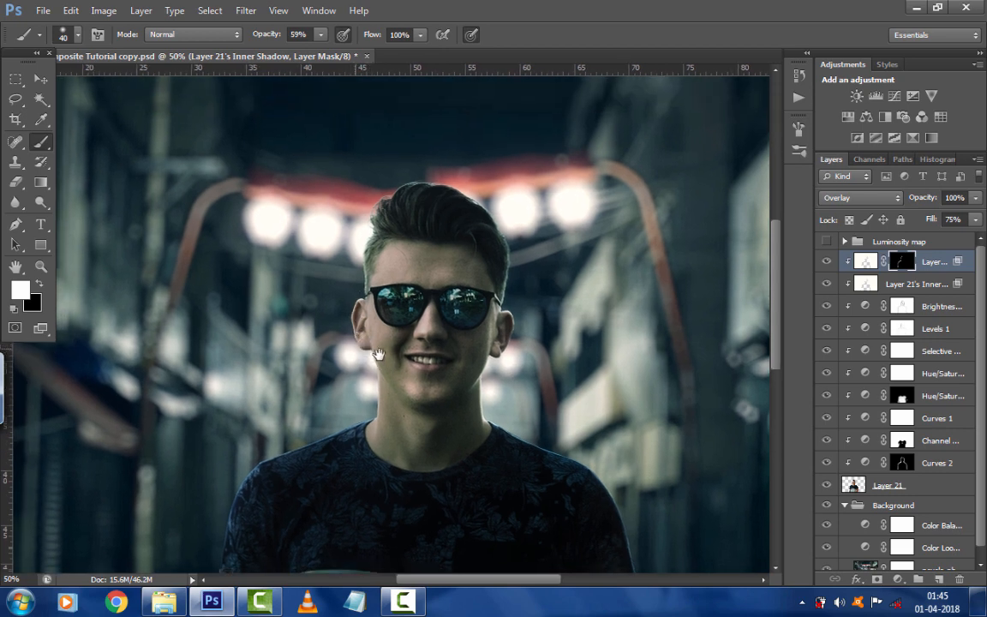
left_click_drag(378, 354, 365, 323)
left_click_drag(365, 386, 413, 337)
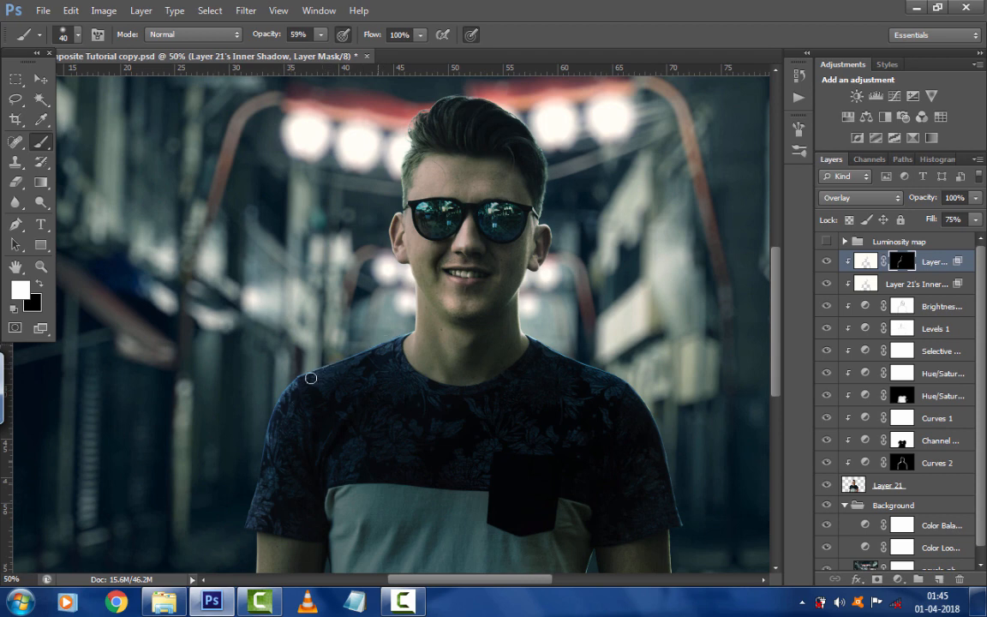
left_click_drag(311, 377, 346, 324)
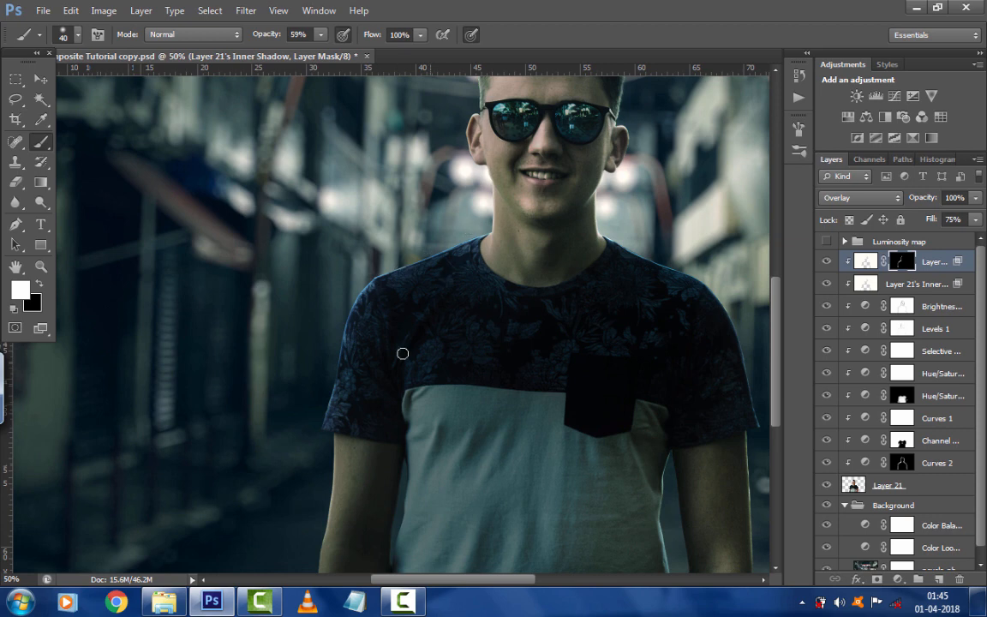
left_click_drag(402, 353, 350, 344)
Soften the edge light along the man's arm by painting black on the mask with a 200 px brush
key("x")
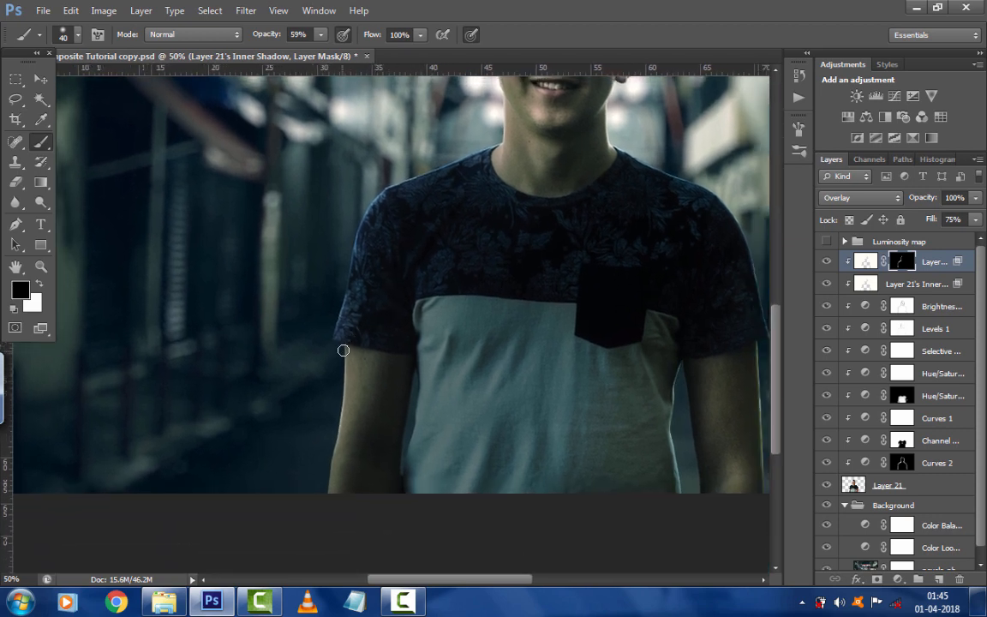
key("bracketright")
key("bracketright")
key("bracketright")
key("bracketright")
key("bracketright")
key("bracketright")
key("bracketright")
key("bracketright")
key("bracketright")
key("bracketright")
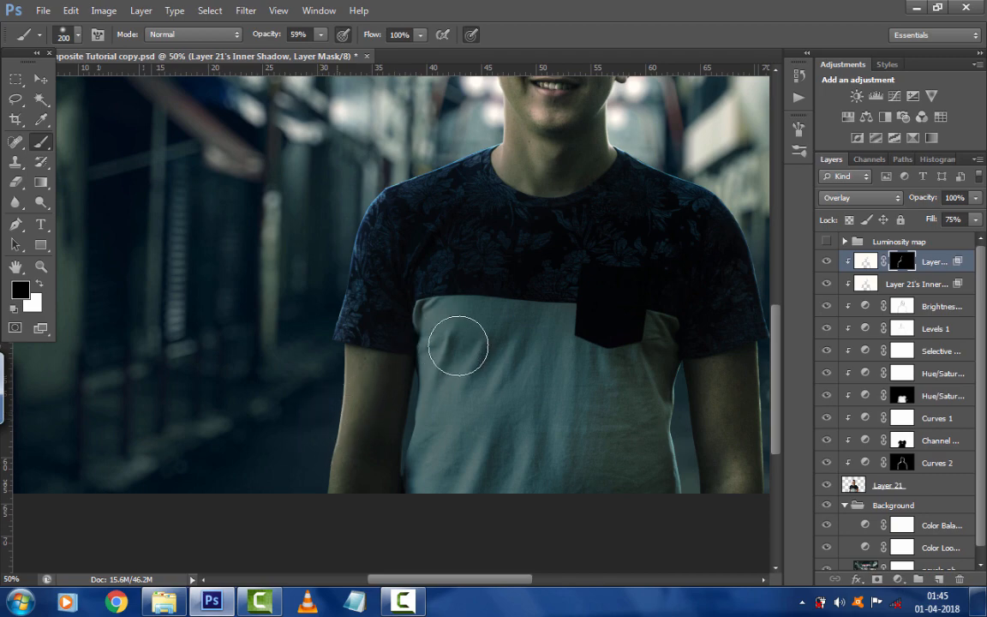
left_click_drag(463, 339, 391, 374)
left_click(377, 393, "alt")
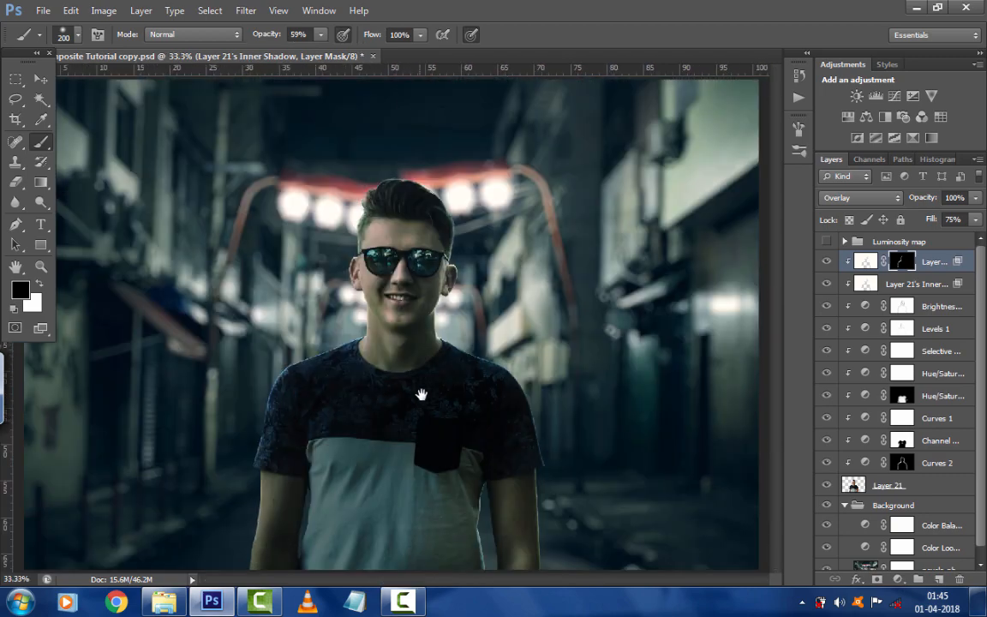
left_click(301, 447, "ctrl")
left_click_drag(303, 447, 370, 290)
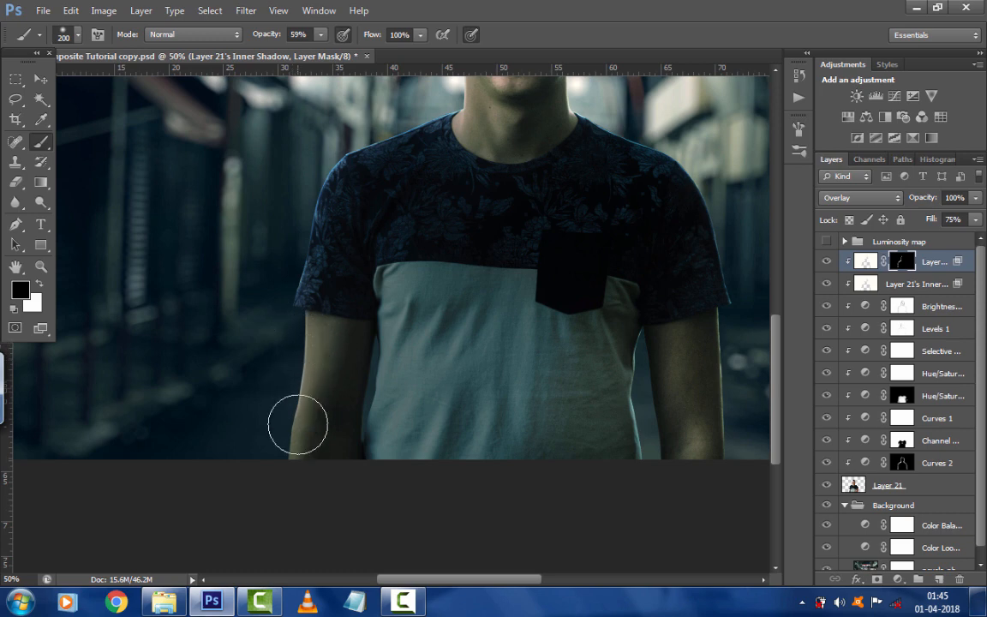
mouse_move(448, 320)
left_mouse_down()
mouse_move(409, 364)
mouse_move(430, 363)
mouse_move(395, 335)
mouse_move(342, 380)
left_mouse_up()
Add a layer mask to the lower Inner Shadow layer and invert it to black
left_click(878, 286)
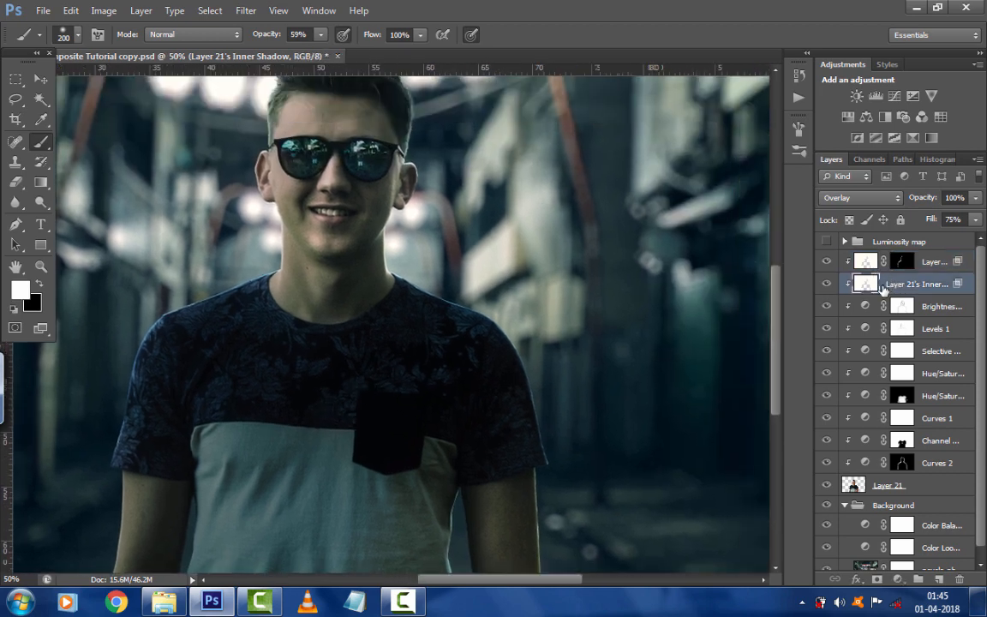
left_click(876, 580)
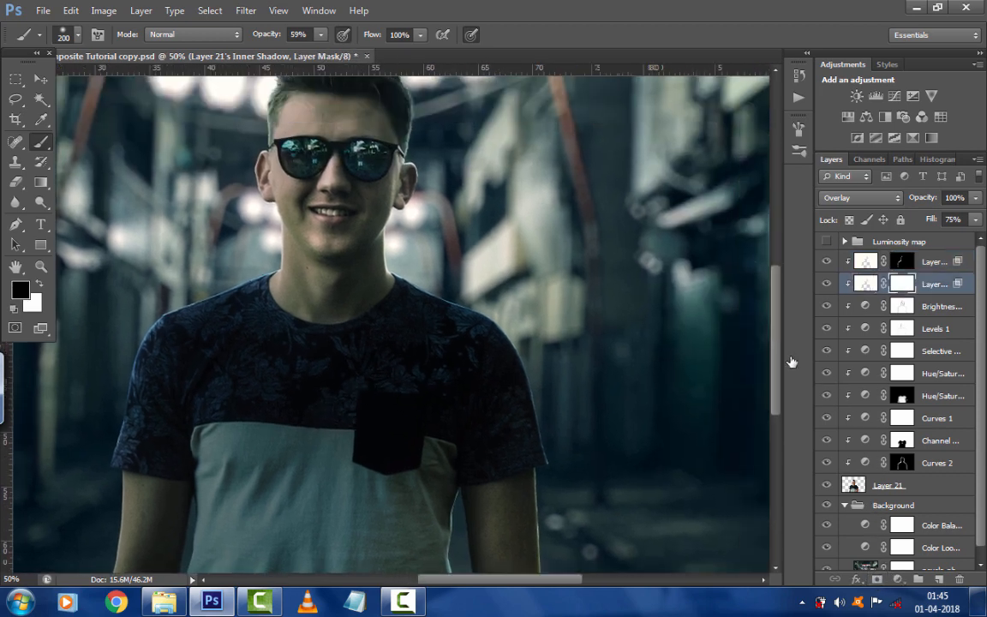
left_click_drag(627, 330, 610, 366)
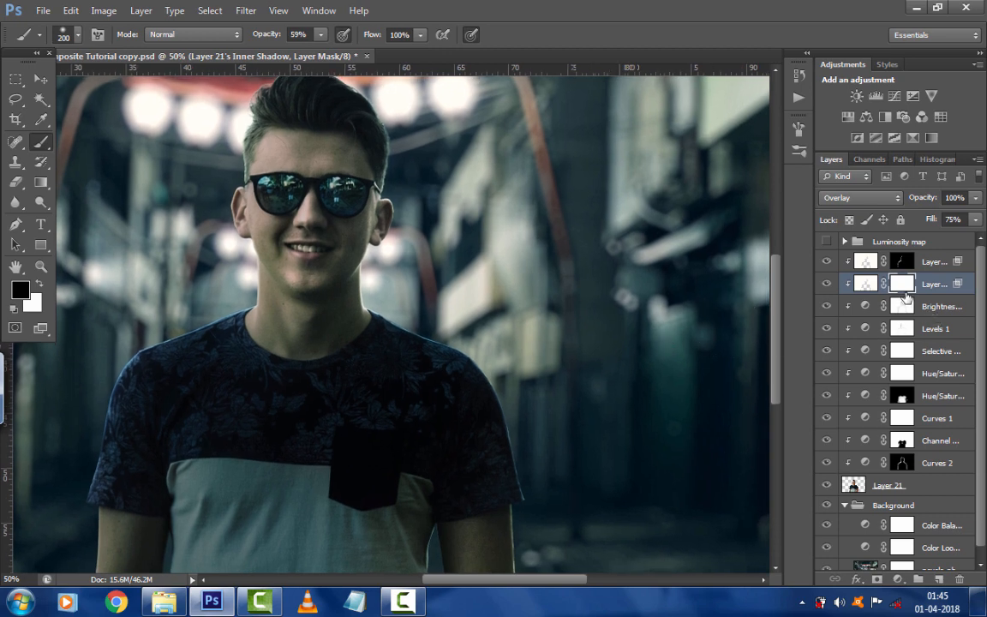
left_click_drag(904, 294, 868, 283)
key("ctrl+i")
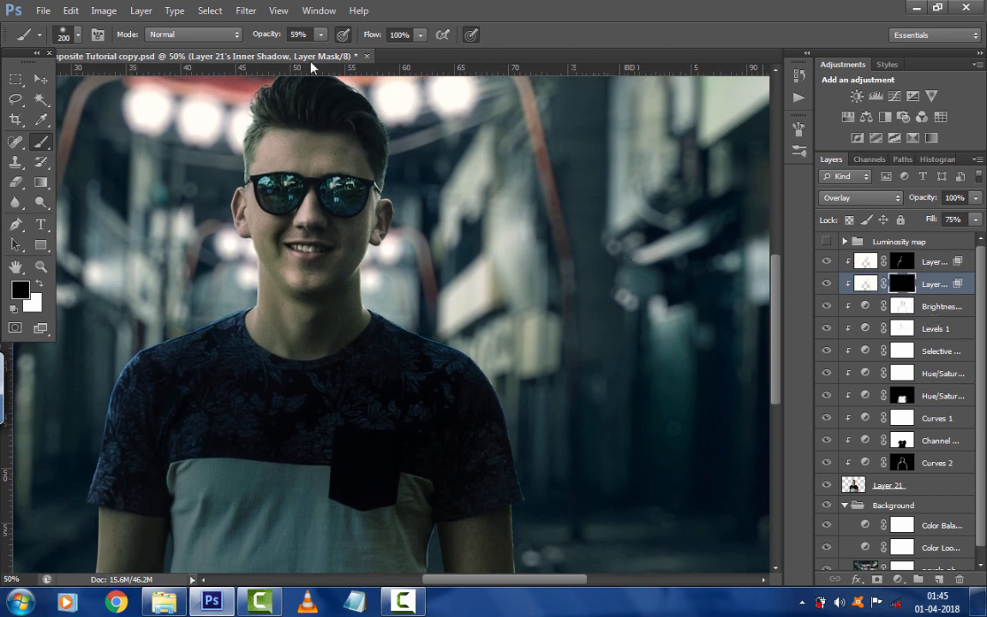
Paint white on the lower Inner Shadow mask along the pocket-side shoulder and arm, using a 100 px brush at 70% opacity
left_click_drag(269, 39, 275, 40)
type("70")
key("Return")
key("x")
key("bracketleft")
key("bracketleft")
key("bracketleft")
key("bracketleft")
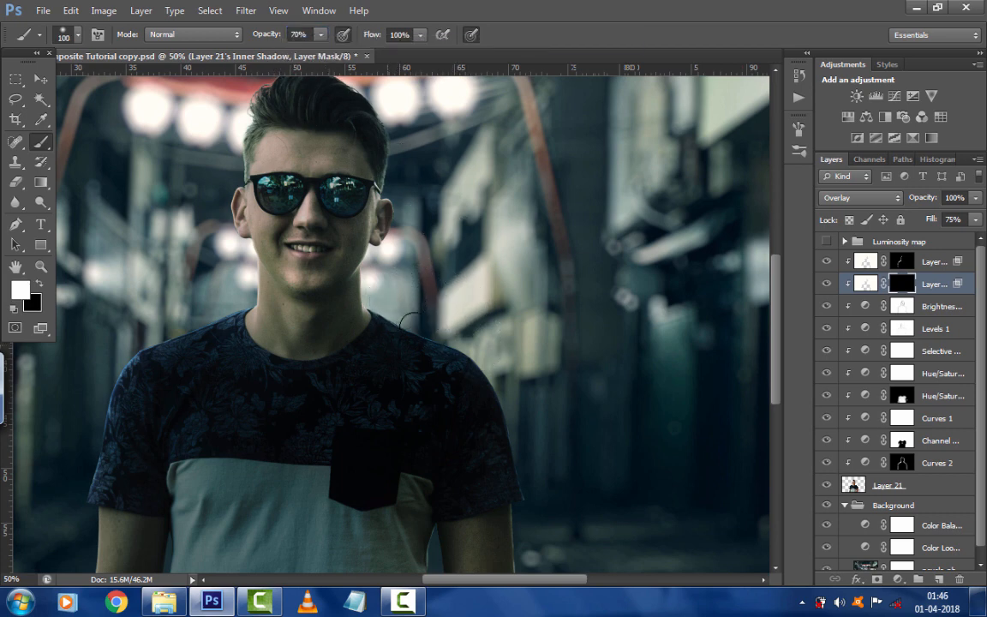
mouse_move(395, 323)
left_mouse_down()
mouse_move(493, 356)
mouse_move(425, 293)
mouse_move(433, 224)
left_mouse_up()
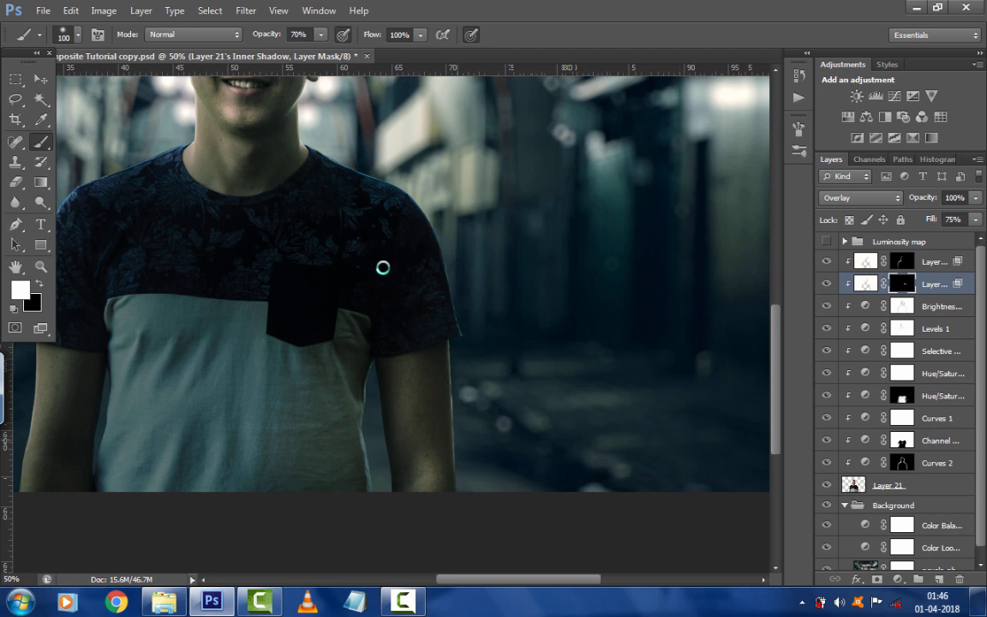
left_click_drag(379, 256, 419, 326)
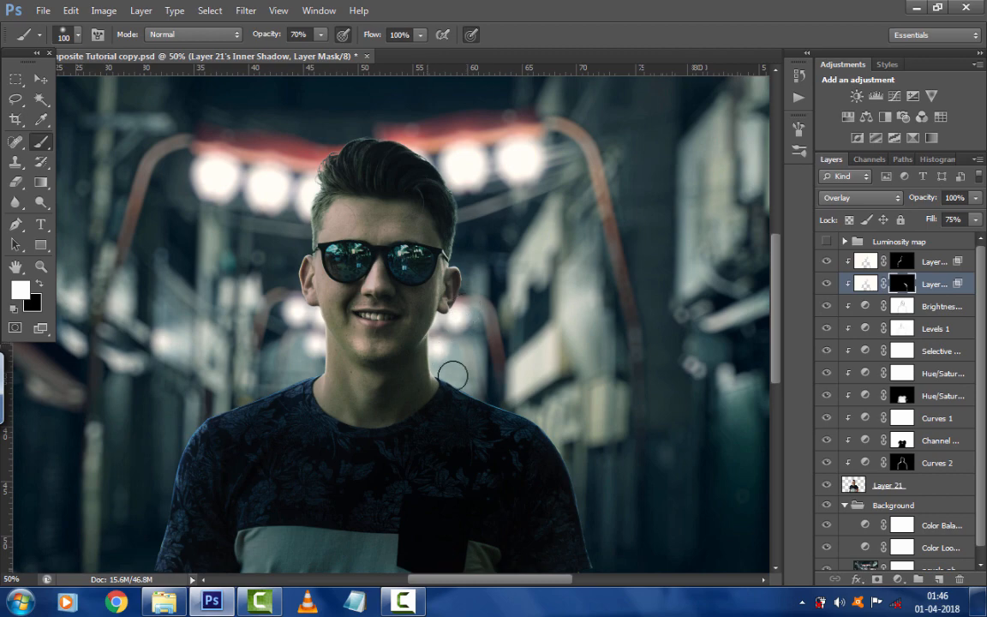
Continue revealing the lower Inner Shadow's edge light around the neck and across to the other shoulder
left_click_drag(455, 393, 454, 333)
left_click_drag(540, 393, 515, 325)
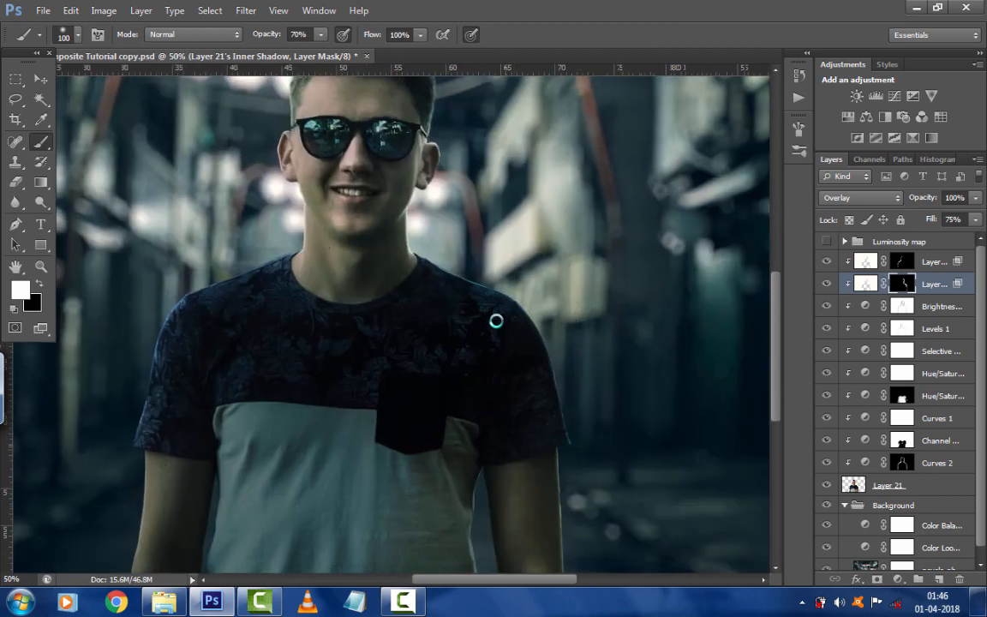
mouse_move(335, 309)
left_mouse_down()
mouse_move(362, 306)
mouse_move(447, 260)
left_mouse_up()
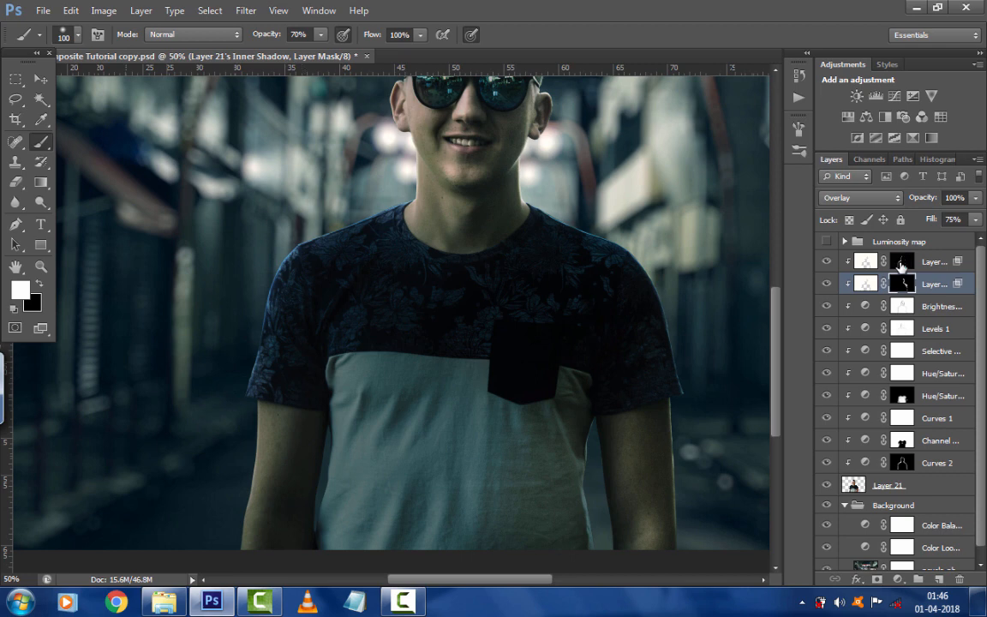
Touch up the top Inner Shadow layer's mask with white around the head and neck, and fit the image on screen
left_click(902, 266)
left_click_drag(449, 220, 422, 345)
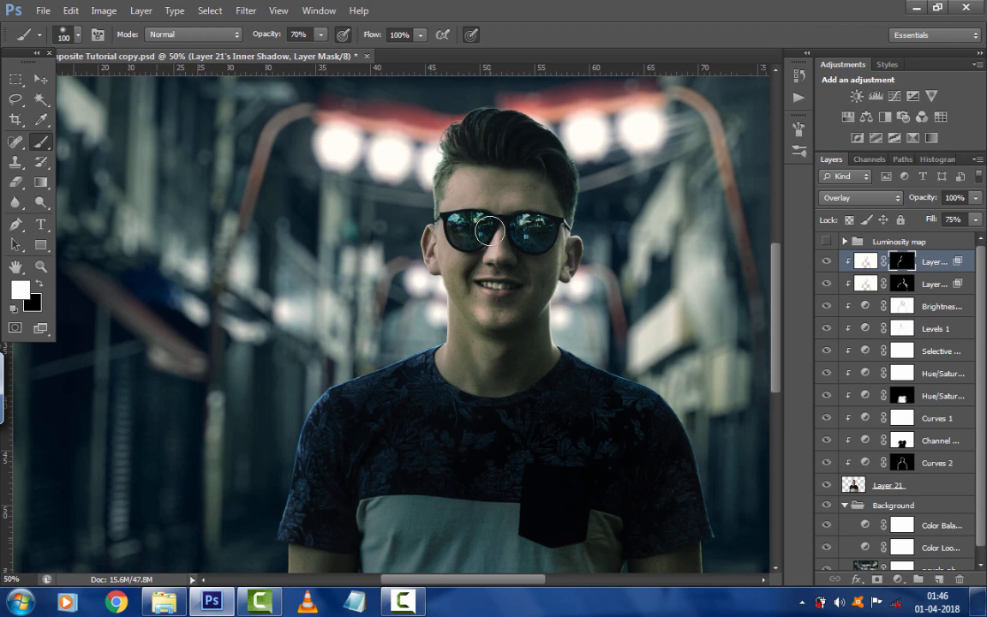
key("z")
right_click(605, 281)
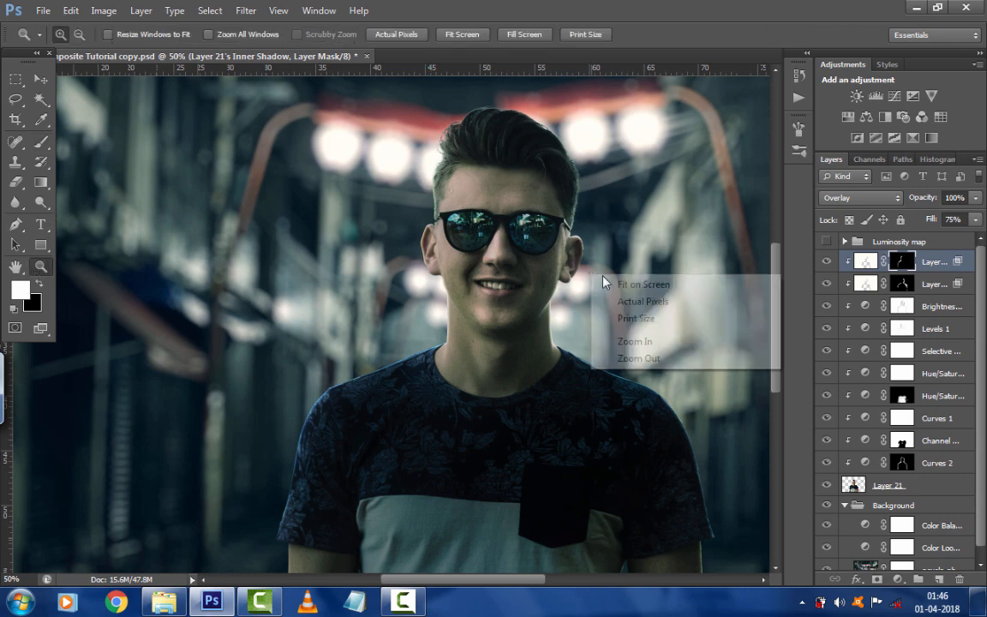
left_click(607, 283)
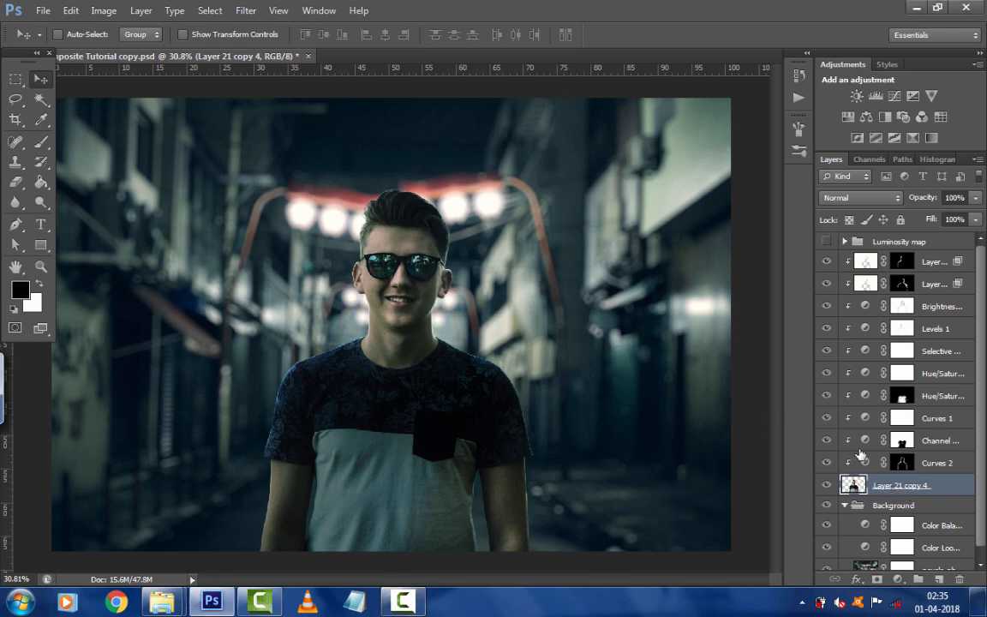
Duplicate the man's layer, Layer 21 copy 4, and move the original above the top Inner Shadow layer, unclipped
key("ctrl+j")
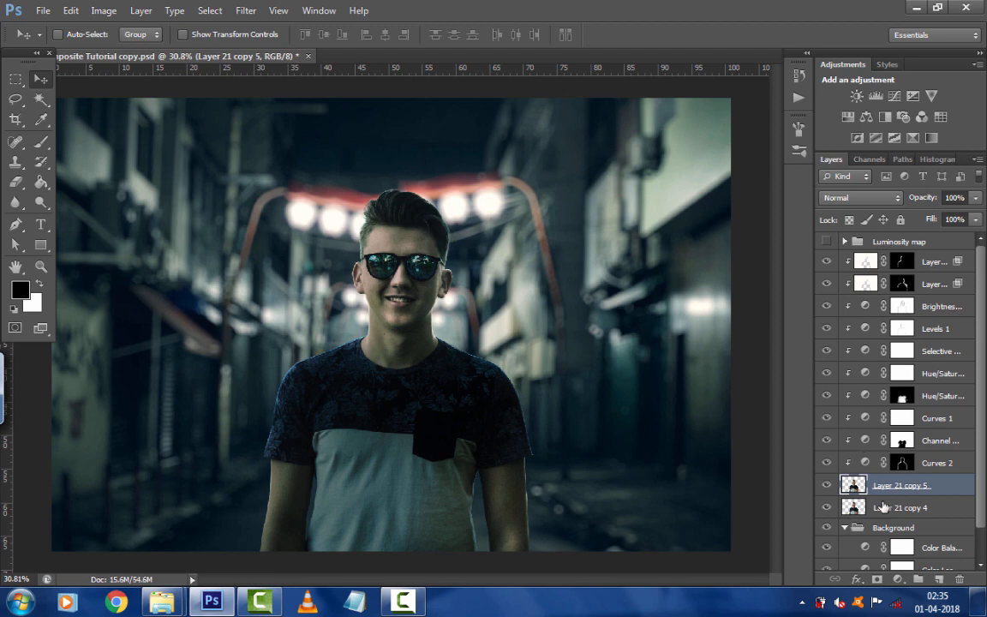
left_click_drag(879, 512, 917, 254)
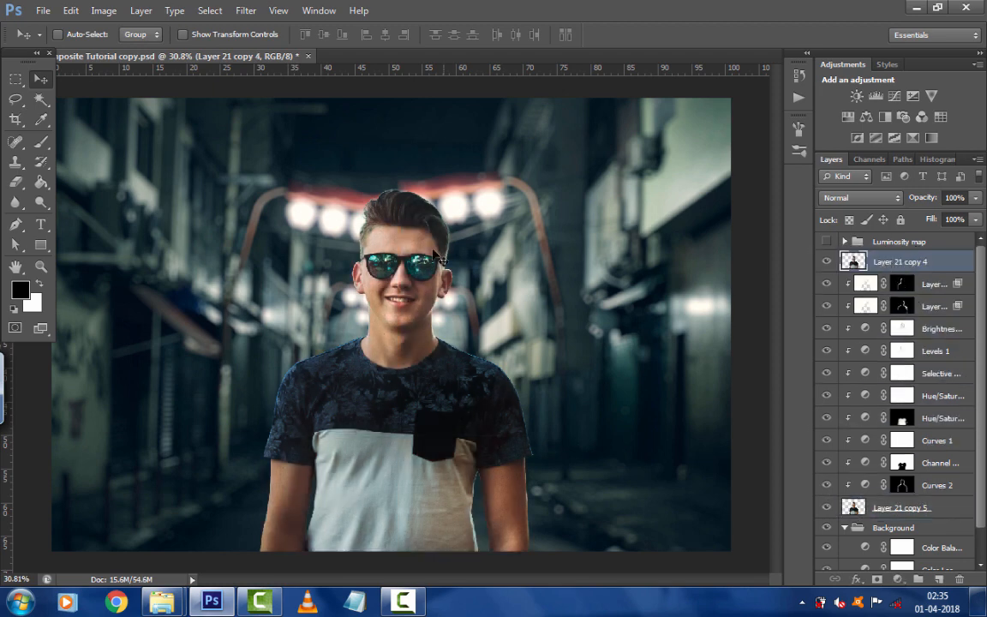
Start a Pen path on Layer 21 copy 4 and trace the upper edge of the lens over the man's left eye
scroll(416, 265, "up", 3)
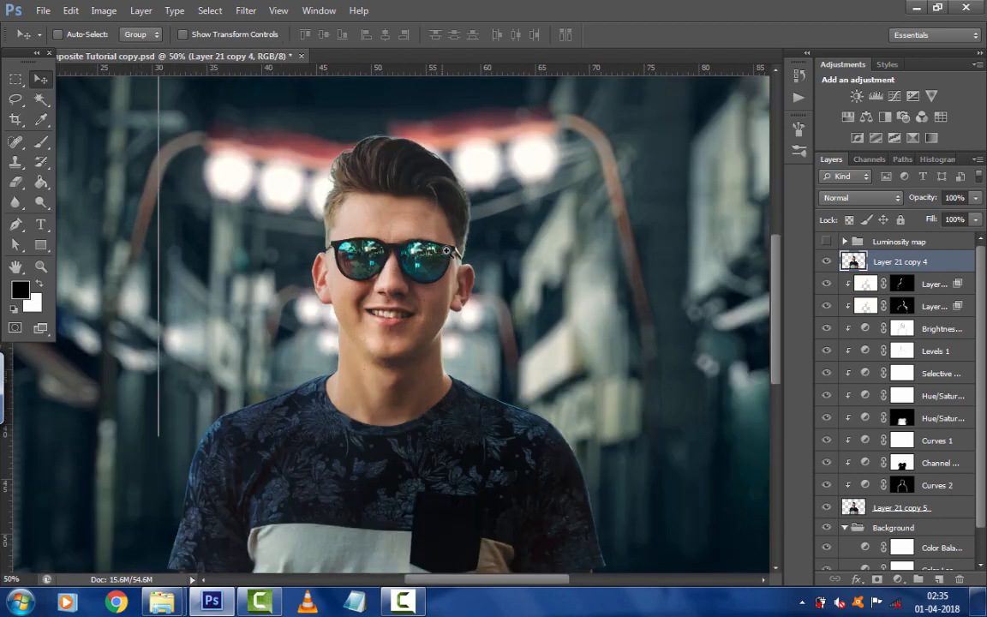
scroll(443, 254, "up", 1)
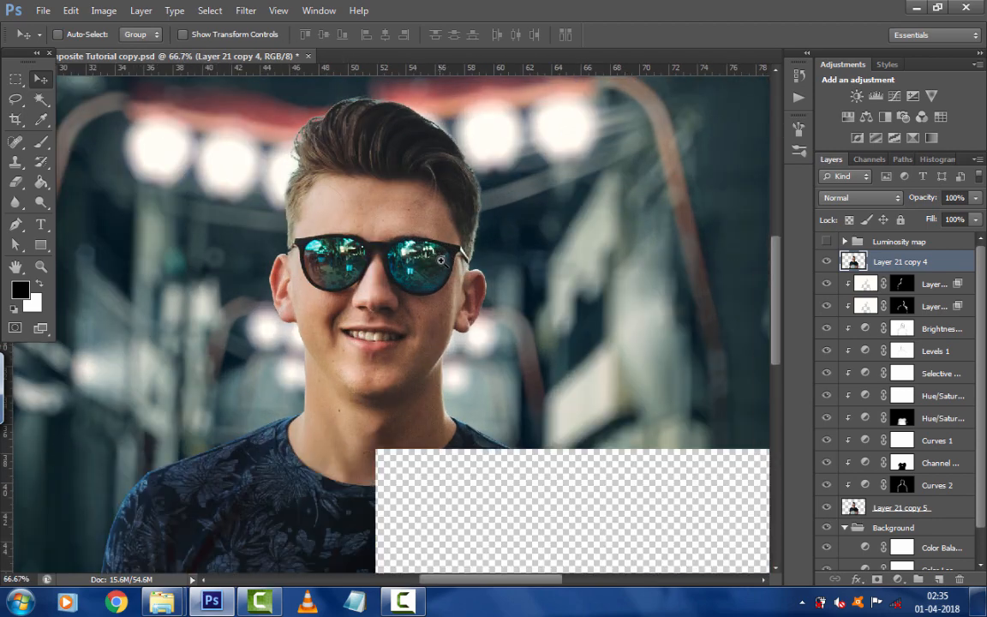
scroll(440, 263, "up", 1)
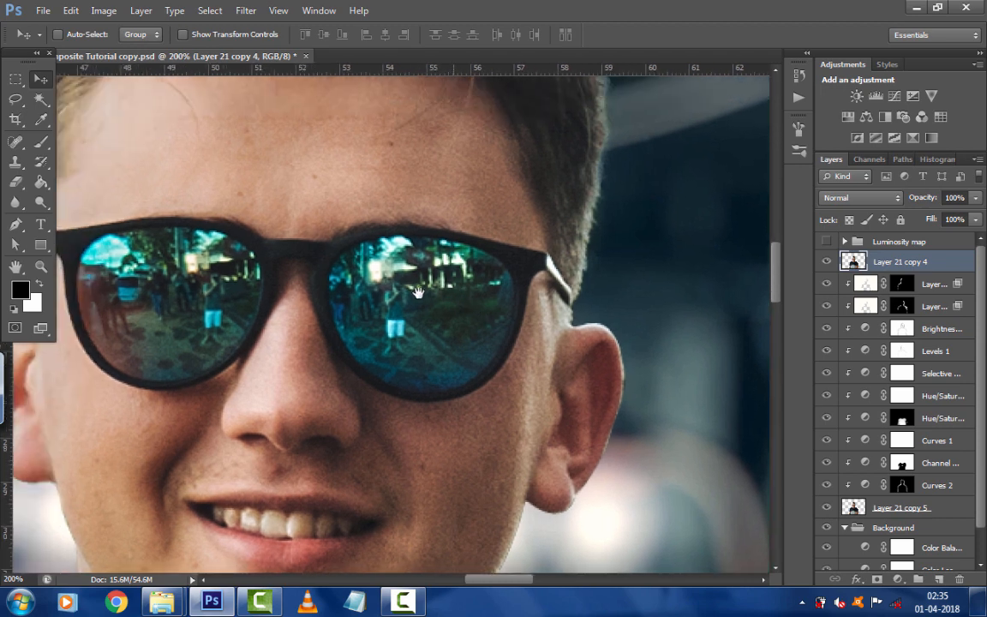
left_click_drag(308, 283, 444, 365)
left_click(17, 224)
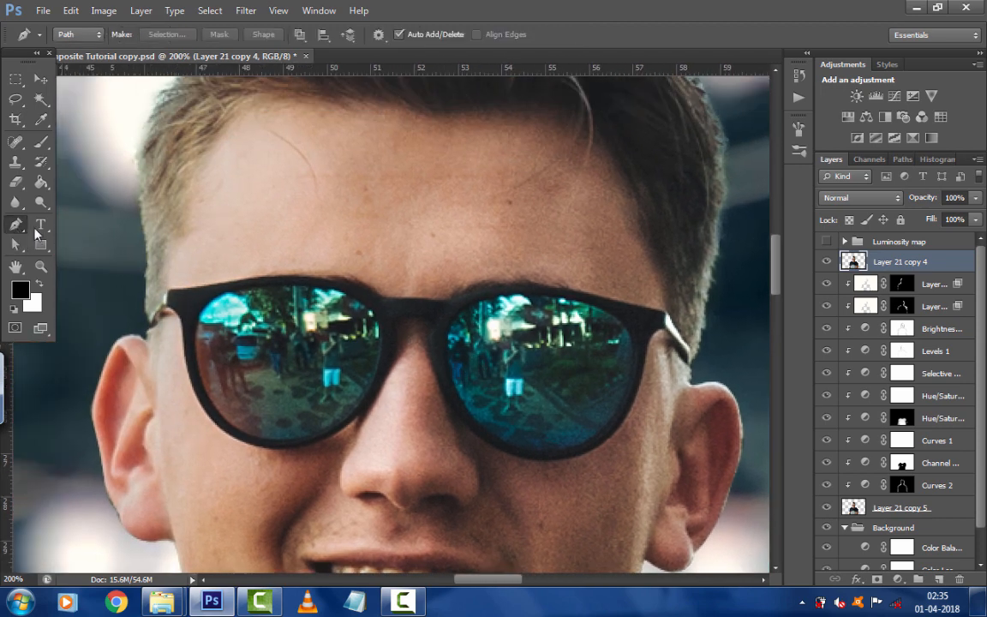
left_click(428, 329, "ctrl")
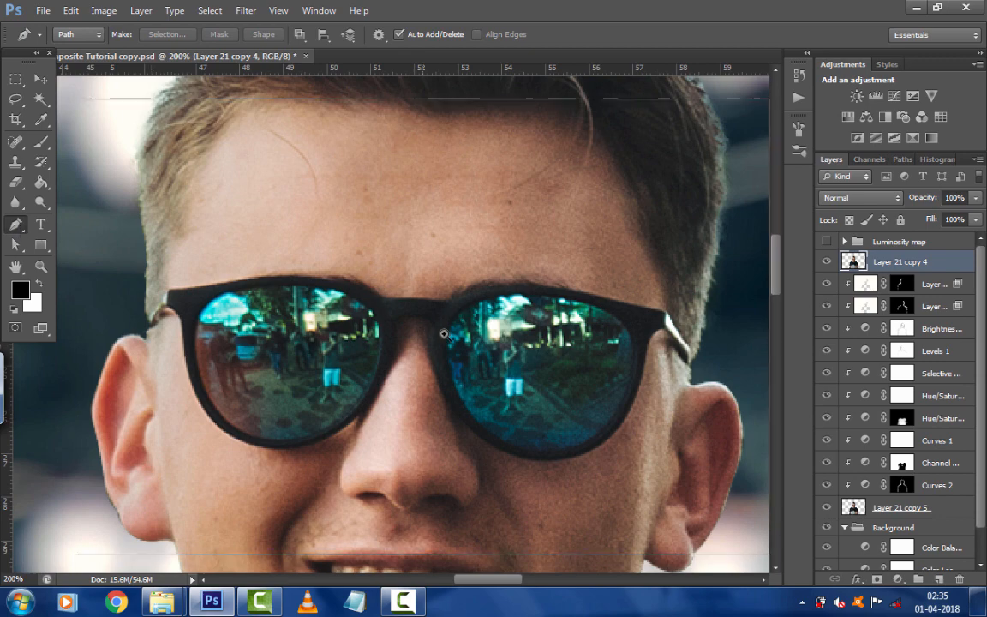
left_click_drag(460, 317, 304, 355)
left_click(406, 320, "ctrl")
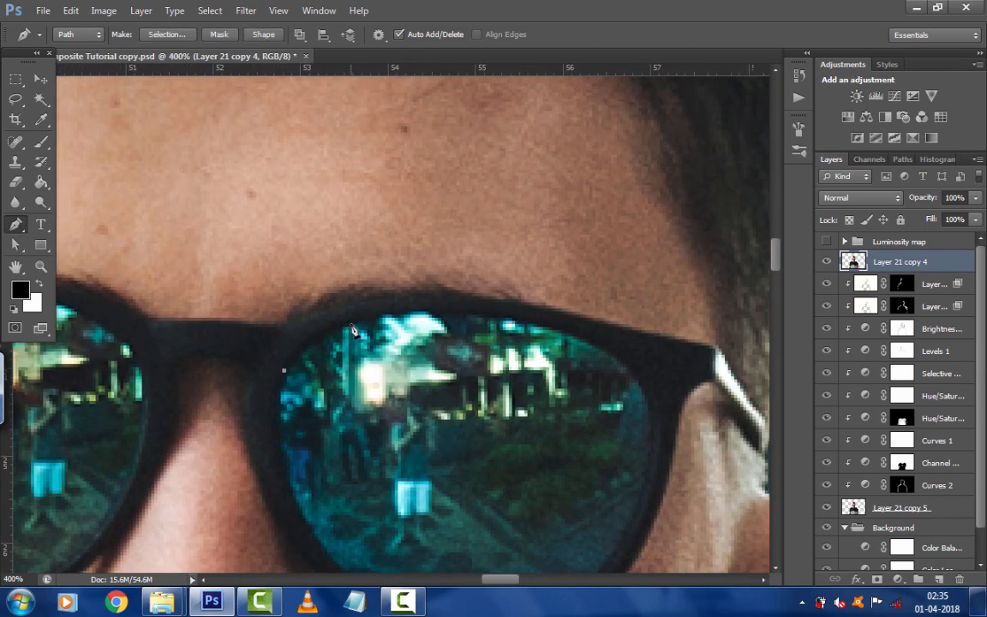
left_click_drag(366, 316, 341, 300)
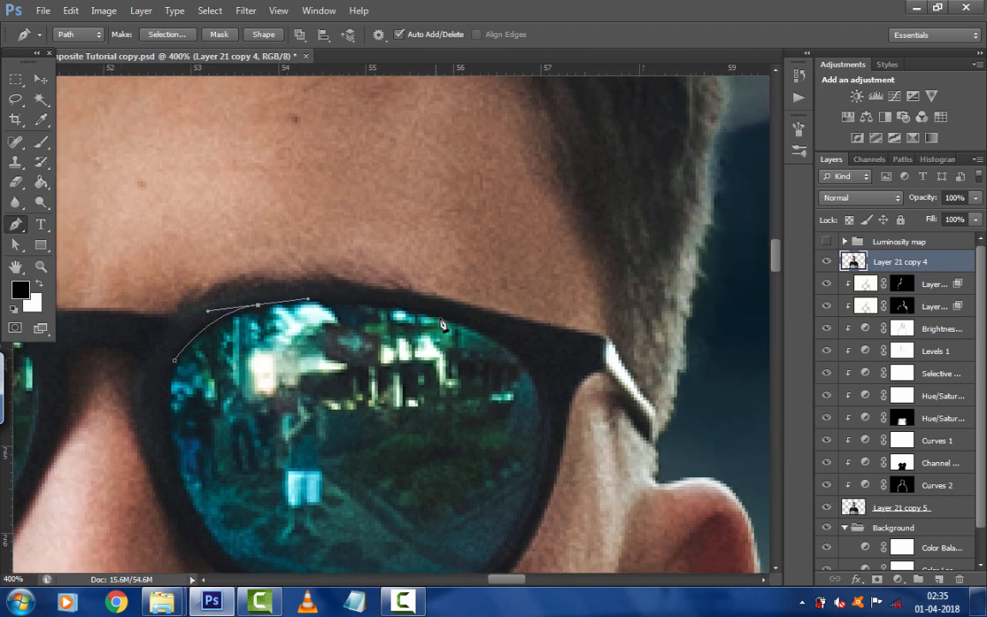
left_click_drag(438, 317, 485, 329)
Continue the lens path down its outer side and along its lower edge with curved anchor points
left_click_drag(514, 368, 550, 287)
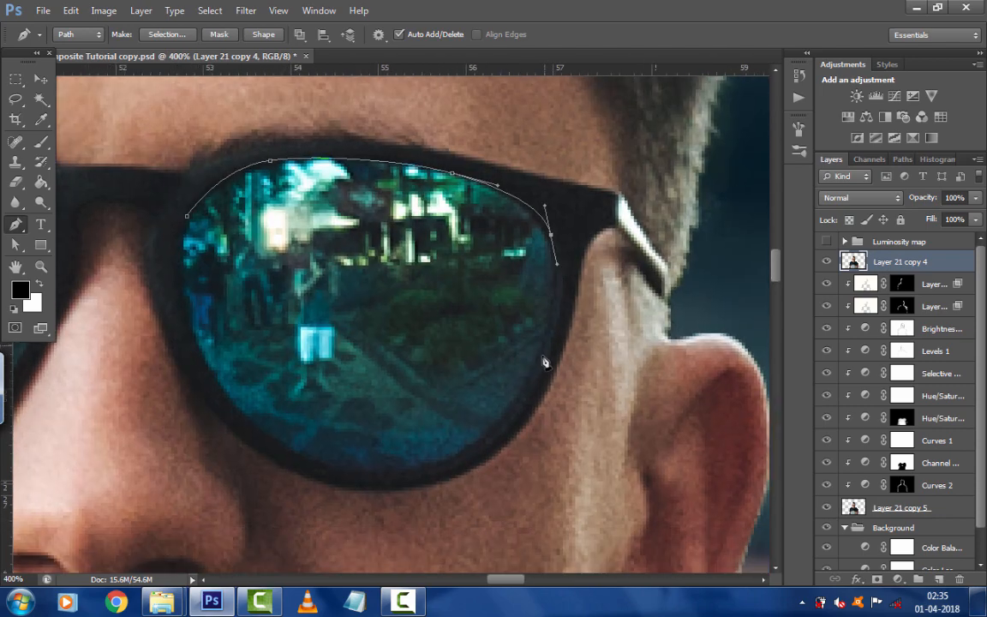
left_click_drag(540, 367, 513, 411)
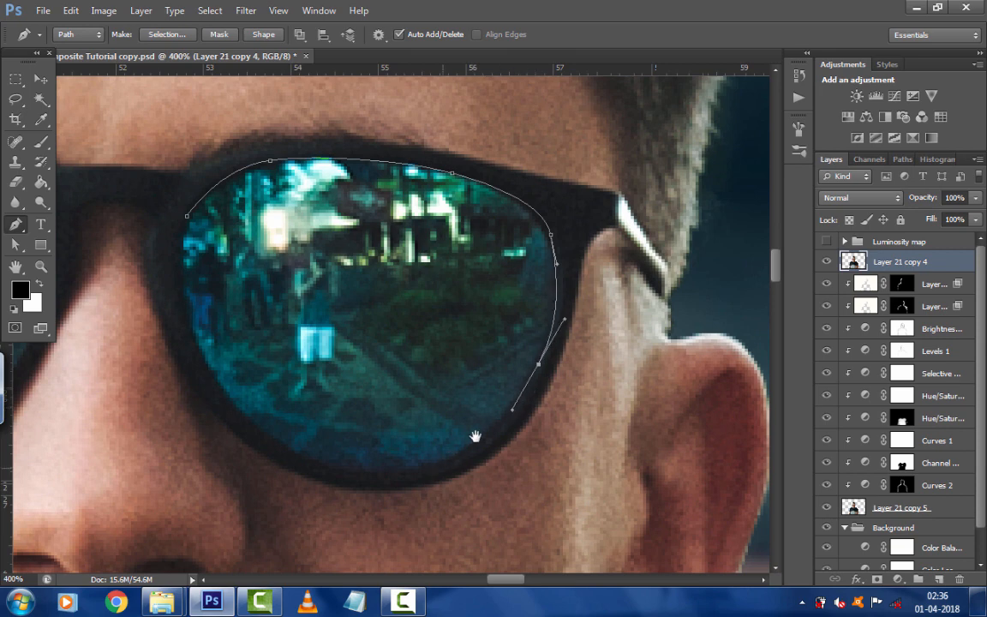
mouse_move(476, 440)
left_mouse_down()
mouse_move(517, 401)
mouse_move(459, 433)
left_mouse_up()
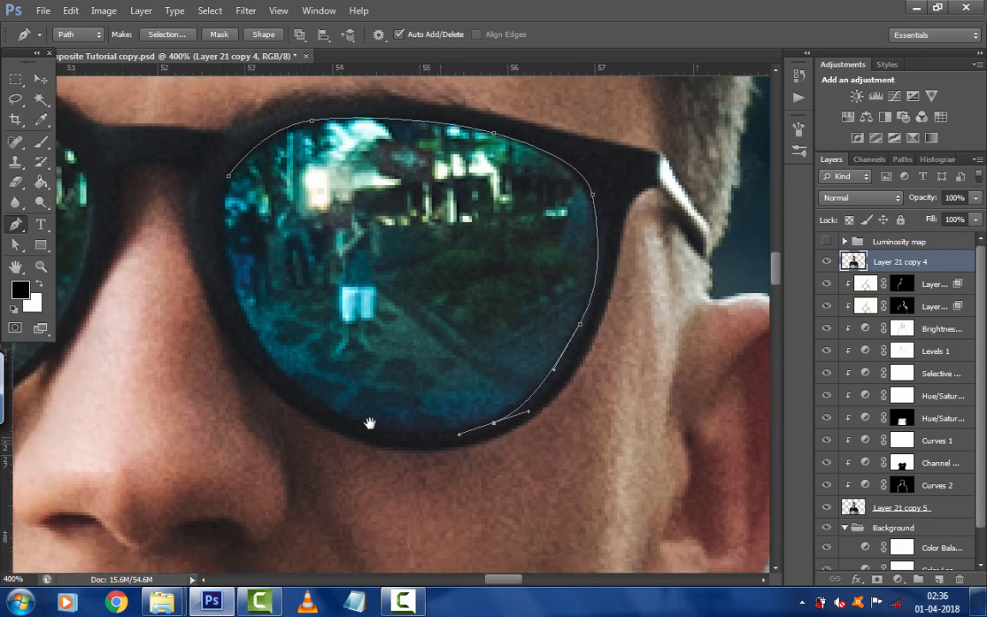
left_click_drag(371, 431, 418, 443)
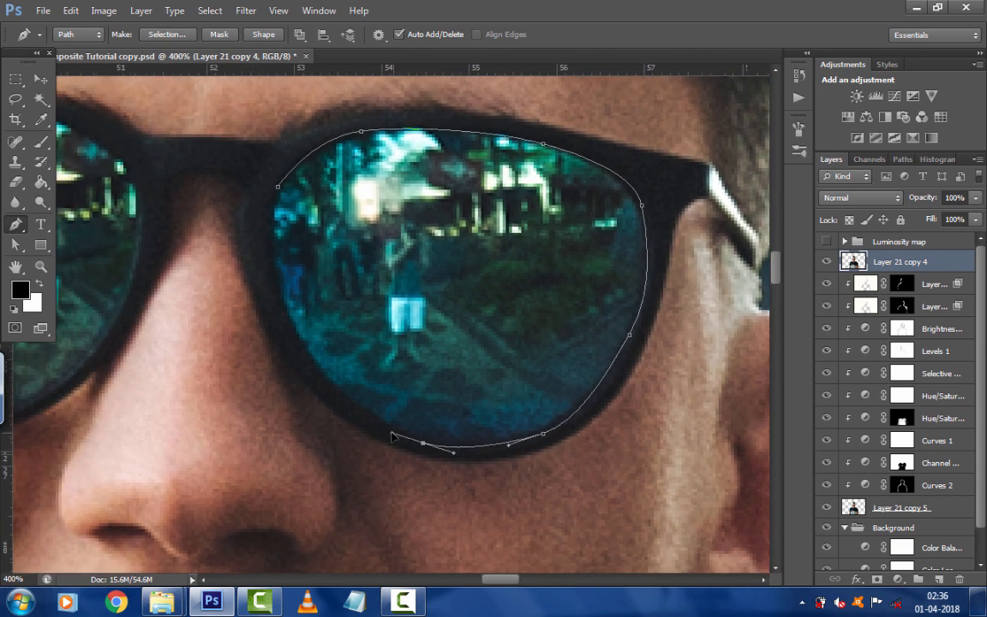
left_click_drag(414, 441, 378, 425)
Trace the nose side of the left-eye lens and close the path at its starting point
left_click_drag(294, 312, 310, 330)
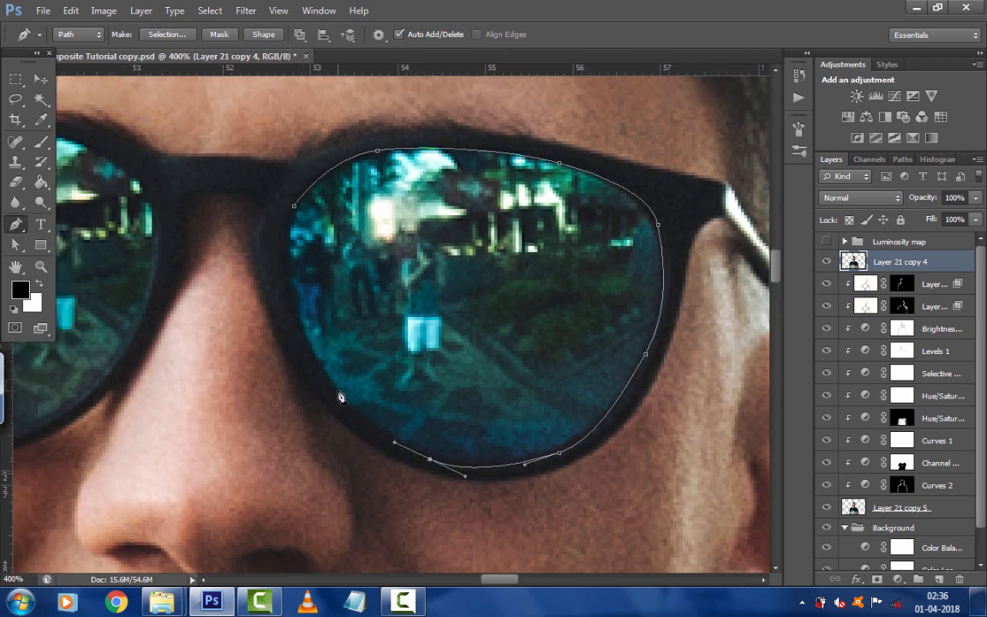
left_click_drag(338, 387, 312, 361)
left_click_drag(311, 353, 310, 351)
left_click_drag(293, 305, 320, 379)
left_click_drag(319, 364, 317, 334)
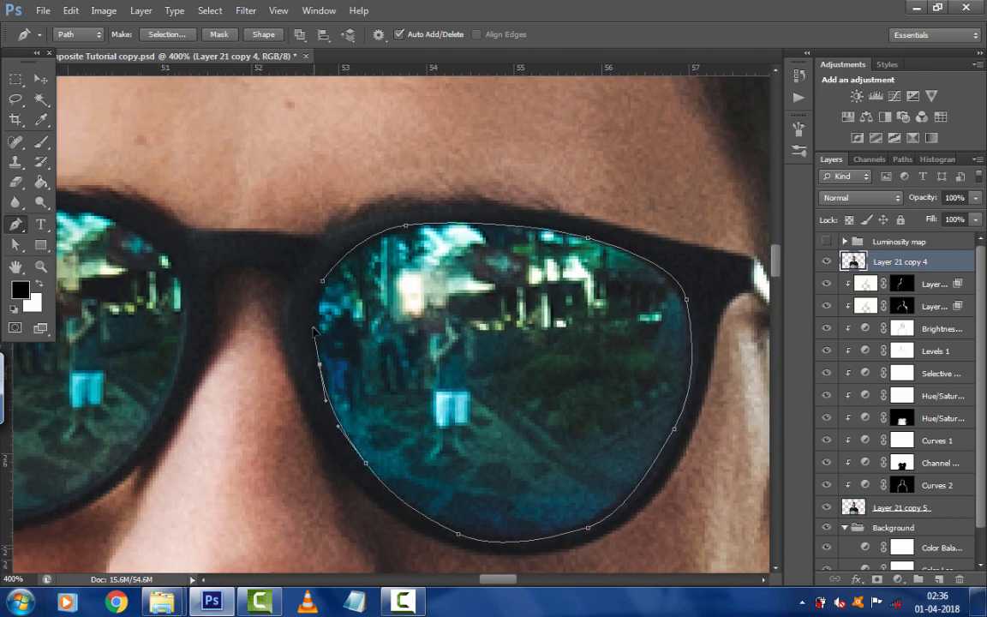
left_click(323, 279)
key("ctrl+minus")
key("ctrl+minus")
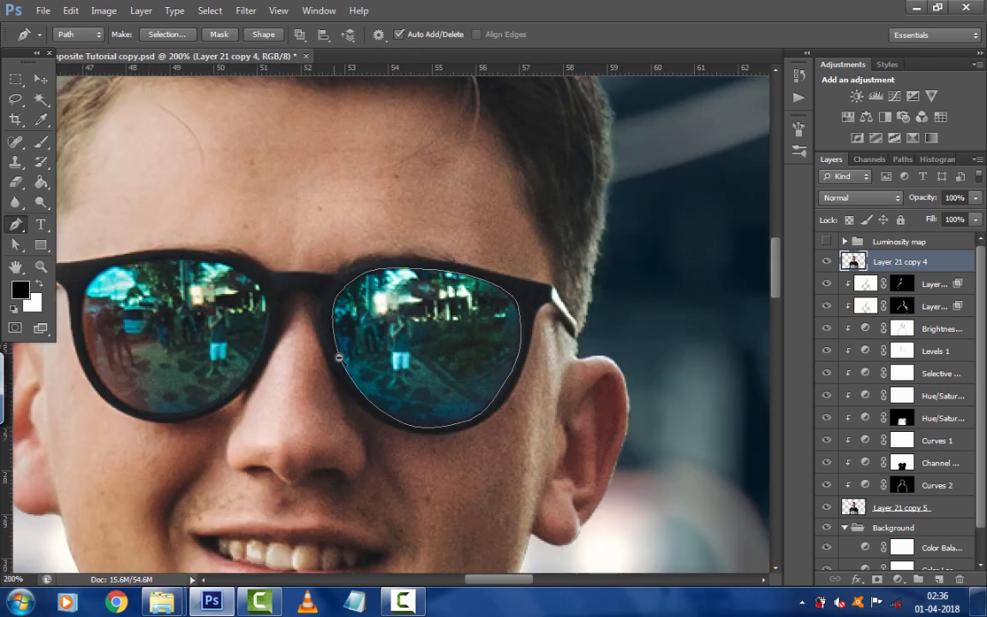
left_click_drag(339, 358, 388, 344)
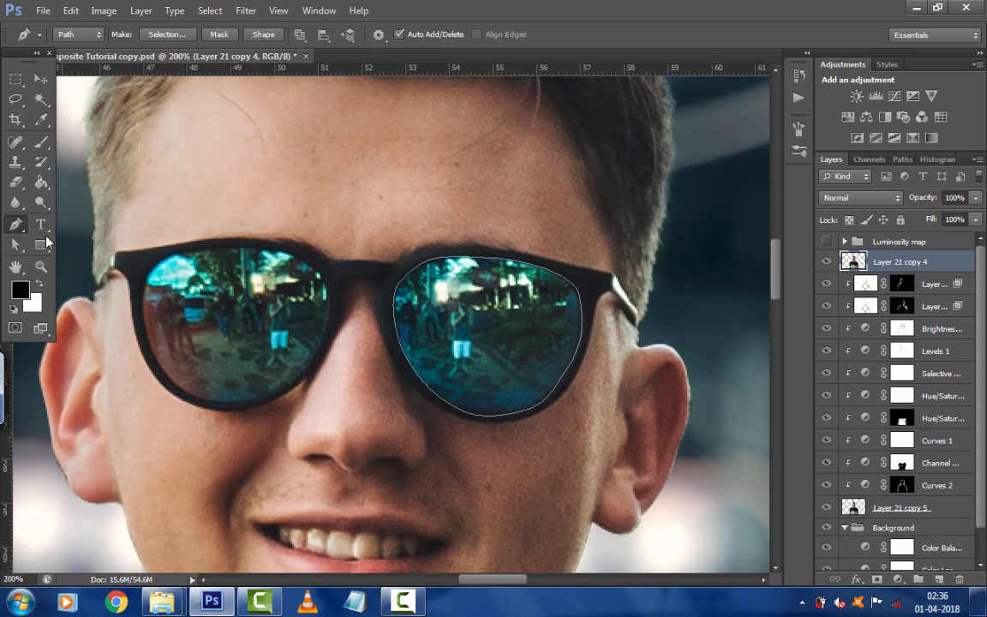
right_click(15, 225)
left_click(95, 253)
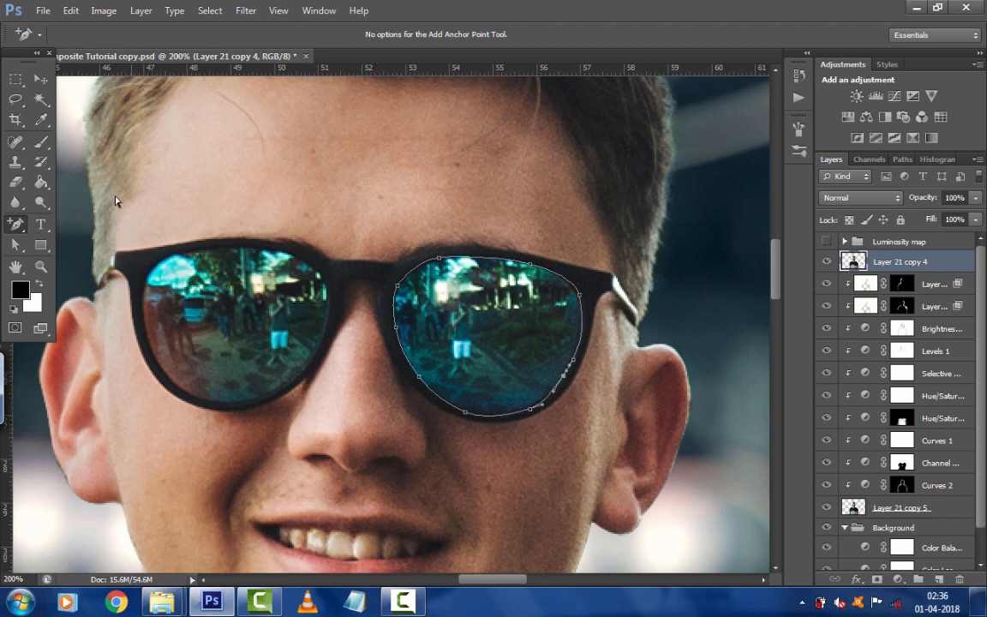
left_click(40, 78)
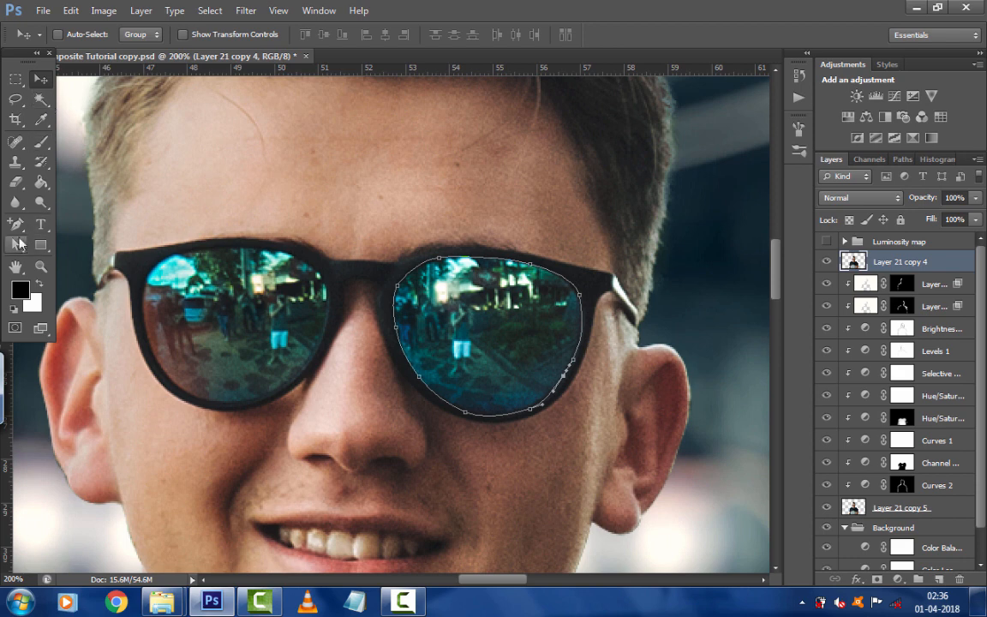
right_click(15, 224)
left_click(69, 224)
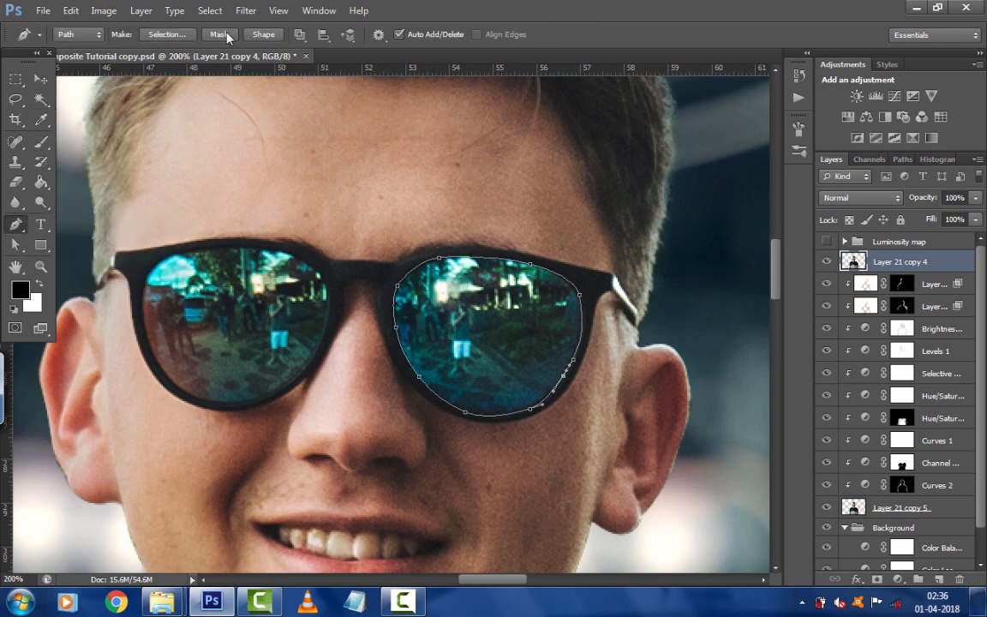
Convert the closed lens path to a selection and copy that lens to a new layer
left_click(158, 35)
left_click(565, 170)
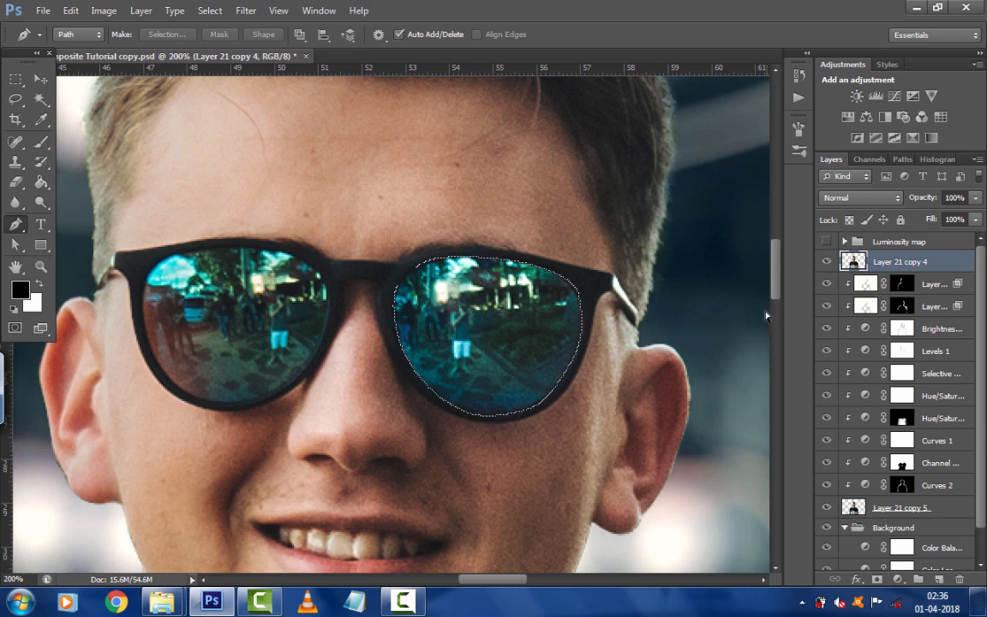
key("ctrl+j")
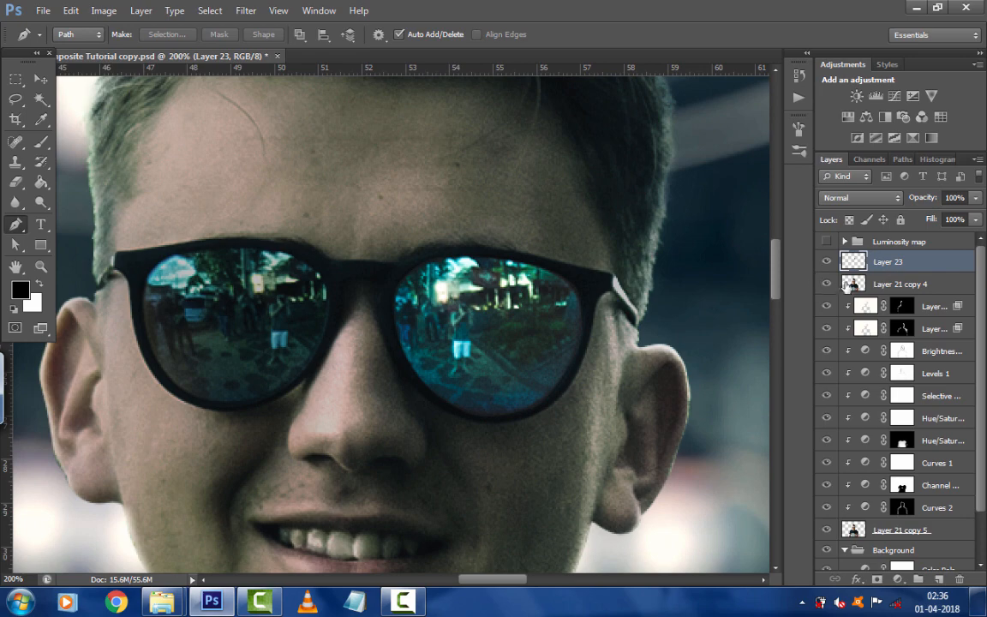
Start another Pen path on Layer 21 copy 4, tracing the nose side of the lens over the man's right eye
left_click(848, 285)
key("ctrl+plus")
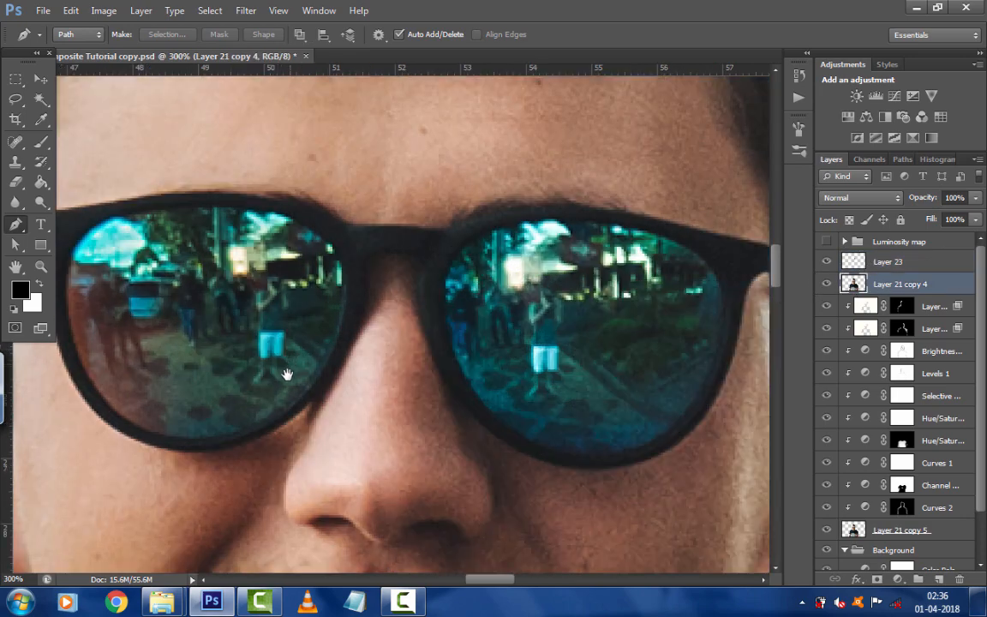
left_click_drag(286, 374, 361, 387)
key("ctrl+plus")
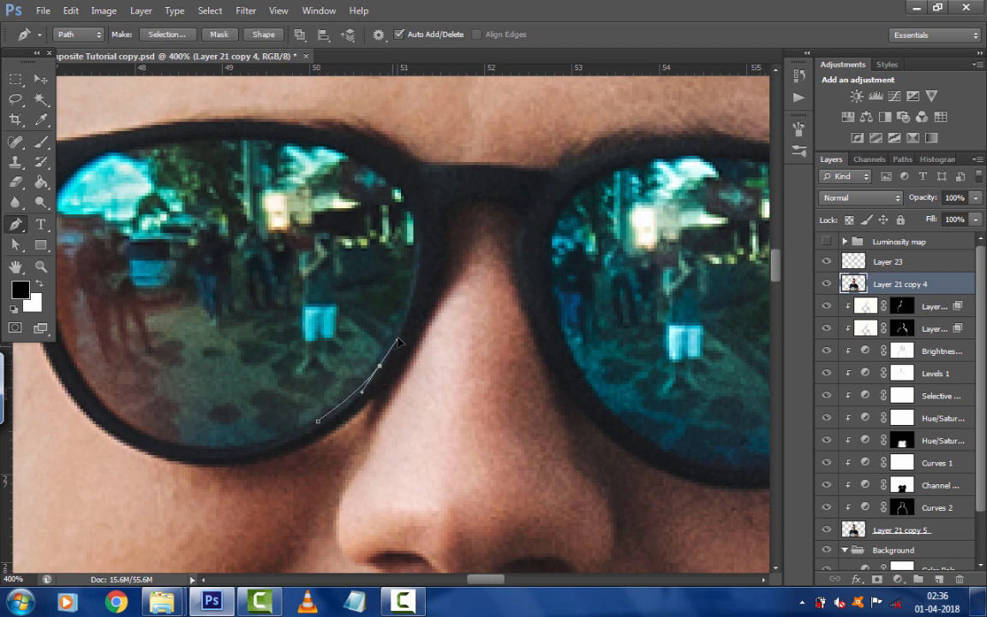
left_click_drag(421, 270, 412, 295)
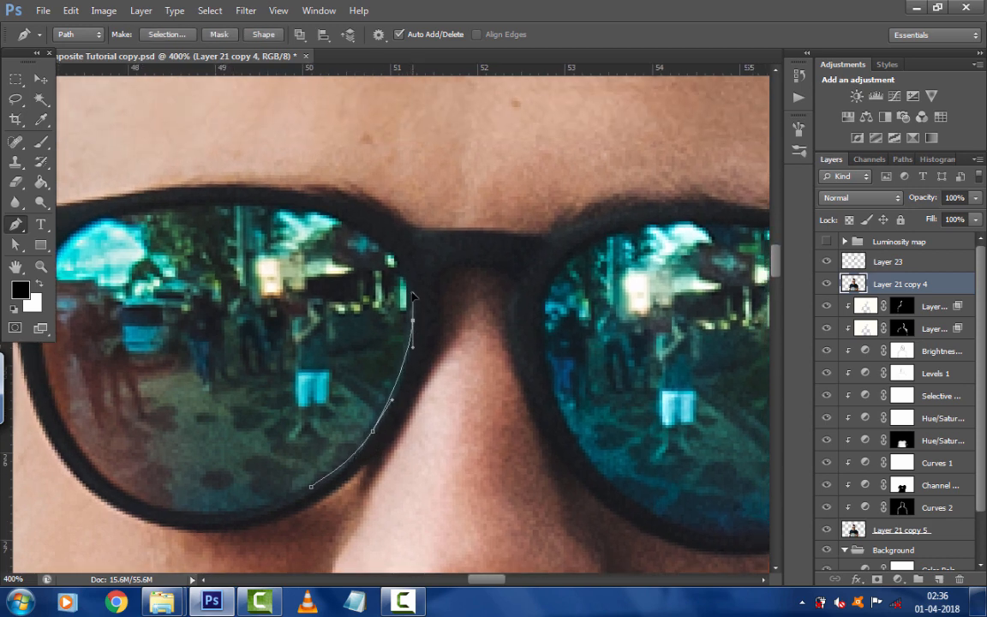
left_click_drag(393, 260, 393, 289)
left_click_drag(390, 288, 462, 309)
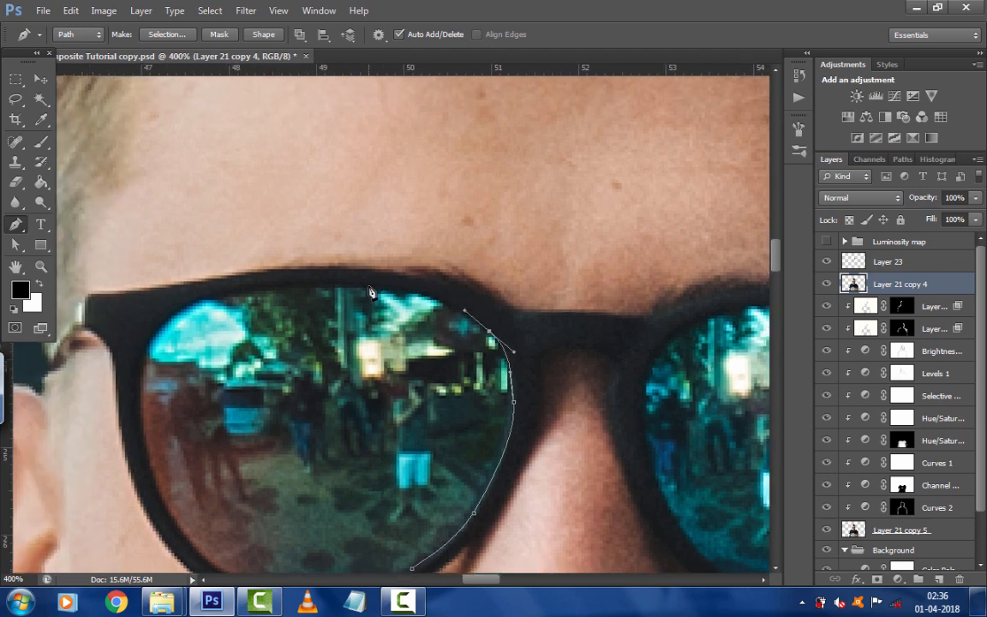
Continue the path across the right-eye lens's upper edge and around its upper outer corner
left_click_drag(393, 284, 352, 286)
key("ctrl+z")
mouse_move(274, 291)
left_mouse_down()
mouse_move(344, 287)
mouse_move(268, 293)
left_mouse_up()
left_click_drag(224, 332, 260, 332)
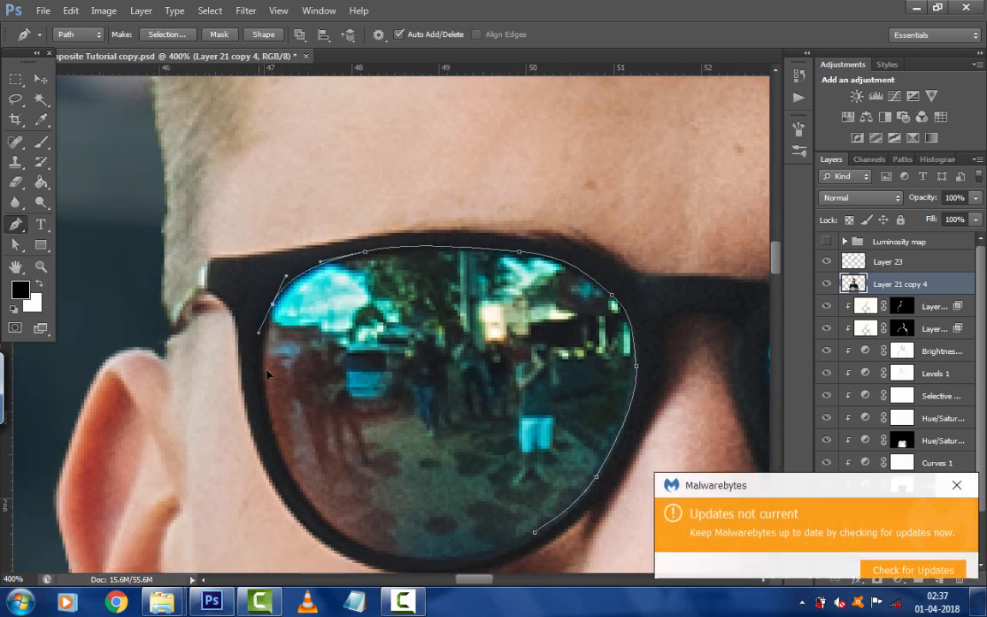
left_click_drag(270, 393, 257, 362)
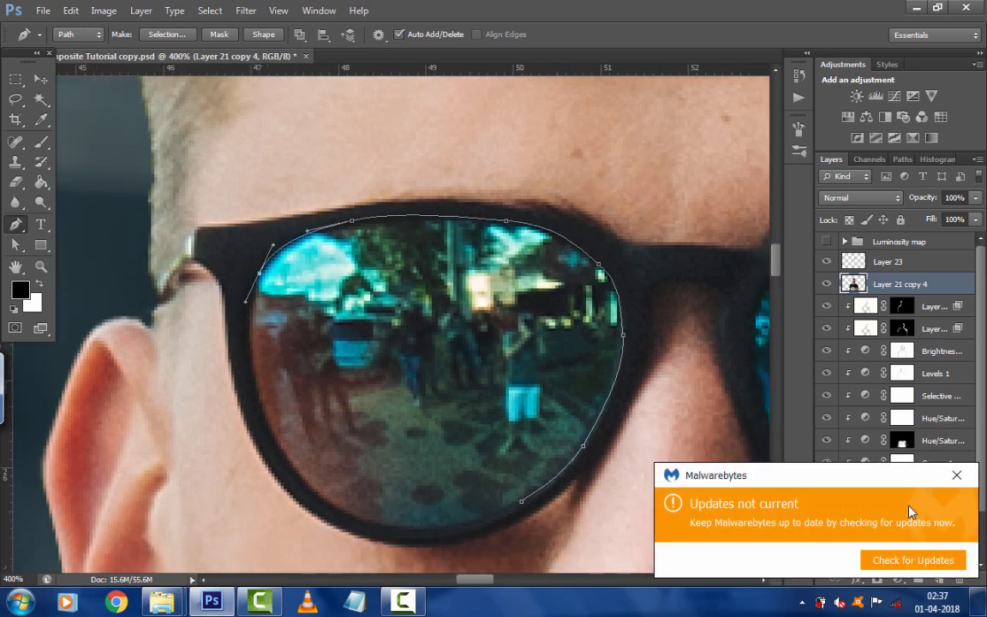
Dismiss the Malwarebytes notification, trace the right-eye lens's outer side and lower edge, and close the path
left_click(957, 474)
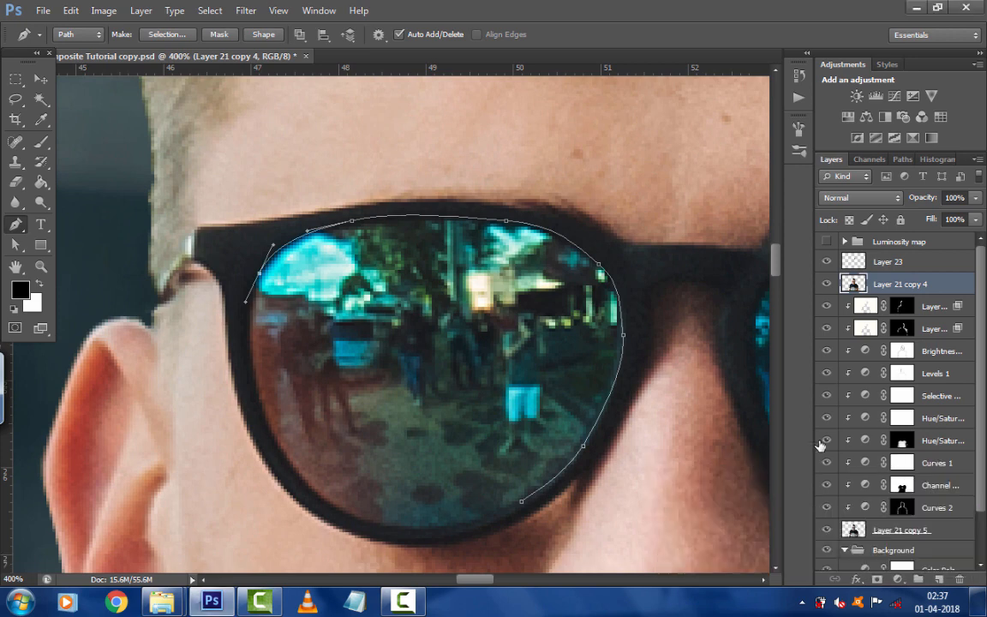
left_click(250, 357)
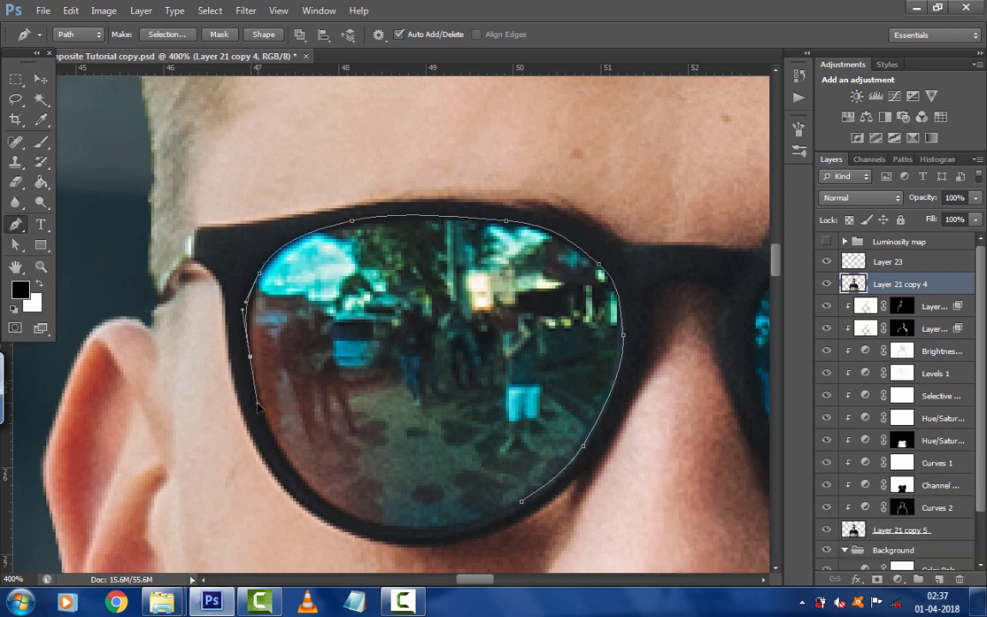
left_click_drag(303, 492, 316, 451)
key("ctrl+z")
left_click_drag(260, 401, 276, 426)
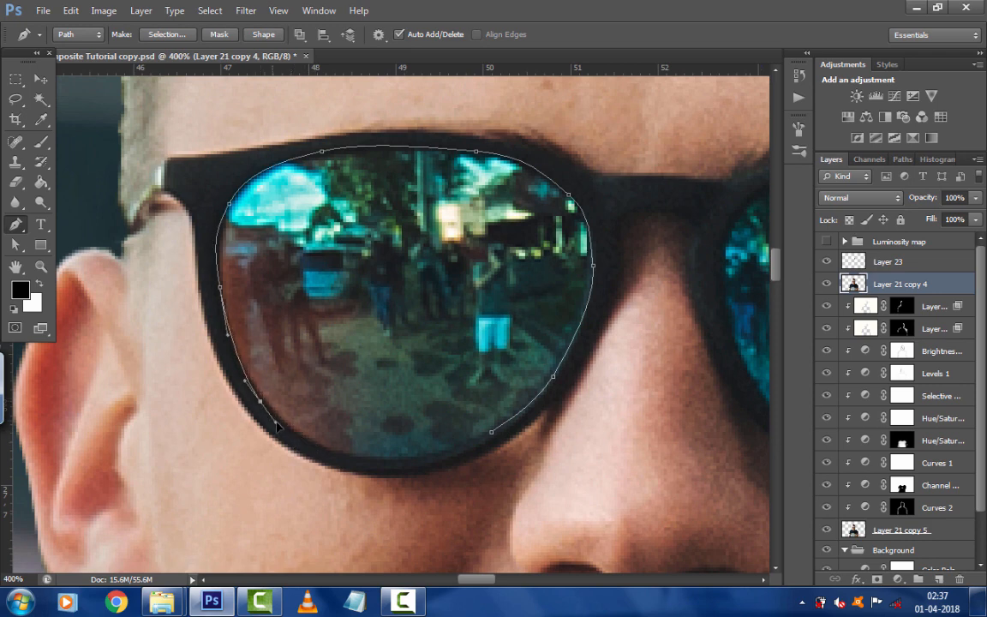
left_click_drag(332, 449, 360, 438)
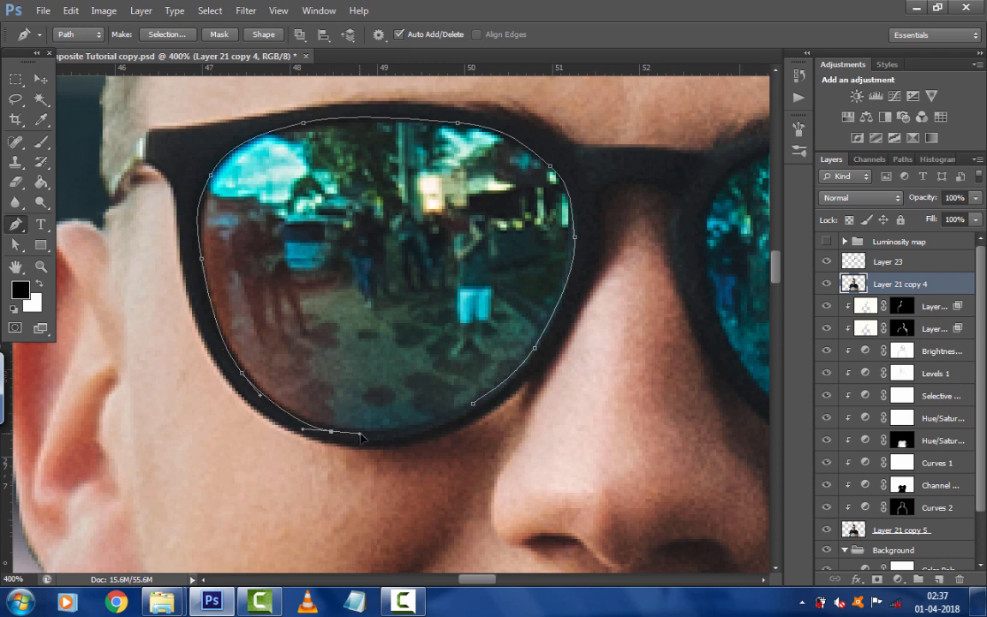
left_click_drag(435, 422, 490, 393)
left_click(483, 365, "ctrl+alt")
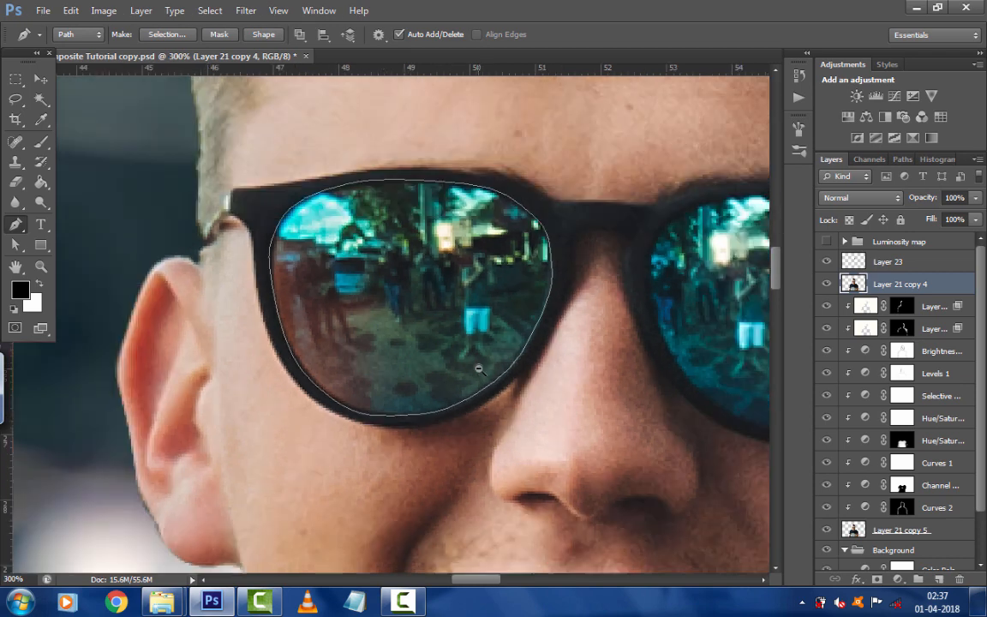
Copy the right-eye lens to its own layer using a selection with 0 pixels feather, and delete Layer 21 copy 4
left_click(166, 34)
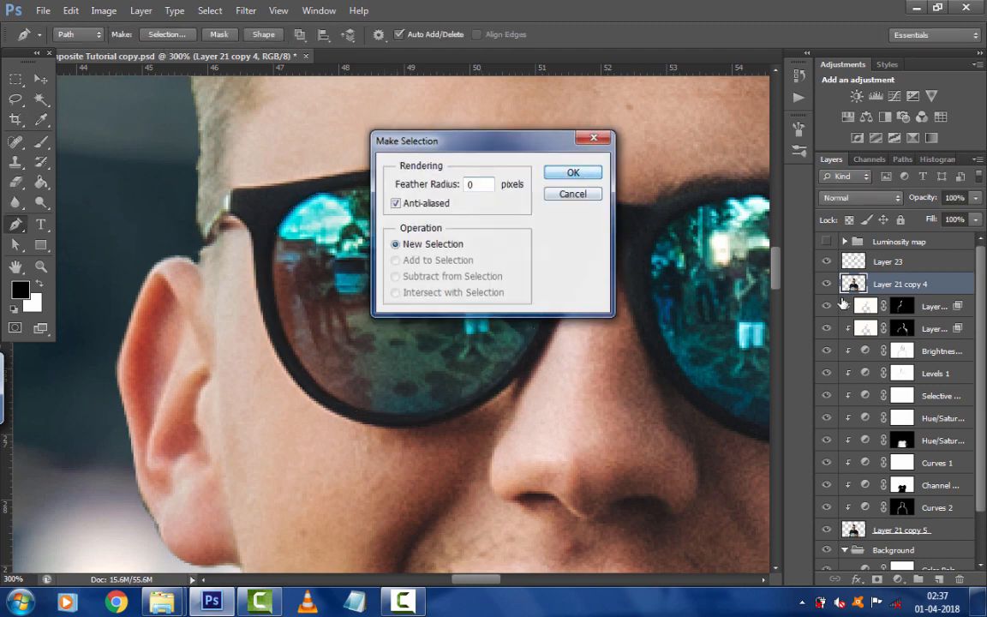
left_click(574, 178)
key("ctrl+j")
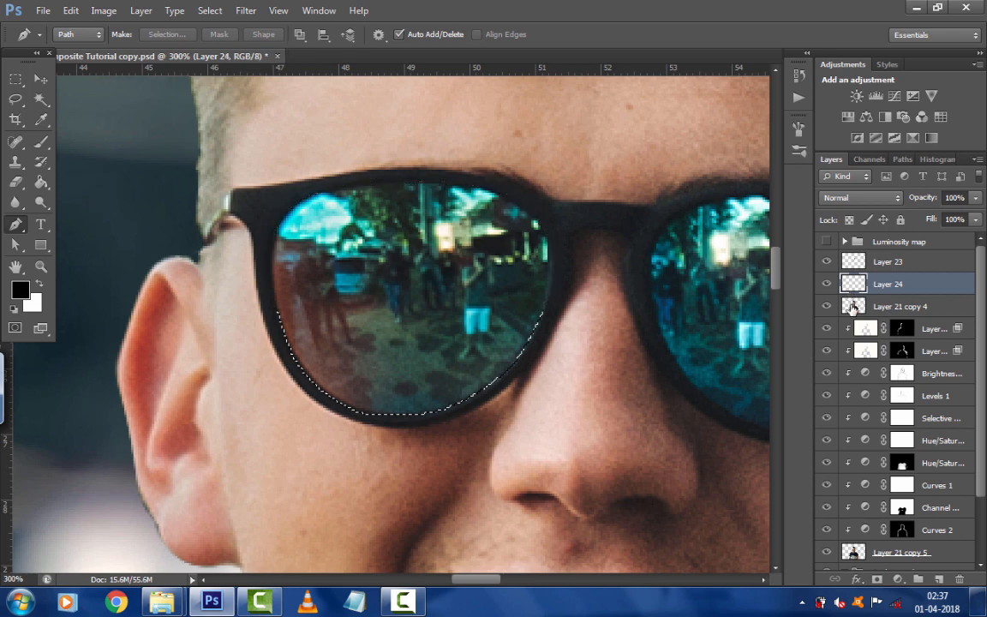
left_click(861, 314)
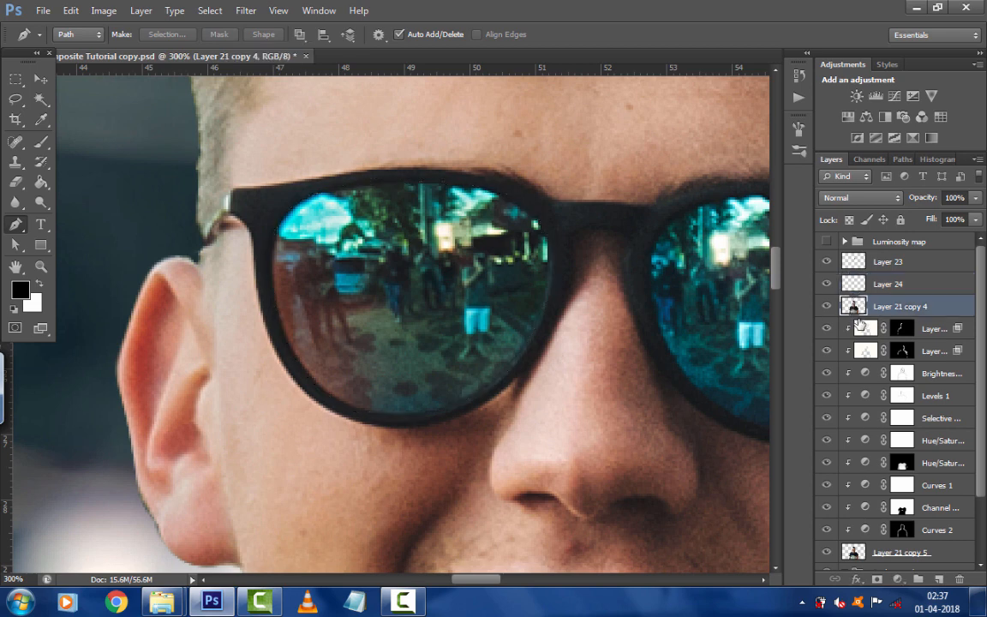
key("Delete")
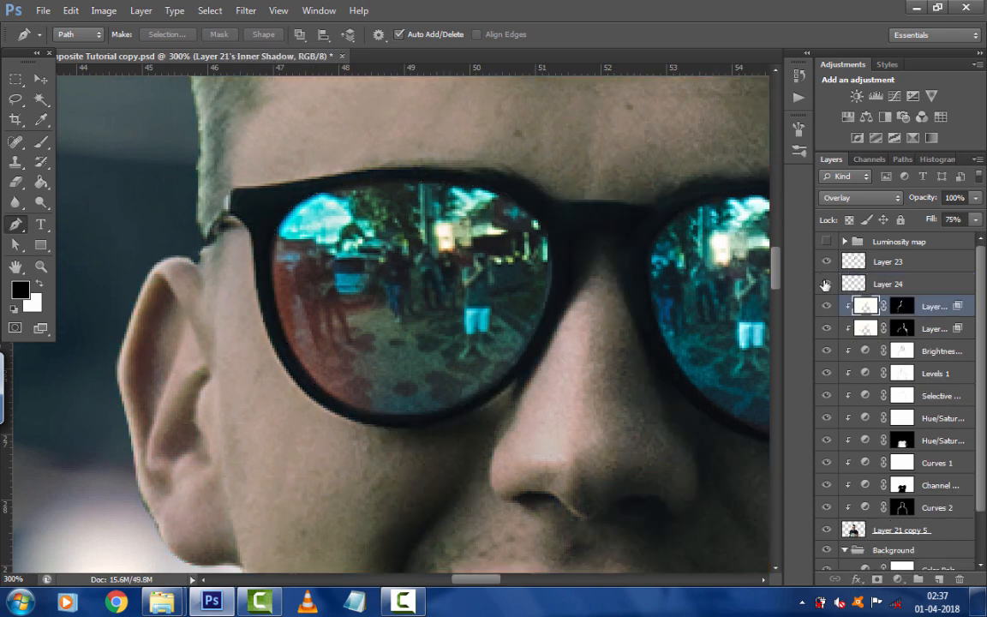
Merge the two separate lens layers, Layer 23 and Layer 24, into one layer
left_click_drag(531, 295, 445, 316)
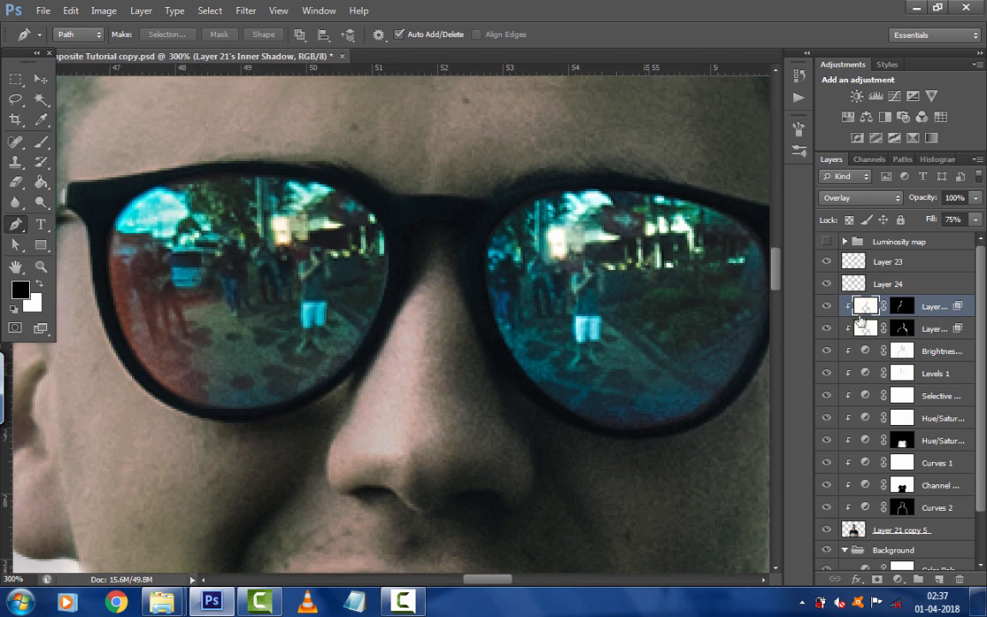
left_click(888, 287)
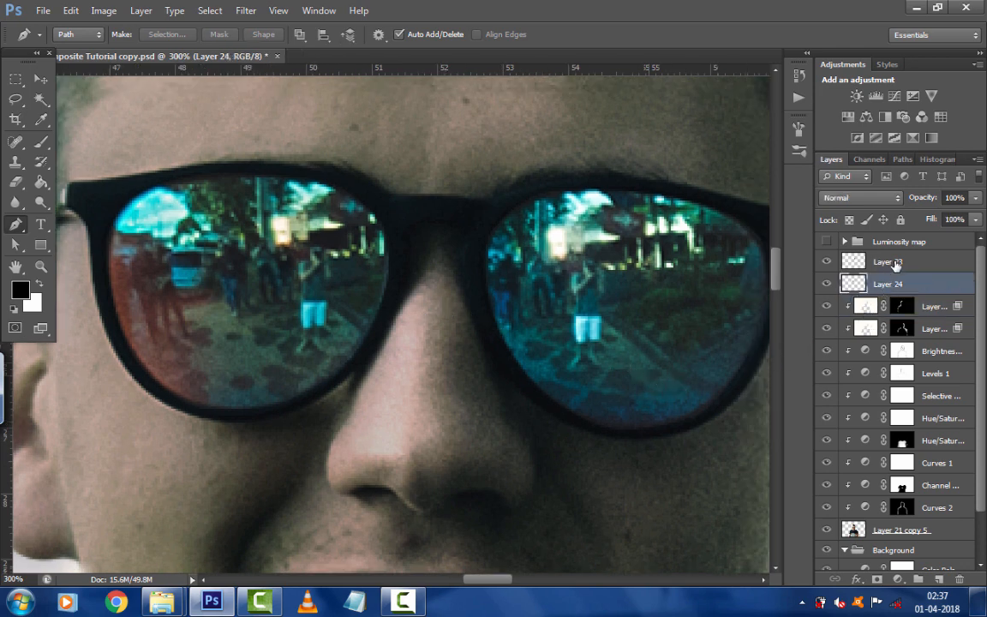
left_click(894, 261, "shift")
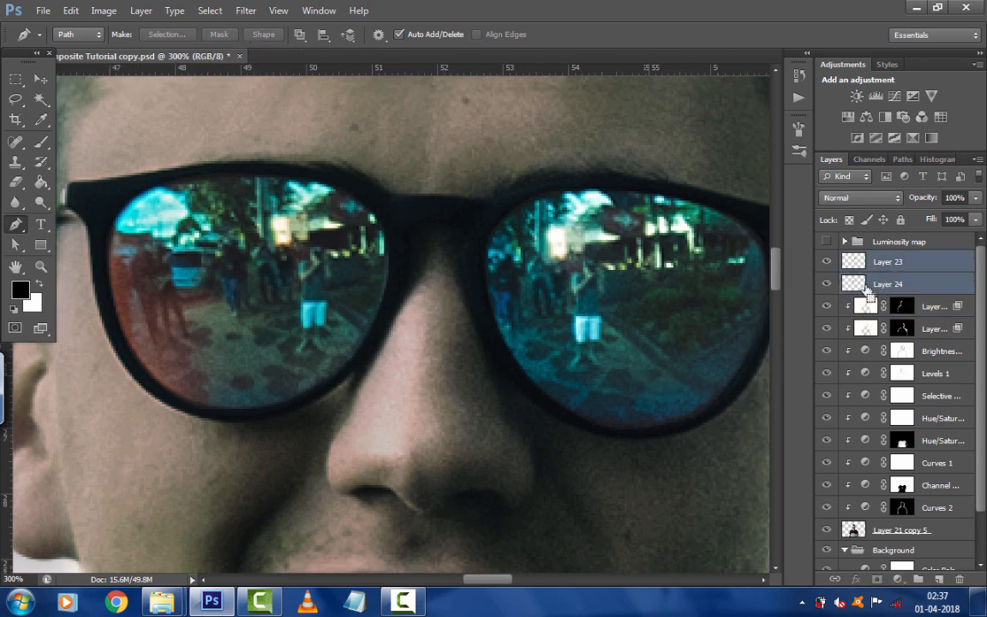
key("ctrl+e")
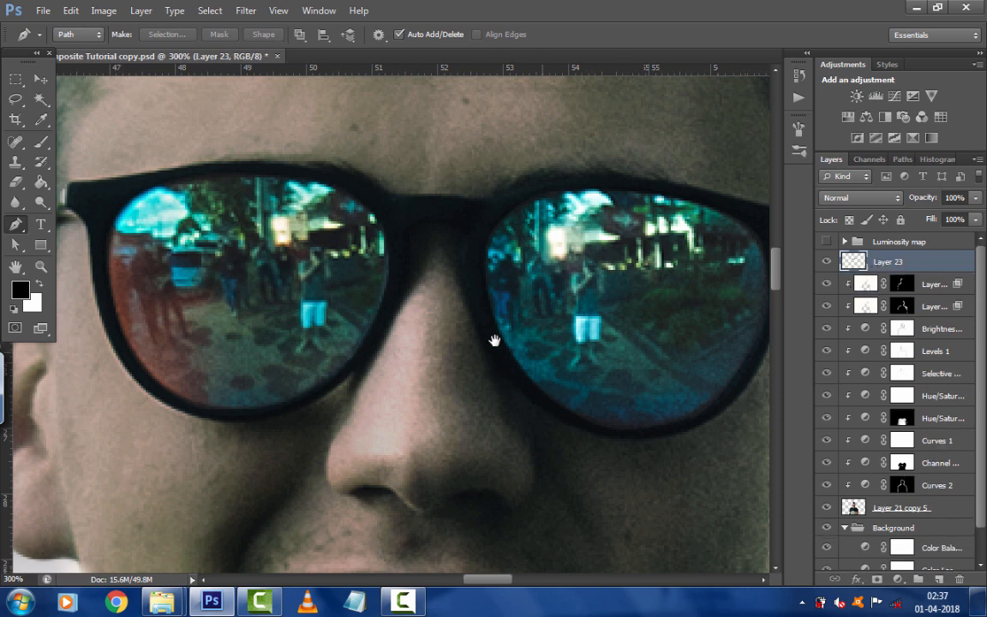
Add a new empty layer above the merged lens layer and clip it to the lenses
left_click_drag(494, 340, 522, 345)
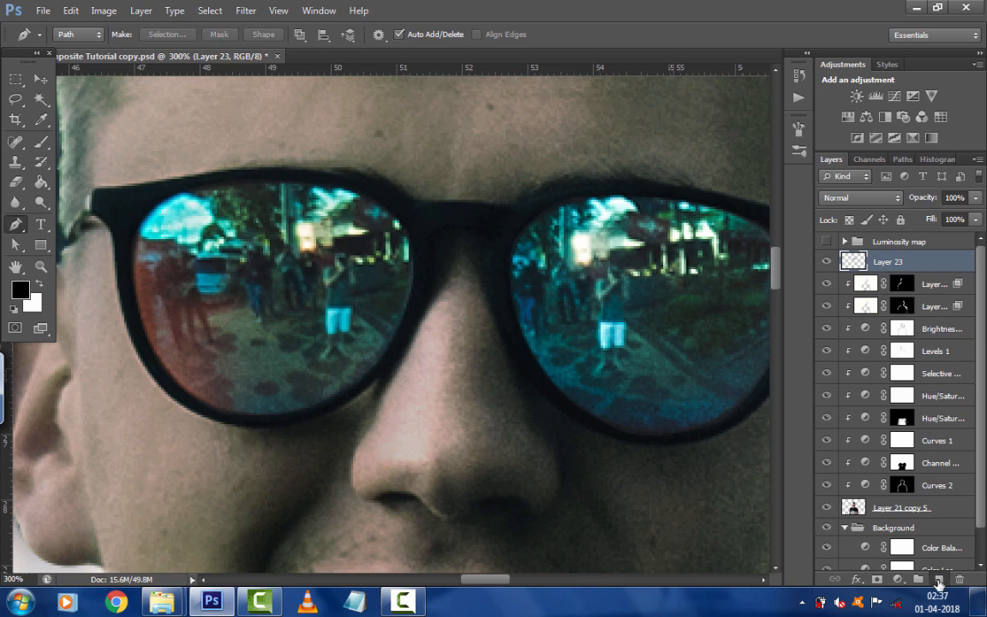
left_click(938, 580)
right_click(883, 262)
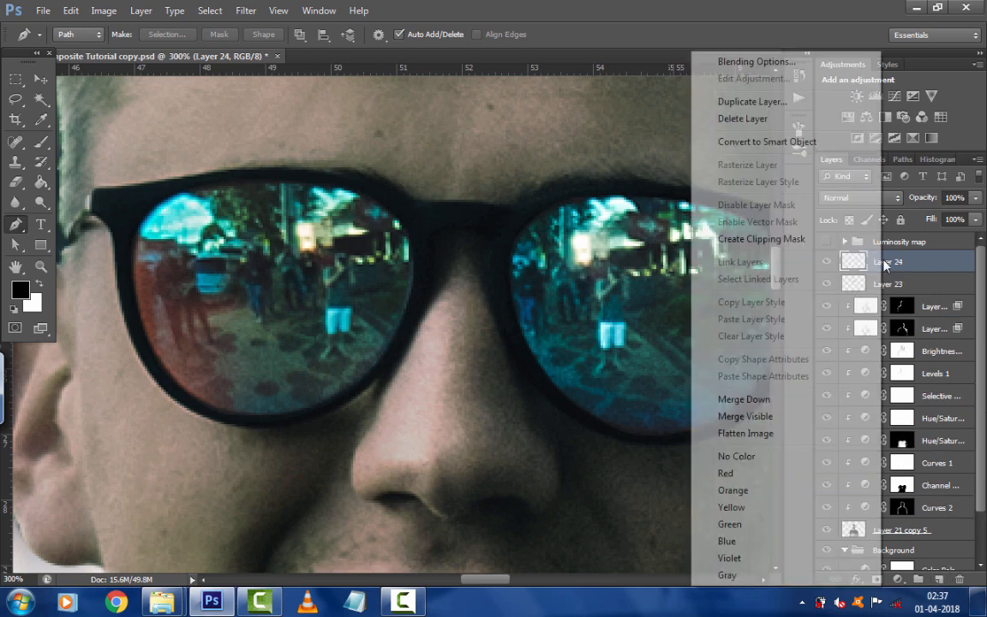
left_click(810, 240)
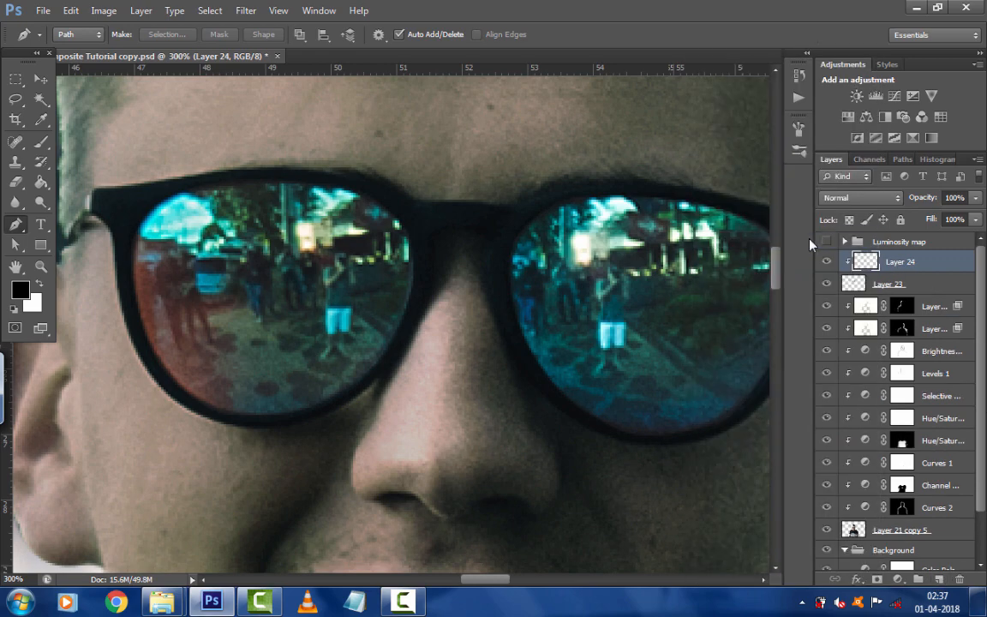
Paint both sunglass lenses solid black on the clipped layer with a size 45 brush at 98% opacity
left_click(40, 142)
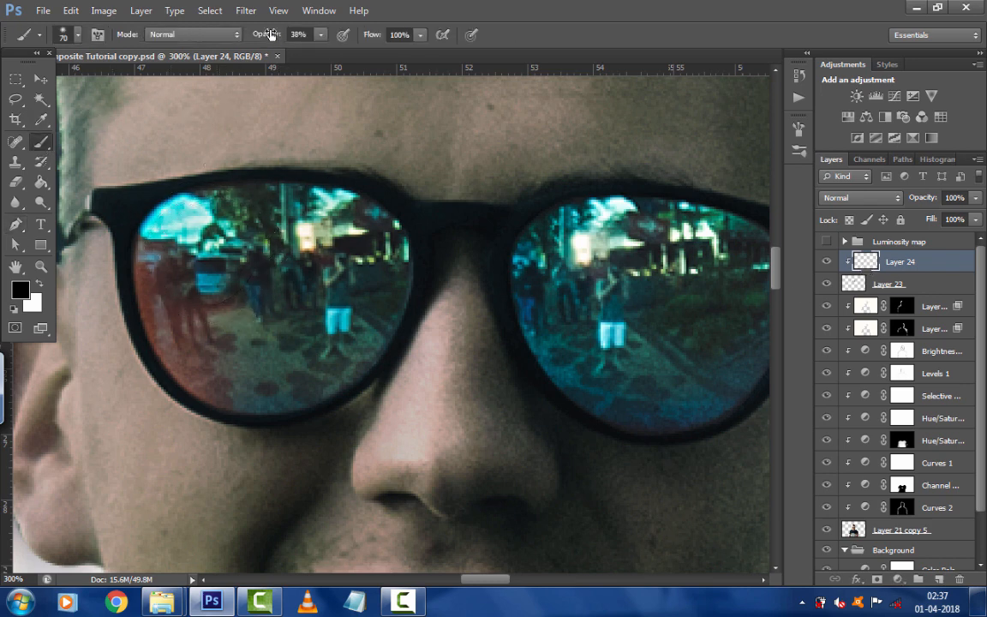
left_click_drag(349, 41, 347, 42)
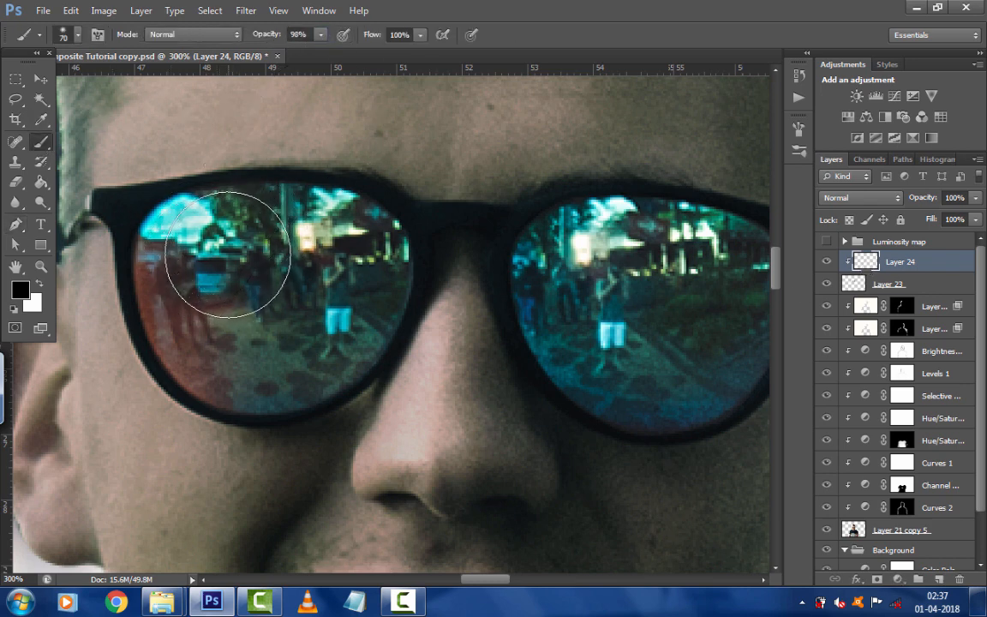
key("bracketleft")
key("bracketleft")
key("bracketleft")
mouse_move(207, 240)
left_mouse_down()
mouse_move(207, 202)
mouse_move(304, 190)
mouse_move(377, 209)
mouse_move(416, 261)
mouse_move(401, 308)
mouse_move(341, 362)
mouse_move(273, 395)
mouse_move(165, 387)
mouse_move(135, 339)
mouse_move(141, 244)
mouse_move(167, 240)
mouse_move(221, 347)
mouse_move(310, 326)
mouse_move(215, 315)
mouse_move(276, 351)
mouse_move(368, 258)
mouse_move(214, 246)
mouse_move(273, 253)
mouse_move(311, 282)
left_mouse_up()
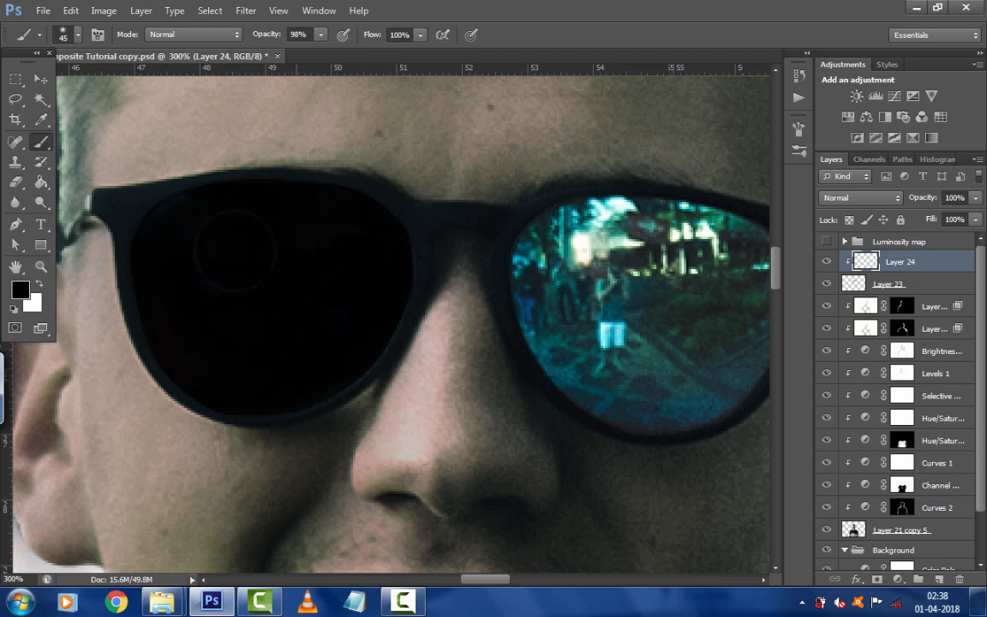
mouse_move(546, 314)
left_mouse_down()
mouse_move(498, 320)
mouse_move(498, 291)
mouse_move(474, 259)
mouse_move(502, 295)
mouse_move(464, 229)
mouse_move(435, 273)
mouse_move(518, 212)
mouse_move(645, 221)
mouse_move(679, 272)
mouse_move(651, 346)
mouse_move(567, 408)
mouse_move(480, 394)
mouse_move(441, 316)
mouse_move(432, 279)
mouse_move(474, 380)
mouse_move(588, 427)
mouse_move(677, 402)
mouse_move(586, 402)
mouse_move(547, 296)
mouse_move(522, 348)
mouse_move(535, 325)
mouse_move(592, 342)
mouse_move(613, 254)
mouse_move(614, 293)
mouse_move(559, 248)
mouse_move(496, 296)
mouse_move(489, 374)
mouse_move(503, 283)
mouse_move(631, 236)
mouse_move(494, 215)
mouse_move(454, 331)
mouse_move(519, 429)
mouse_move(592, 438)
mouse_move(695, 394)
mouse_move(650, 423)
mouse_move(516, 439)
left_mouse_up()
left_click(489, 382, "alt")
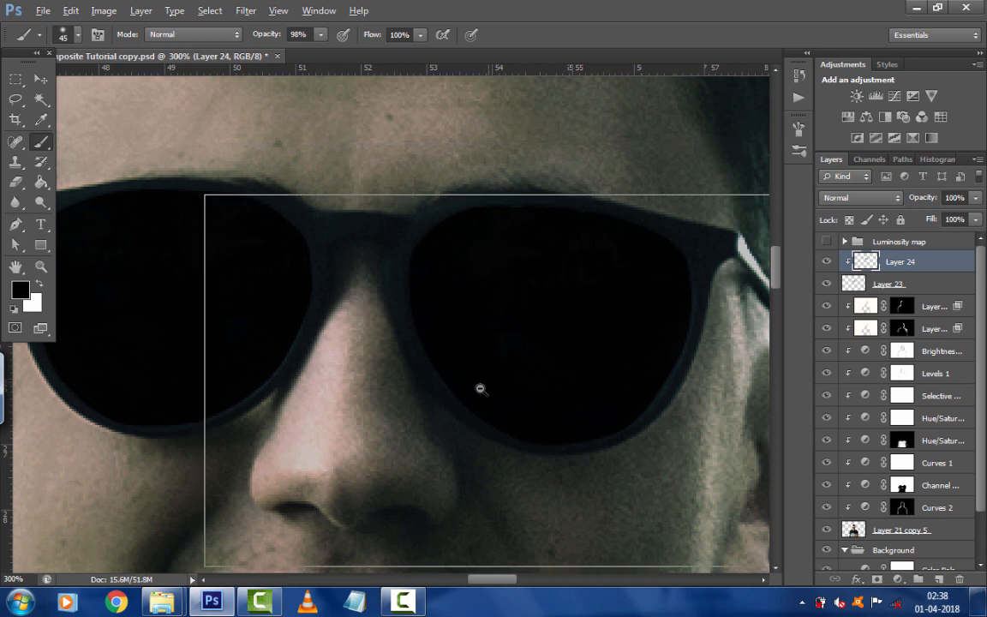
left_click(480, 387, "alt")
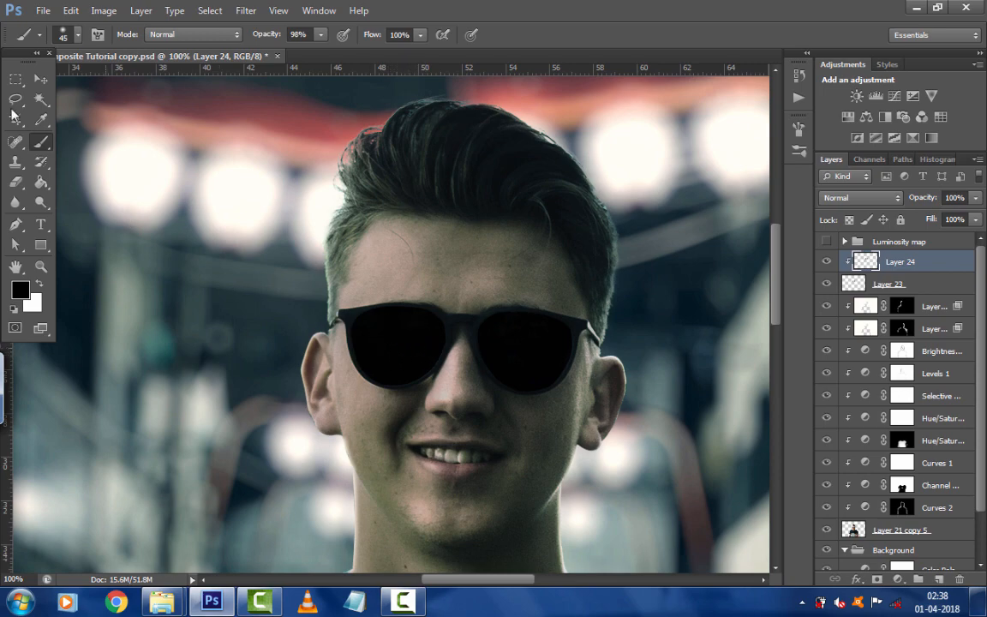
Place the image pexels-photo-50859 above the black paint layer, clipped to the lenses, and rasterize it
left_click(40, 78)
left_click(42, 11)
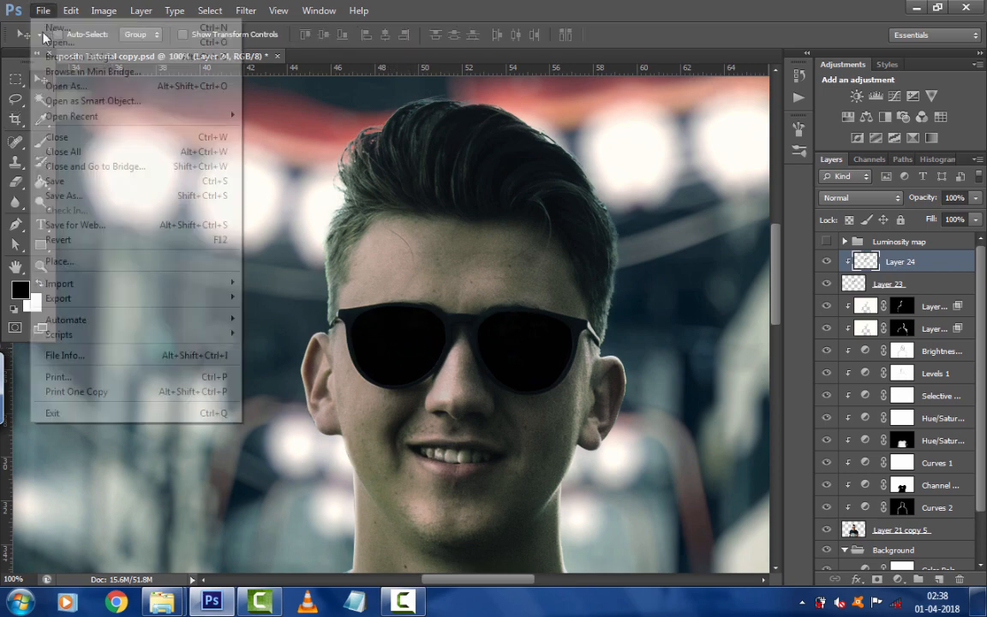
left_click(94, 259)
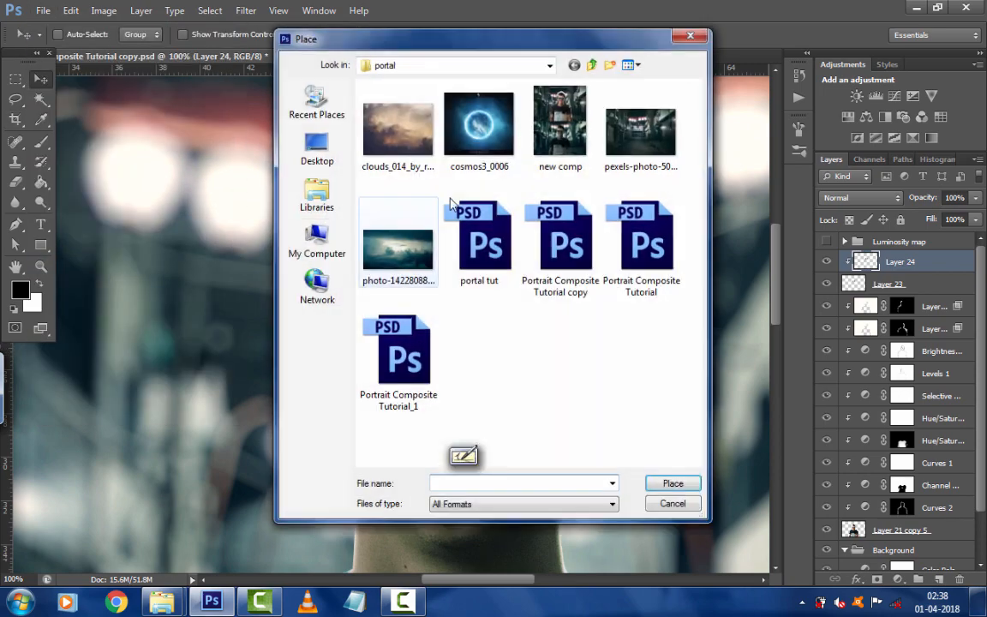
left_click(634, 165)
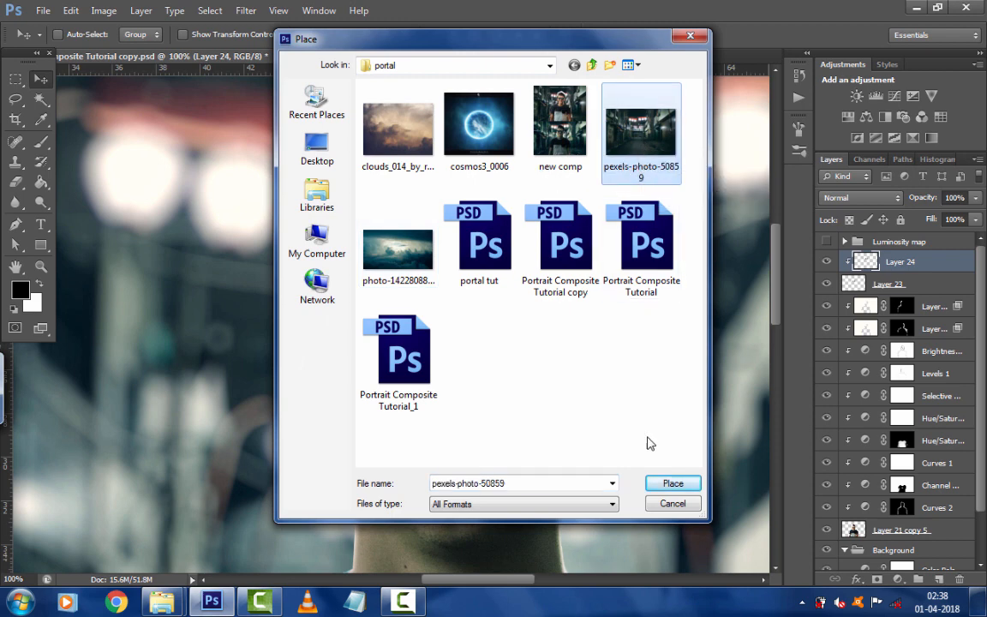
left_click(672, 483)
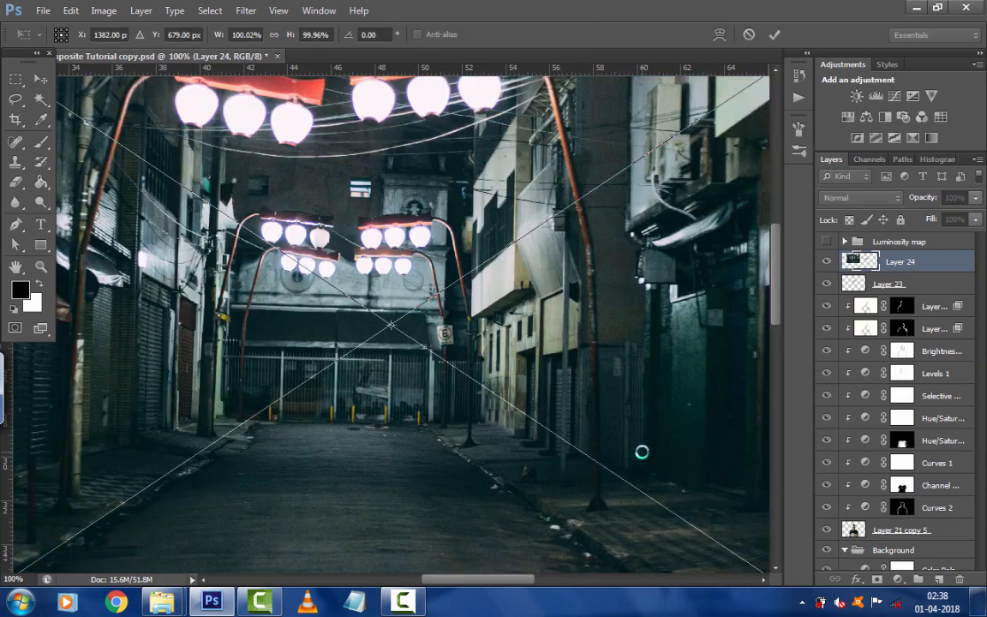
left_click(776, 39)
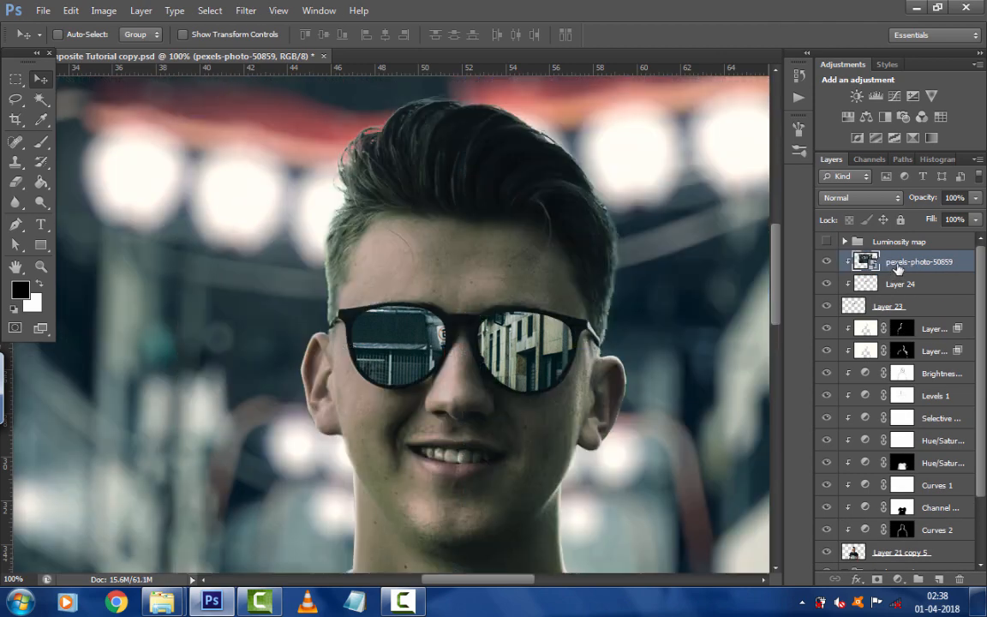
right_click(870, 263)
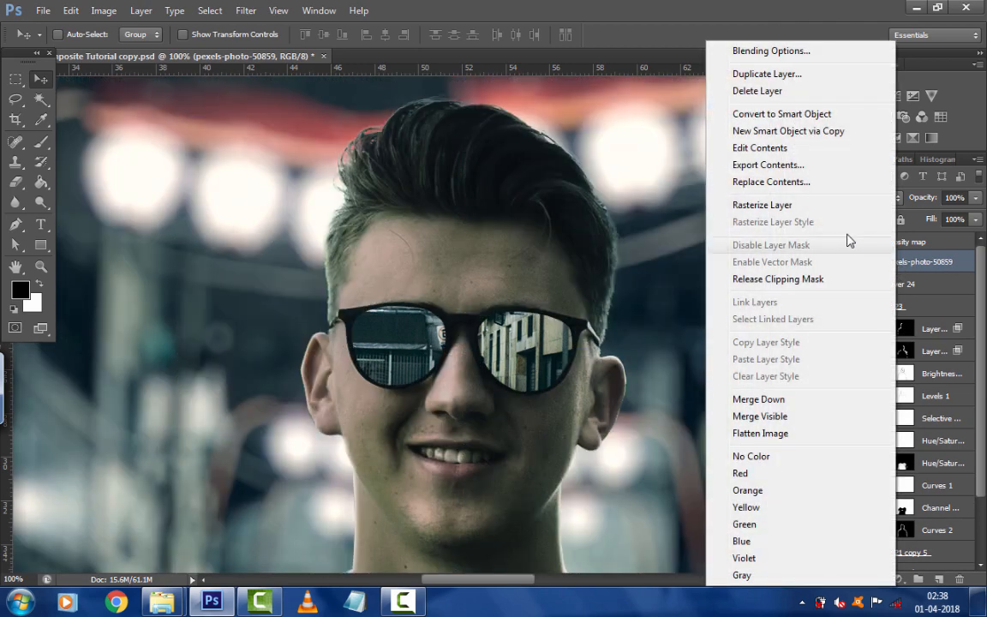
left_click(825, 212)
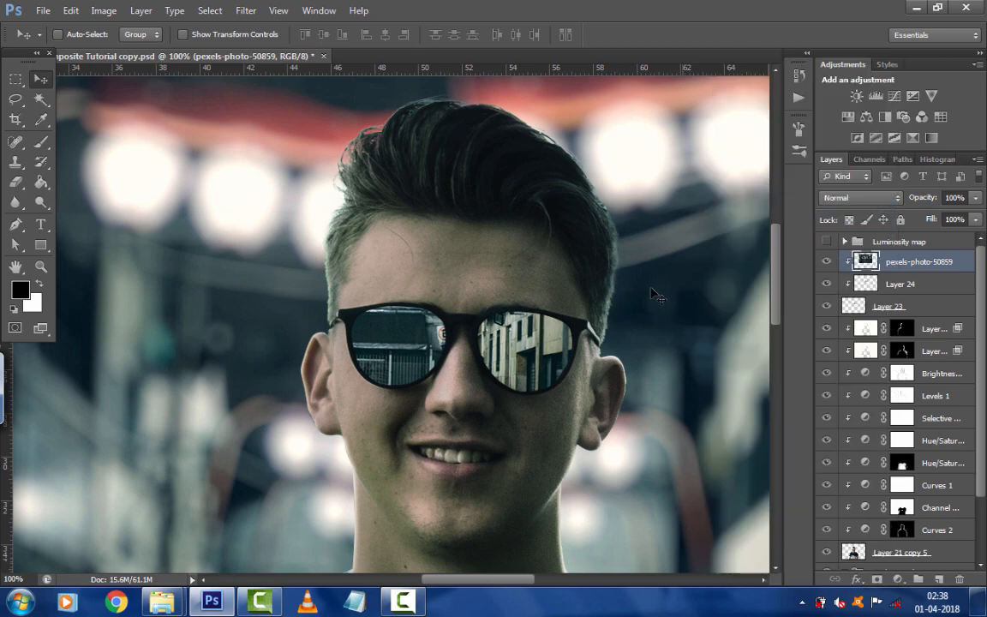
Scale the street photo down to about 17% and move it toward the lens over the man's right eye
scroll(540, 307, "down", 1)
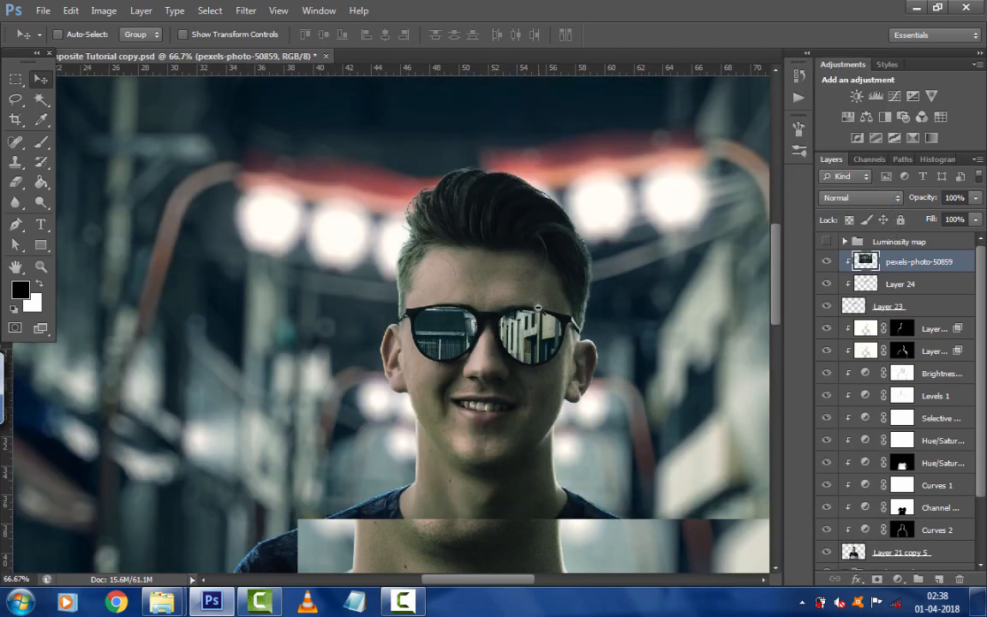
scroll(538, 307, "down", 1)
left_click_drag(538, 306, 347, 278)
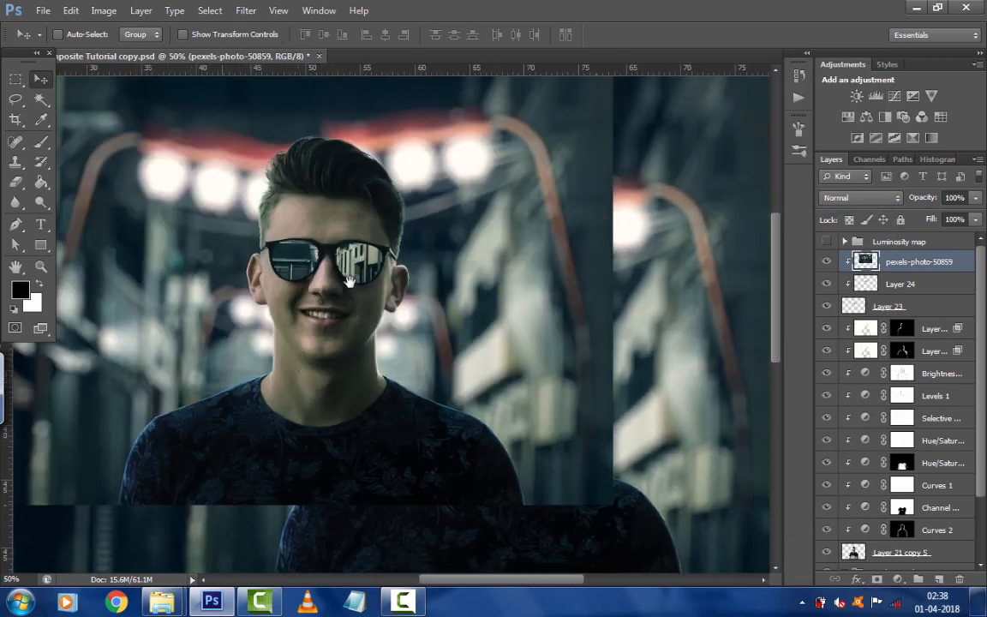
key("ctrl+t")
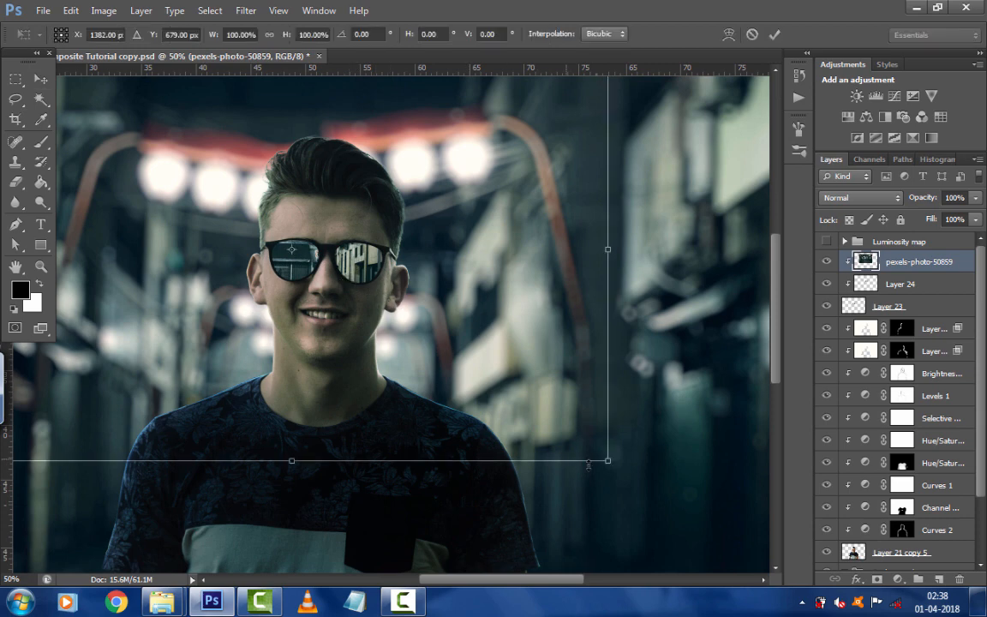
left_click_drag(605, 458, 172, 167)
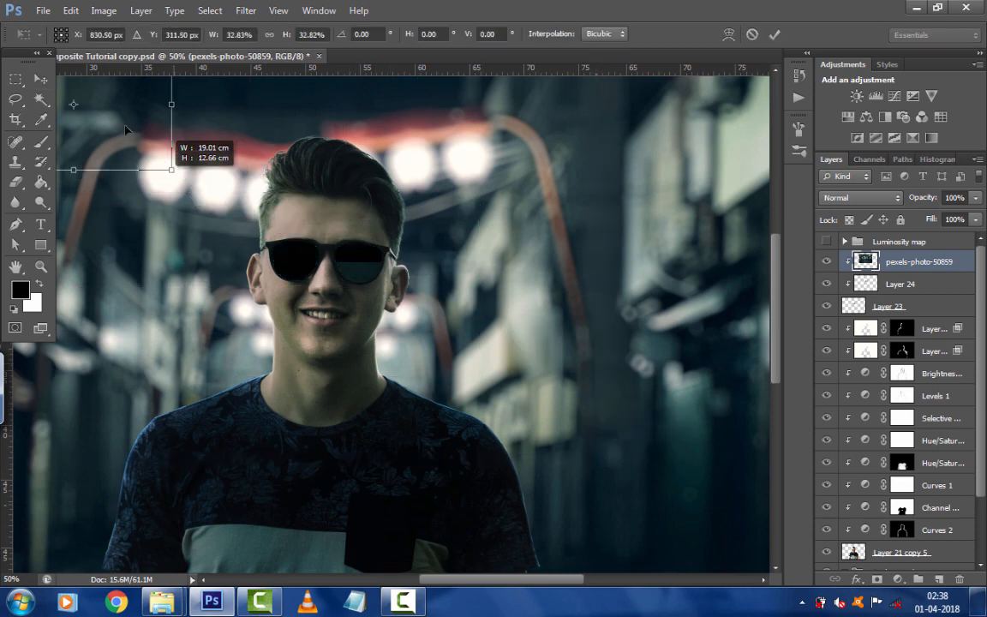
left_click_drag(279, 228, 352, 273)
left_click_drag(397, 182, 306, 237)
left_click_drag(255, 317, 259, 308)
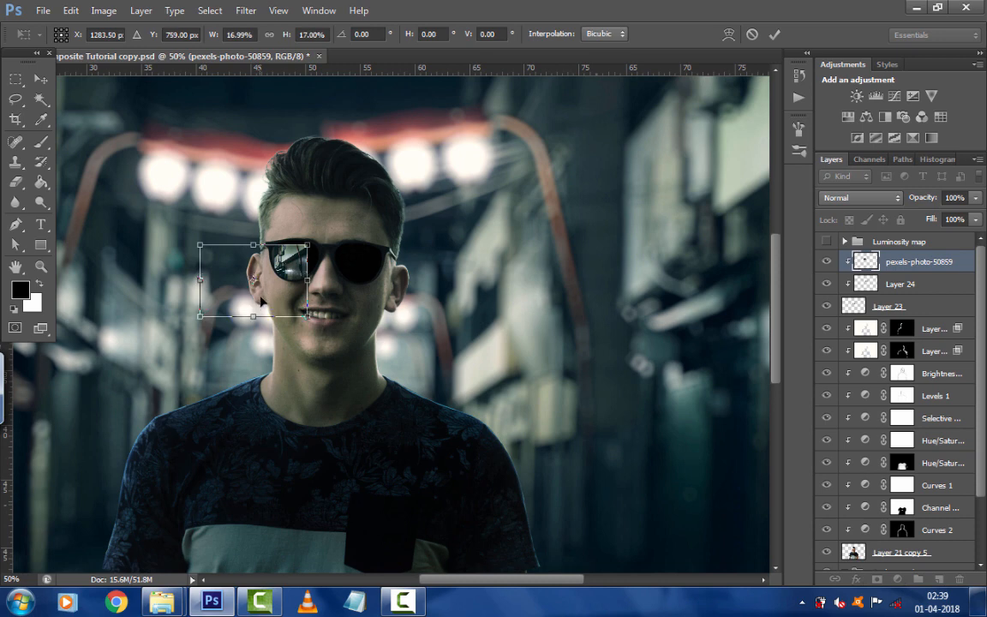
Position the street photo over the right-eye lens and finish the transform at about 15.7% scale
left_click_drag(253, 246, 253, 237)
left_click_drag(257, 291, 315, 286)
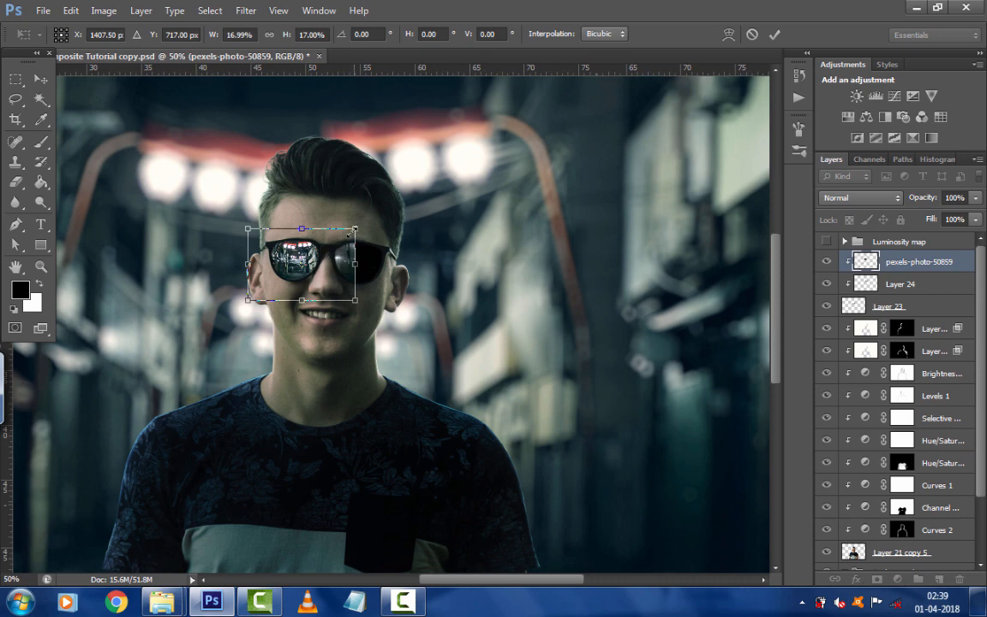
left_click_drag(351, 232, 349, 233)
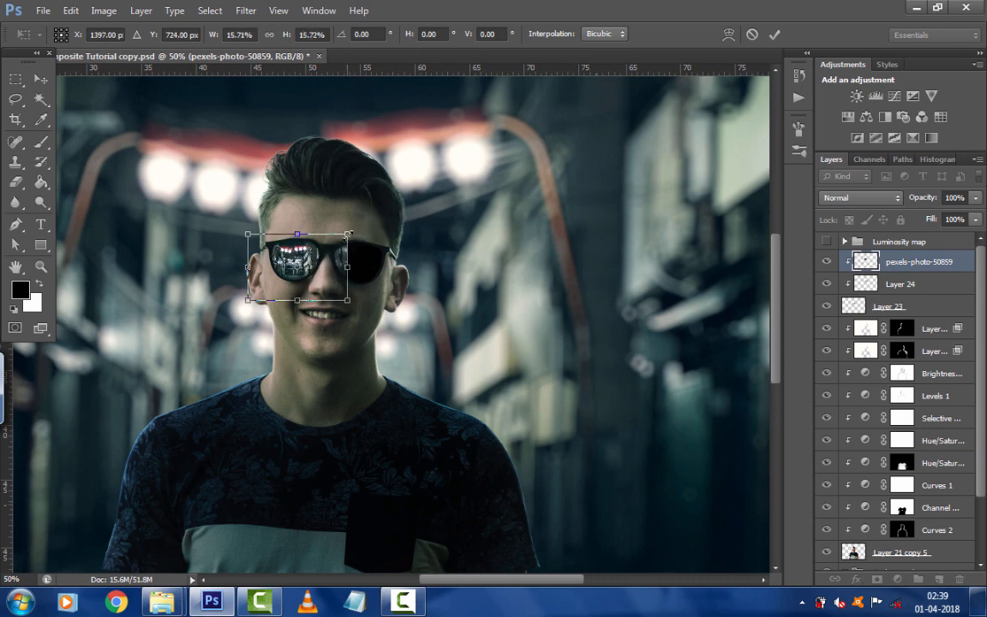
key("Return")
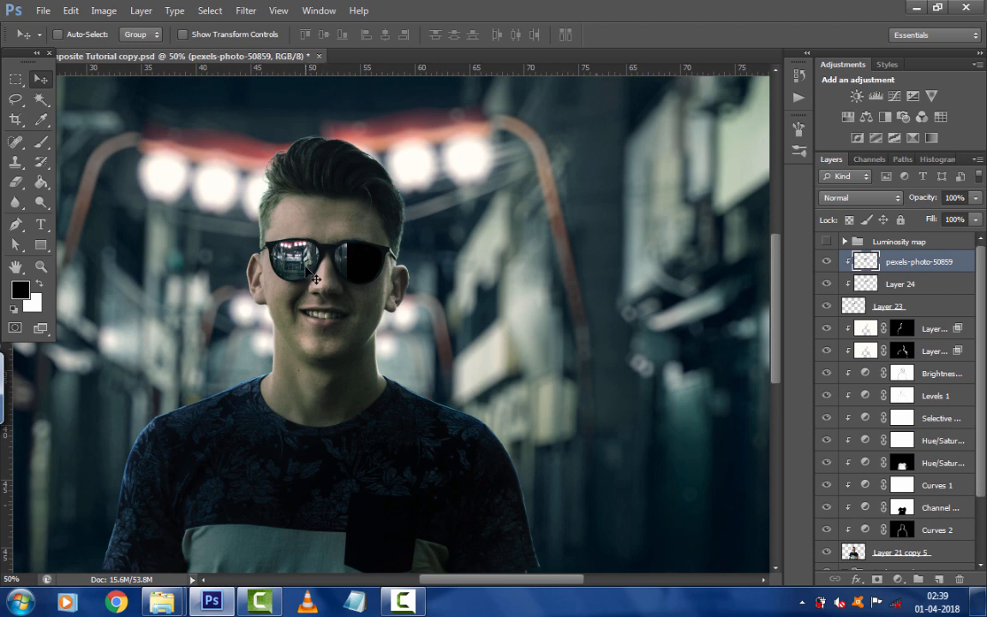
Shrink the street reflection by another transform to about 88% and nudge it into place within the right-eye lens
key("ctrl+t")
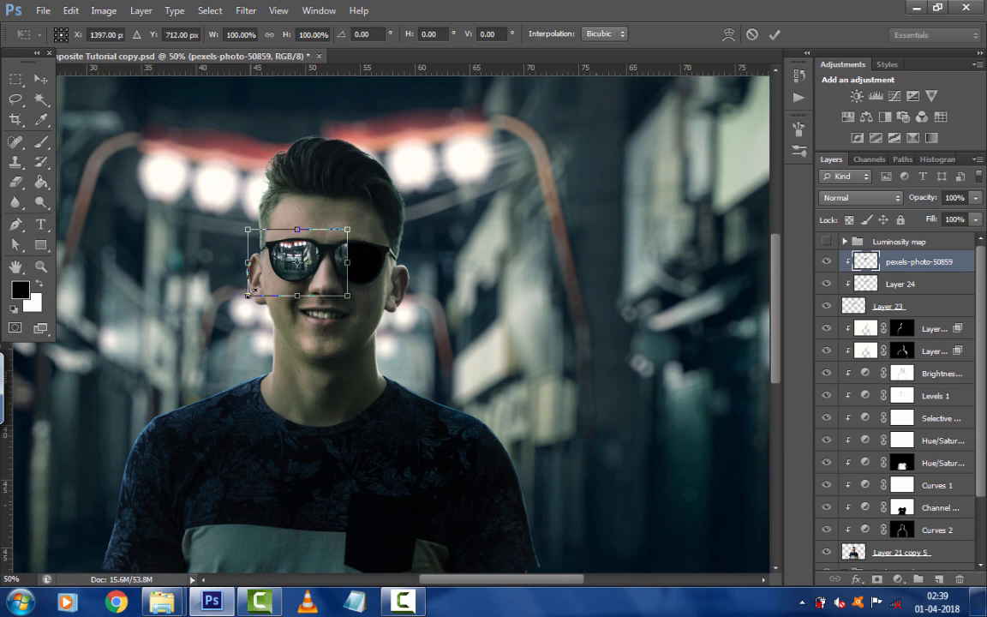
left_click_drag(347, 229, 338, 235)
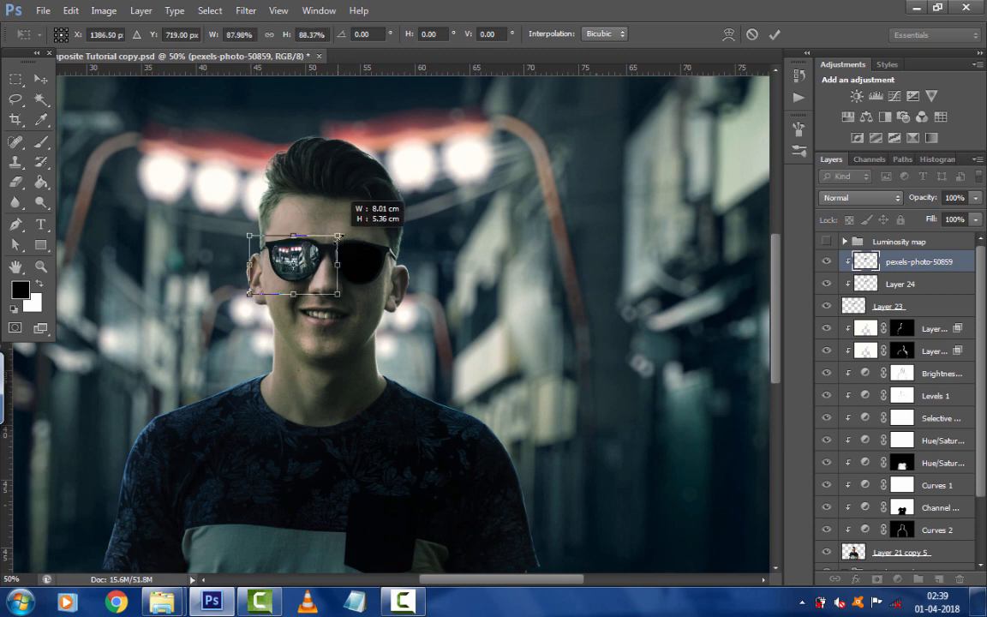
key("Return")
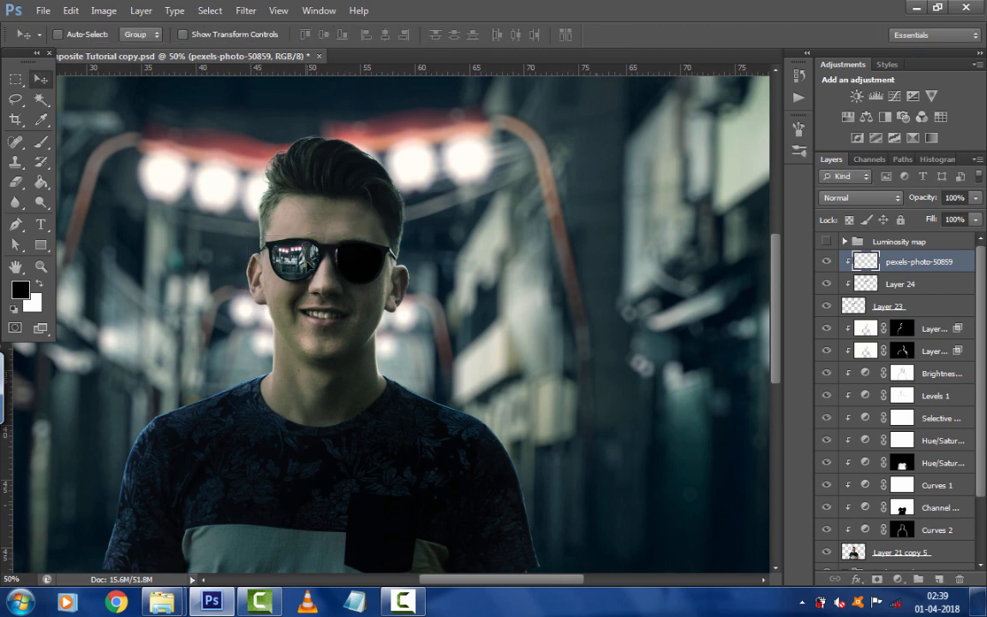
left_click_drag(305, 254, 309, 265)
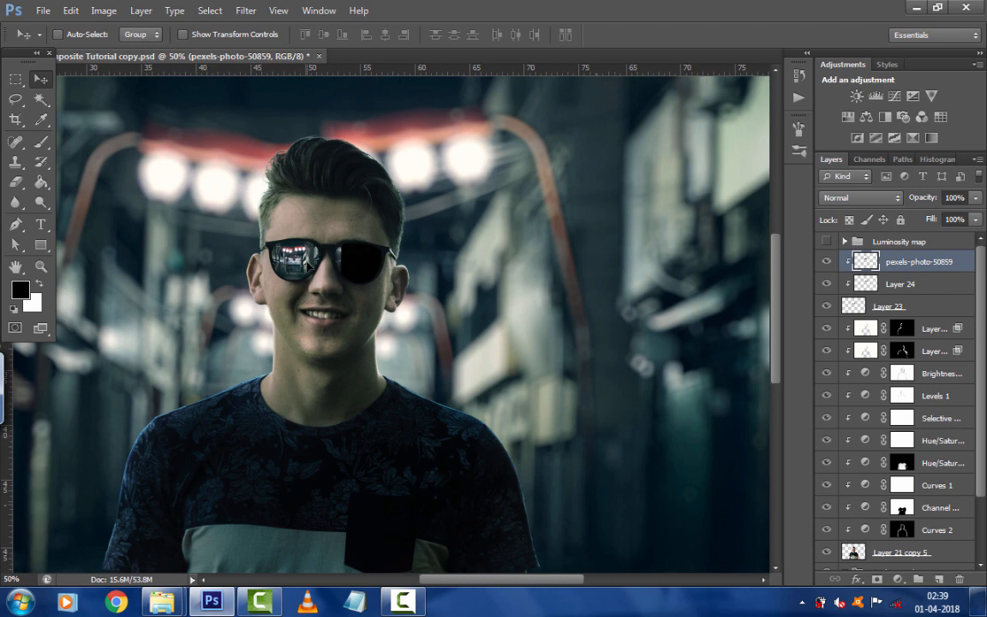
Delete the strip of street reflection spilling onto the left-eye lens, and duplicate the reflection layer onto that lens
left_click(22, 84)
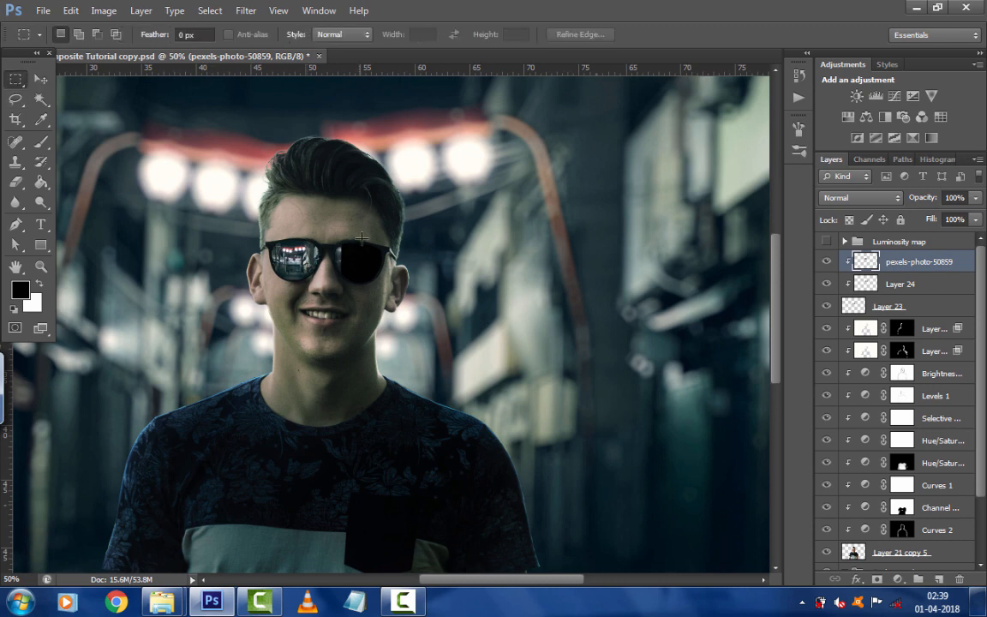
left_click_drag(331, 230, 358, 282)
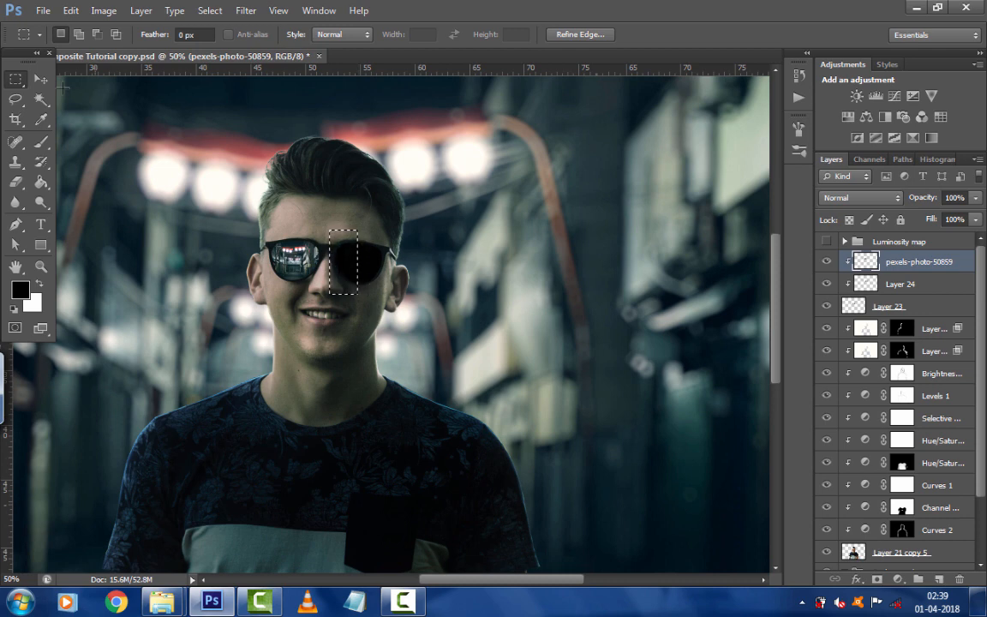
left_click(44, 77)
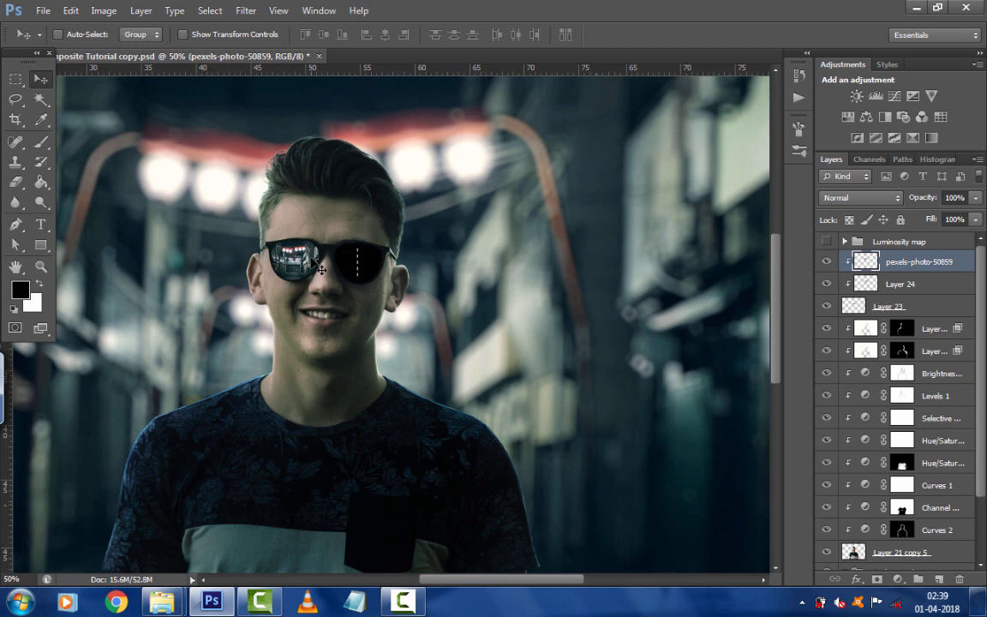
left_click_drag(322, 268, 376, 267)
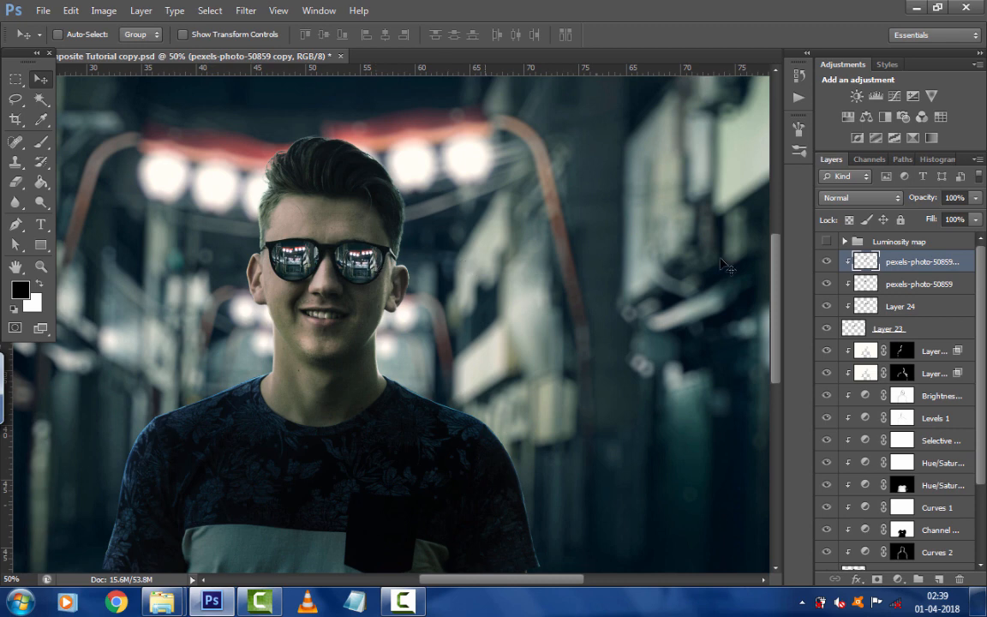
Merge the two street reflection layers into one and set the merged layer's opacity to 60%
left_click(926, 276, "shift")
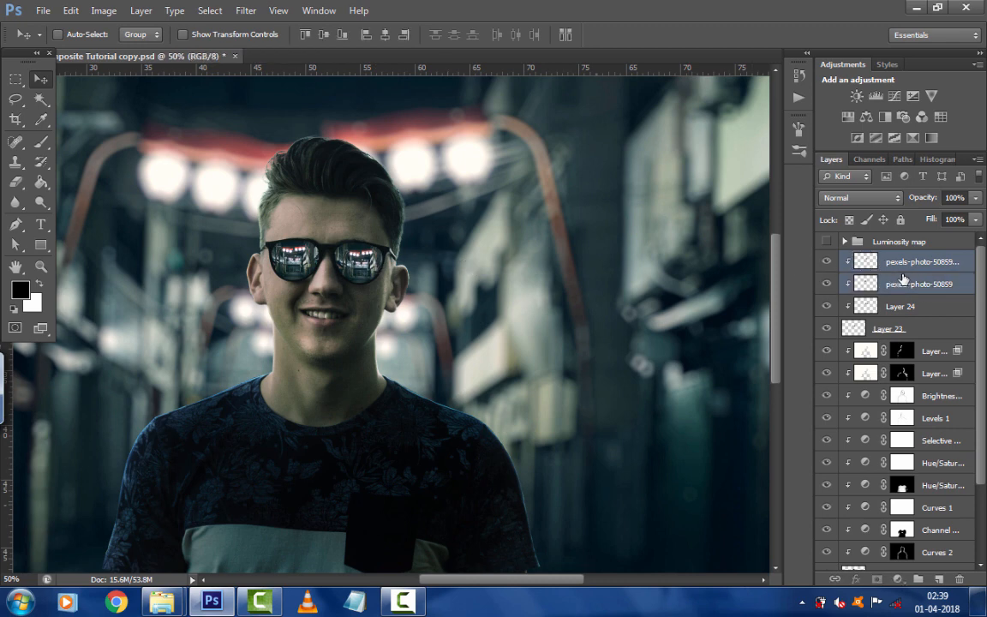
key("ctrl+e")
left_click(966, 198)
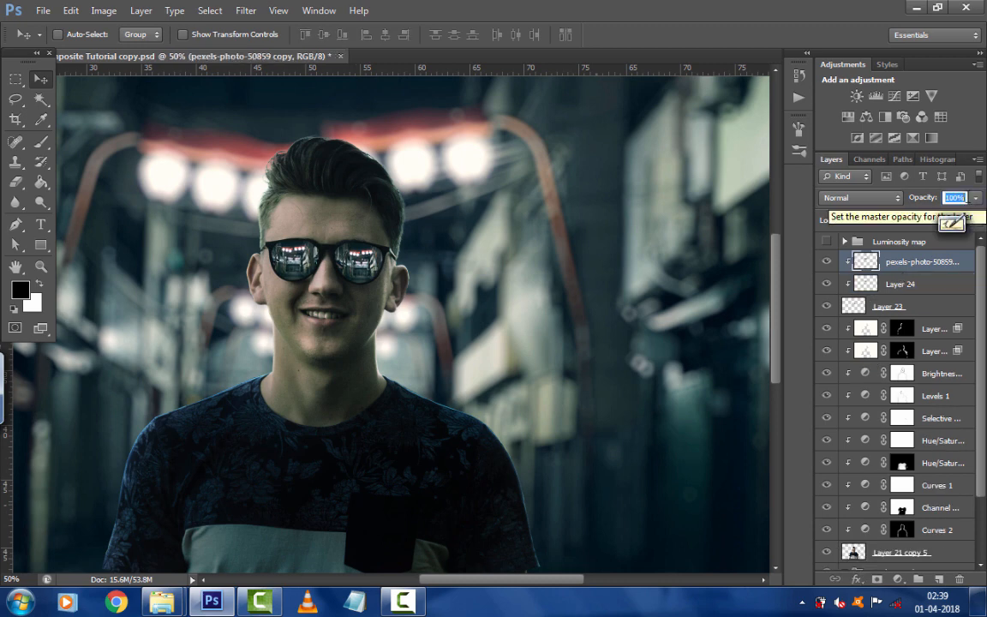
type("60")
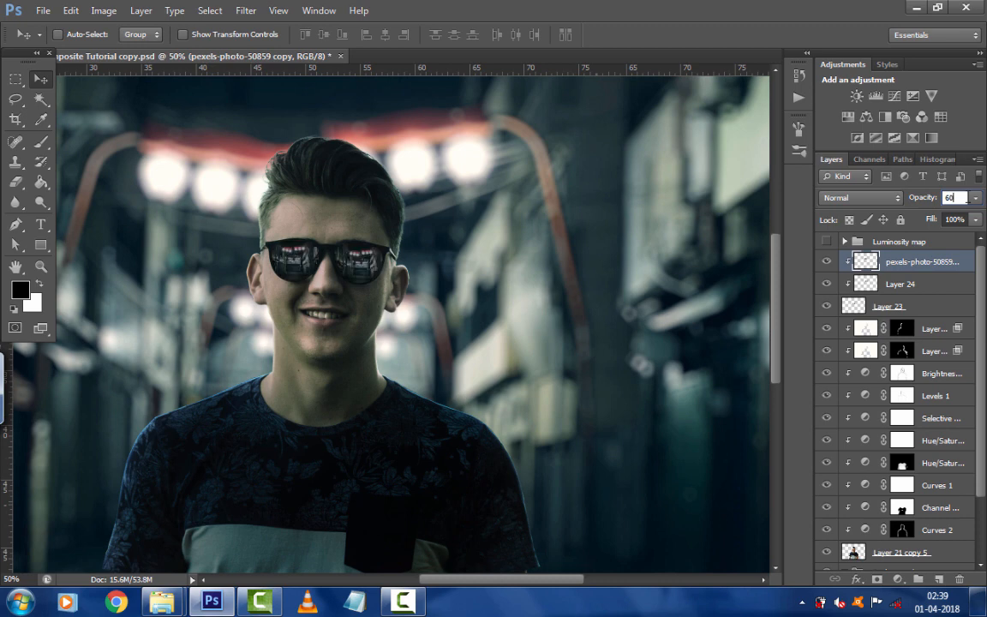
Group the merged reflection layer together with Layer 24 and Layer 23
left_click_drag(326, 323, 399, 351)
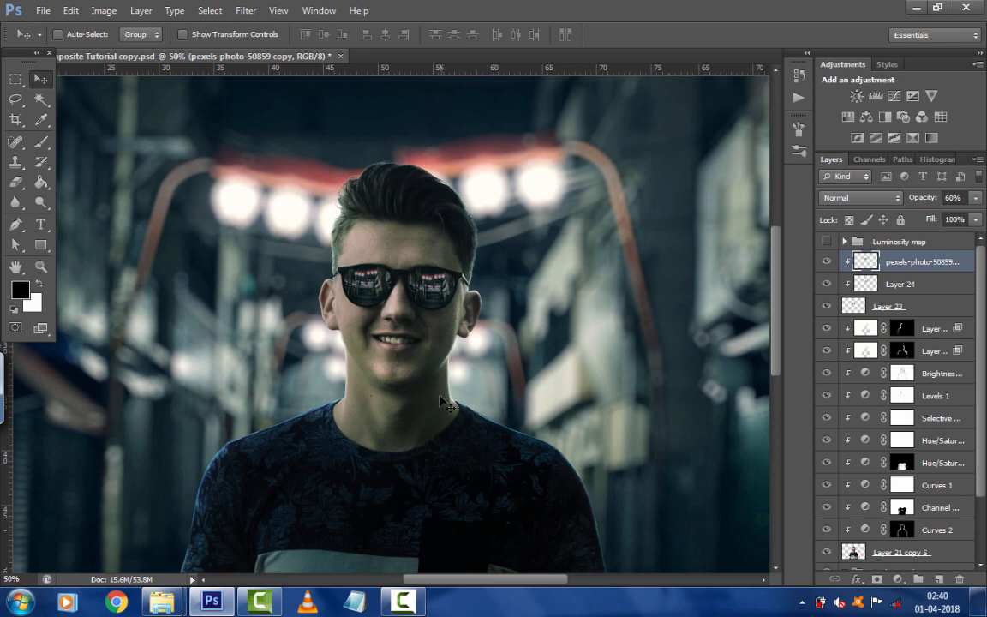
left_click(40, 266)
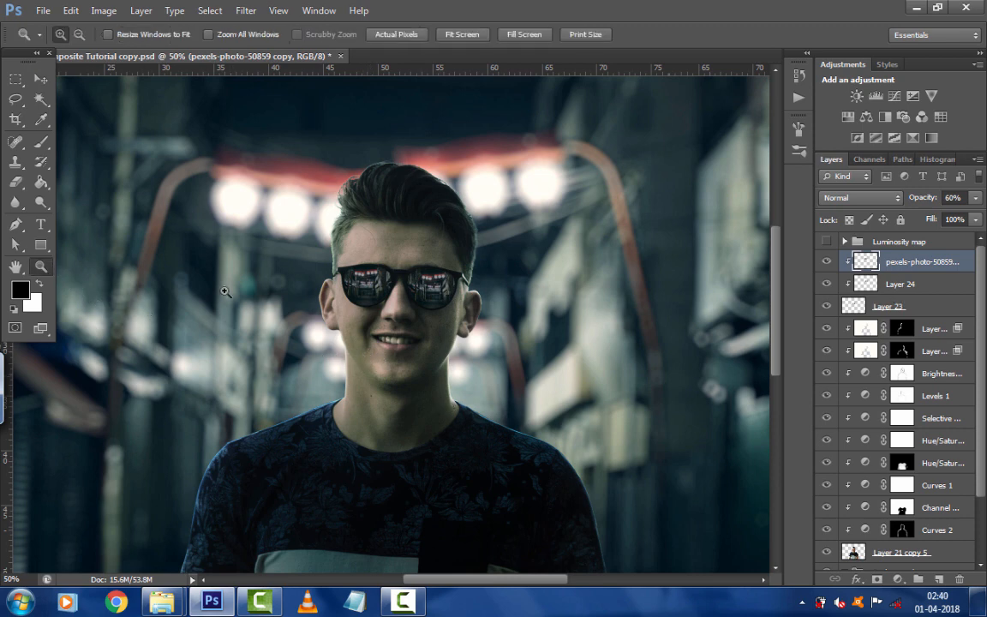
right_click(260, 284)
left_click(279, 293)
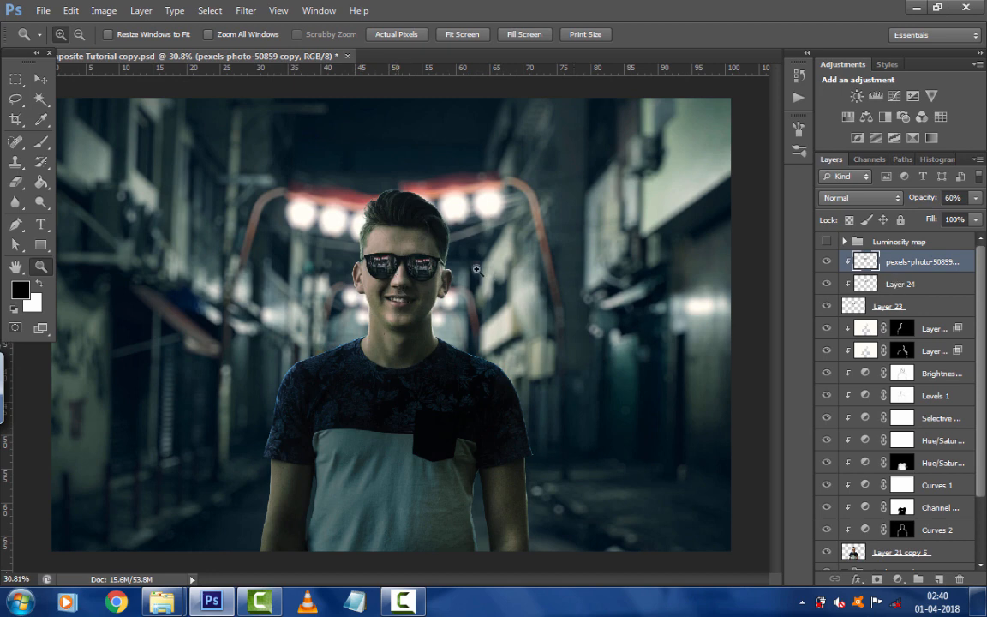
left_click(883, 286, "shift")
left_click(904, 309, "shift")
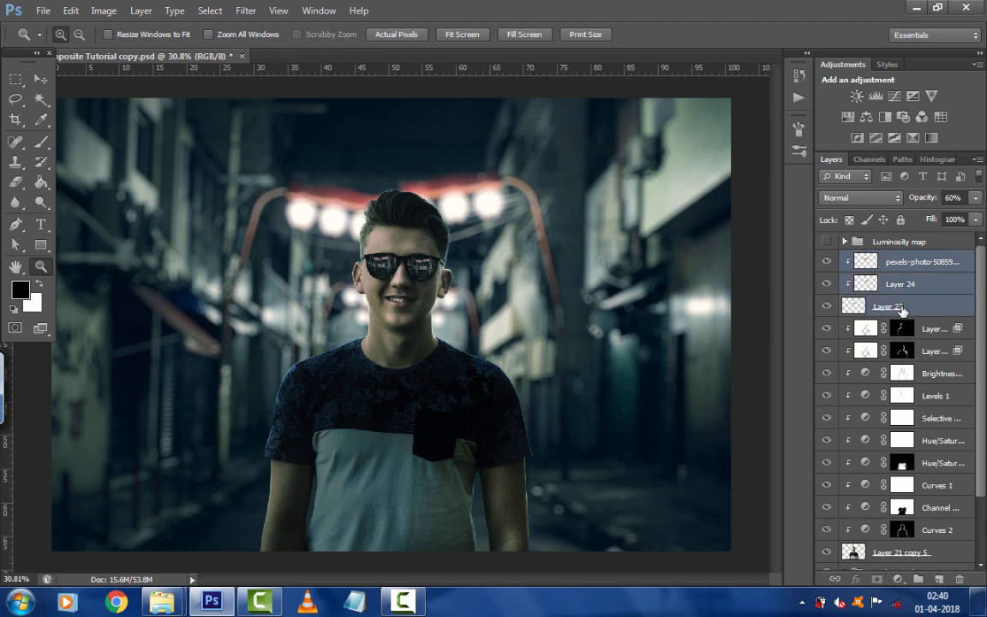
key("ctrl+g")
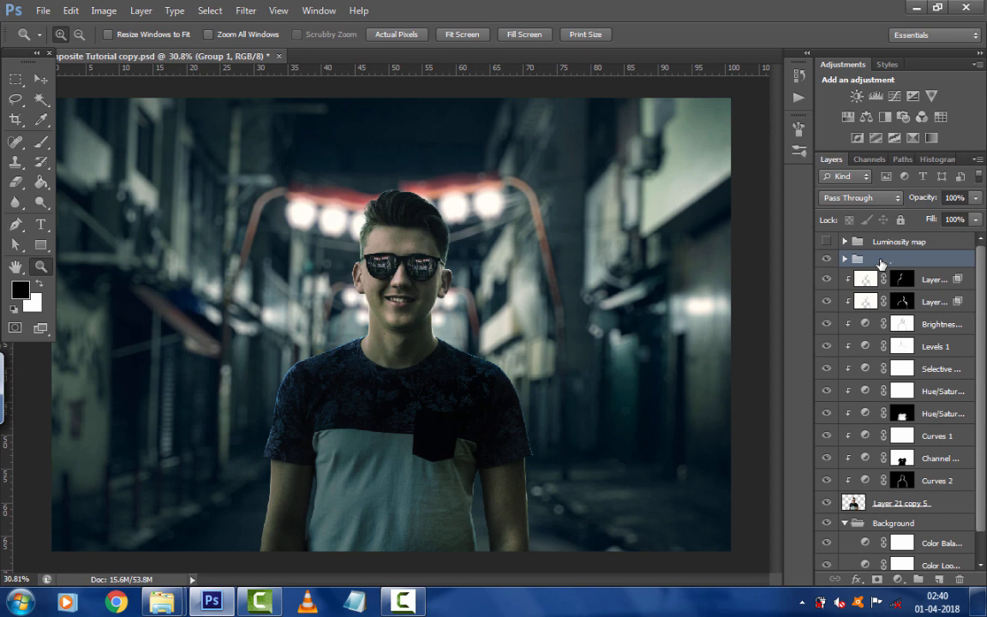
Rename the new layer group as Glas Fix
double_click(885, 259)
type("gr")
left_click_drag(902, 256, 875, 257)
type("Glas Fix")
key("Return")
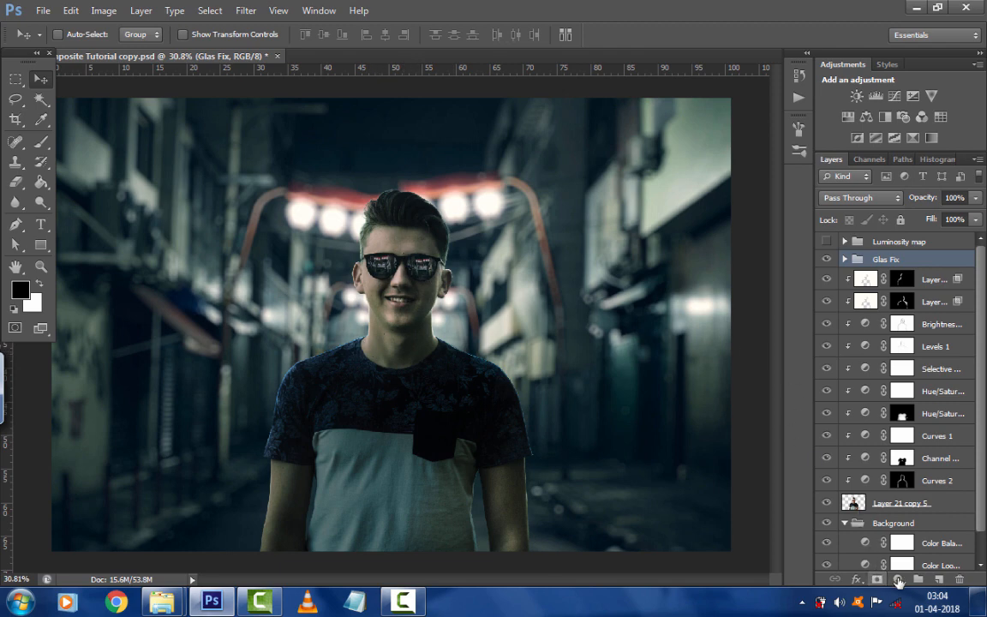
Add a Selective Color adjustment above the Glas Fix group with Neutrals at Cyan +10, Magenta 2, Yellow 3 and Black 1
left_click(896, 581)
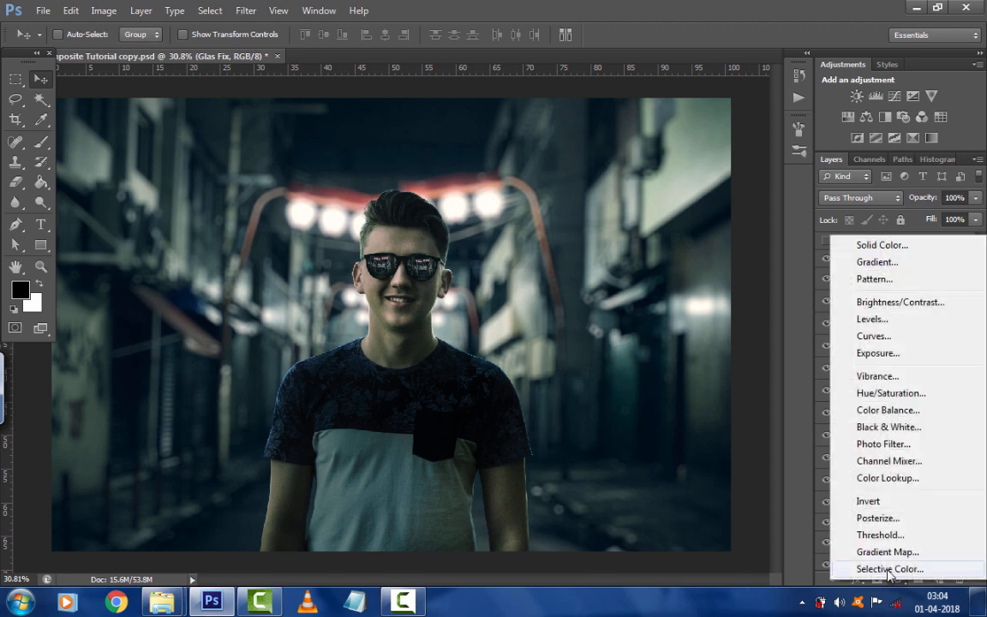
left_click(878, 569)
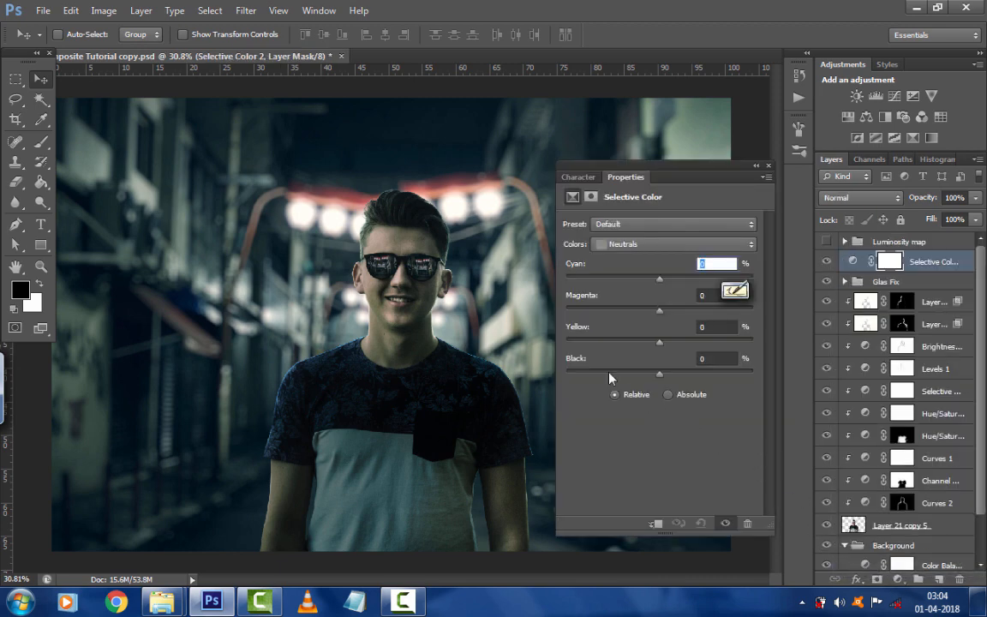
left_click(646, 244)
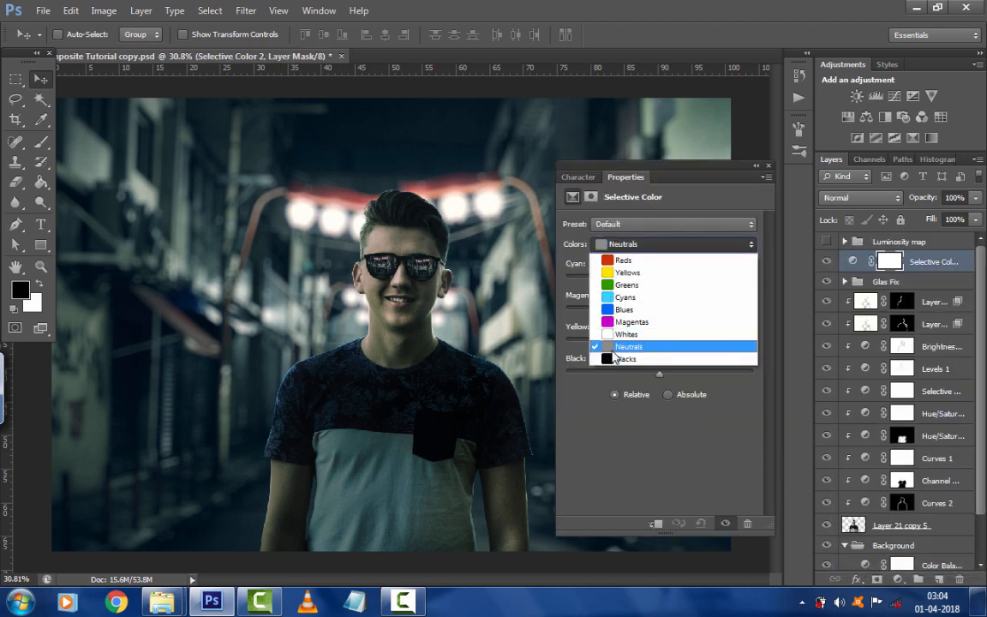
left_click(617, 347)
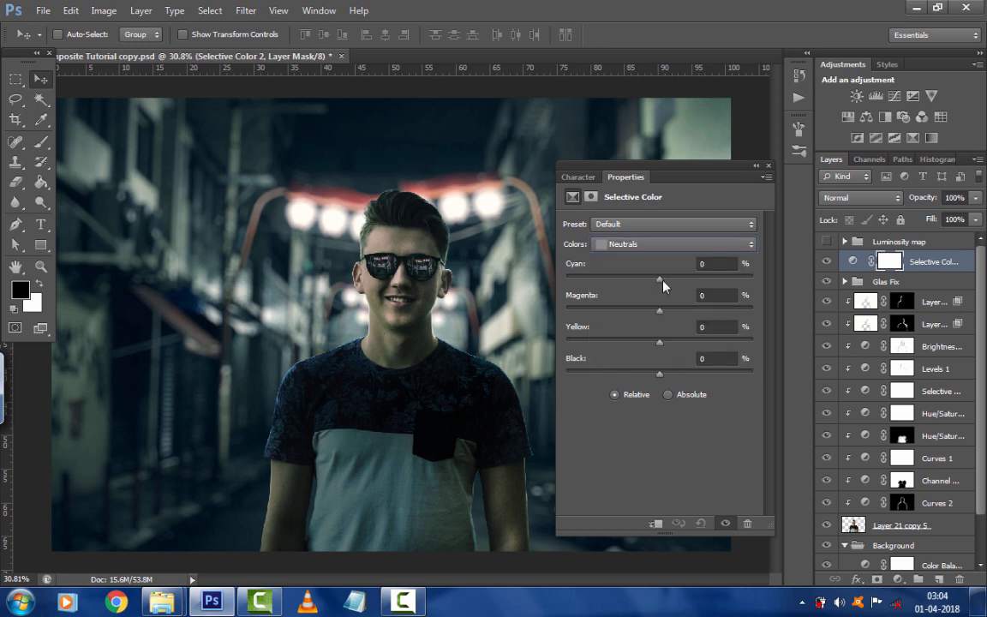
left_click_drag(663, 281, 670, 282)
left_click(707, 296)
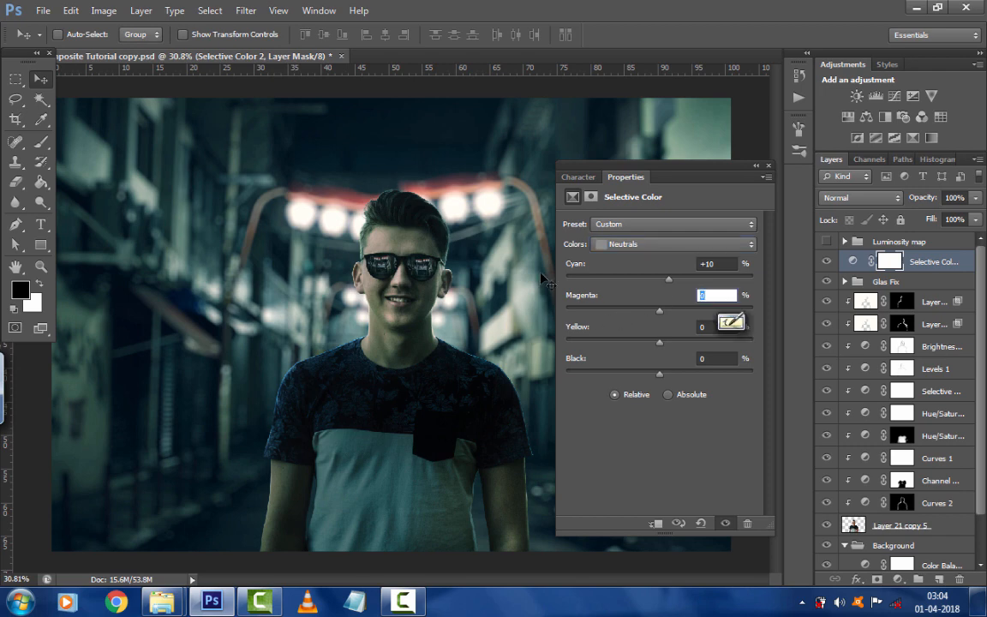
type("2")
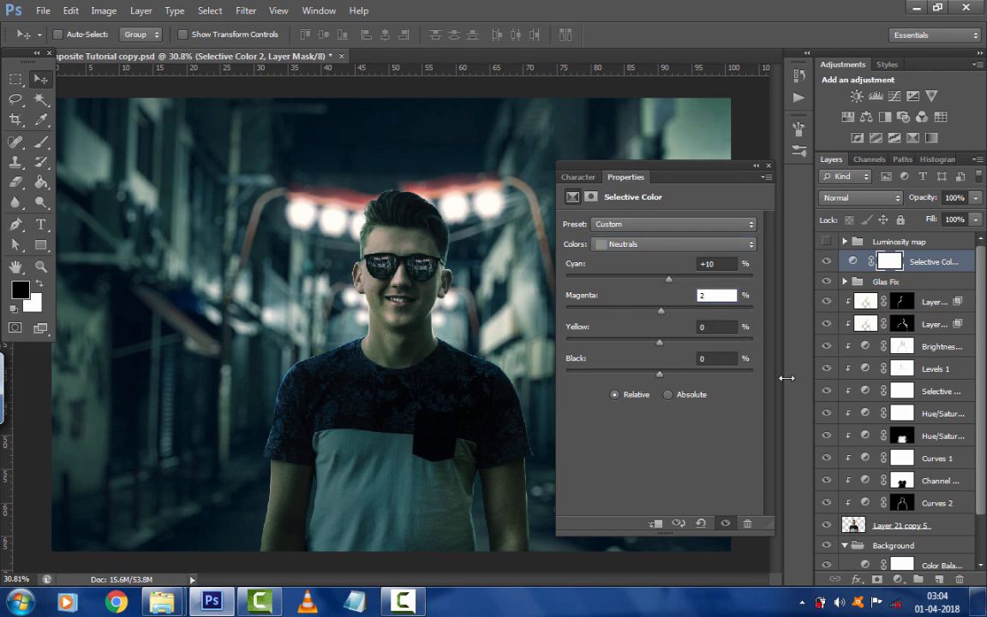
key("Tab")
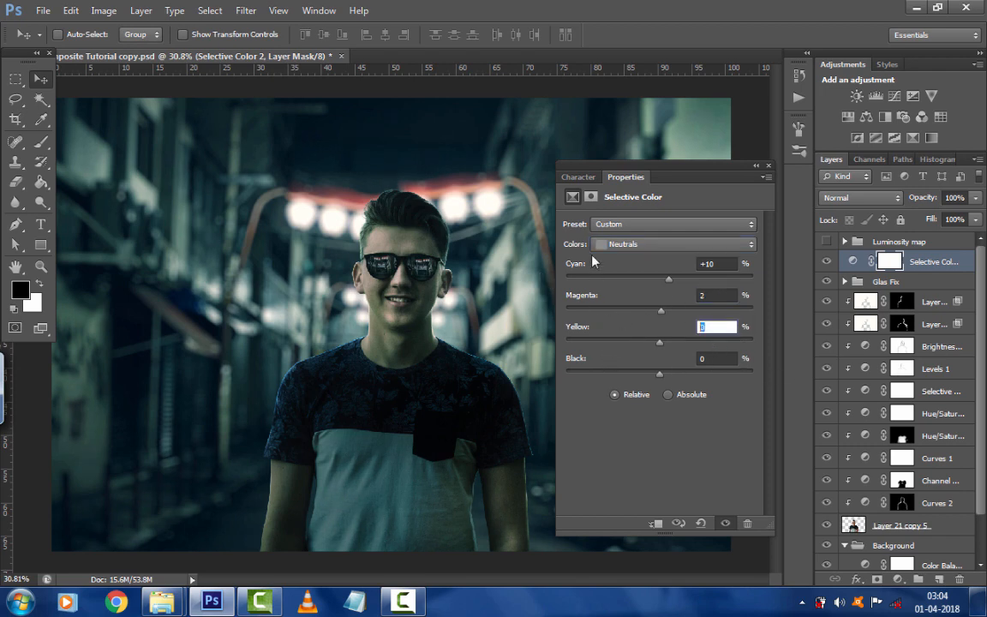
type("3")
key("Tab")
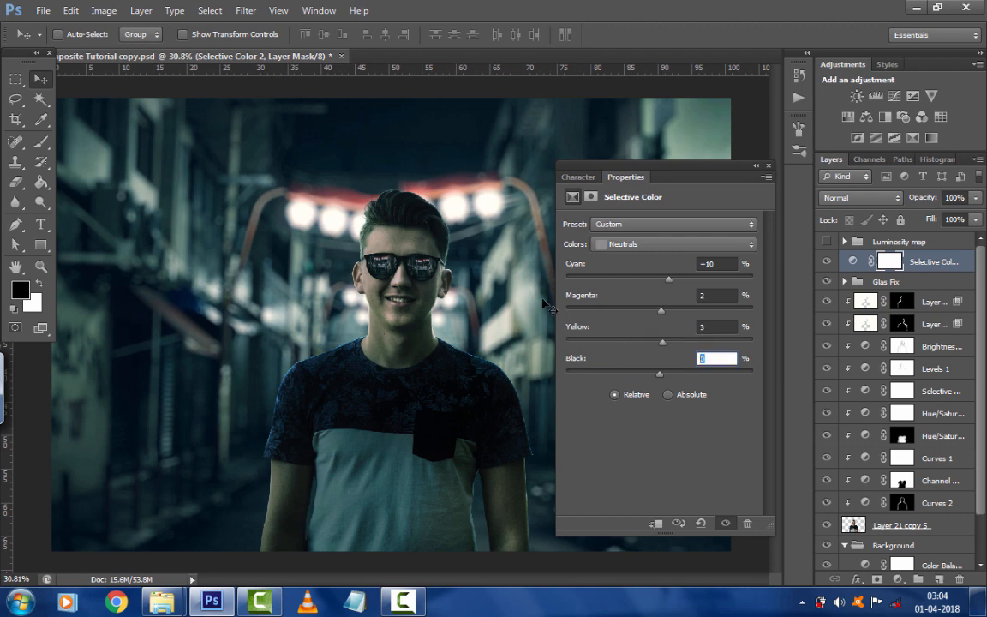
type("1")
left_click(768, 167)
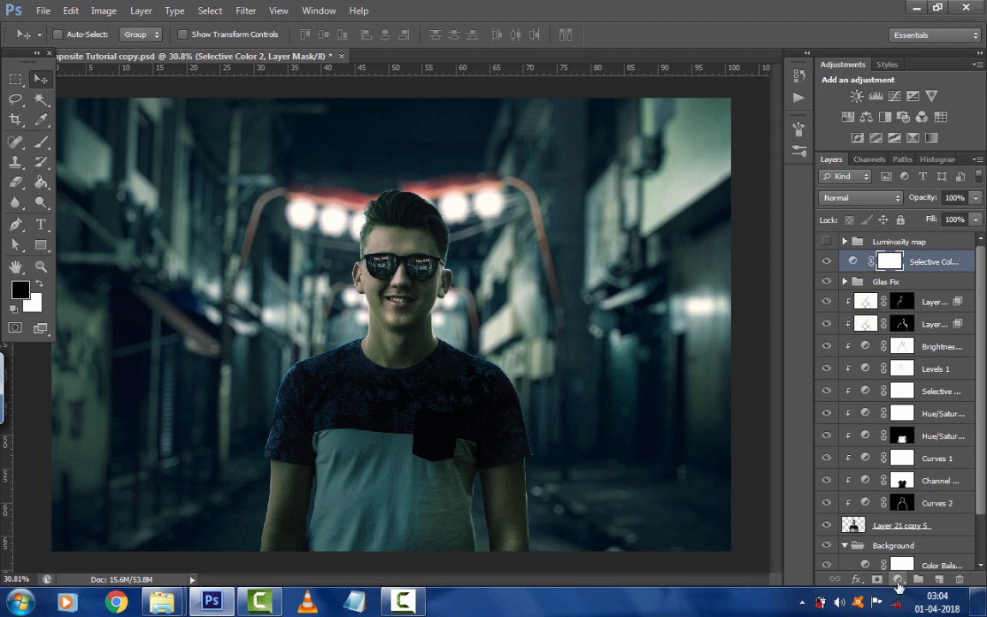
Add a Black & White adjustment layer above the Selective Color layer and set its blend mode to Luminosity
left_click(898, 583)
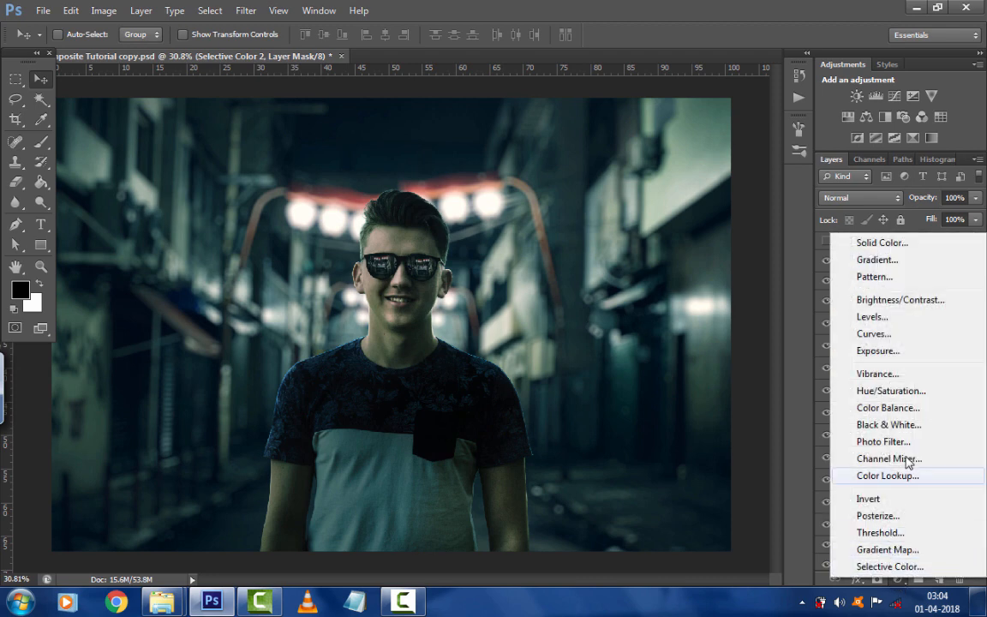
left_click(888, 425)
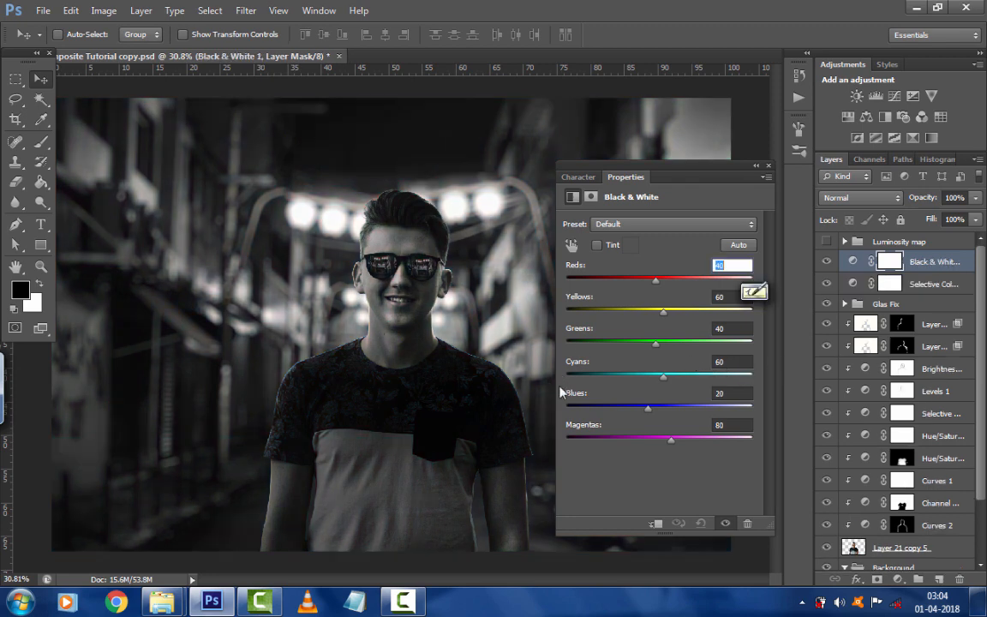
left_click(844, 199)
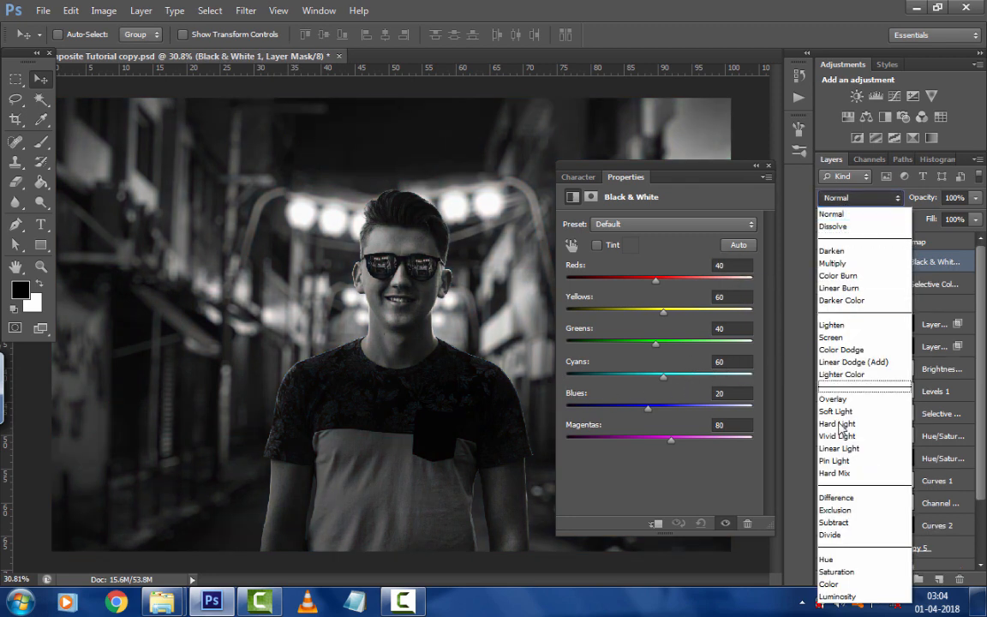
left_click(837, 597)
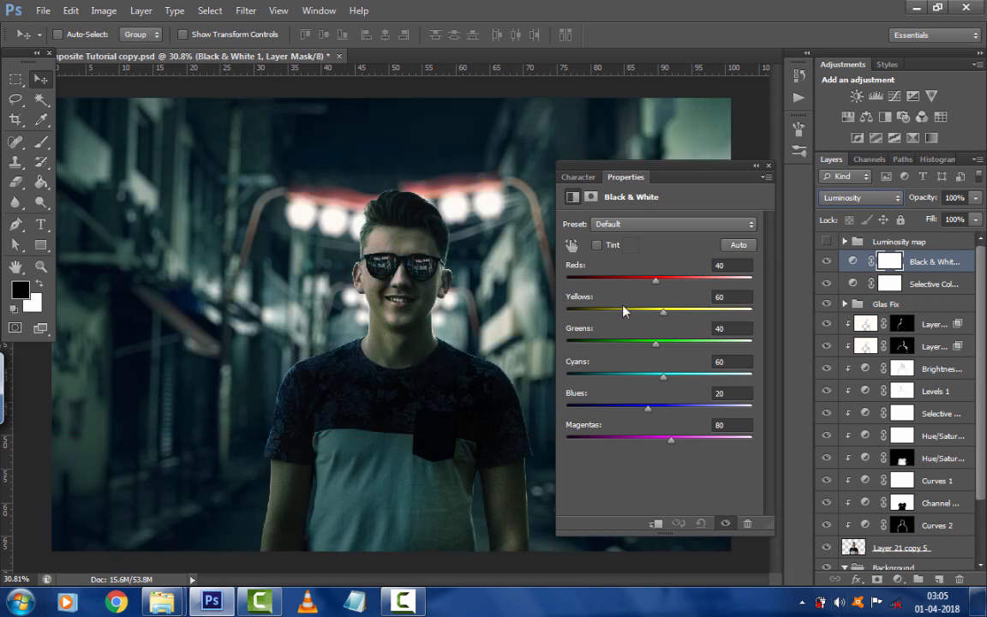
Set the Black & White adjustment's Reds to 44, Greens to 50 and Blues to 31
left_click(733, 265)
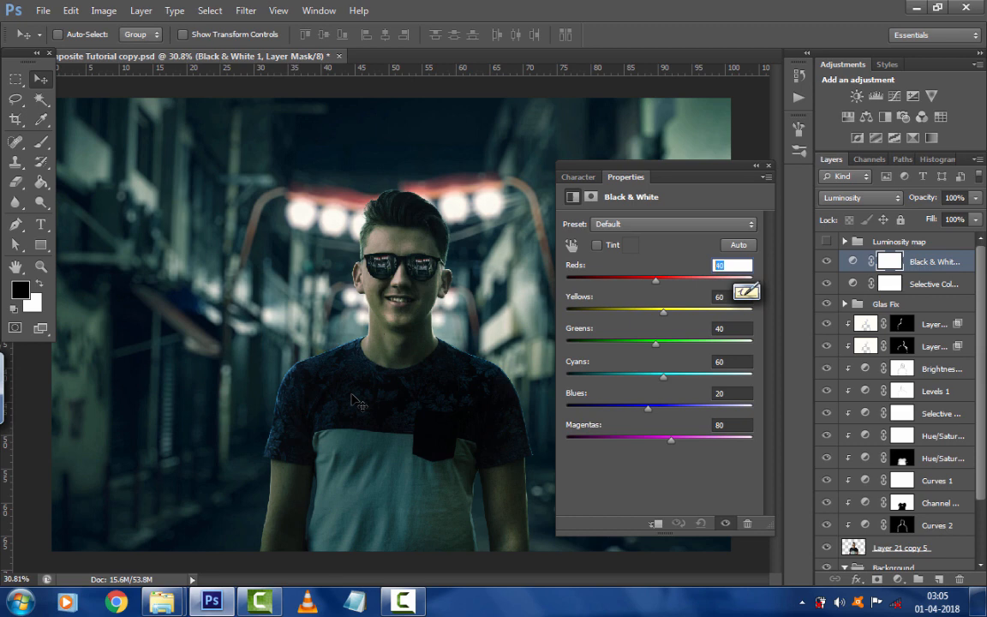
type("44")
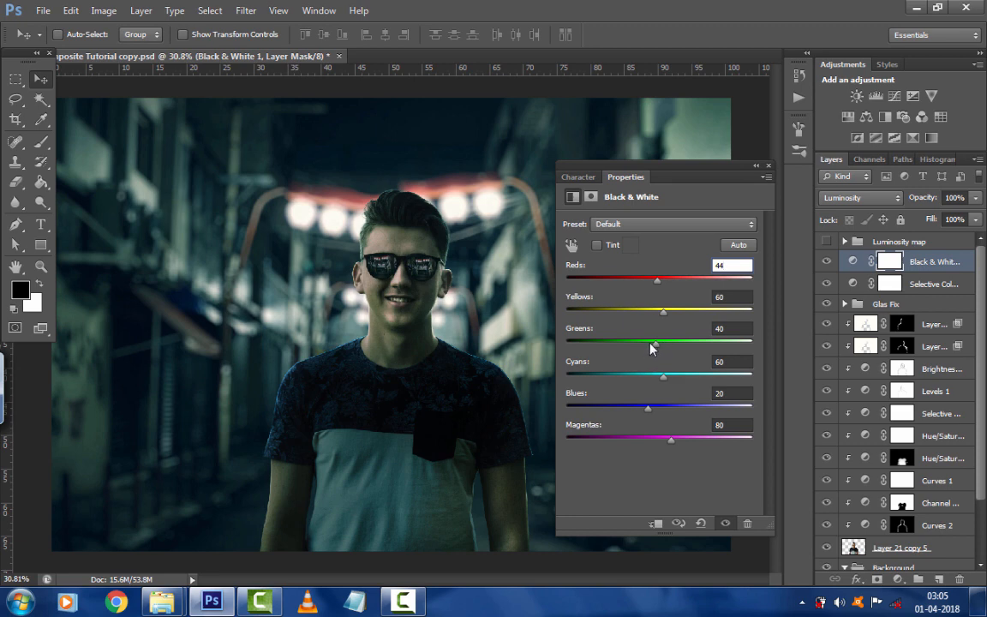
left_click_drag(656, 346, 658, 351)
left_click_drag(735, 394, 672, 405)
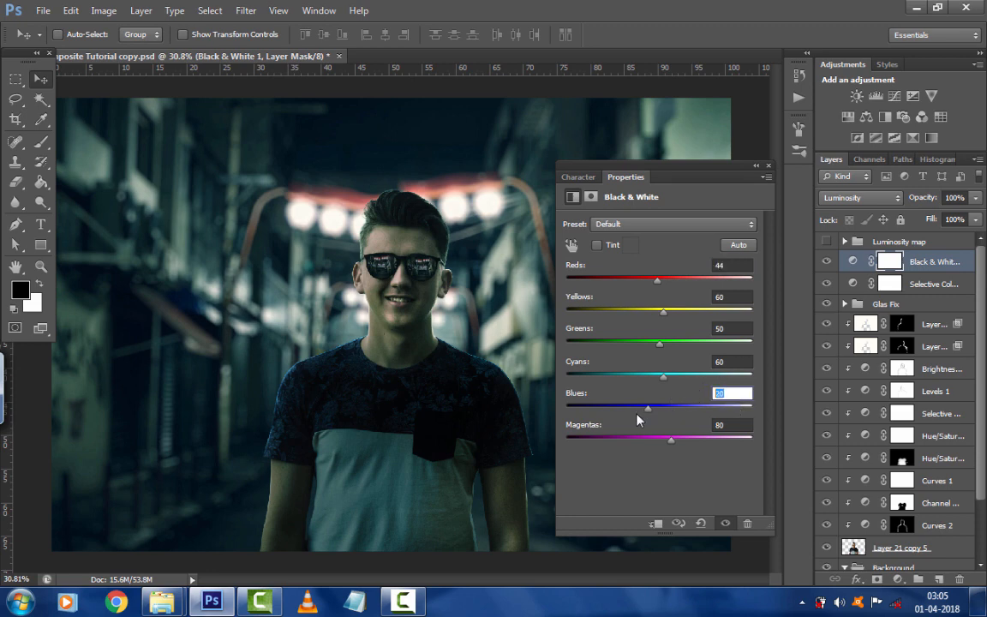
type("31")
left_click(768, 166)
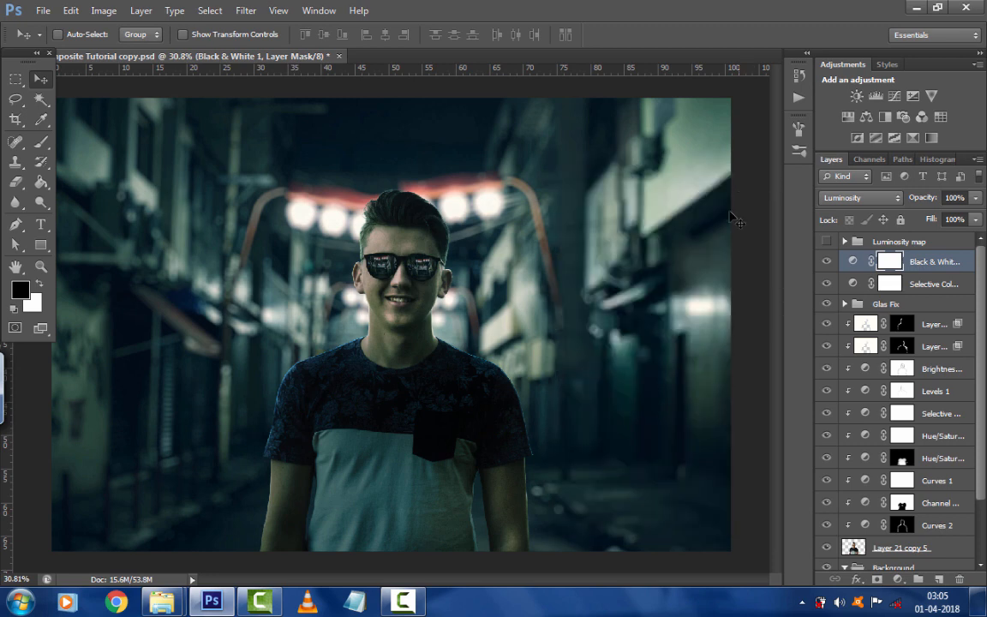
Add a Color Lookup adjustment layer above the Black & White layer using the FuturisticBleak.3DL file
left_click(898, 582)
left_click(895, 477)
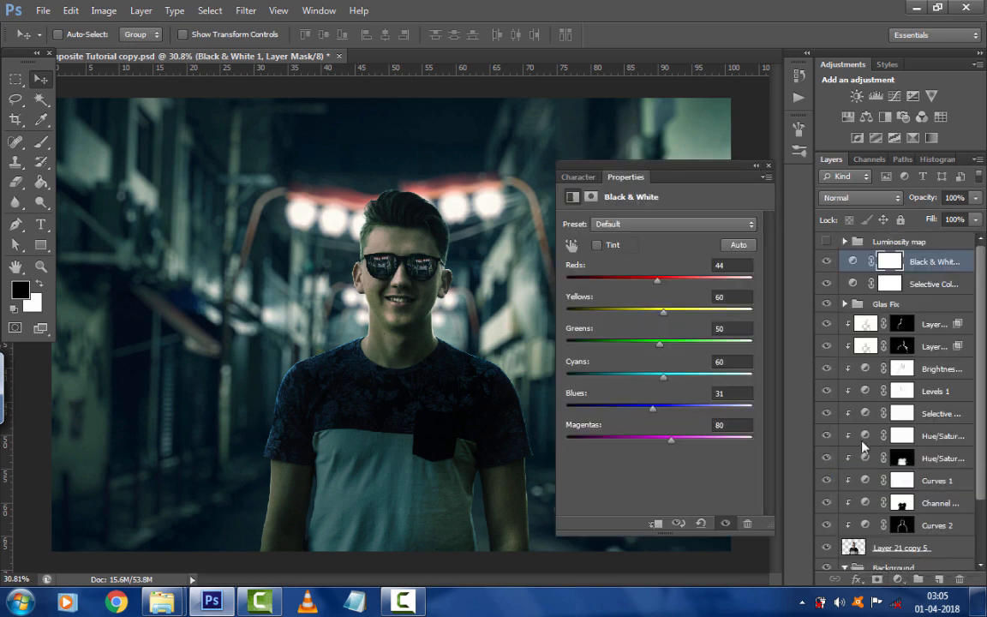
left_click(705, 225)
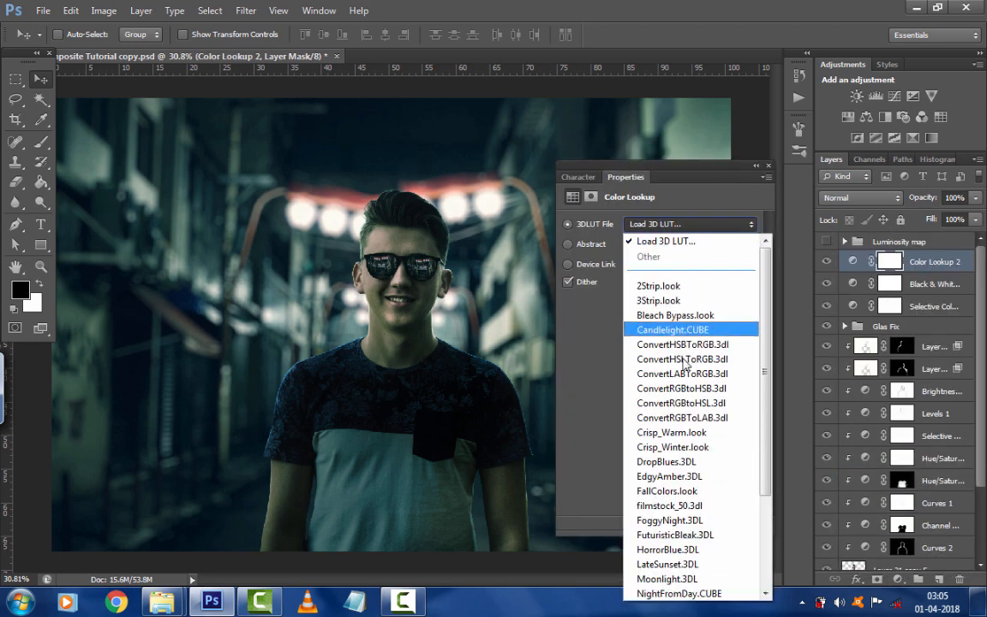
left_click(664, 535)
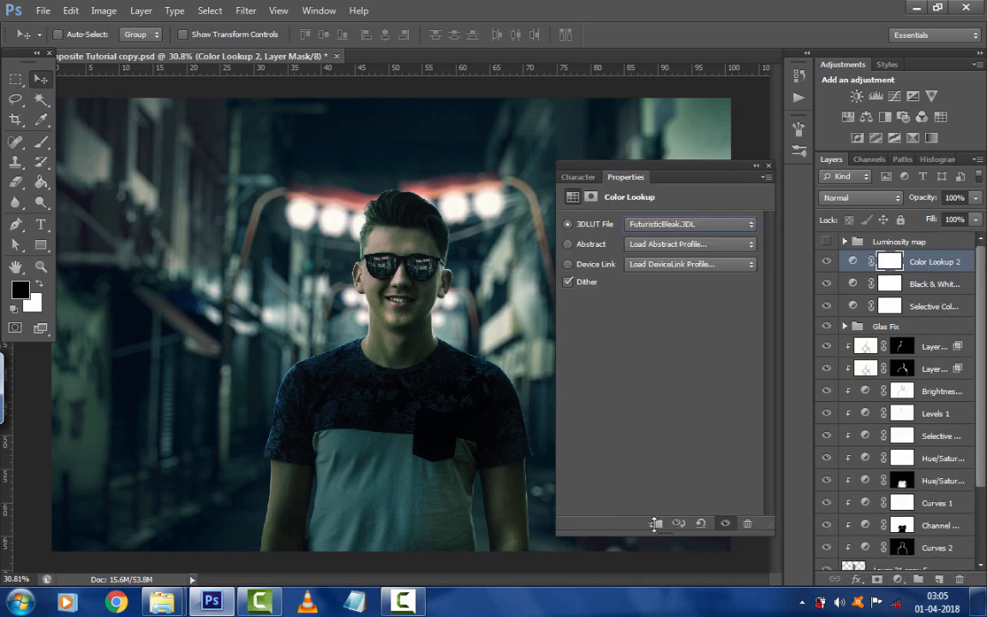
left_click(769, 165)
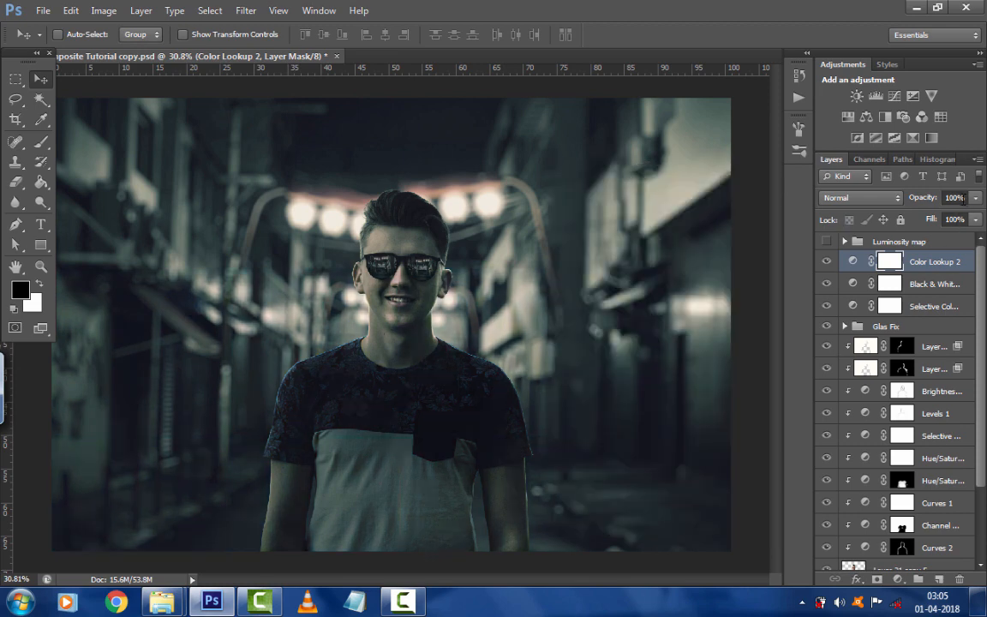
Set the Color Lookup layer's blend mode to Color and its opacity to 14%
left_click(861, 197)
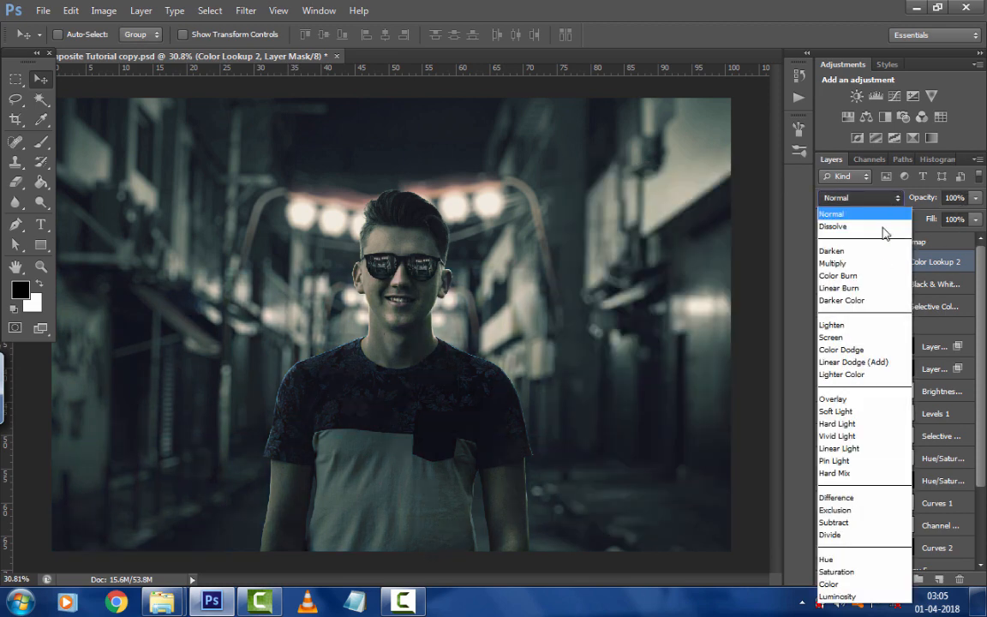
left_click(831, 584)
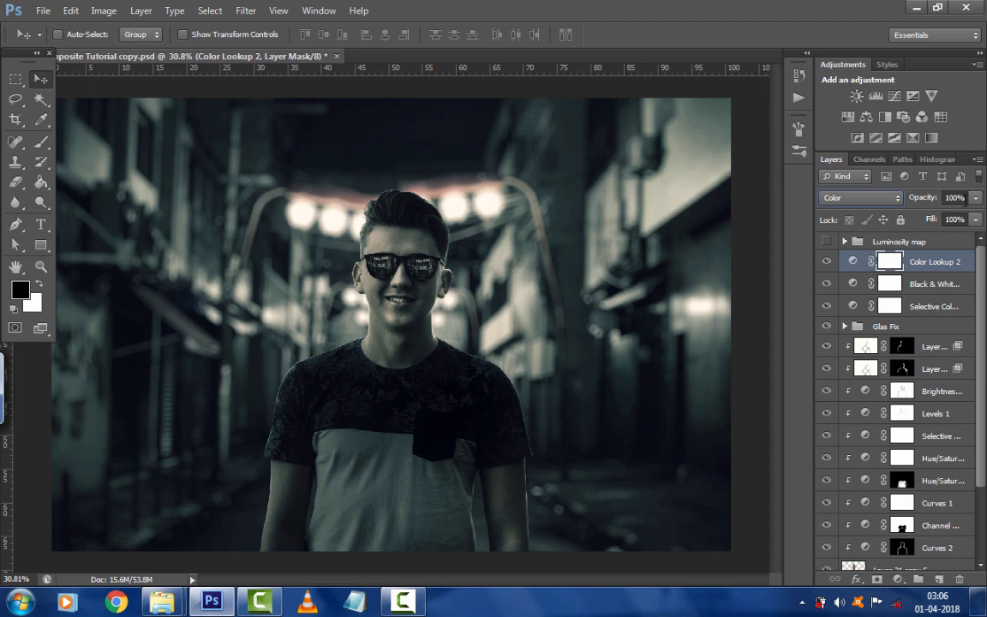
left_click(964, 197)
type("16")
left_click(975, 197)
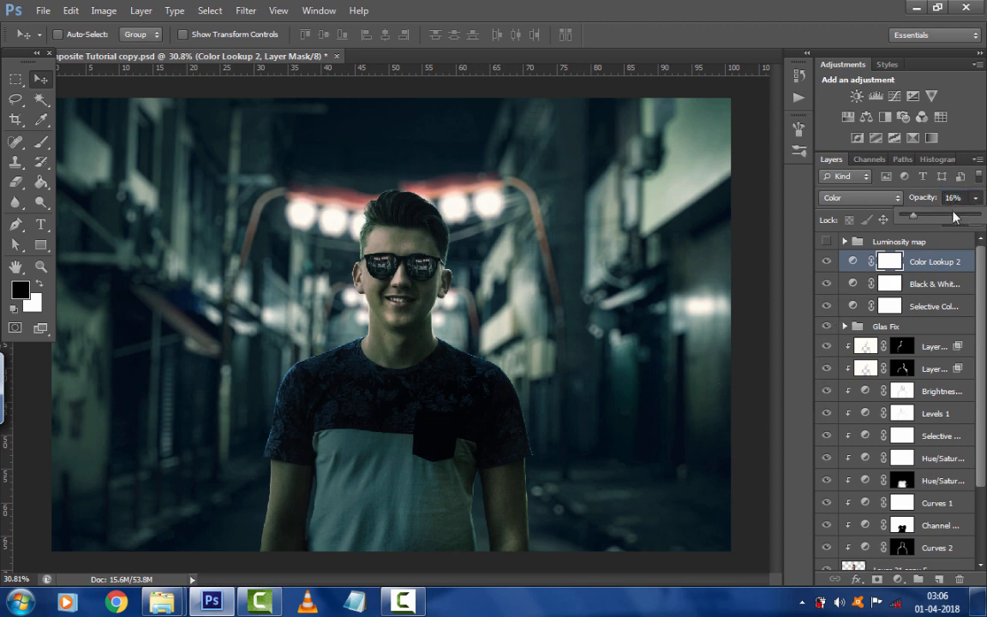
left_click(961, 200)
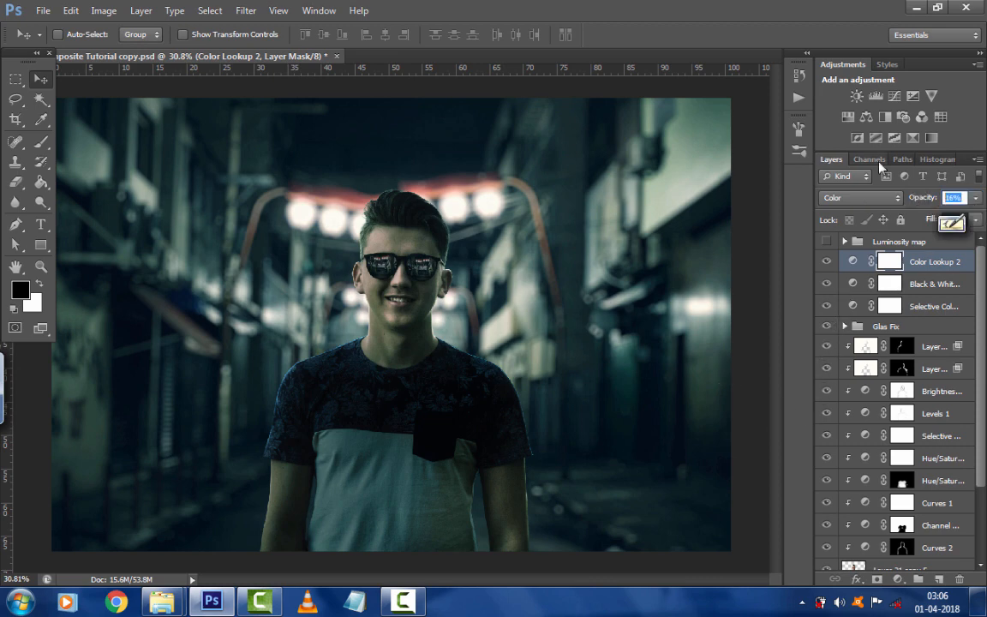
type("14")
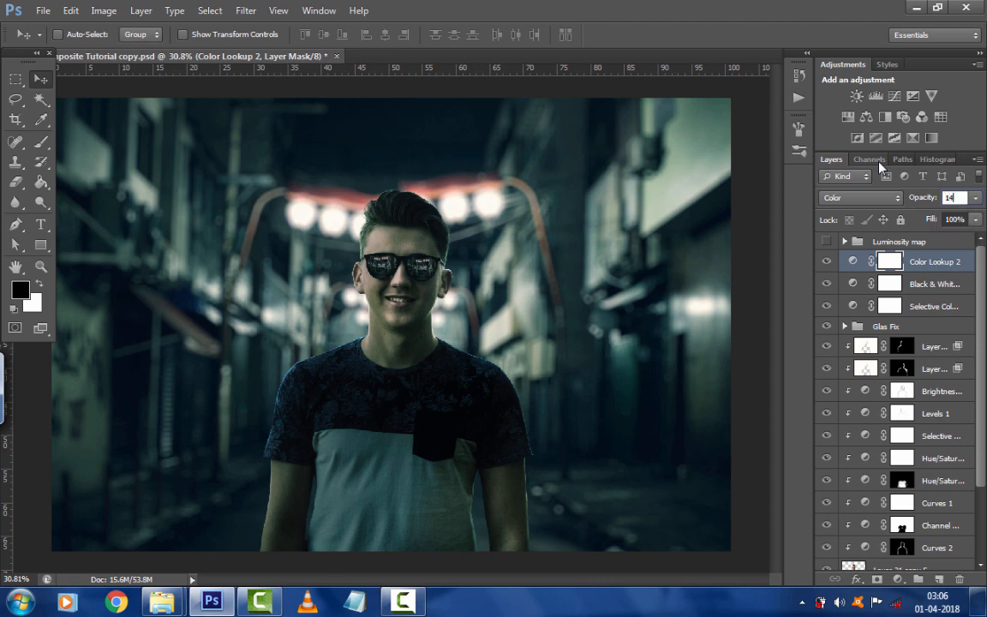
Add an Exposure adjustment layer above the Color Lookup layer with its Exposure set to 0.18
left_click(928, 284)
left_click(897, 579)
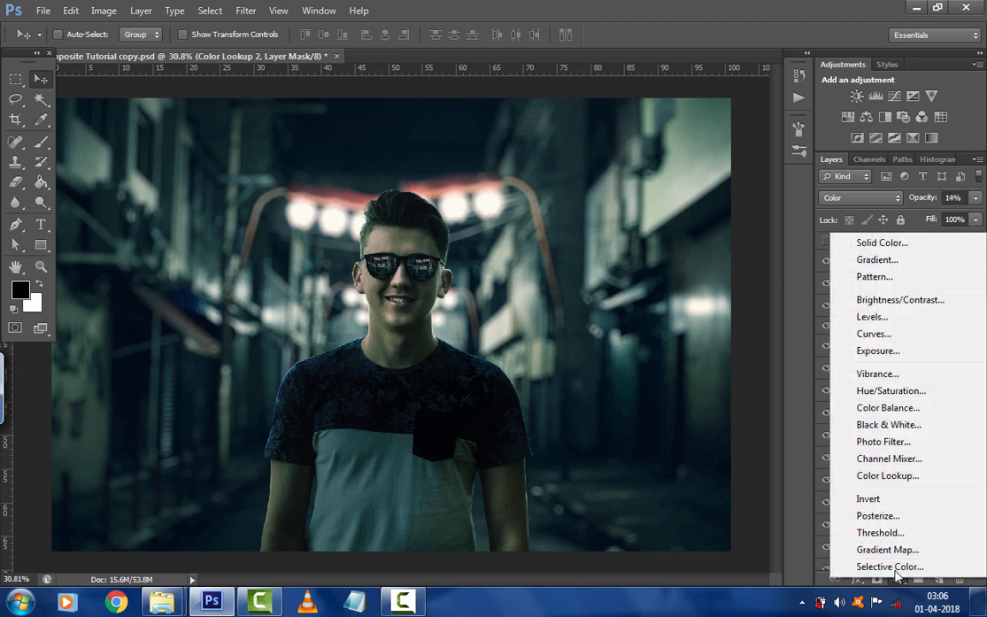
left_click(868, 352)
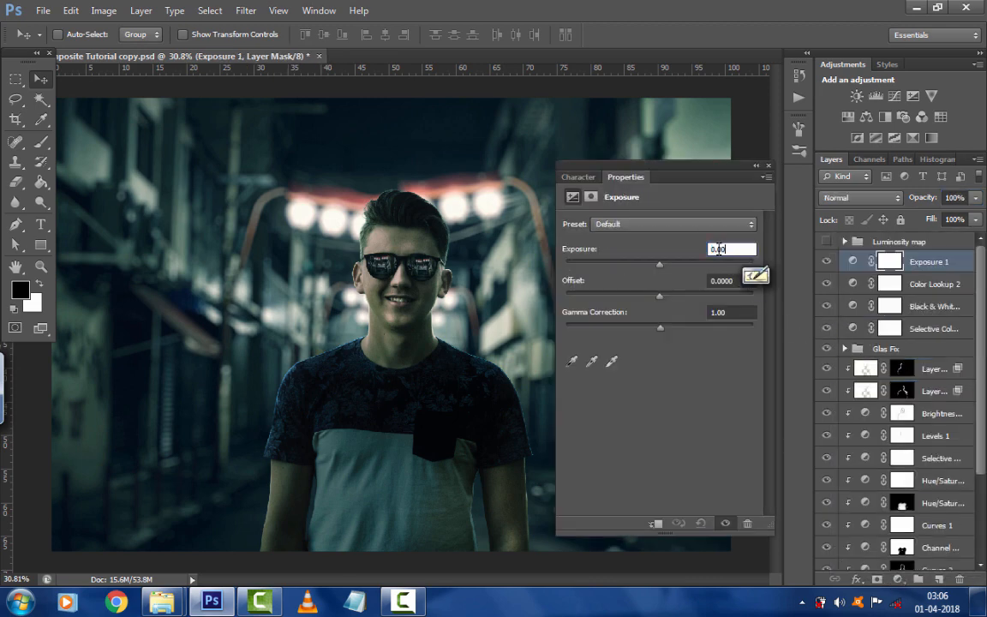
left_click_drag(718, 248, 726, 249)
type("18")
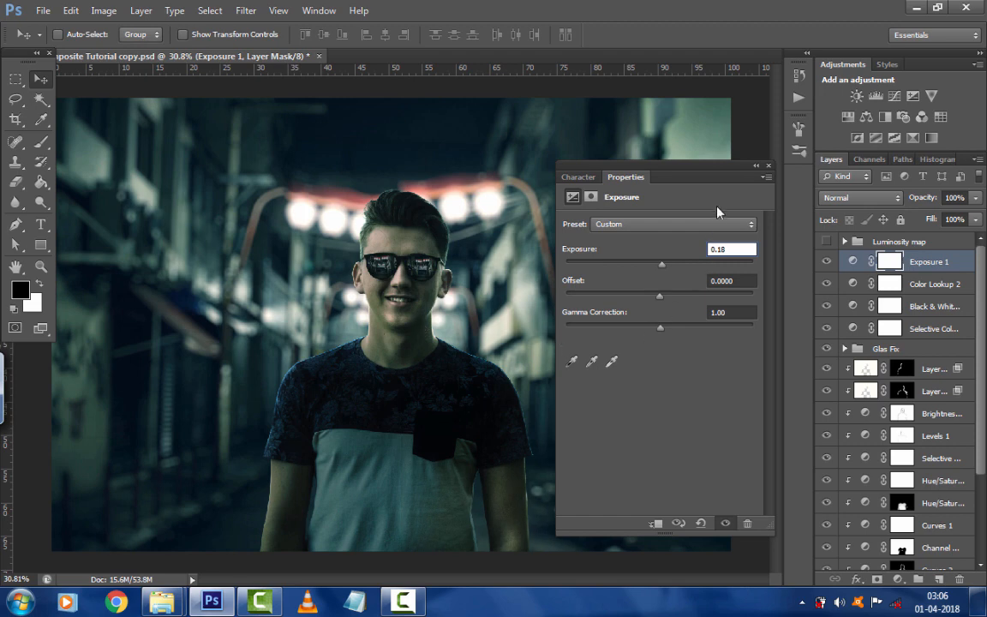
left_click(767, 165)
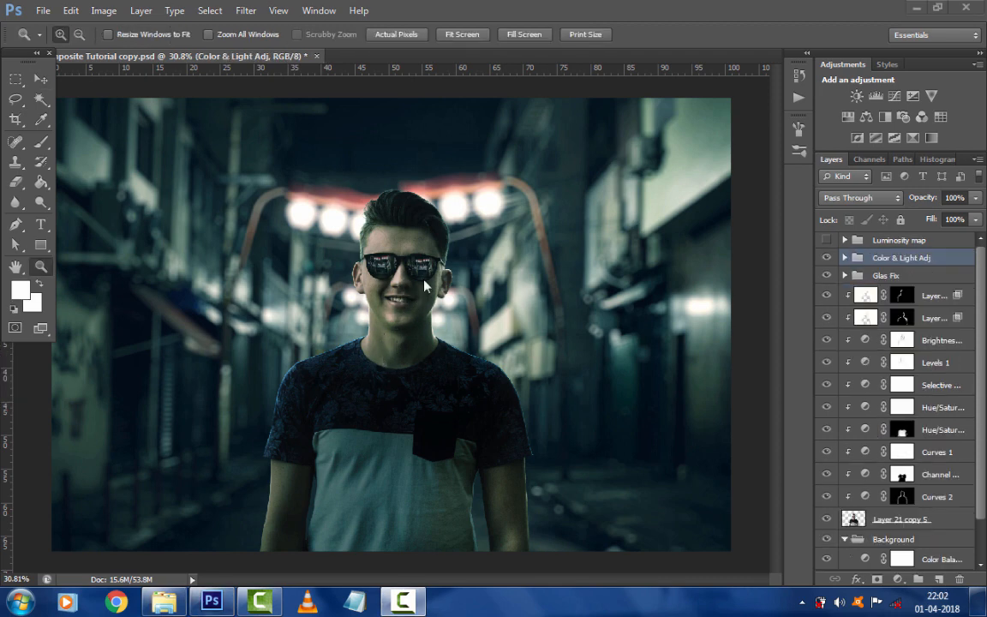
Add a new layer above the Color & Light Adj group and paint white highlights along the hair's top edge with a 6 px brush at 53% opacity
left_click(938, 579)
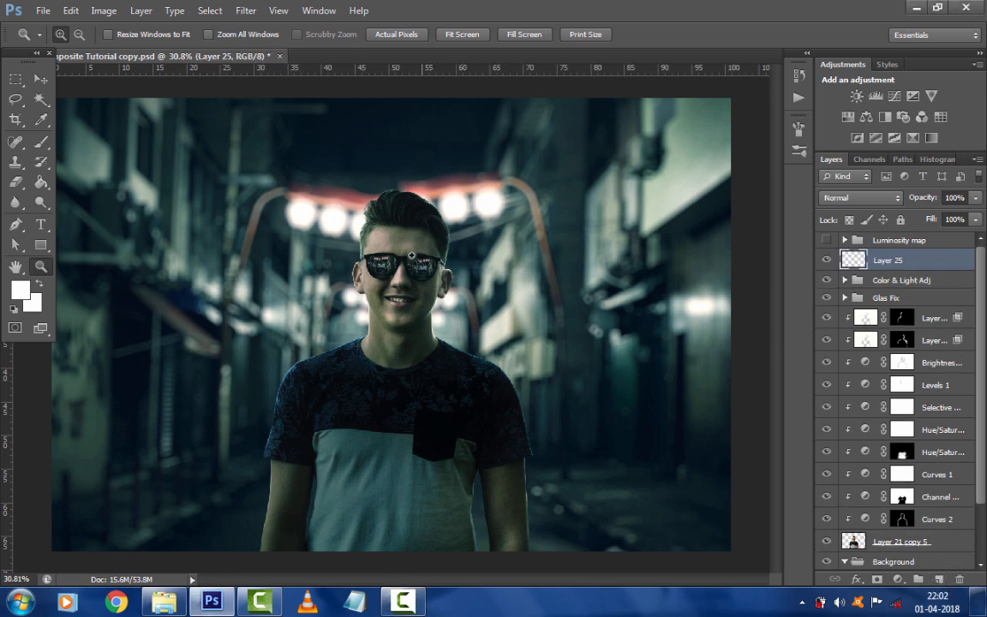
left_click(387, 192)
left_click(387, 192)
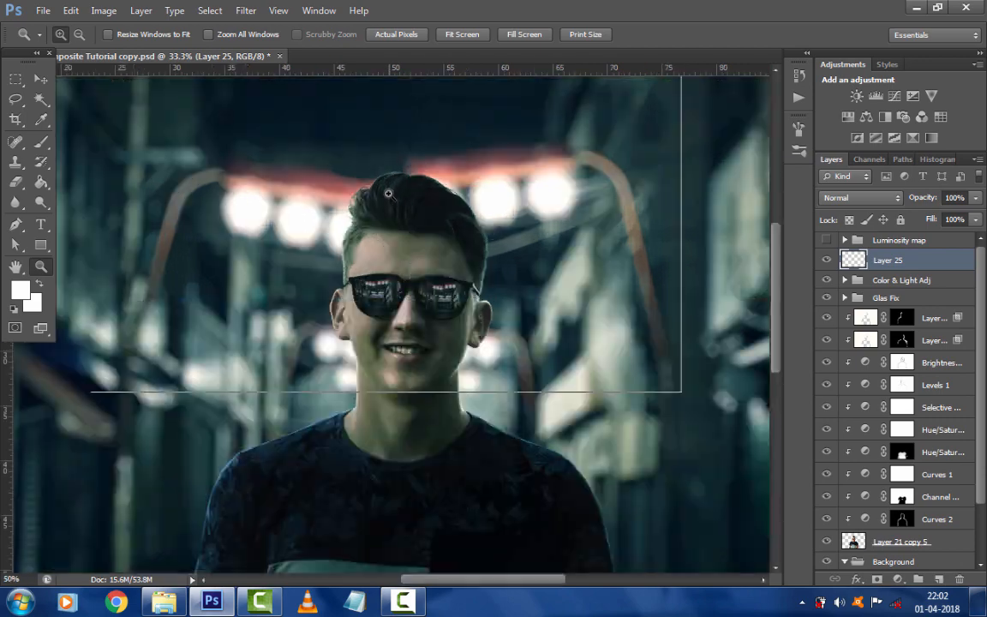
left_click(386, 195)
left_click(384, 198)
left_click(383, 199)
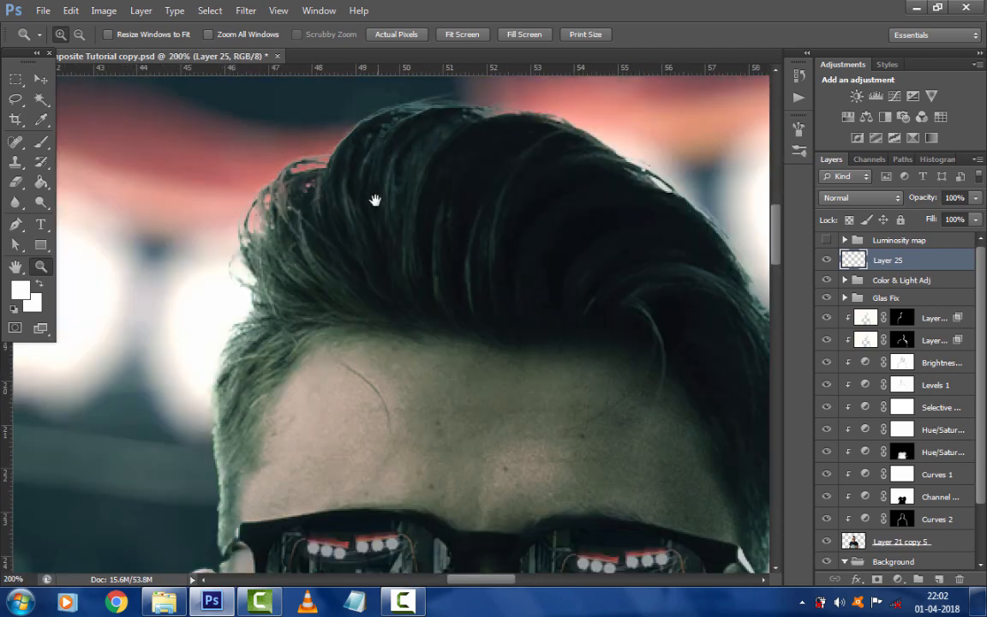
left_click_drag(379, 201, 380, 249)
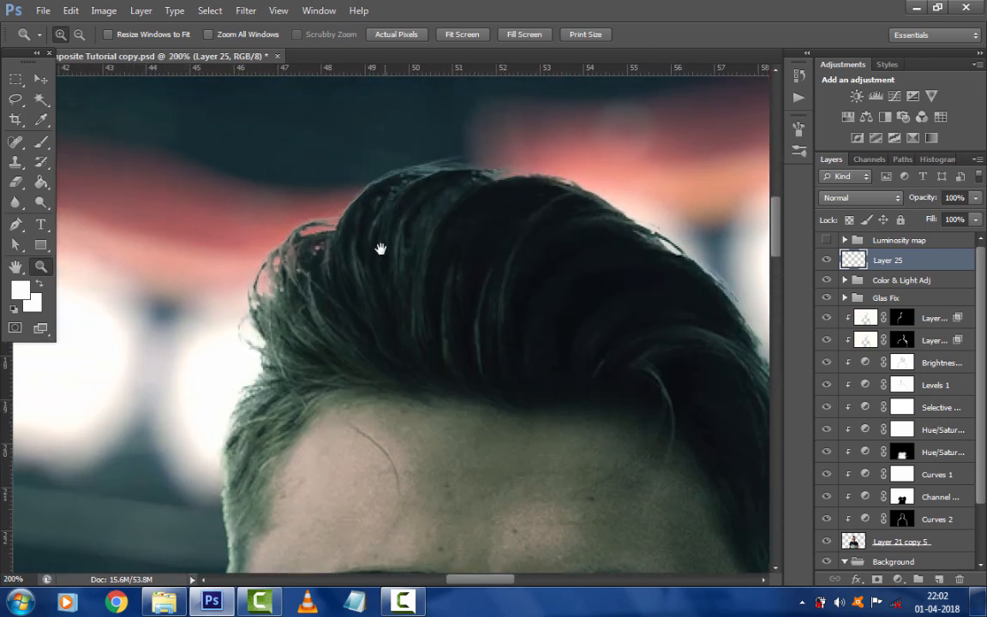
left_click(40, 142)
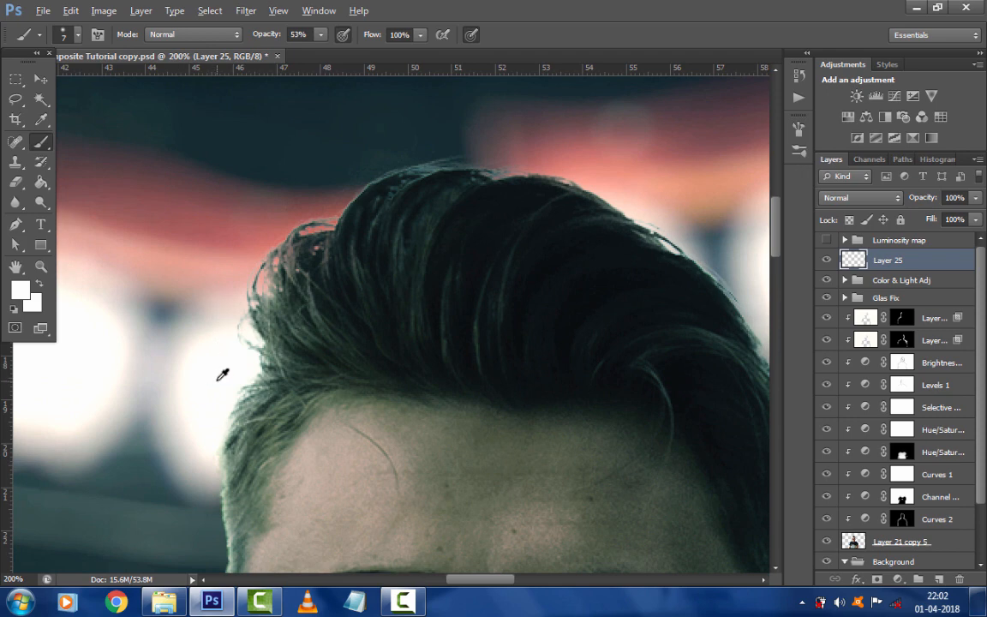
scroll(304, 287, "up", 2)
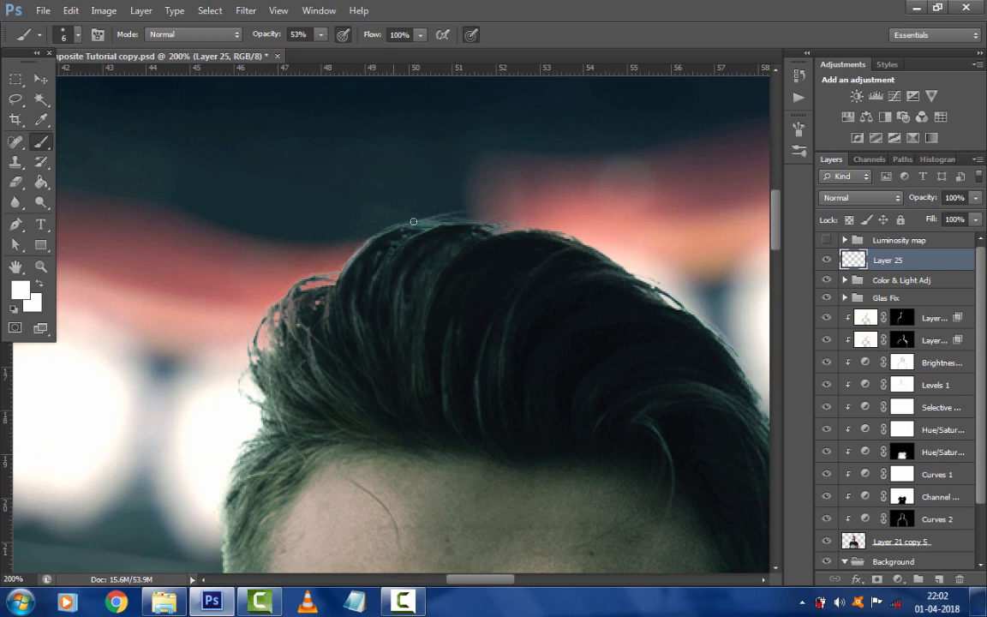
left_click_drag(415, 228, 475, 224)
left_click_drag(511, 231, 582, 244)
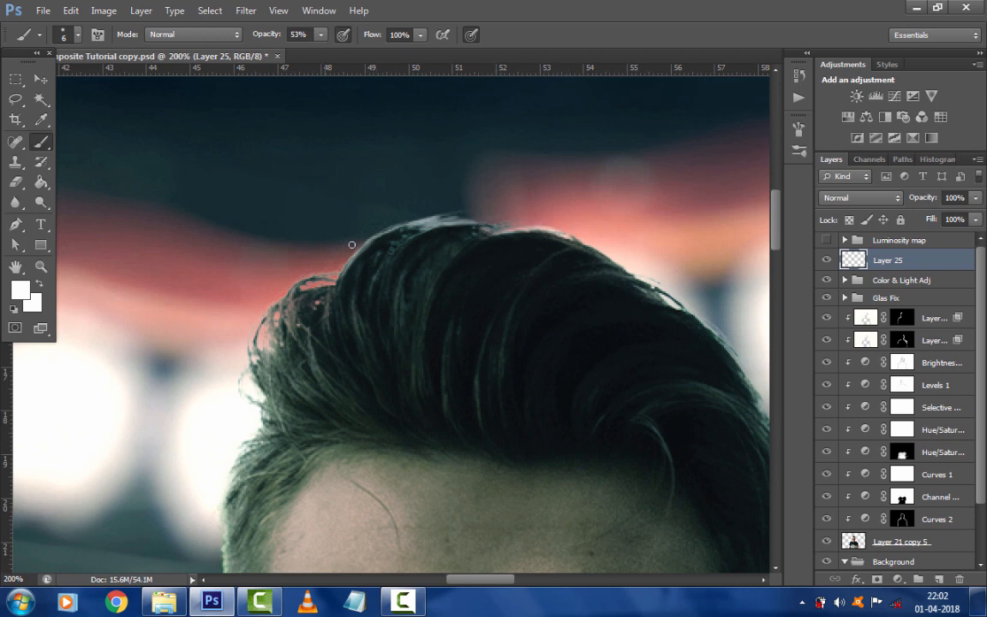
Continue the white edge light over the curls beside the quiff and along the opposite outline of the hair
mouse_move(294, 296)
left_mouse_down()
mouse_move(312, 278)
mouse_move(336, 278)
left_mouse_up()
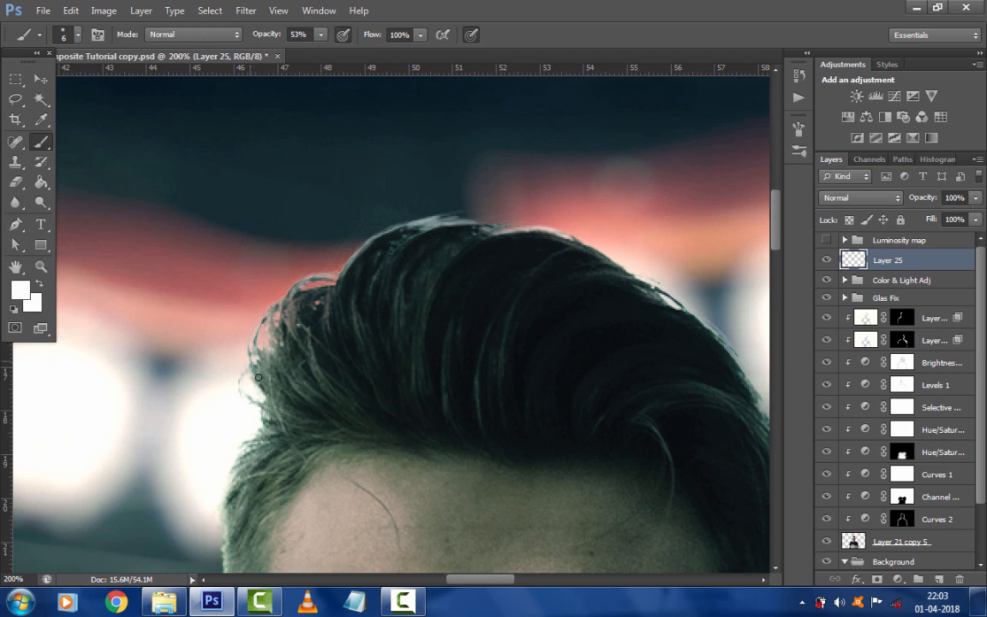
left_click_drag(291, 421, 334, 335)
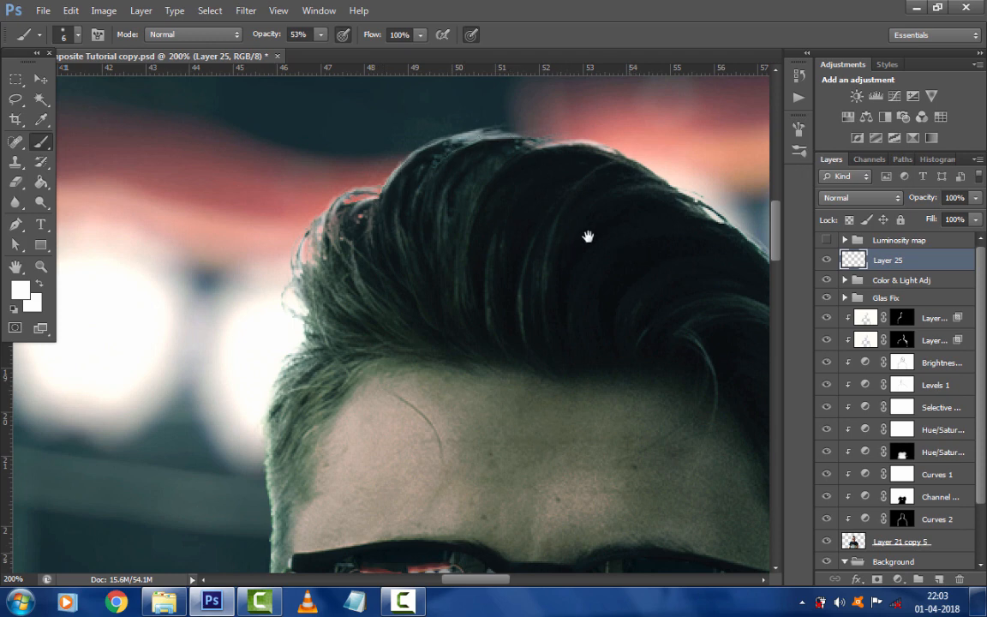
left_click_drag(591, 232, 446, 206)
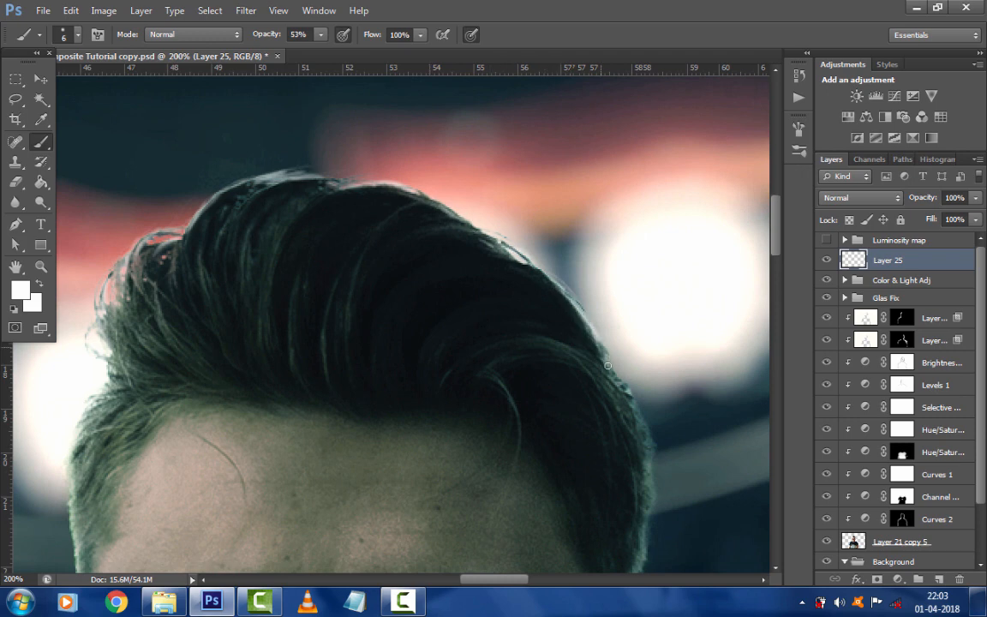
left_click_drag(595, 410, 559, 259)
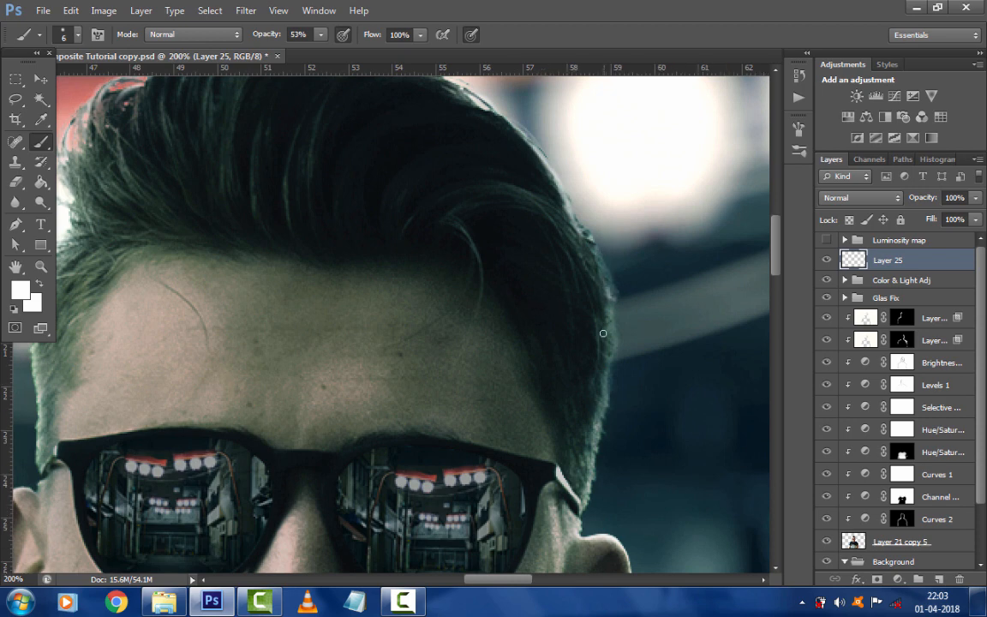
Undo the last stroke and repaint the white edge light under the man's earlobe and along his jaw
scroll(611, 255, "down", 8)
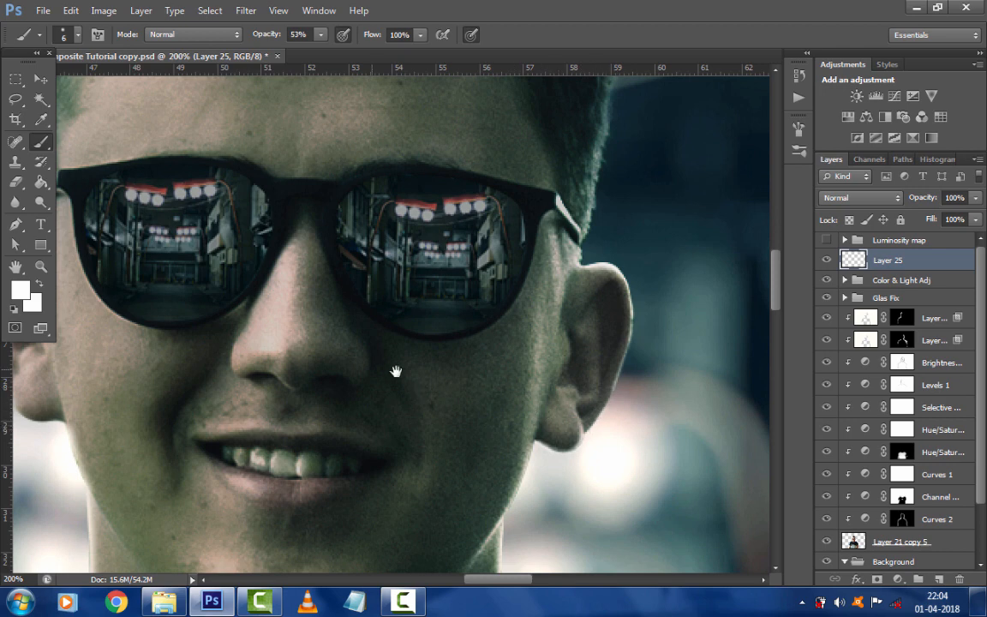
scroll(394, 370, "left", 6)
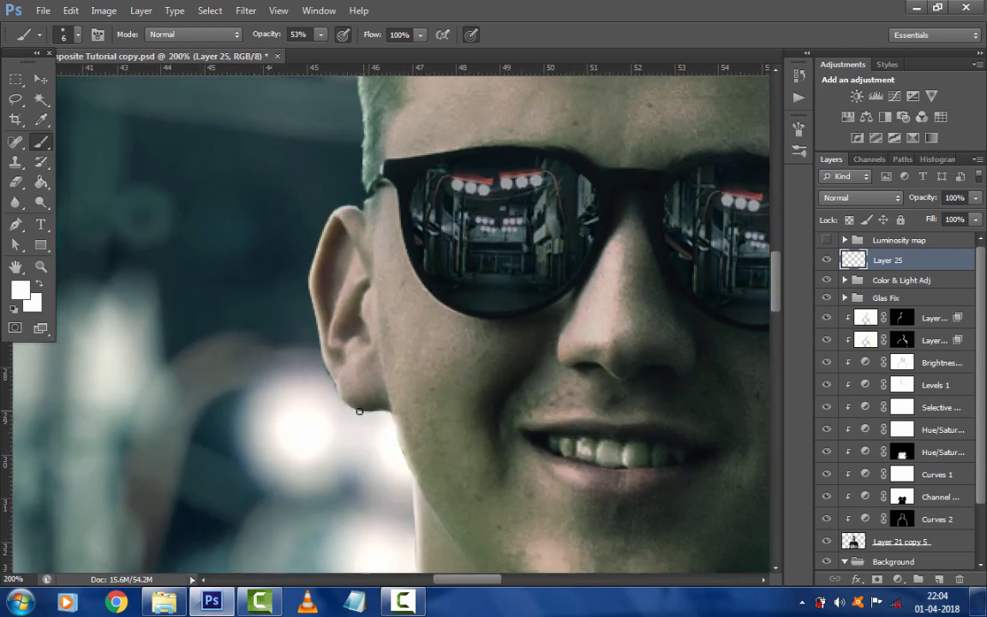
key("ctrl+z")
left_click_drag(361, 409, 389, 411)
left_click_drag(407, 455, 368, 347)
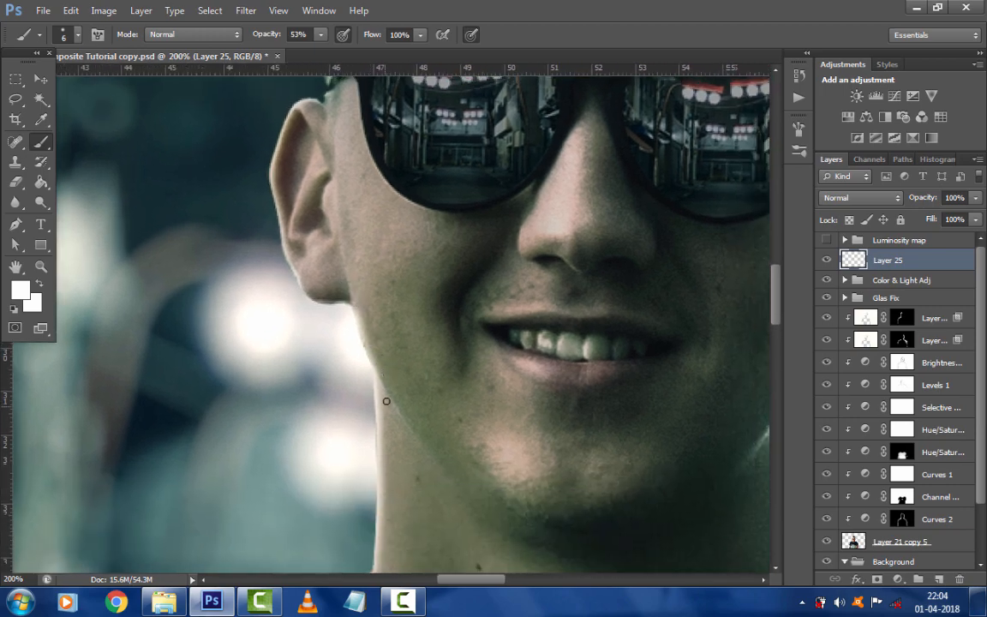
left_click_drag(451, 422, 204, 346)
left_click_drag(589, 382, 577, 361)
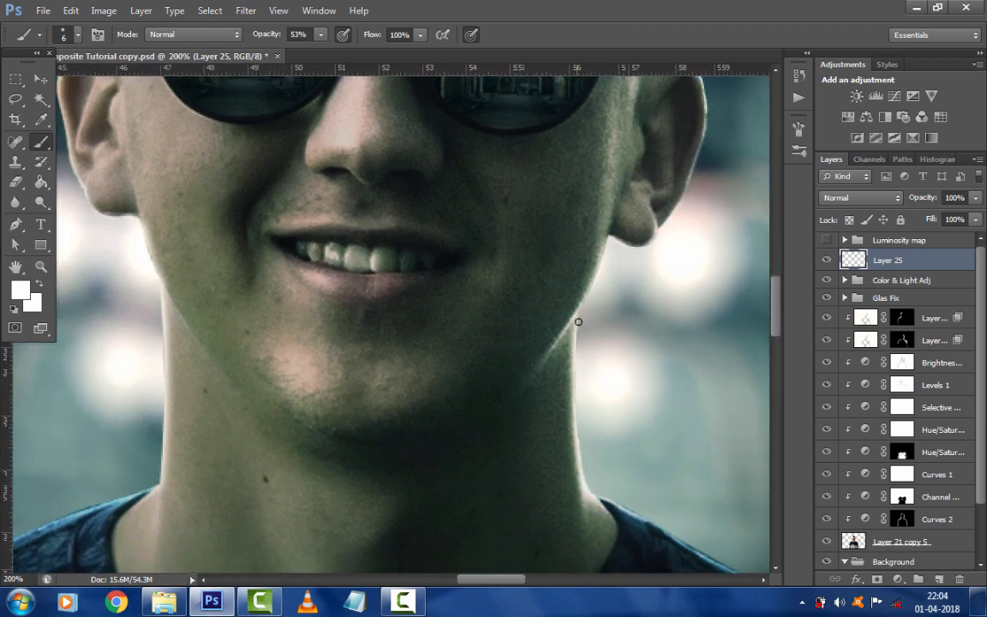
Refine the edge light around the other ear and the side hair above it, reducing the brush to 4 px
scroll(575, 377, "up", 3)
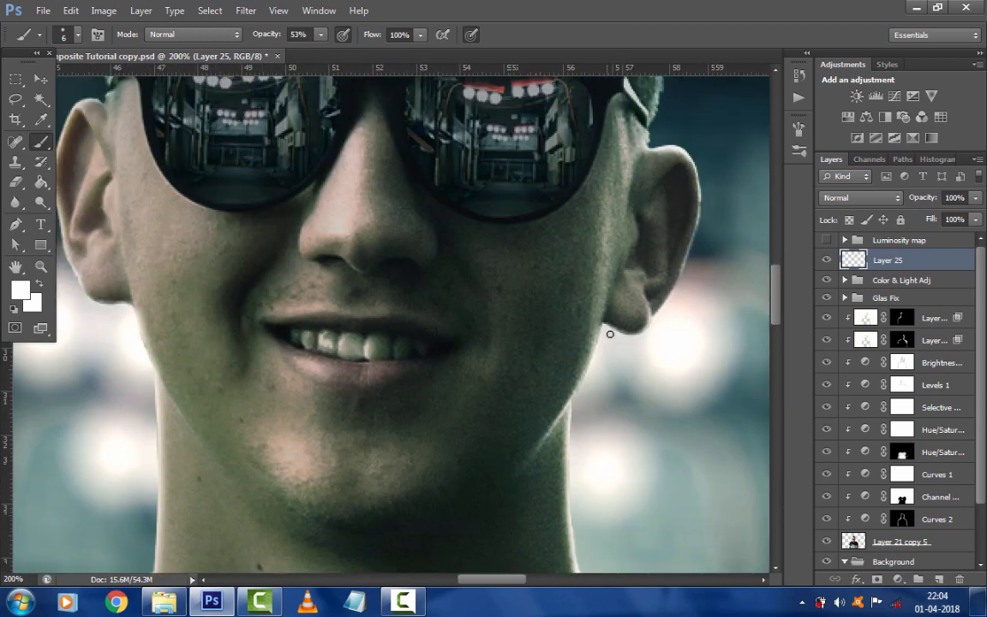
left_click_drag(659, 258, 647, 335)
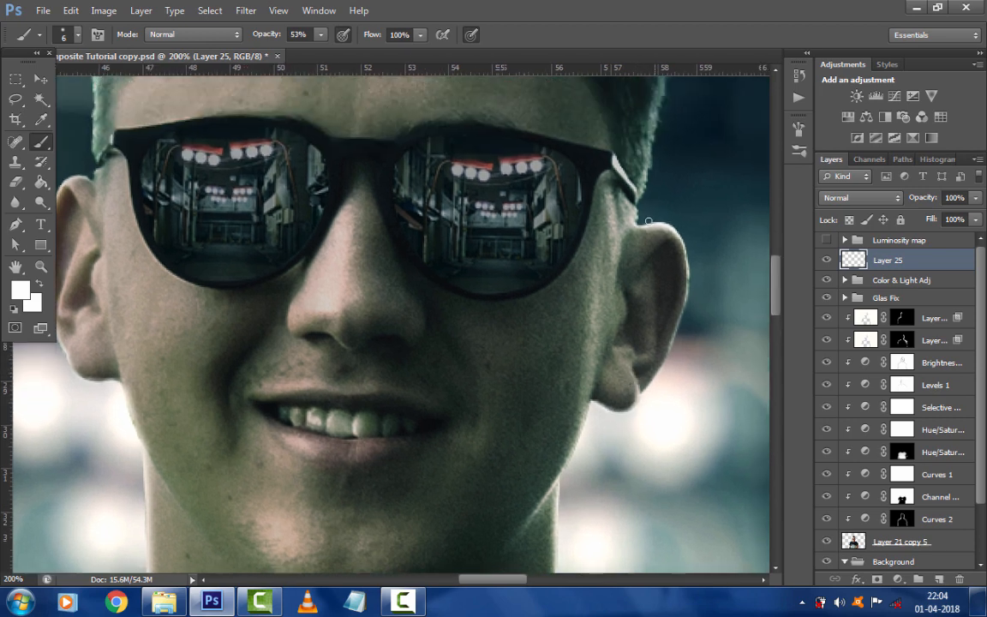
left_click_drag(648, 191, 642, 241)
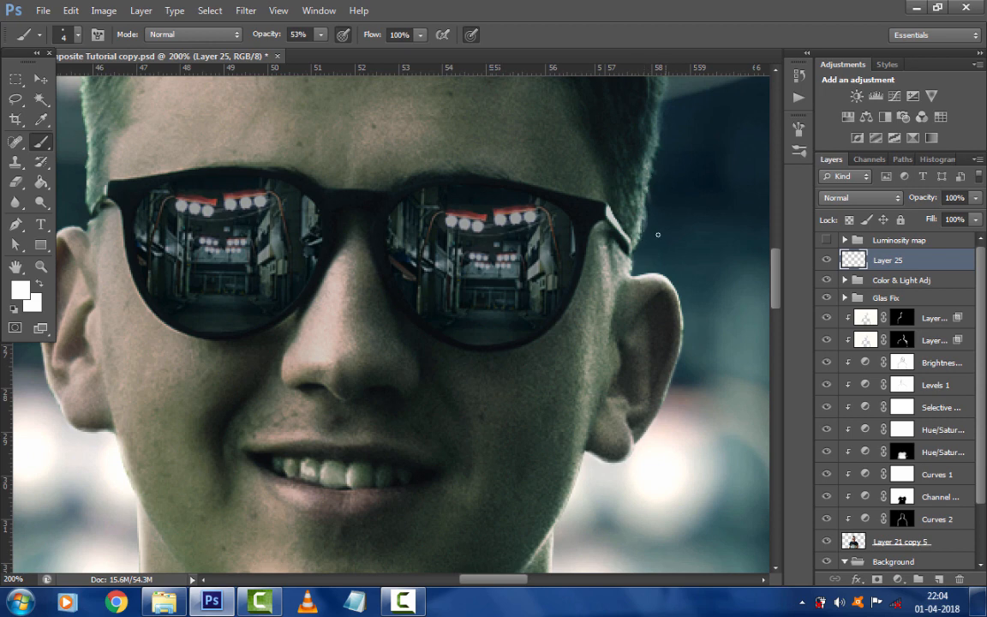
scroll(658, 238, "up", 3)
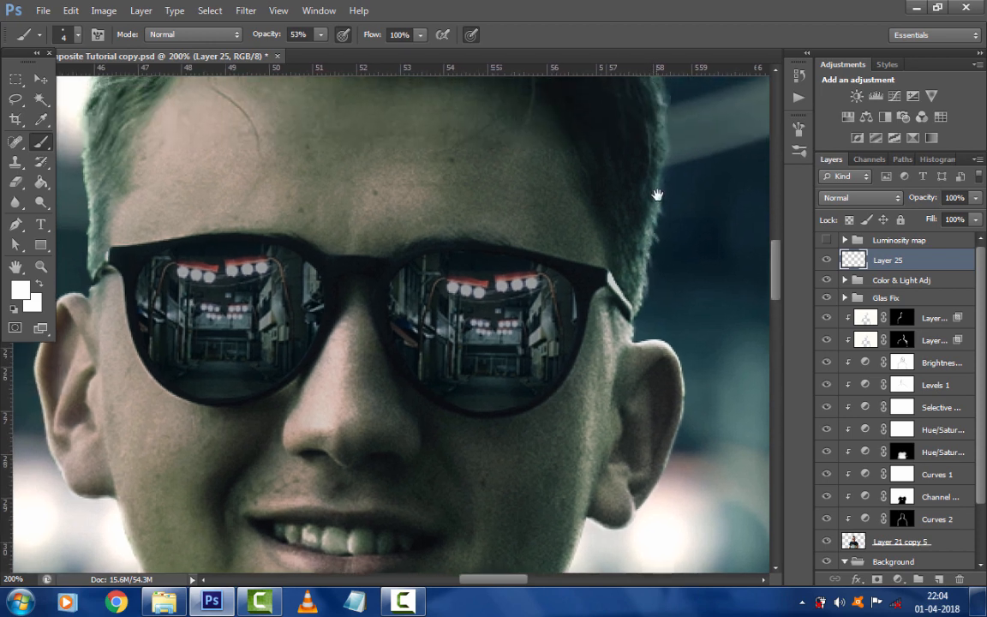
scroll(658, 209, "up", 3)
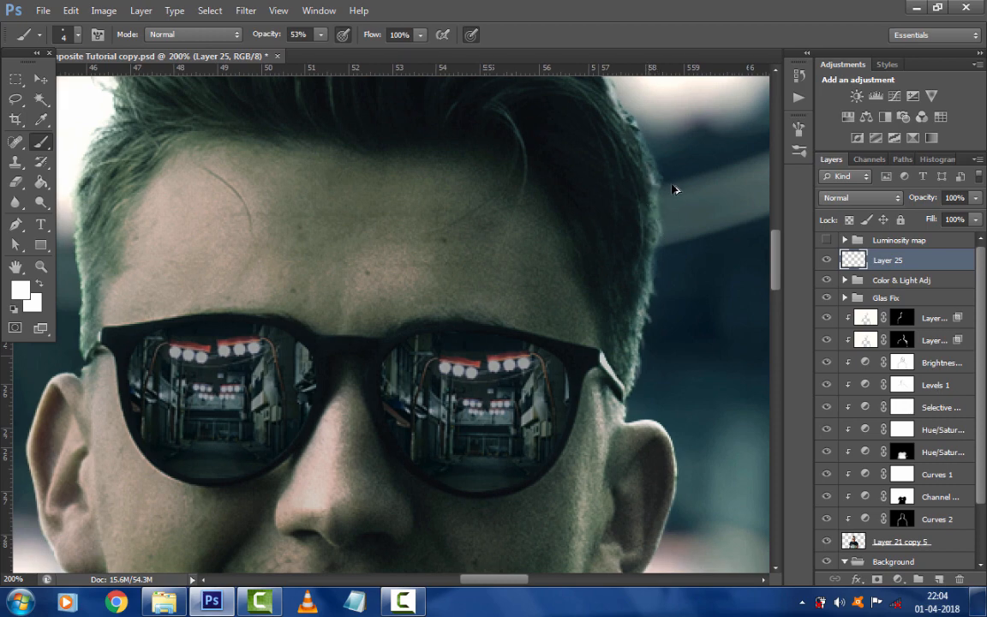
scroll(661, 227, "up", 2)
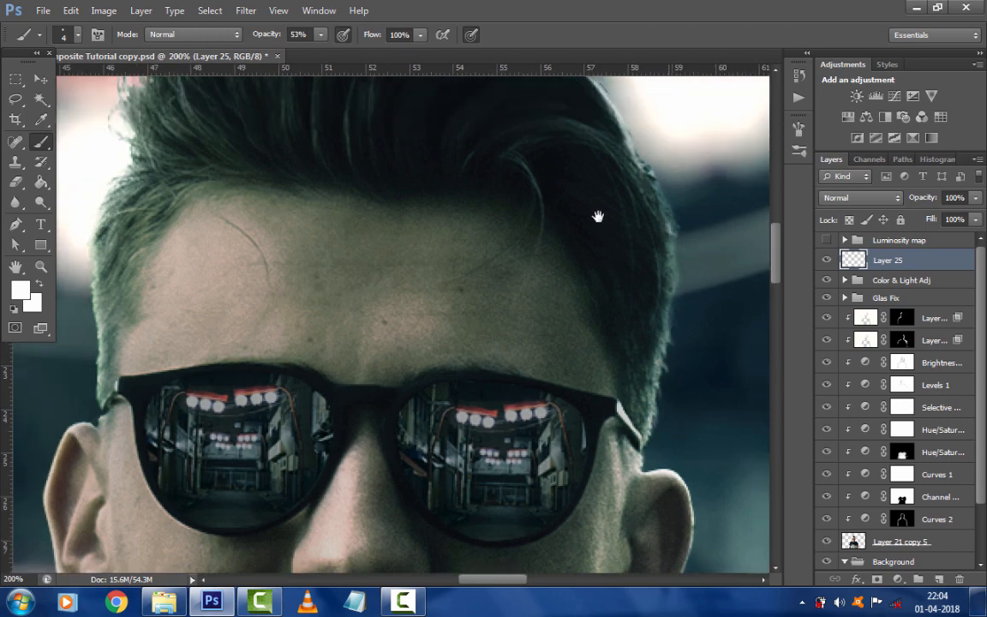
Review the painted highlights along the hair outline up close and across the whole composite
scroll(595, 227, "up", 2)
scroll(592, 238, "up", 2)
scroll(592, 238, "left", 2)
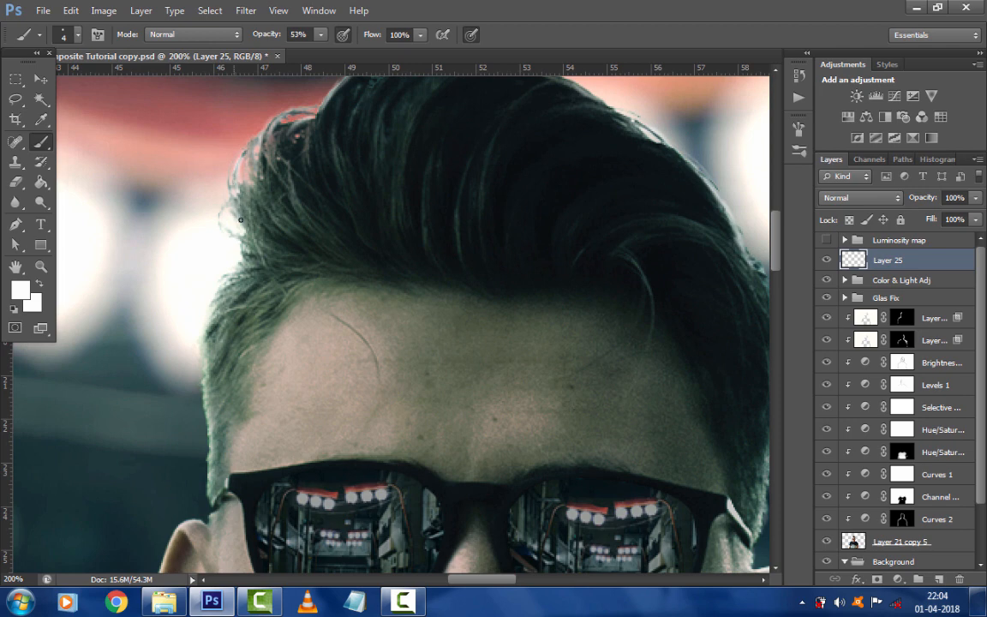
scroll(313, 243, "up", 3)
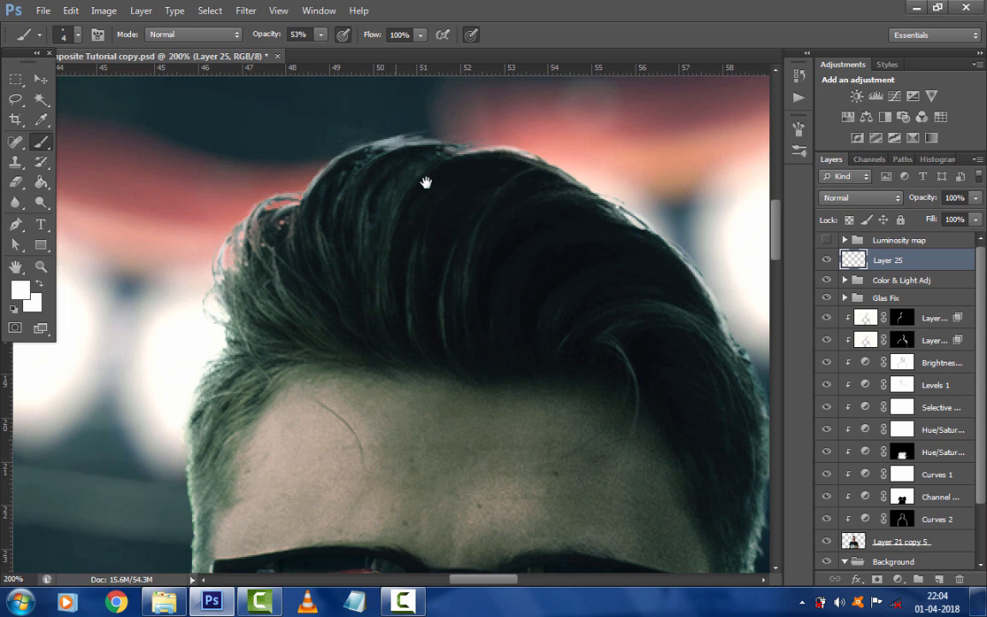
scroll(426, 183, "up", 1)
scroll(433, 183, "right", 1)
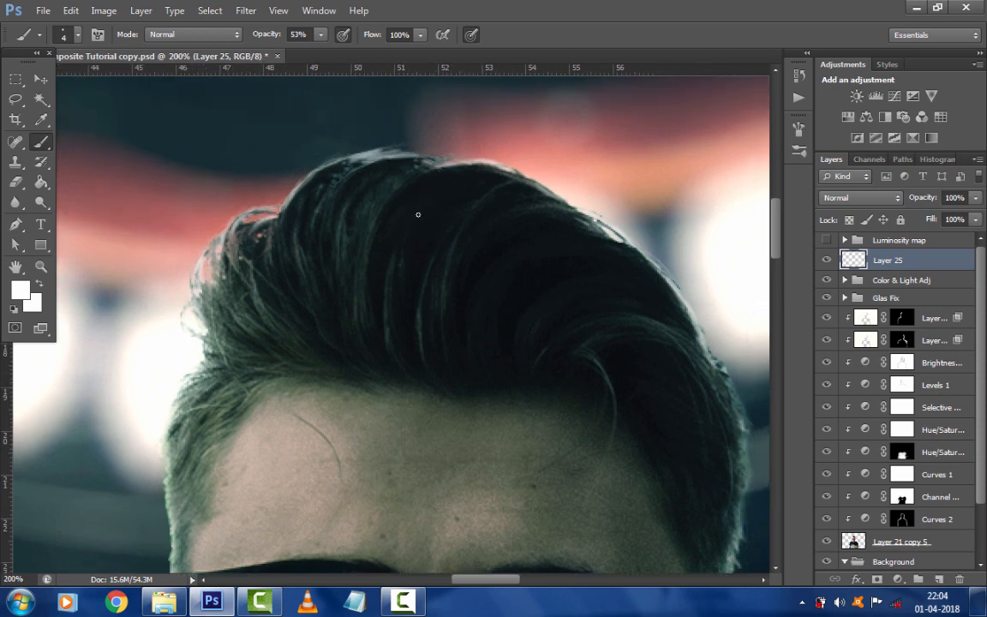
scroll(355, 284, "down", 2)
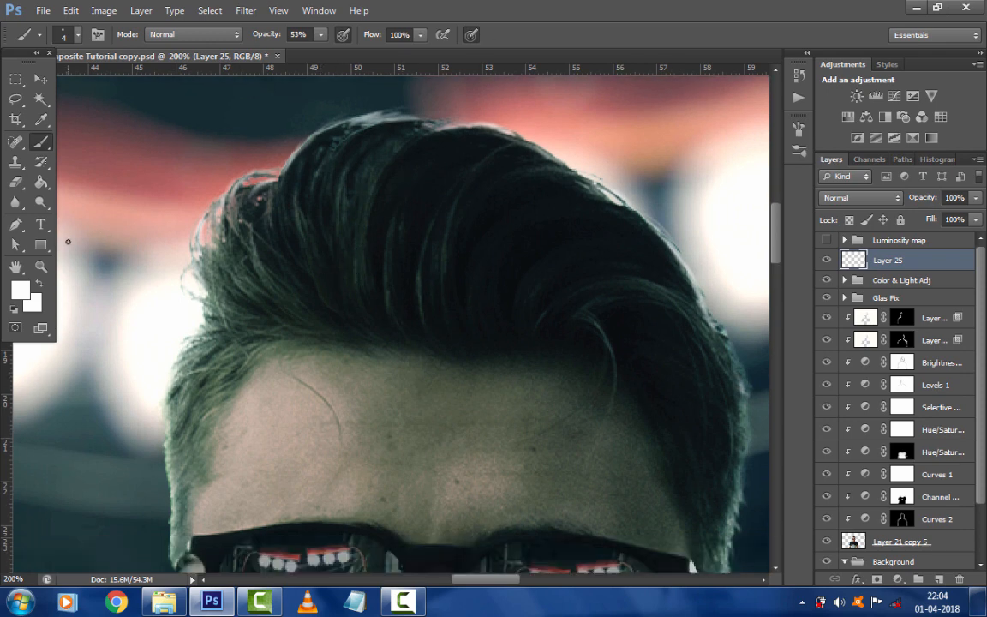
left_click(41, 266)
right_click(348, 276)
left_click(358, 288)
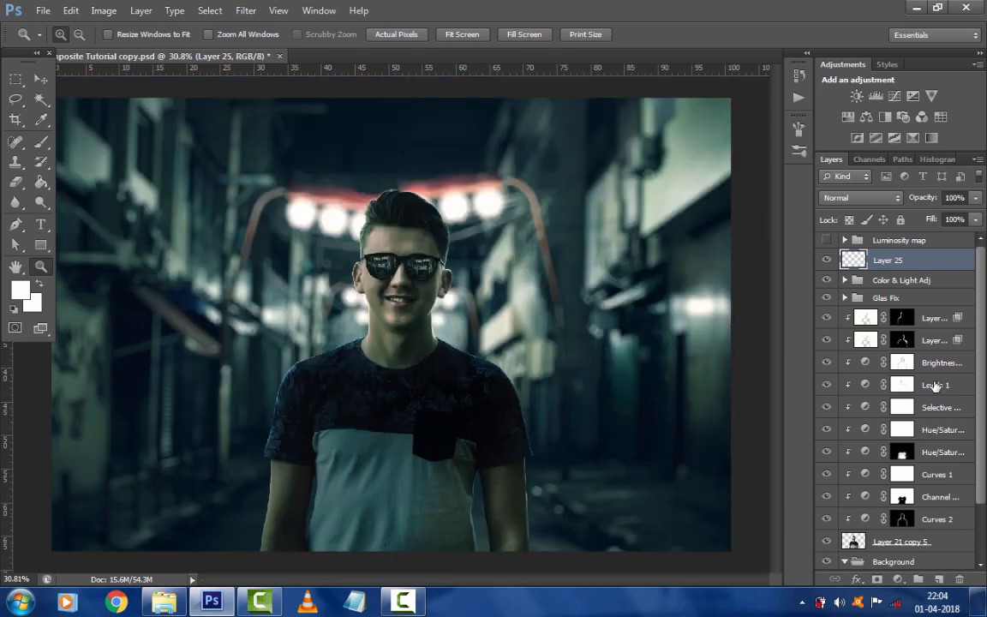
Paint white on the upper Inner Shadow layer's mask along the man's outer arm, using a 150 px brush at 53% opacity
left_click(902, 340)
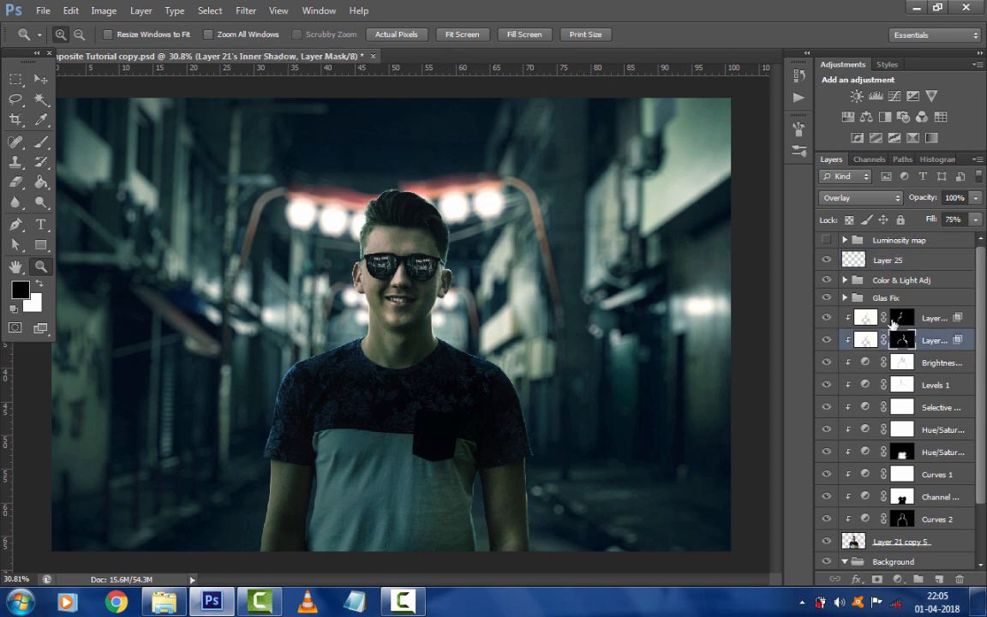
left_click(901, 319)
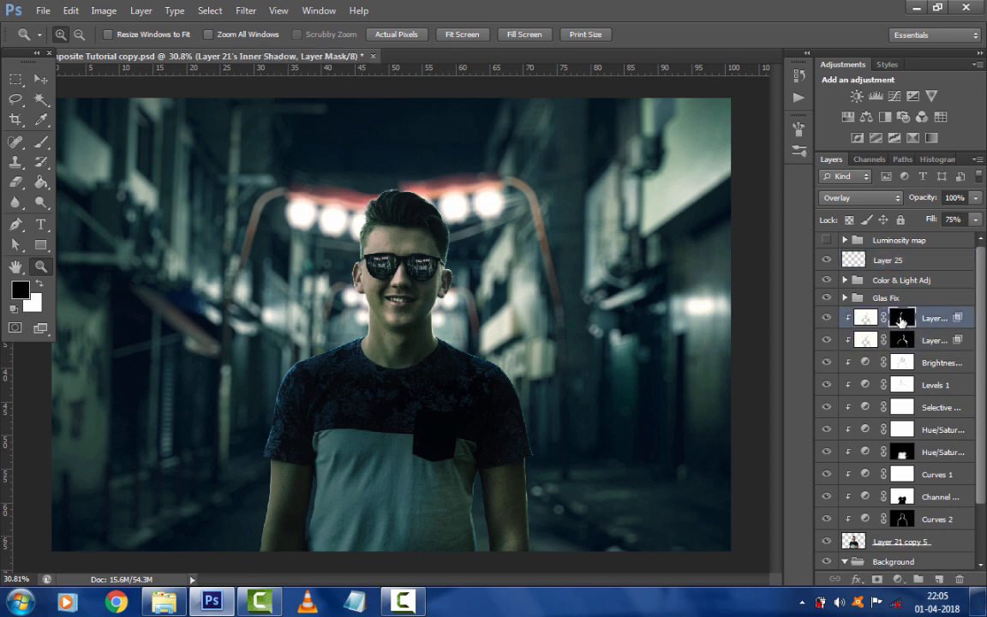
left_click(279, 472)
left_click(277, 472)
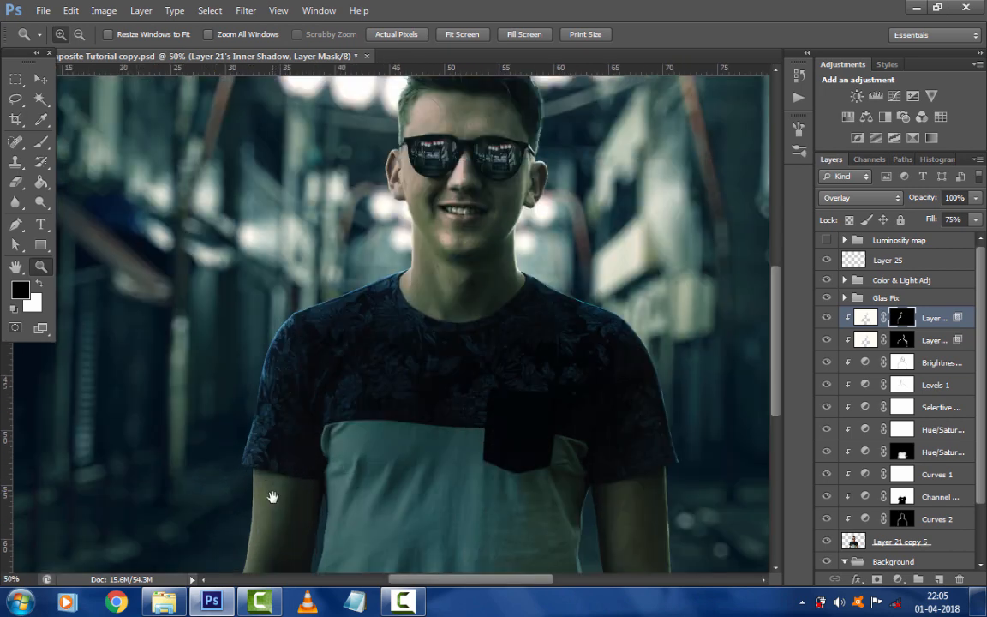
scroll(282, 446, "down", 3)
left_click(42, 143)
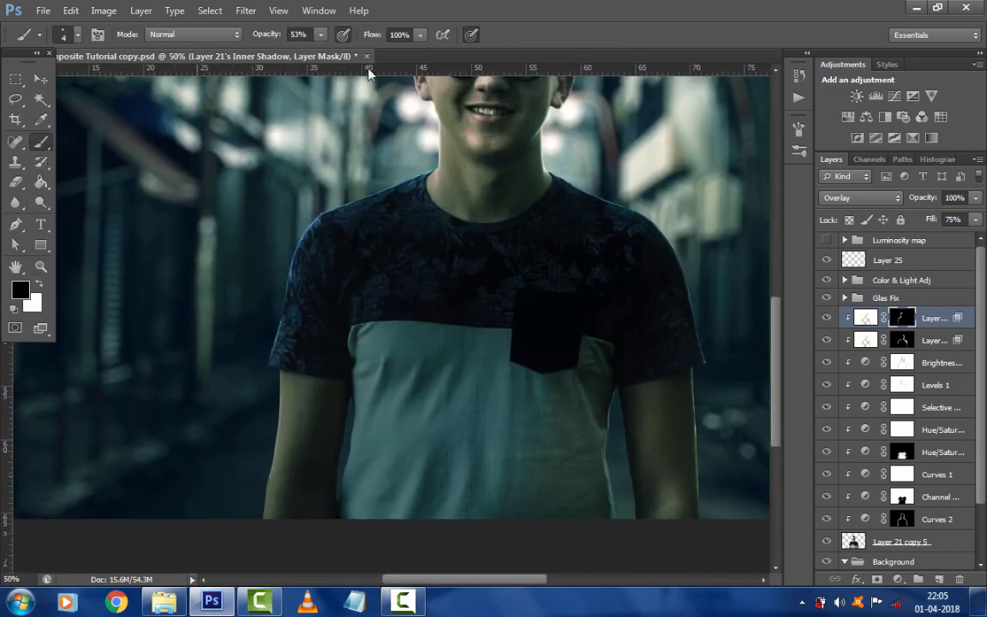
key("x")
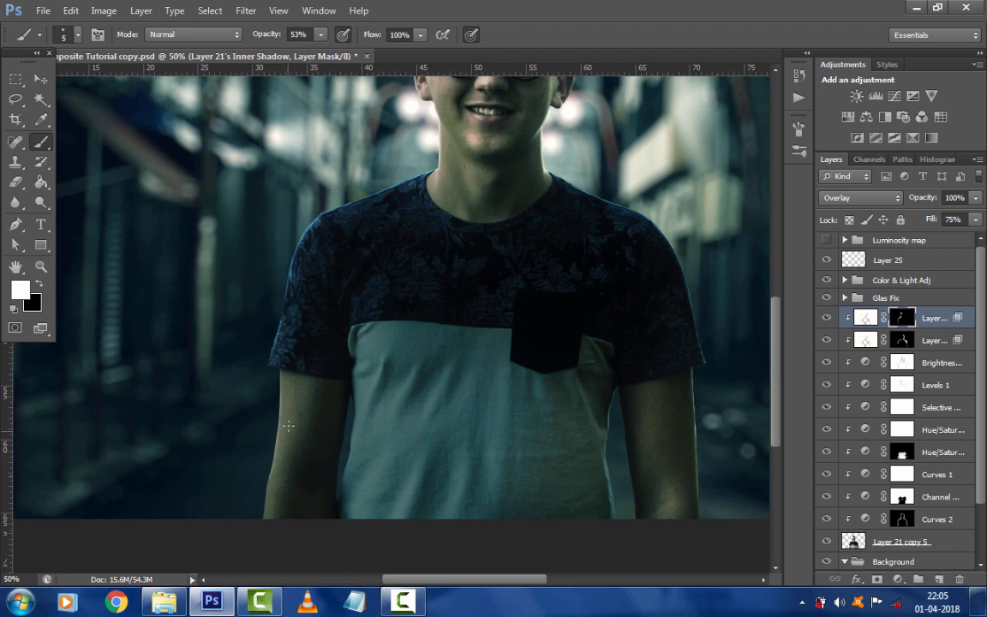
key("bracketright")
key("bracketright")
key("bracketright")
key("bracketright")
key("bracketright")
key("bracketright")
key("bracketright")
key("bracketright")
key("bracketright")
key("bracketright")
key("bracketright")
key("bracketright")
key("bracketright")
key("bracketright")
key("bracketright")
scroll(343, 386, "down", 1)
key("space")
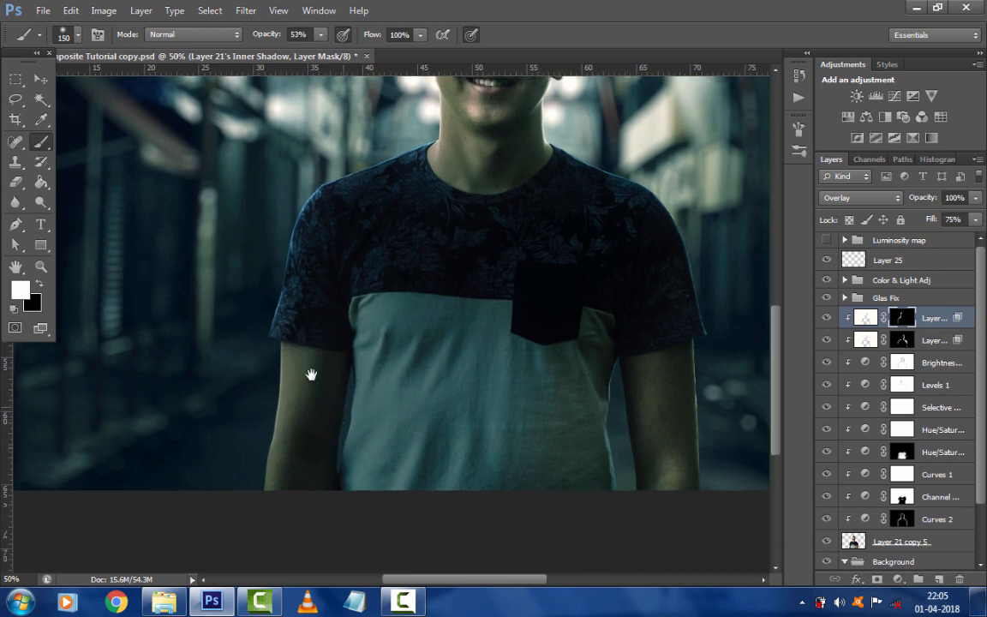
left_click_drag(320, 388, 334, 417)
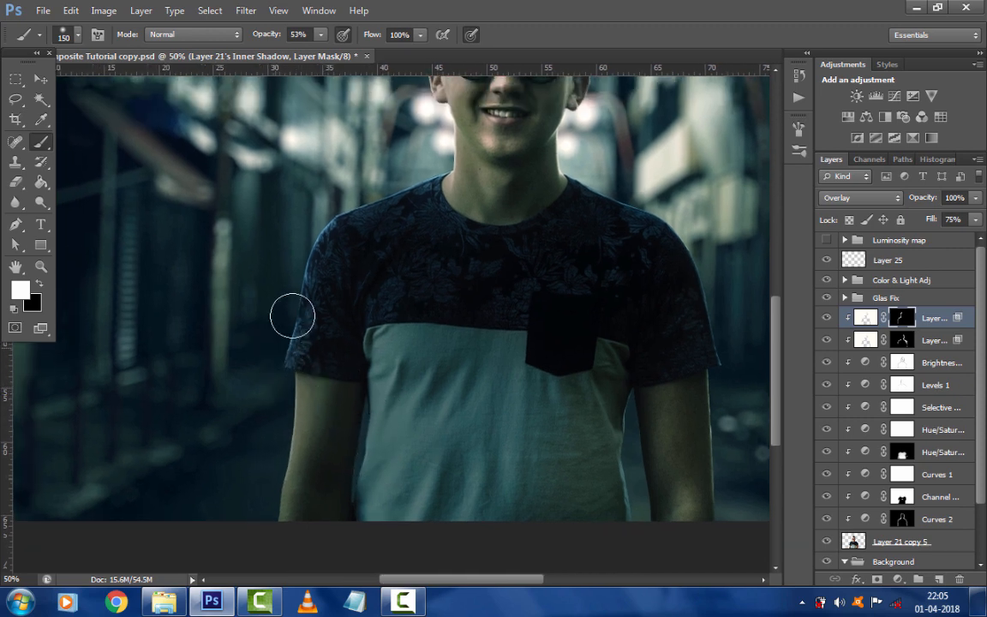
Examine the edge light along the sleeve, shoulder and hair up close, and then across the whole composite
key("space")
left_click_drag(303, 310, 304, 351)
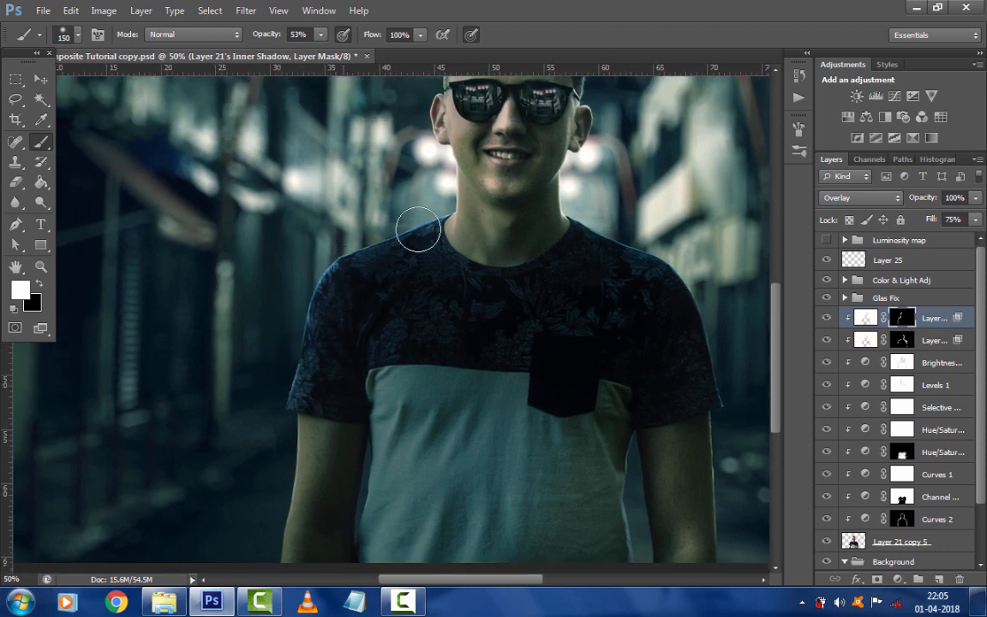
key("space")
left_click_drag(426, 253, 424, 279)
left_click_drag(425, 233, 348, 319)
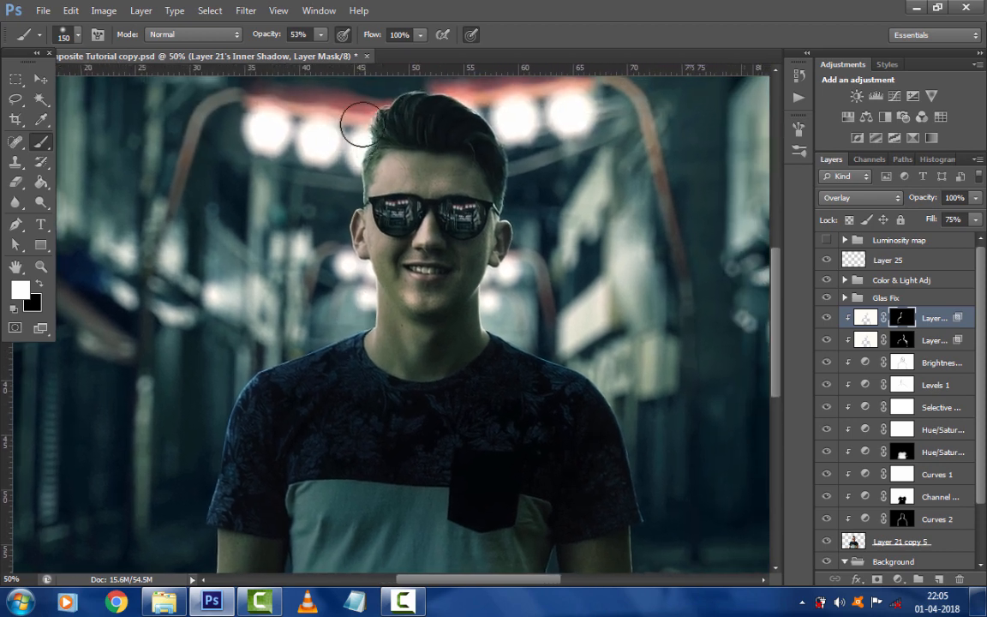
key("space")
left_click_drag(362, 195, 335, 214)
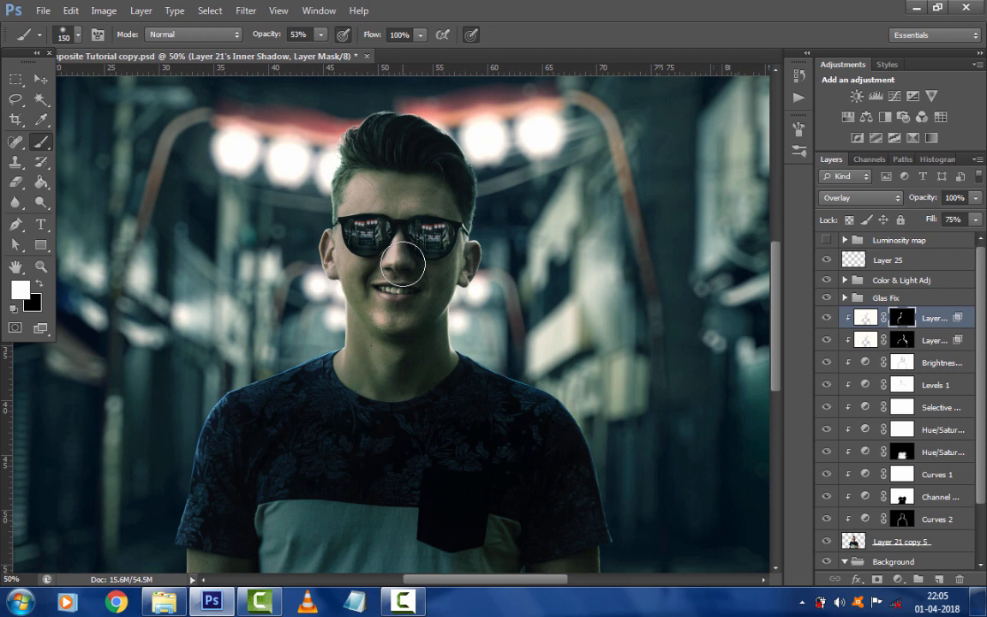
left_click(41, 266)
right_click(452, 243)
left_click(476, 241)
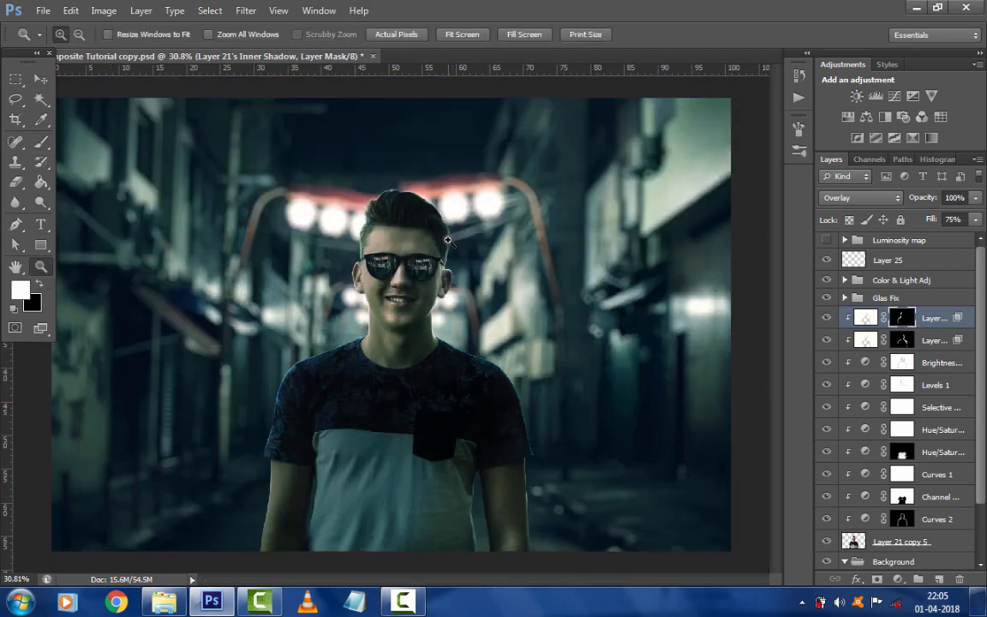
Rename the painted highlight layer, Layer 25, as Hair Light
left_click(892, 265)
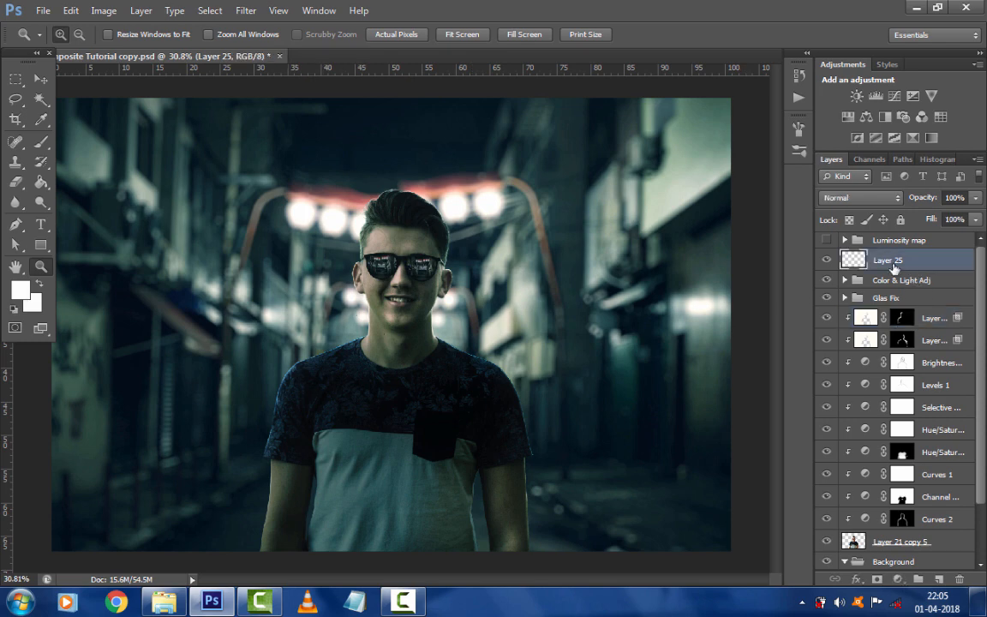
double_click(889, 261)
type("R")
left_click_drag(888, 260, 825, 262)
type("Hair Light")
key("Return")
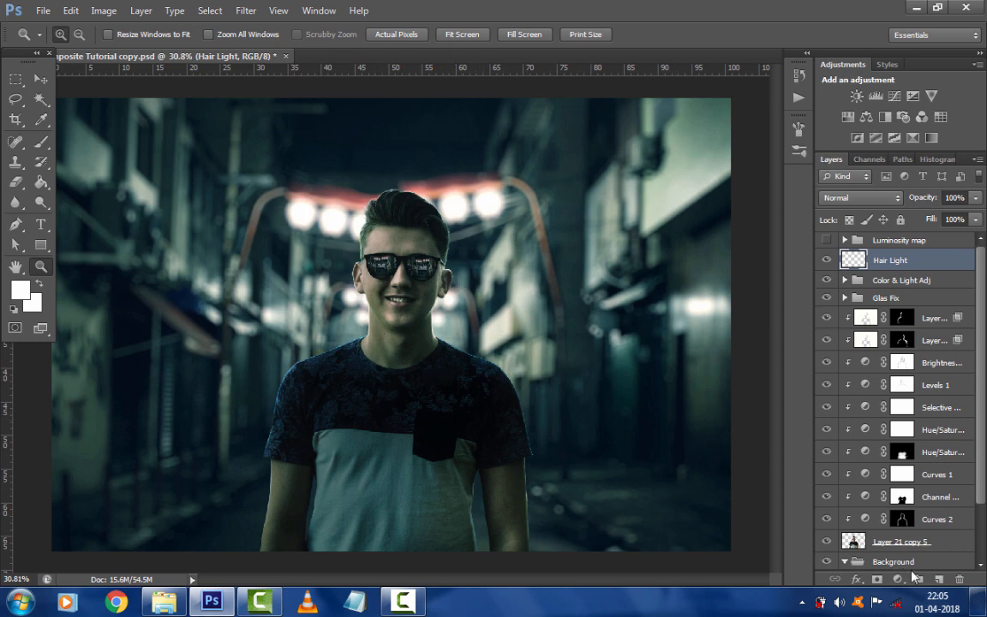
Stamp all visible layers onto a new layer above Hair Light and name it Final Output
left_click(938, 580)
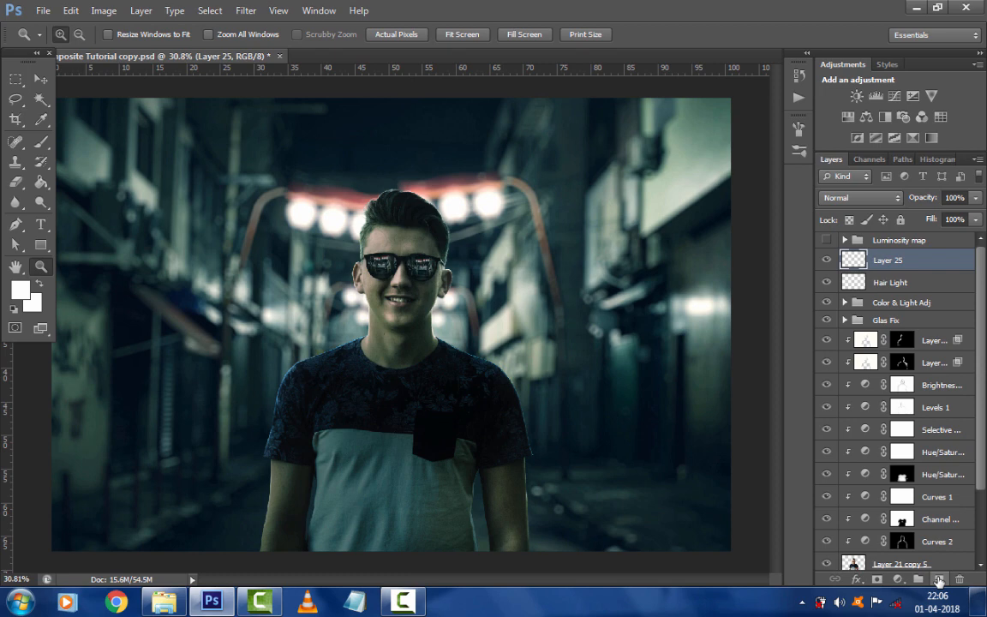
key("ctrl+shift+alt+e")
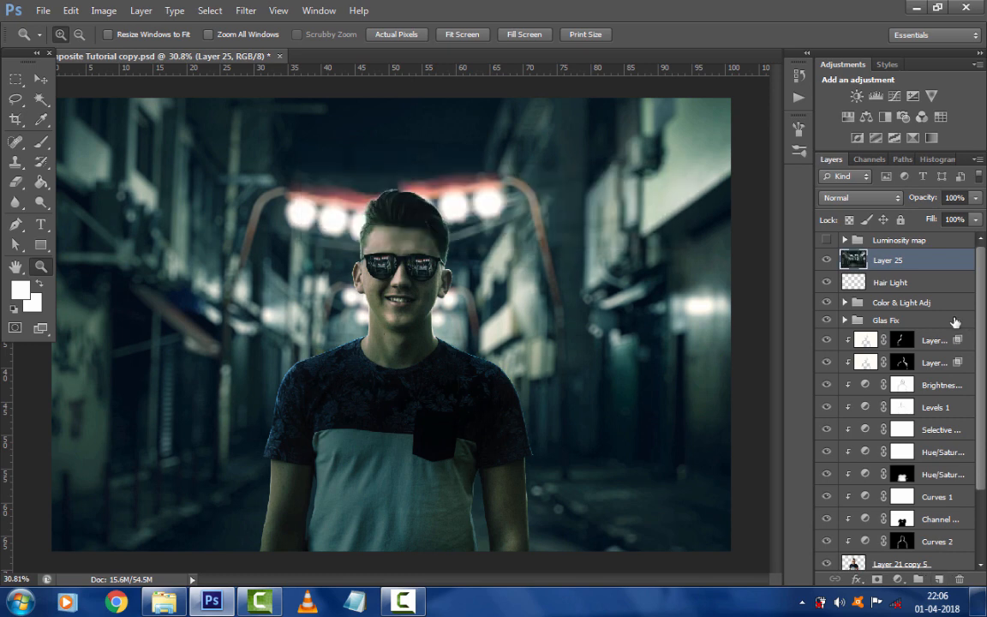
double_click(887, 260)
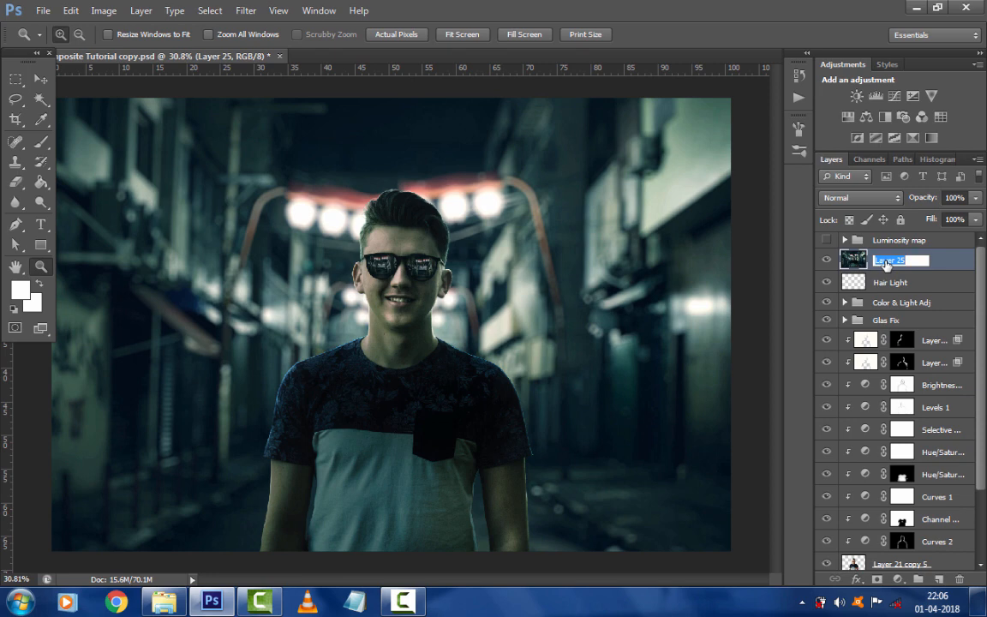
type("Final Output")
key("Return")
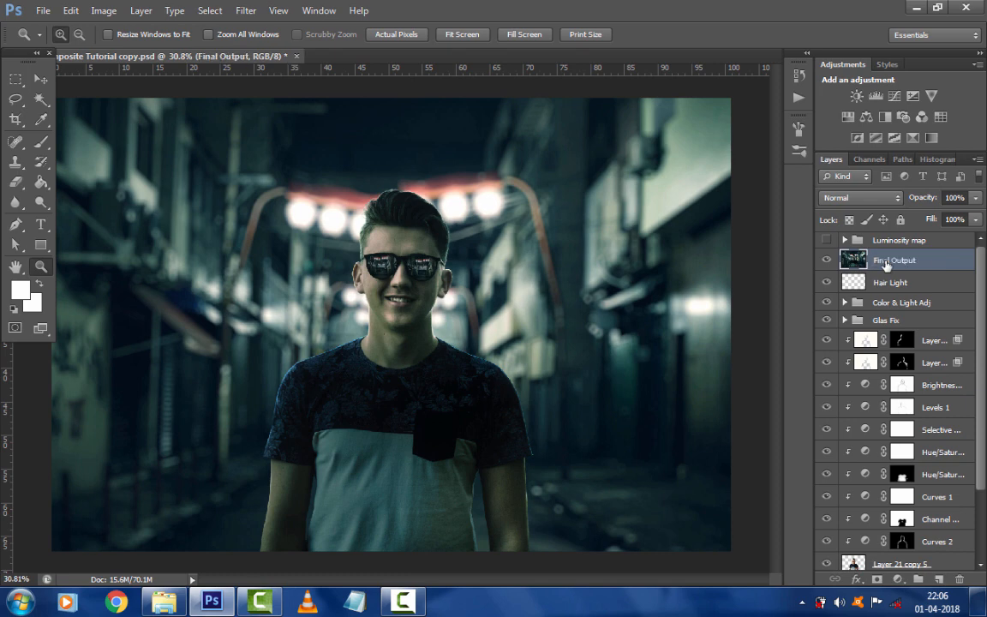
key("Tab")
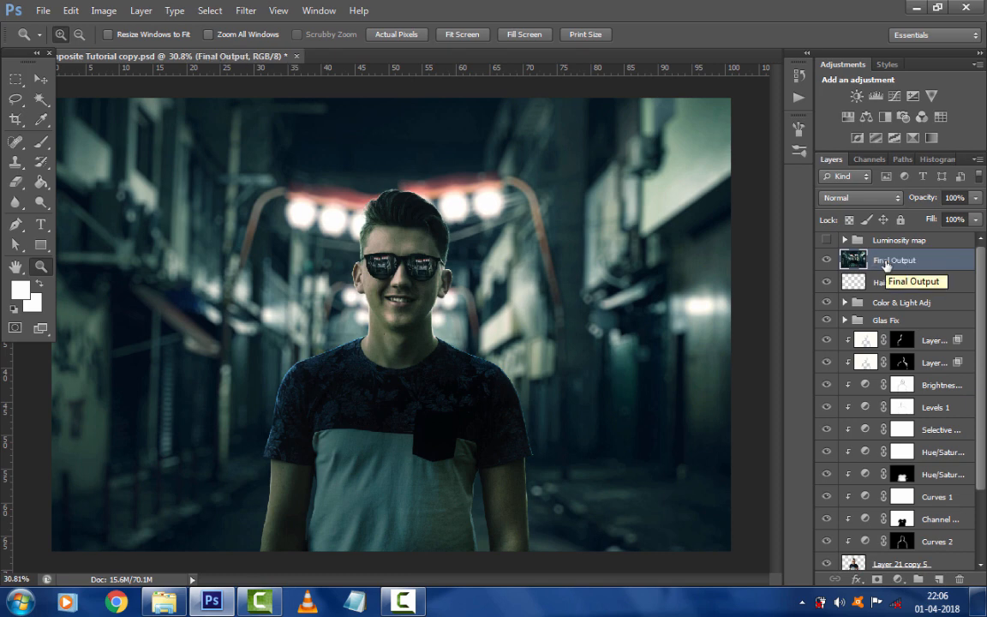